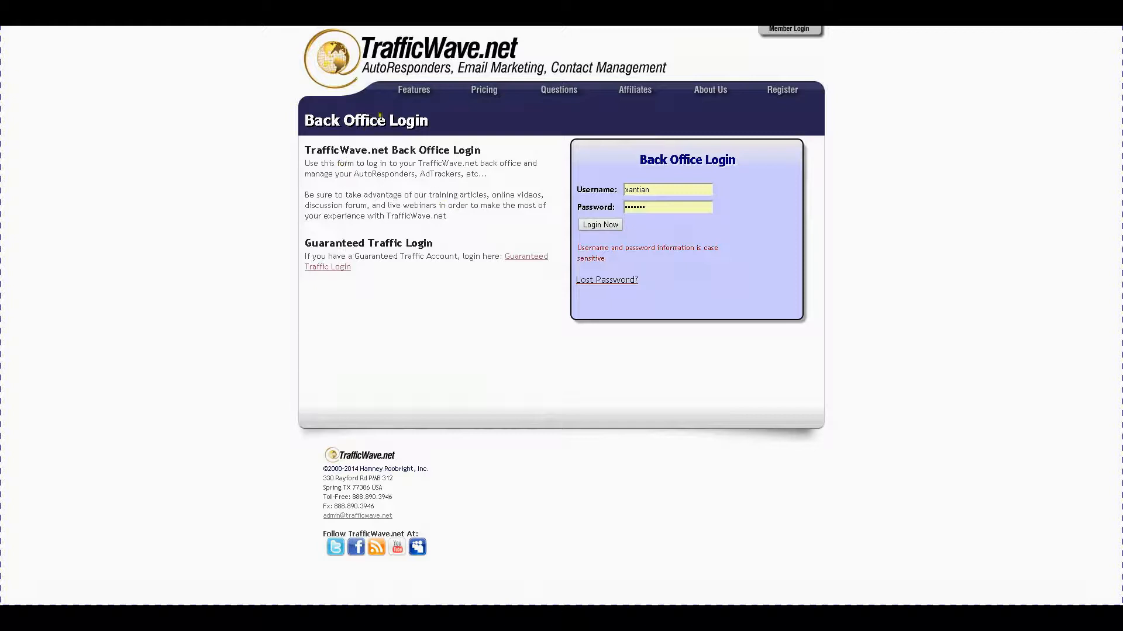
Look over the Features page, then return to the Back Office Login page.
click(412, 94)
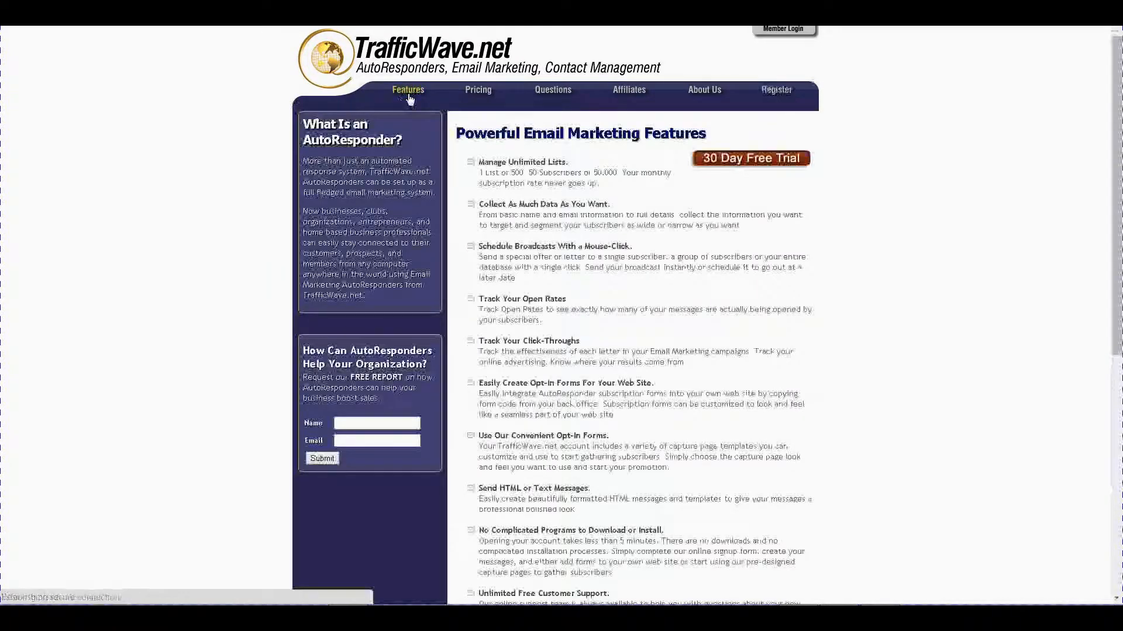
scroll(670, 190, down, 4)
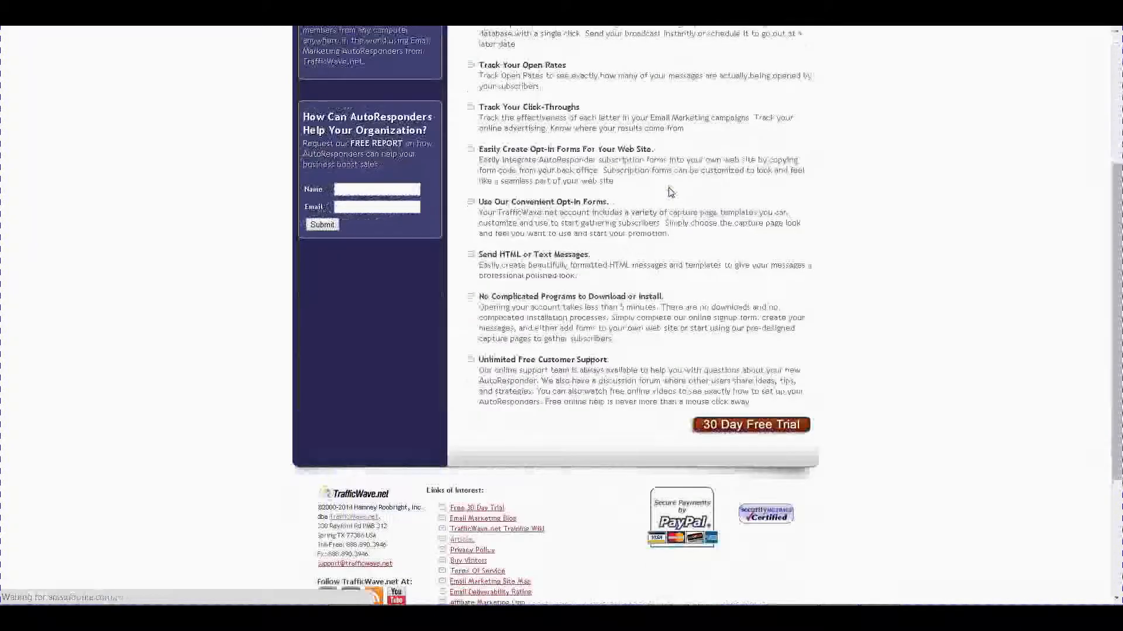
scroll(669, 192, up, 4)
key(F11)
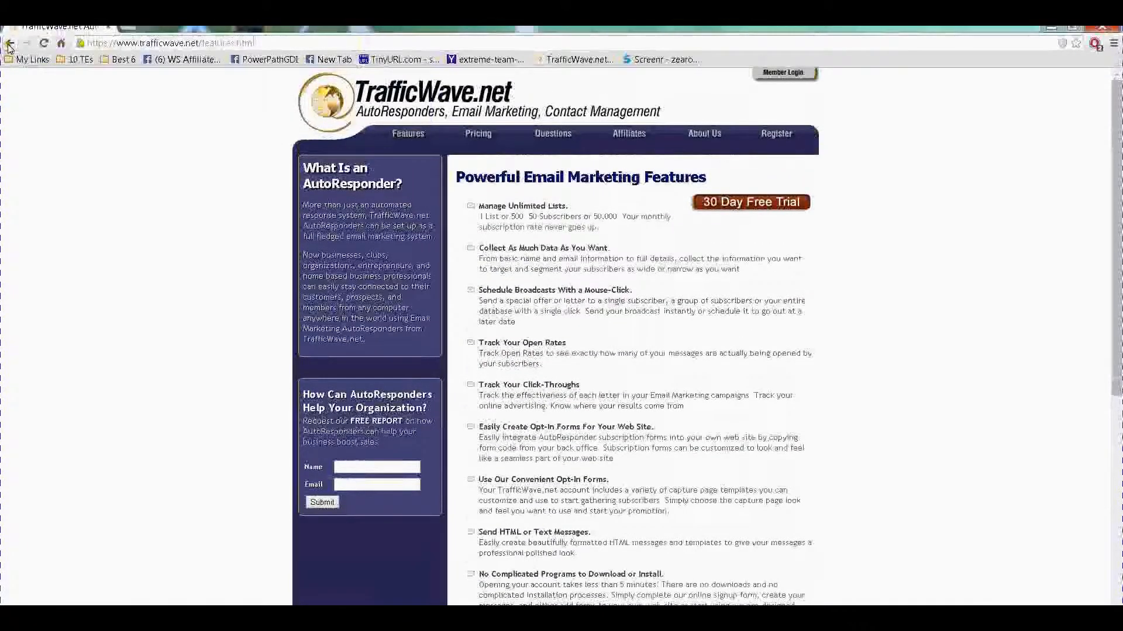
click(9, 44)
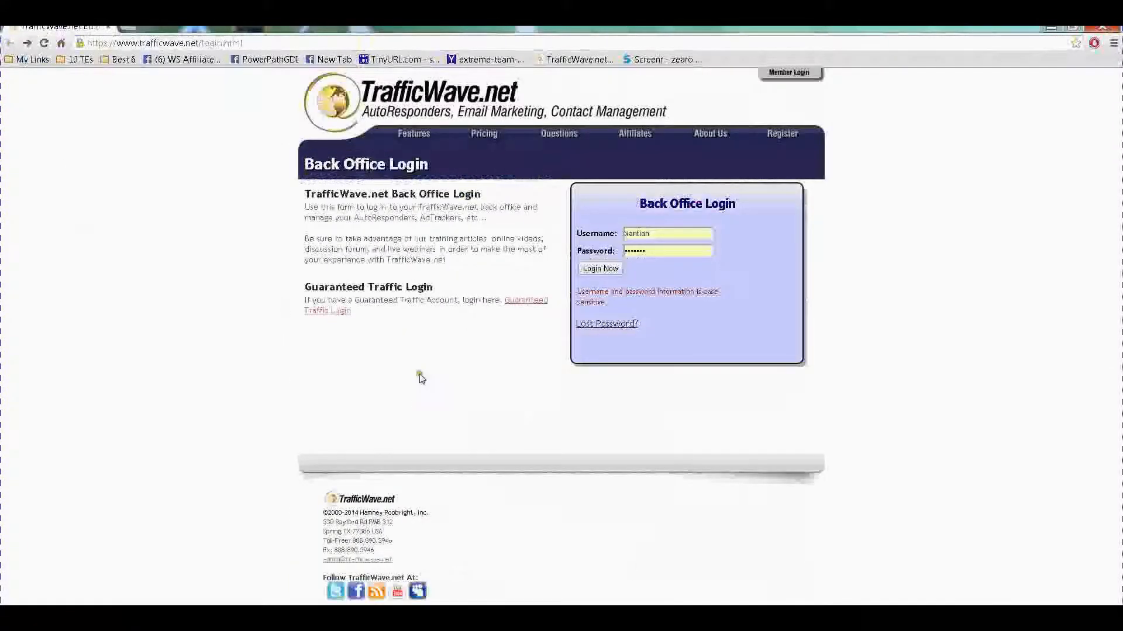
key(F11)
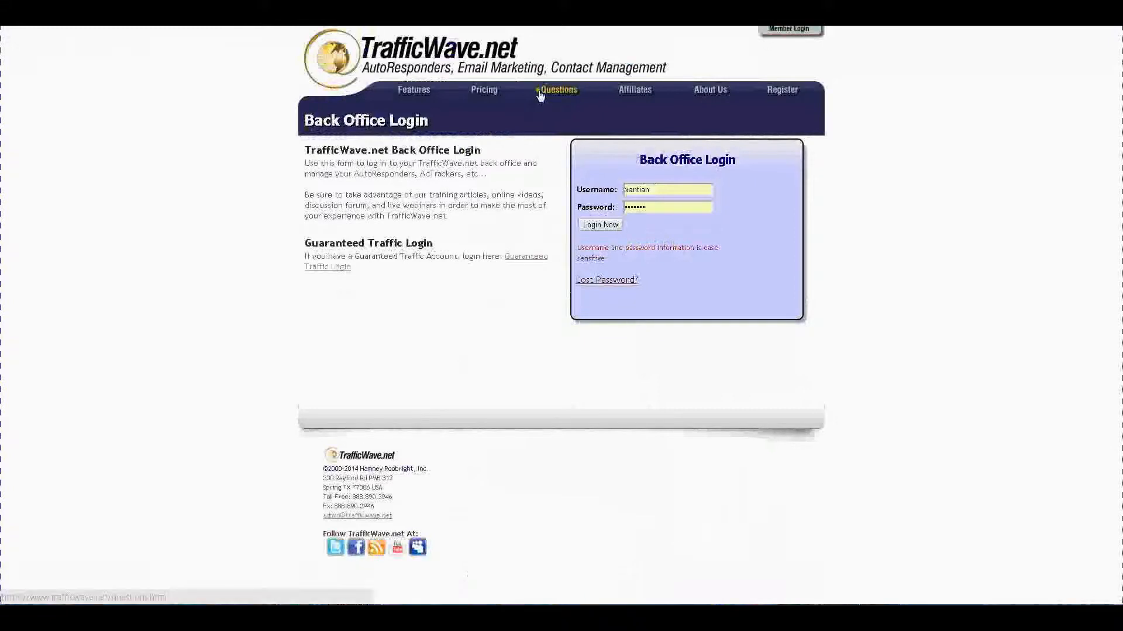
Look over the Pricing page, then return to the Back Office Login page.
click(483, 93)
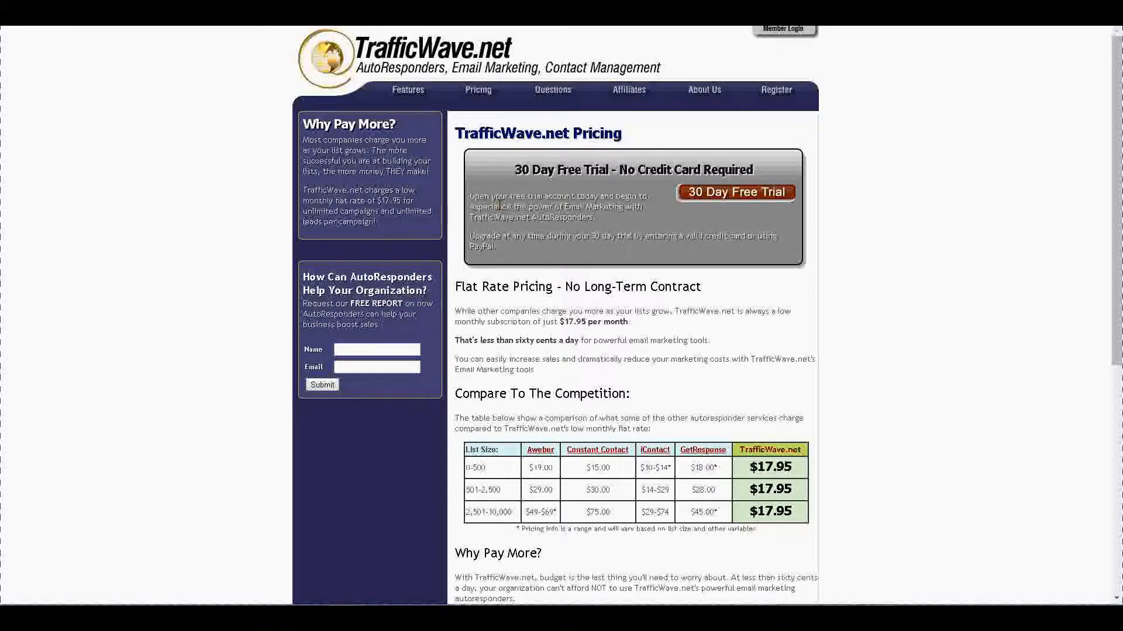
key(F11)
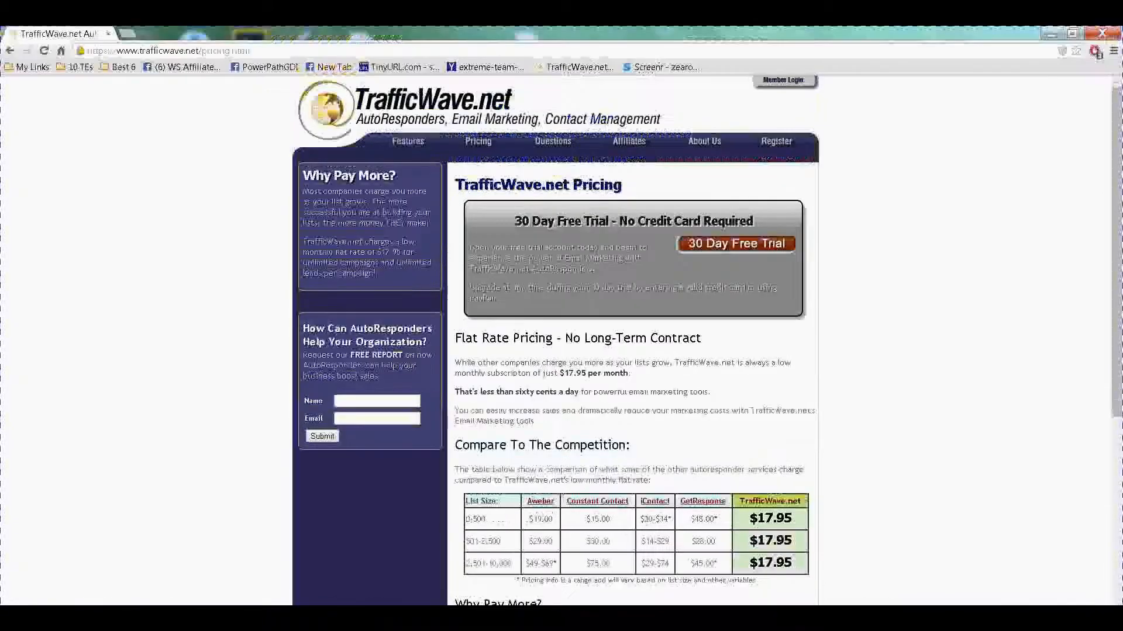
click(11, 52)
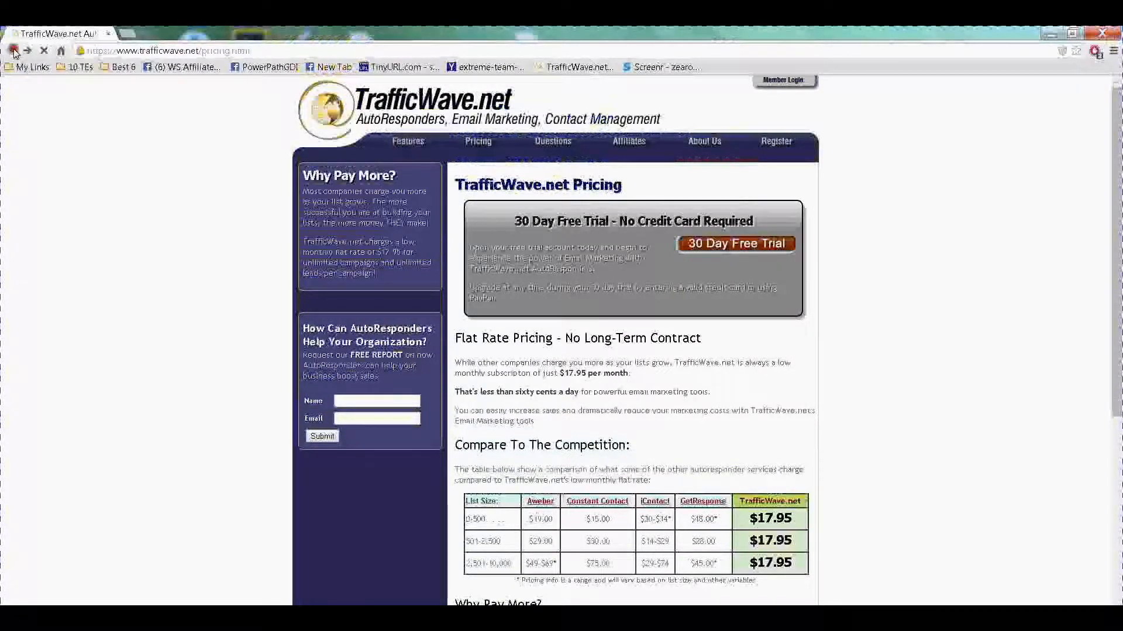
key(F11)
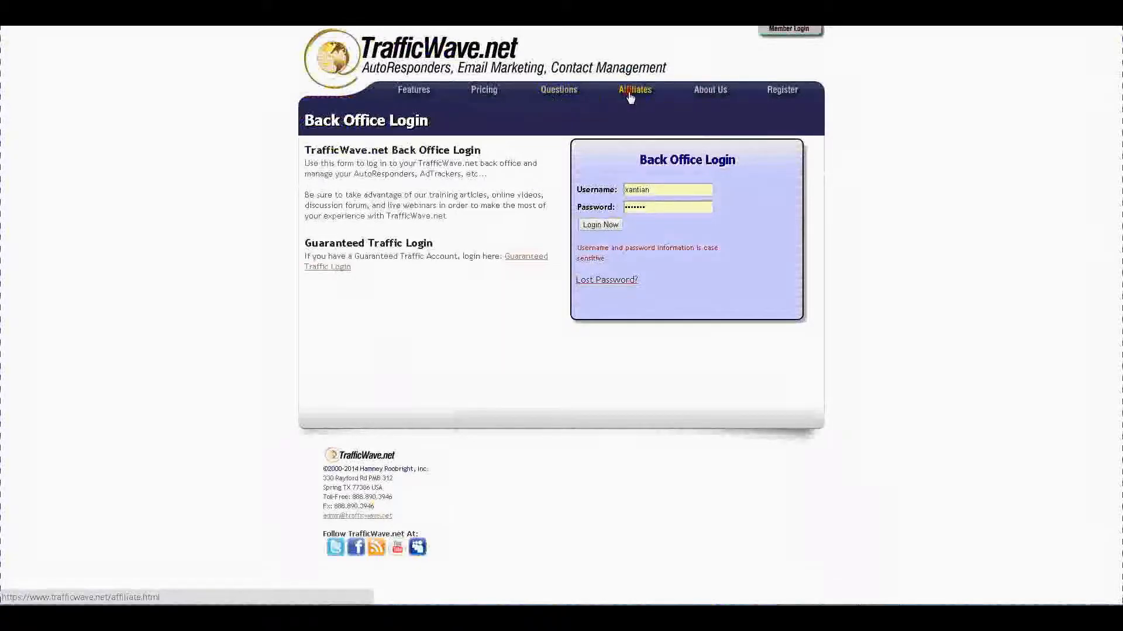
Read through the Affiliate Plan commission tables, then go back to the login page.
click(629, 95)
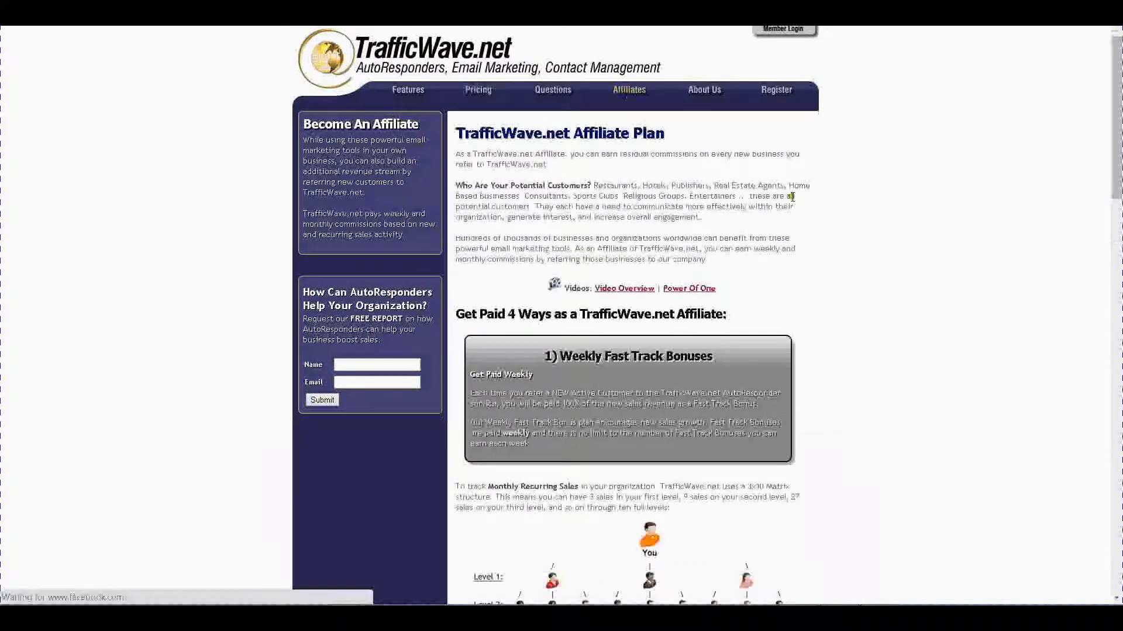
scroll(792, 199, down, 5)
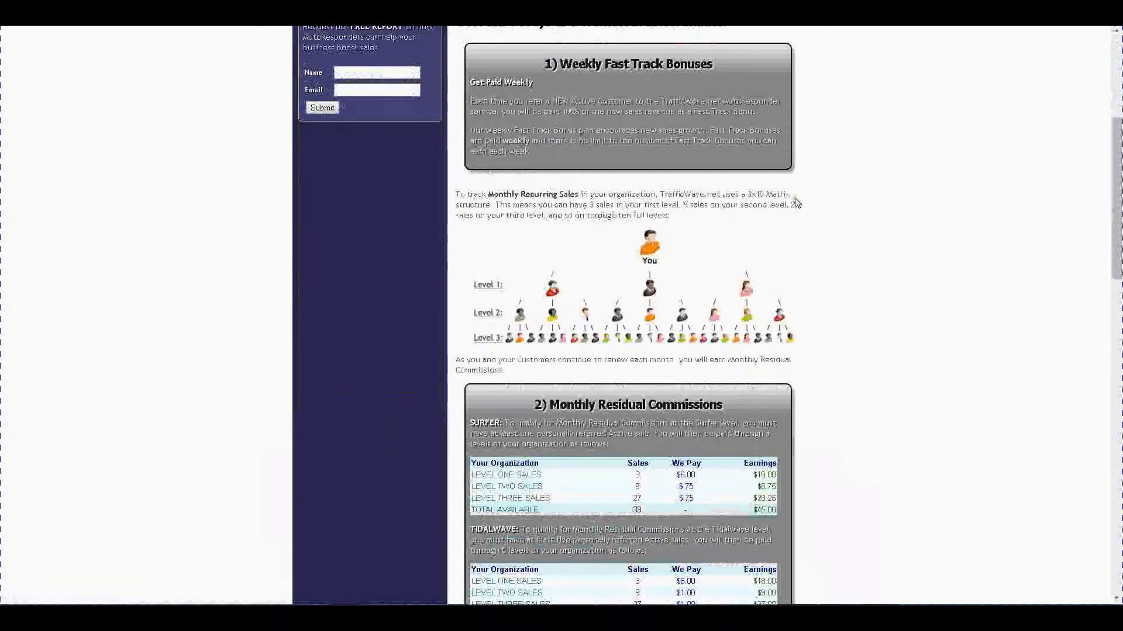
scroll(796, 202, down, 1)
scroll(796, 202, down, 2)
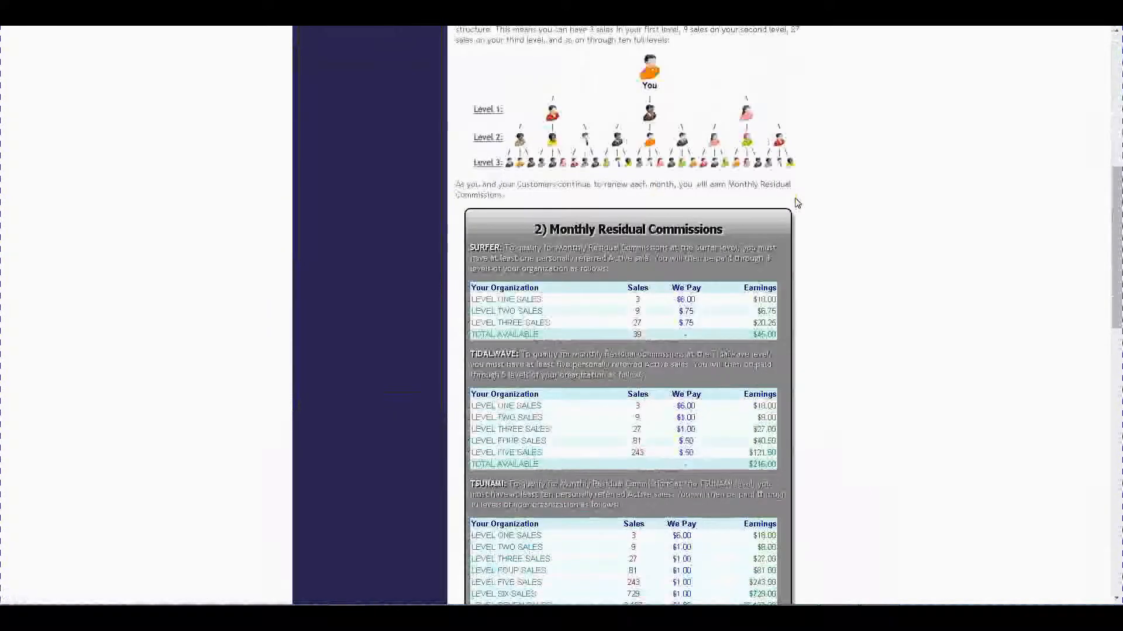
scroll(797, 203, down, 2)
scroll(796, 203, down, 4)
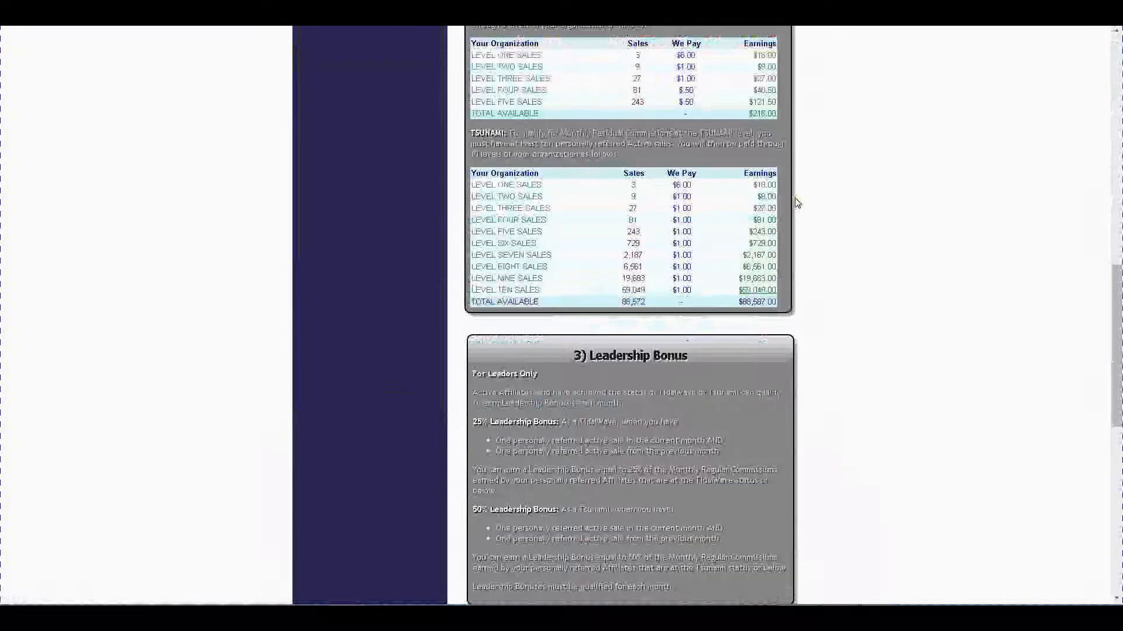
scroll(797, 202, down, 8)
scroll(797, 204, up, 11)
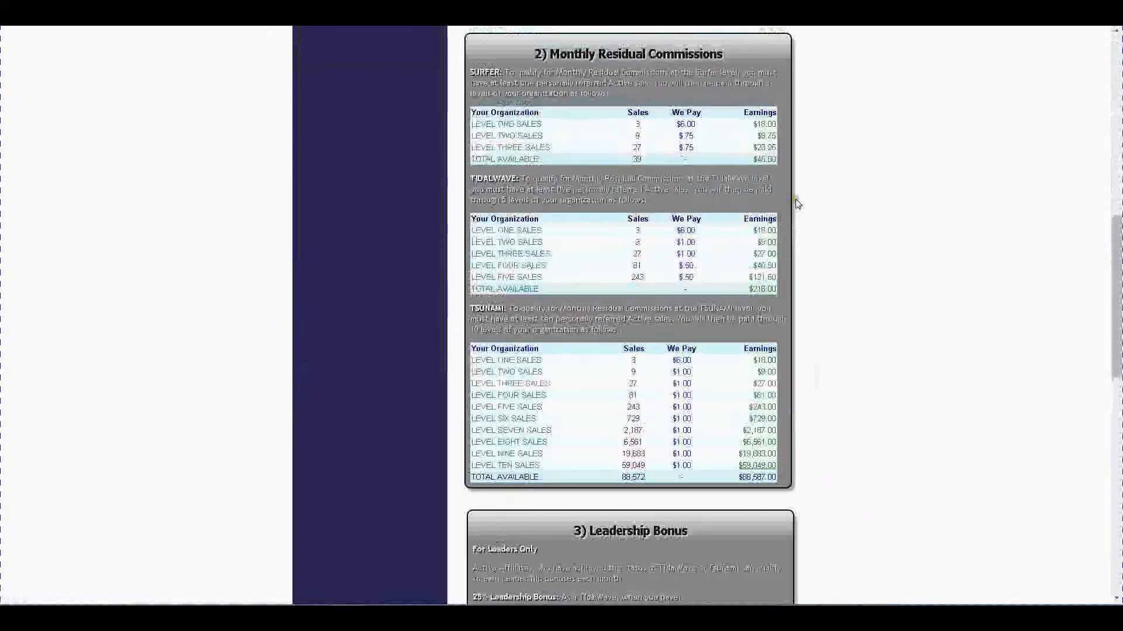
scroll(798, 203, up, 15)
scroll(797, 201, down, 20)
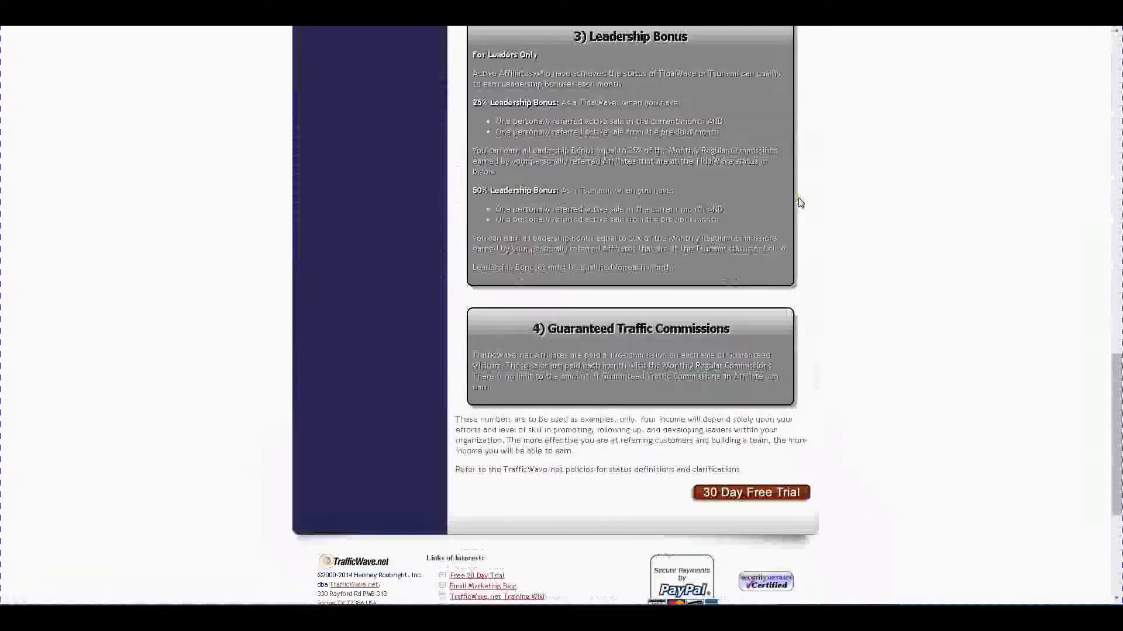
scroll(800, 202, down, 3)
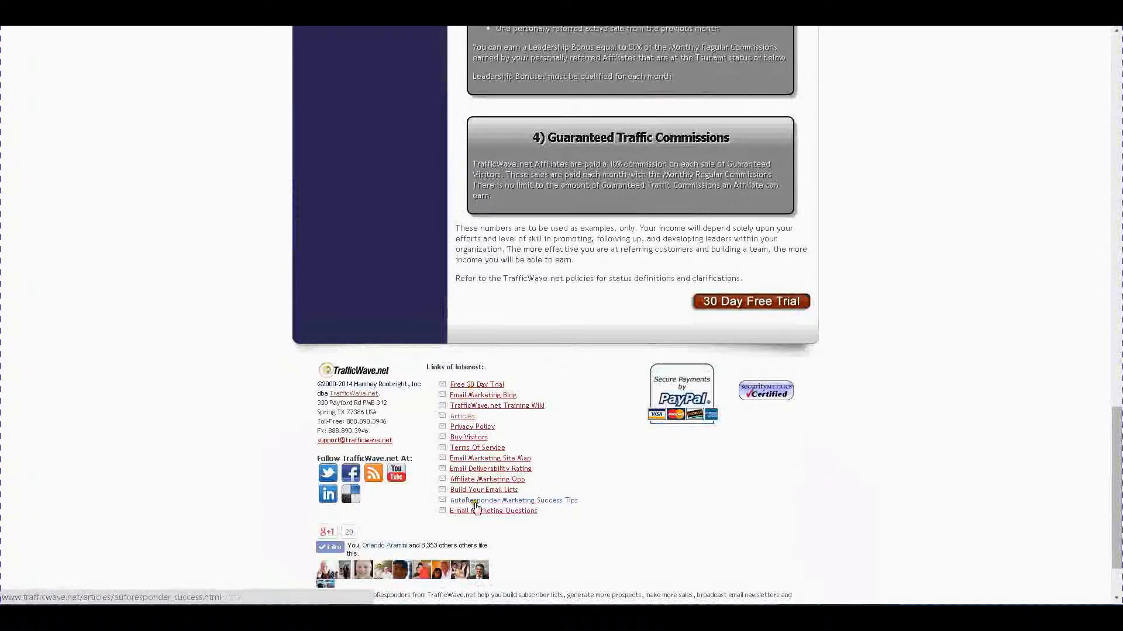
scroll(799, 446, up, 8)
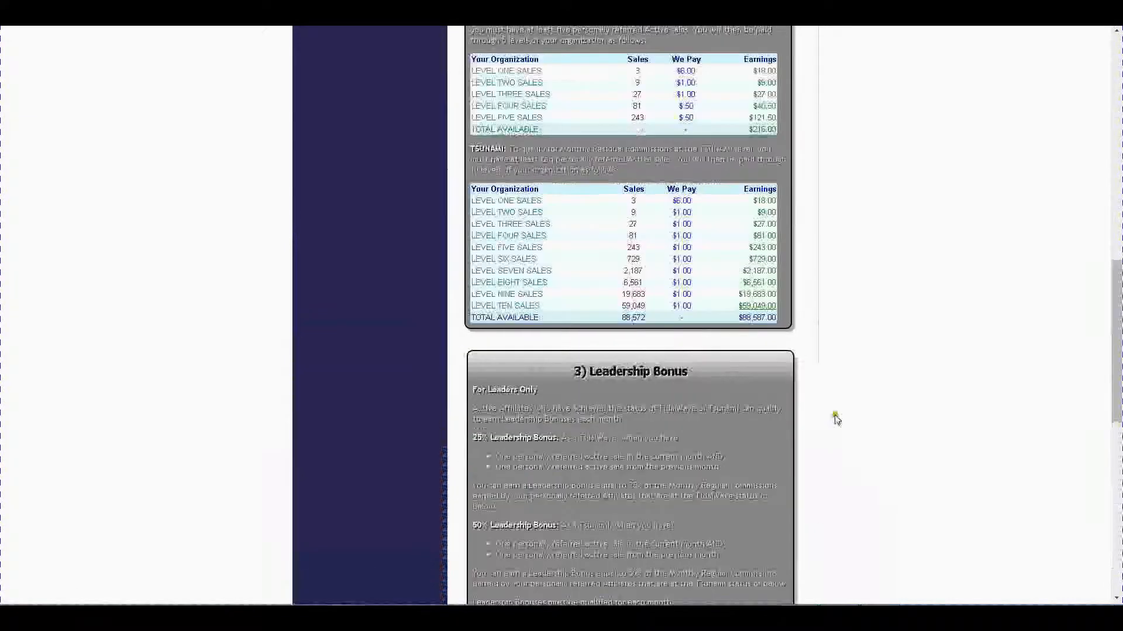
scroll(845, 404, up, 10)
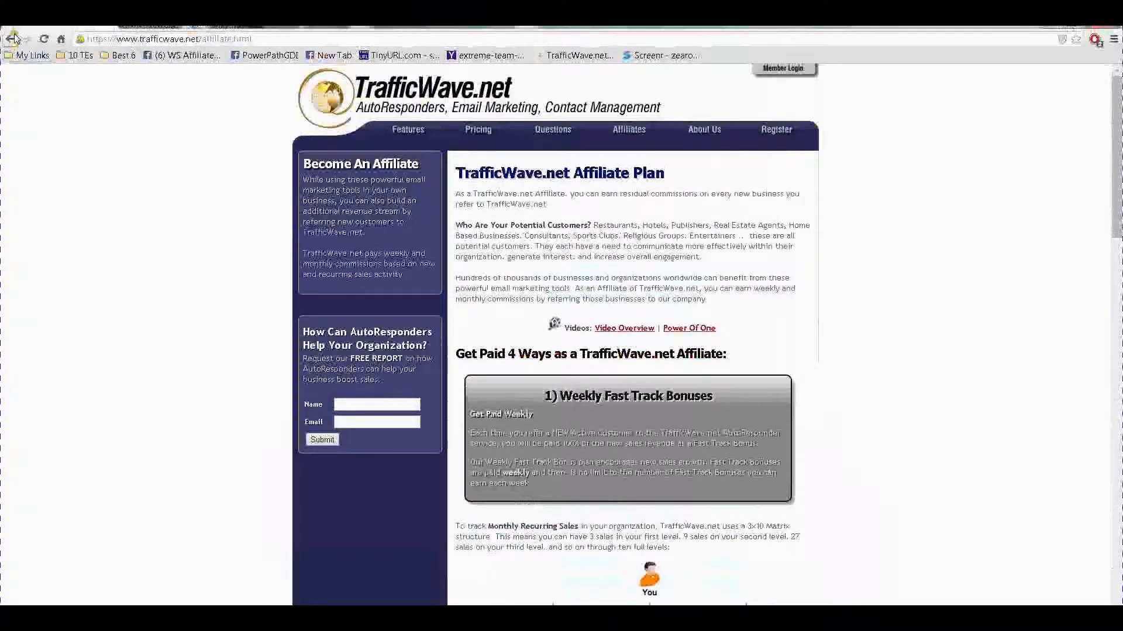
click(13, 39)
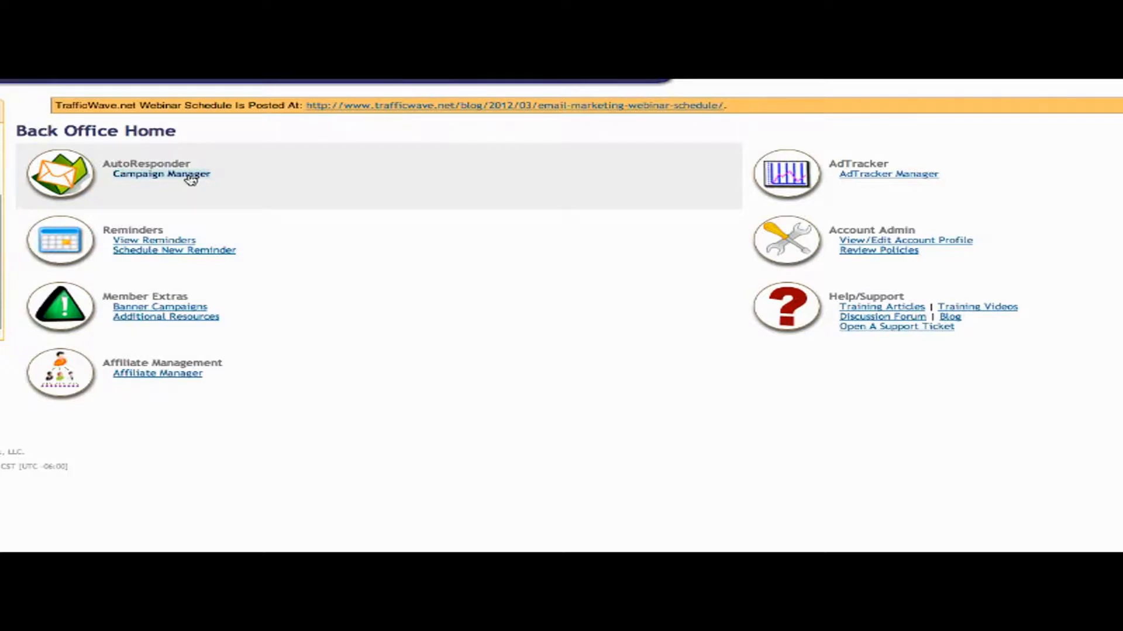
Open the AutoResponder Campaign Manager and choose Create New Campaign.
click(190, 175)
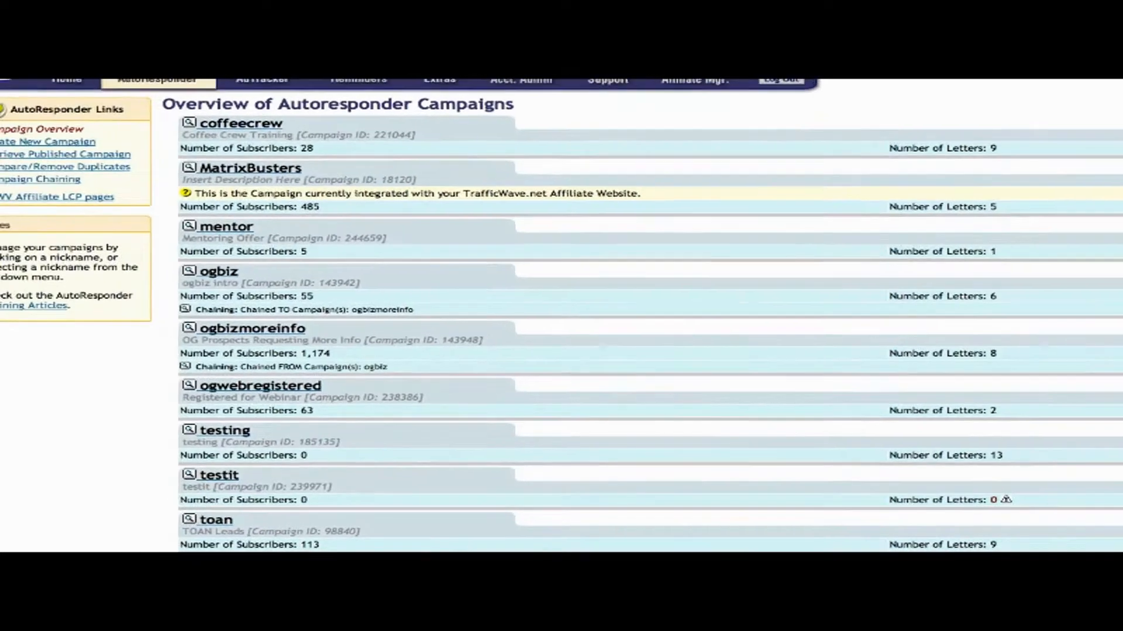
click(70, 146)
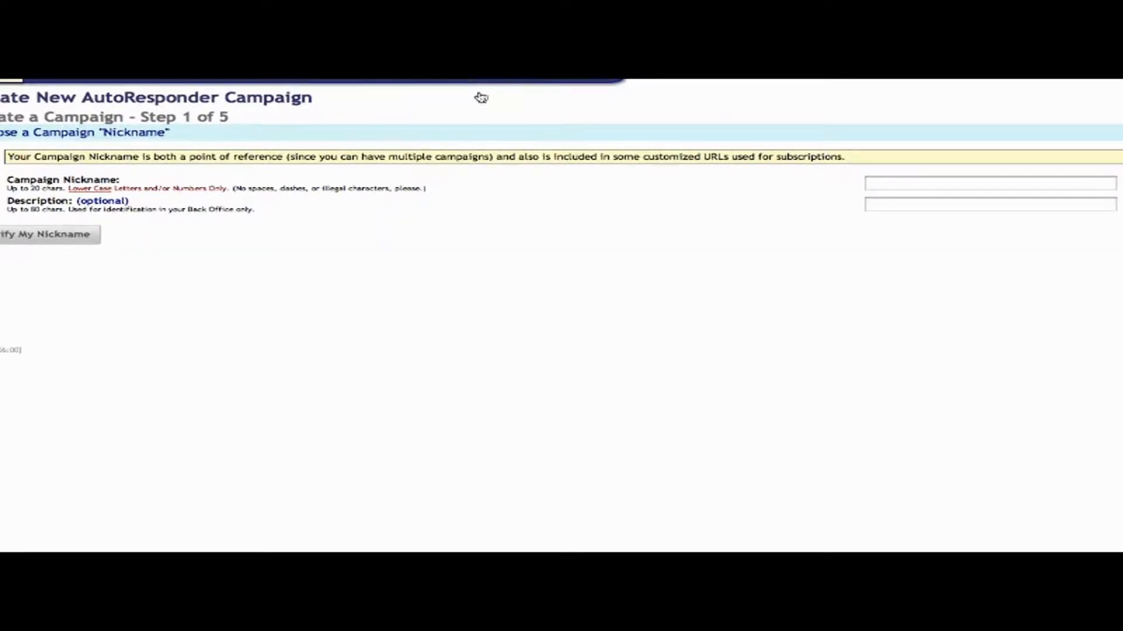
Enter nickname 'demo' and description 'training autoresponder campaign', then verify the nickname.
click(886, 189)
text(demo)
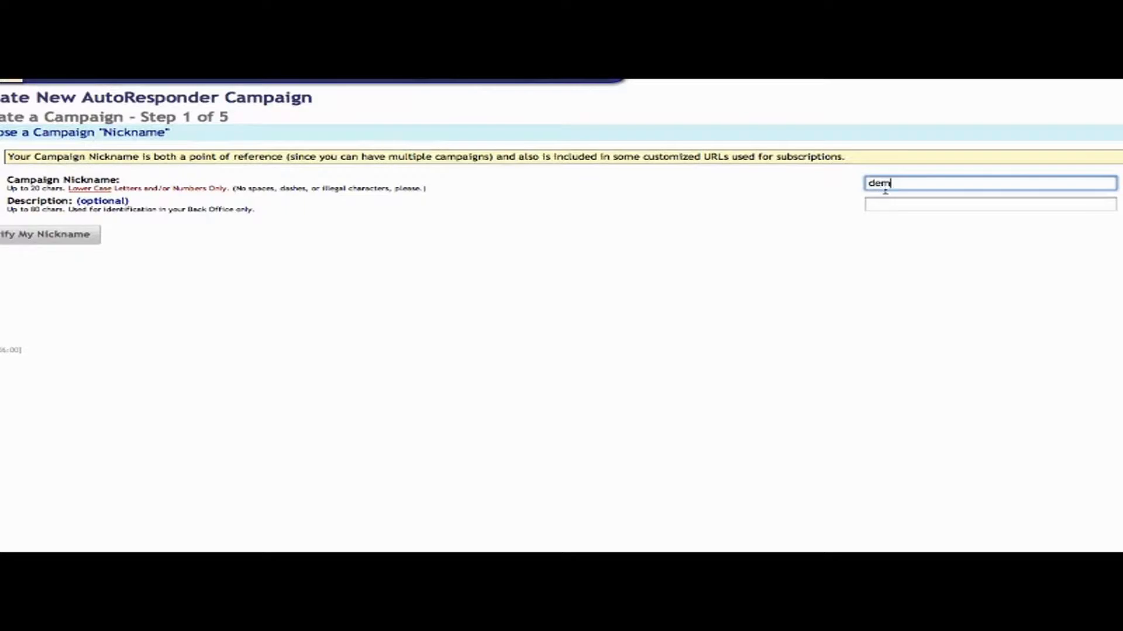
key(Tab)
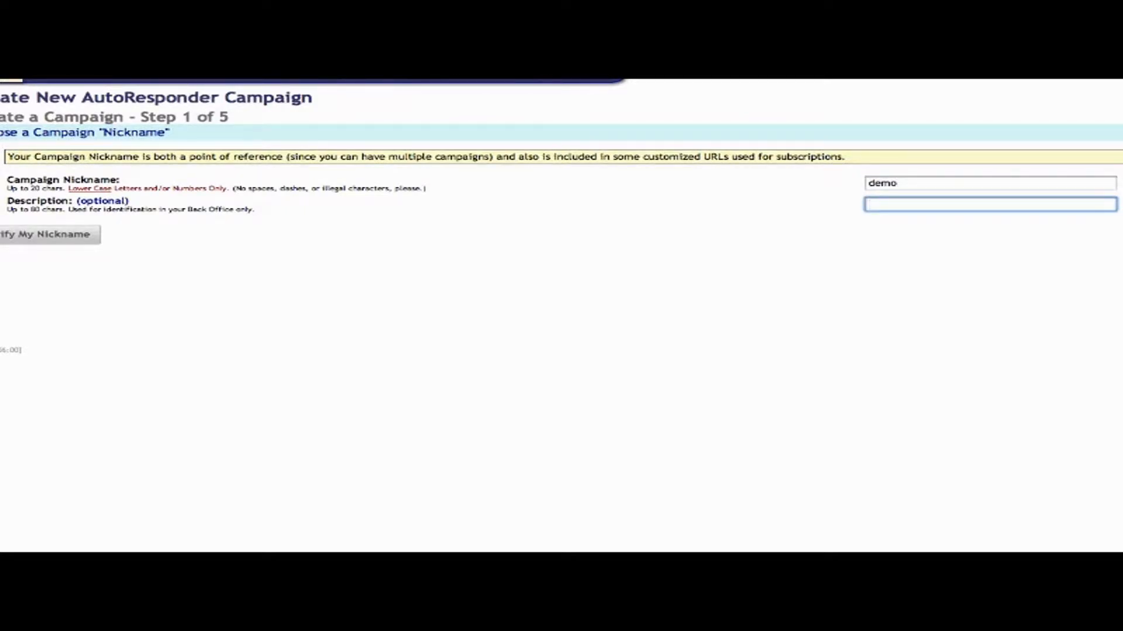
text(training autoresponder campaign)
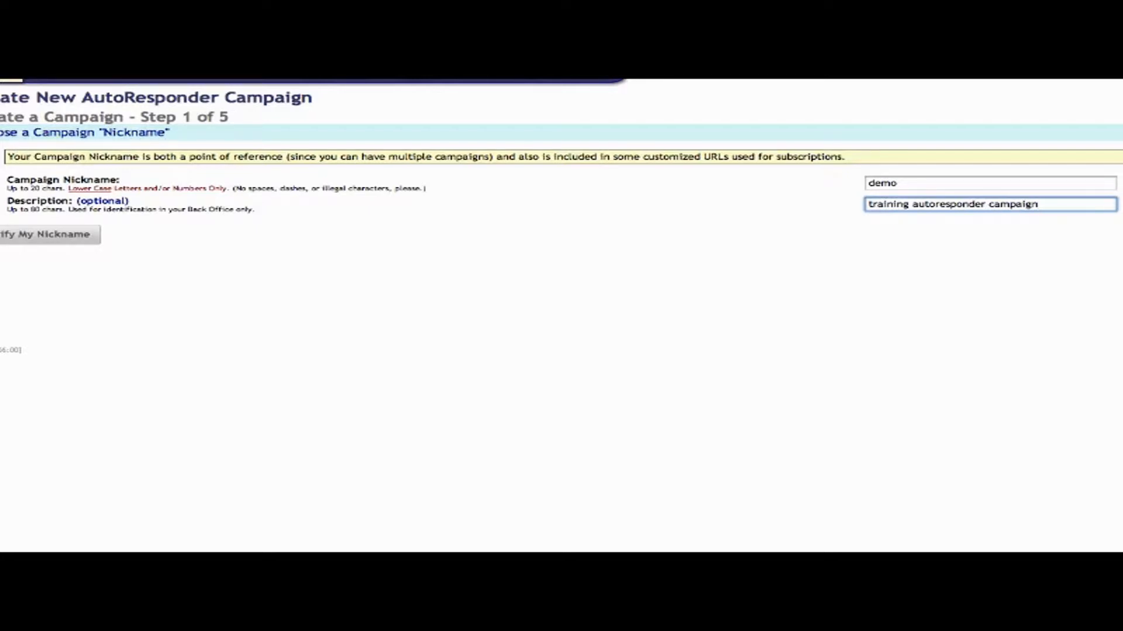
click(75, 236)
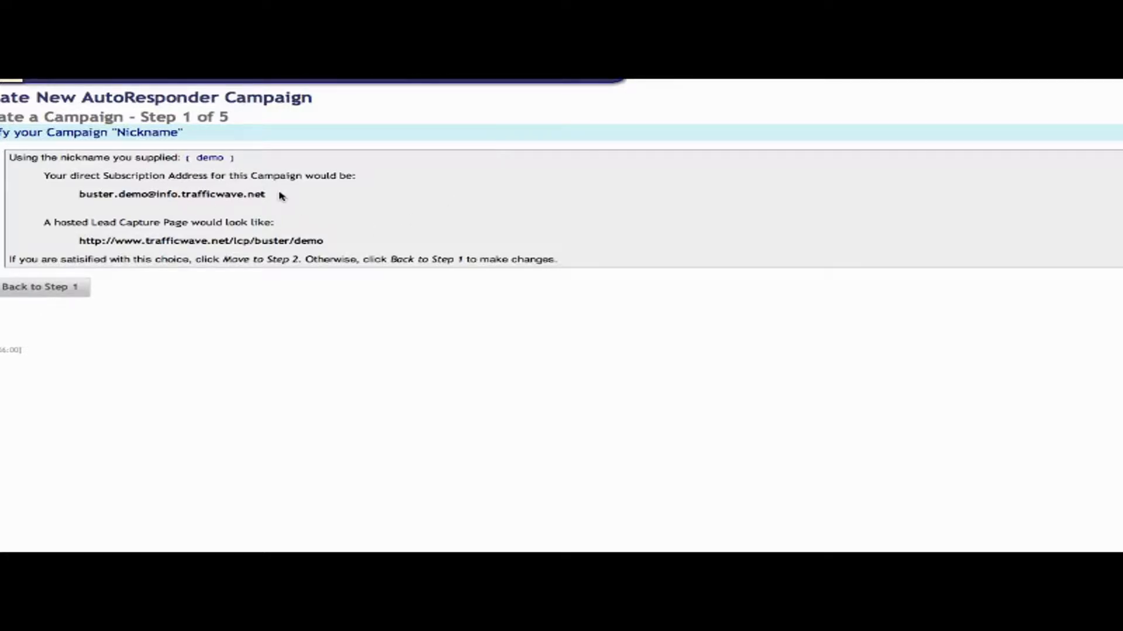
Highlight the resulting subscription address and hosted lead capture page URL.
drag(266, 195, 78, 195)
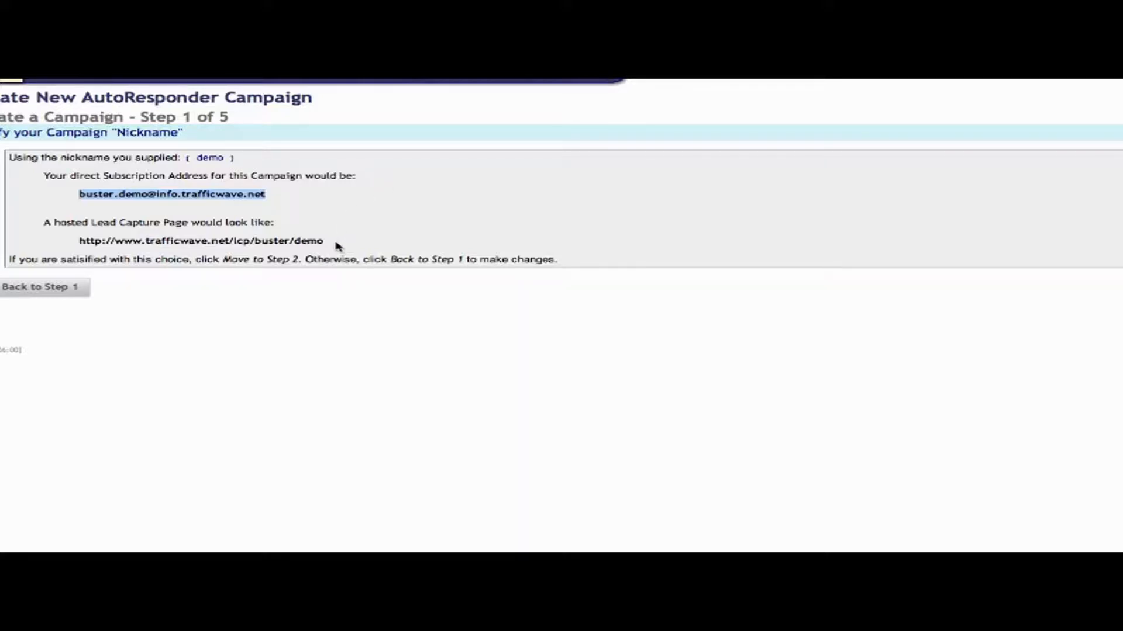
drag(327, 241, 75, 241)
click(449, 187)
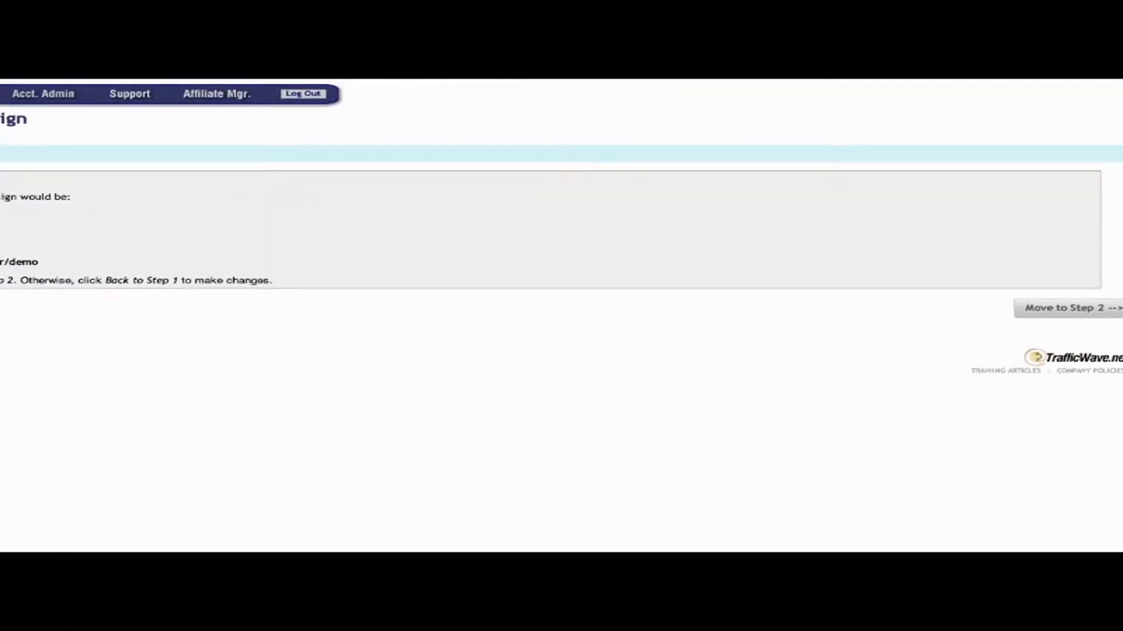
Continue to Step 2 and fill in the return e-mail name and return e-mail address.
click(1033, 309)
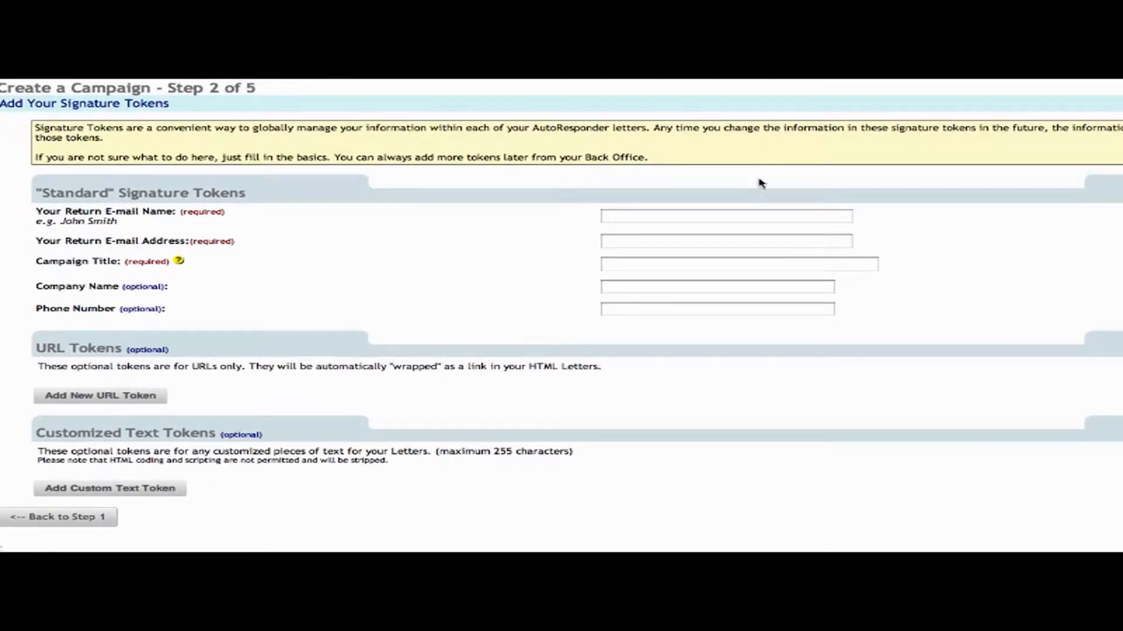
click(730, 217)
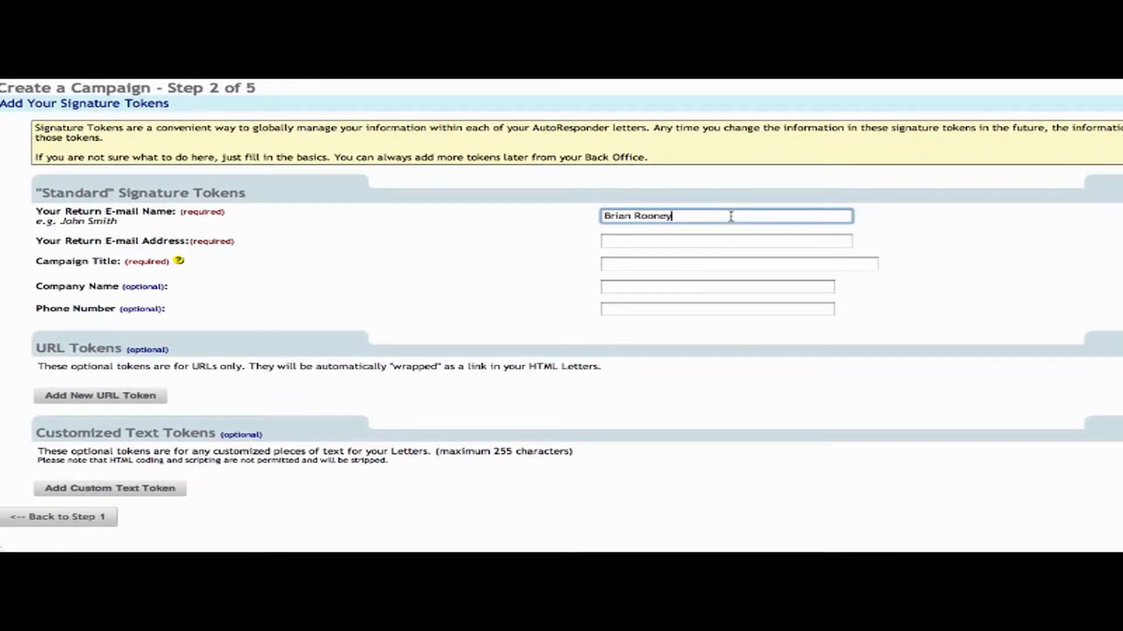
key(Tab)
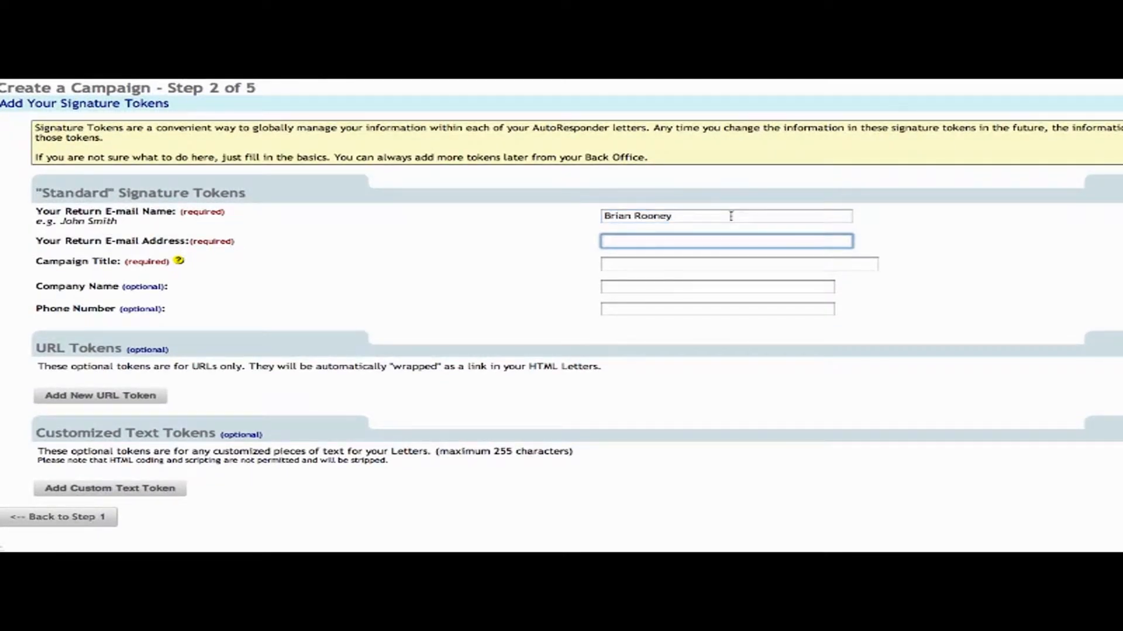
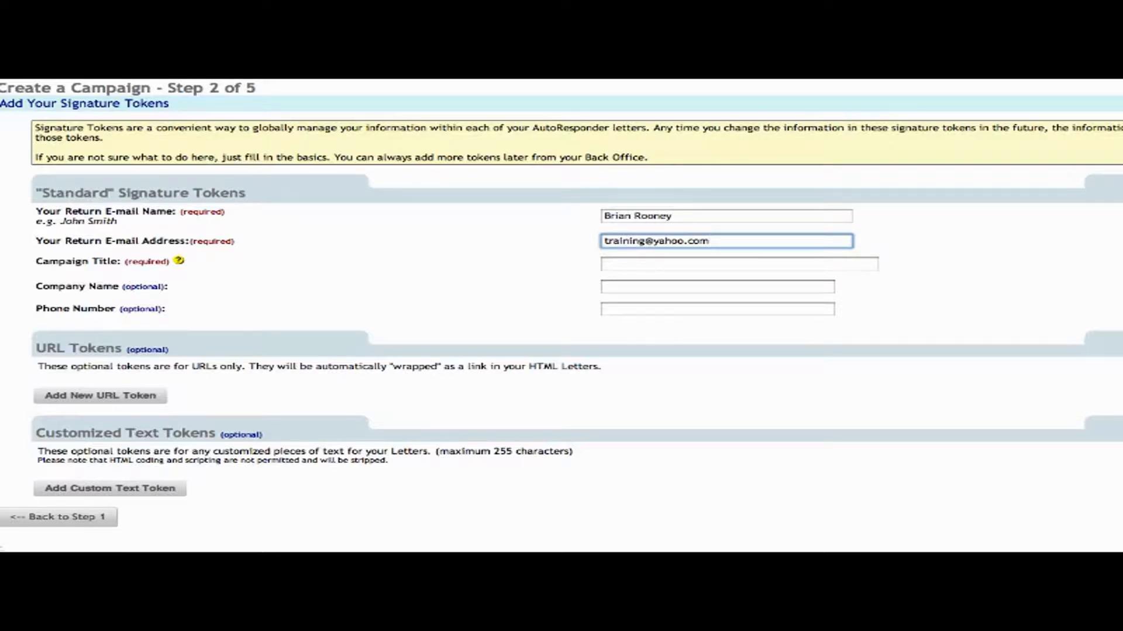
Set the campaign title to 'Training Video', leaving Company Name and Phone Number blank.
click(605, 264)
text(Training)
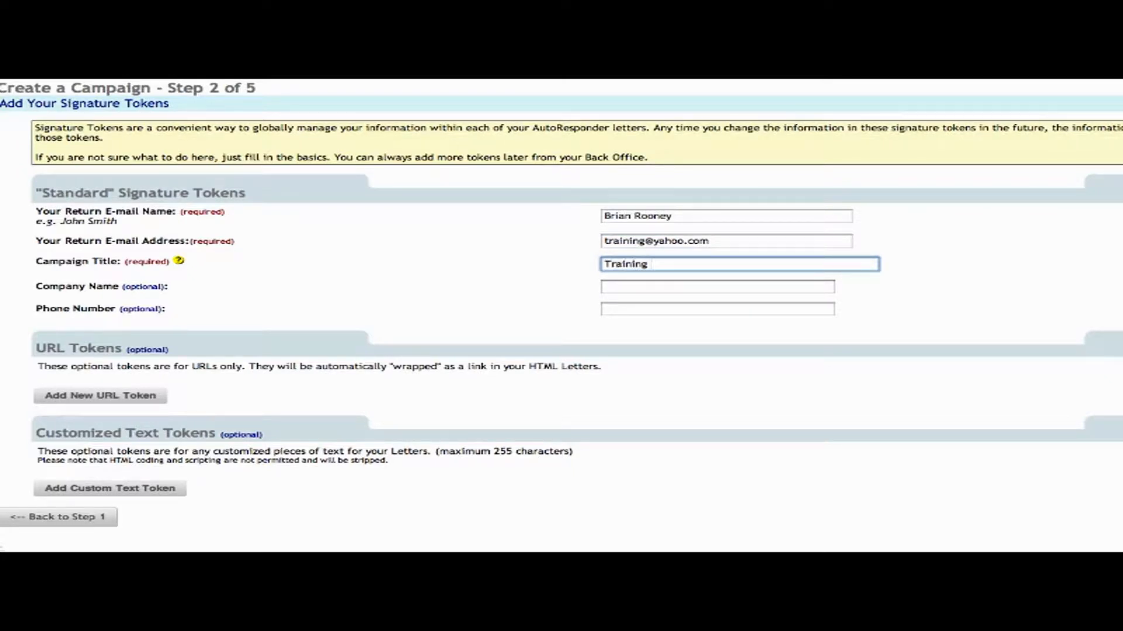
text(Video)
key(Tab)
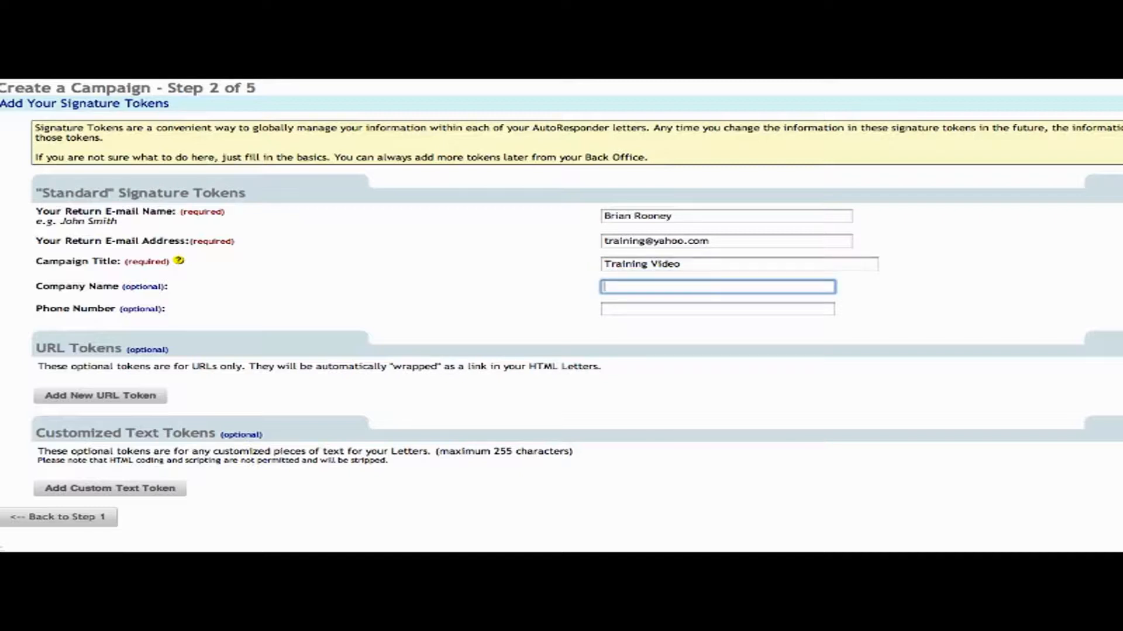
key(Tab)
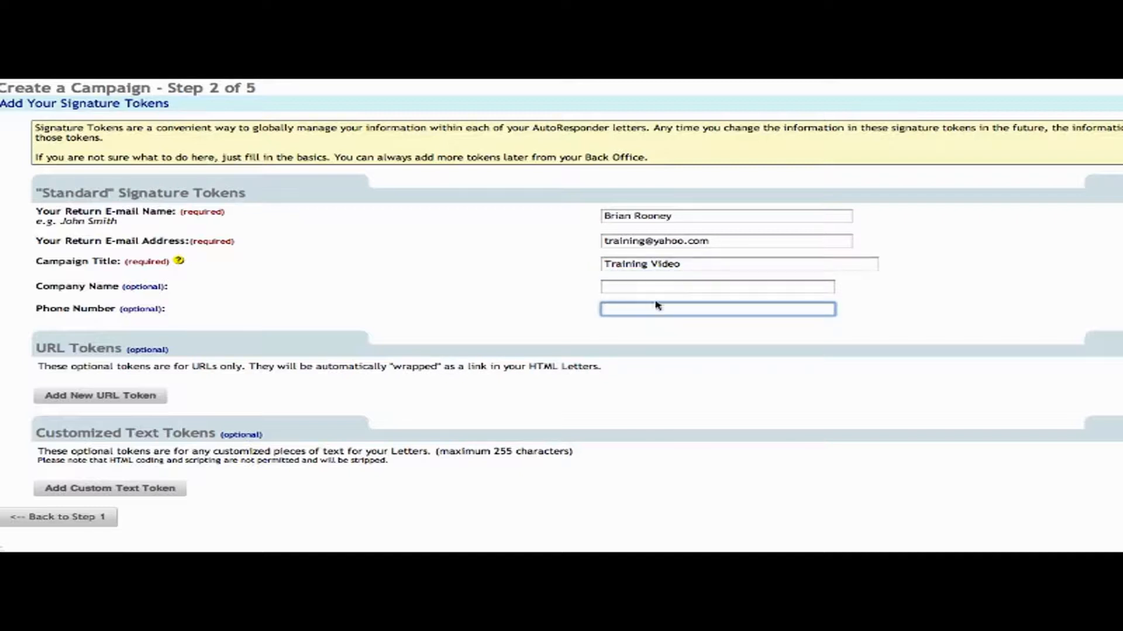
click(661, 410)
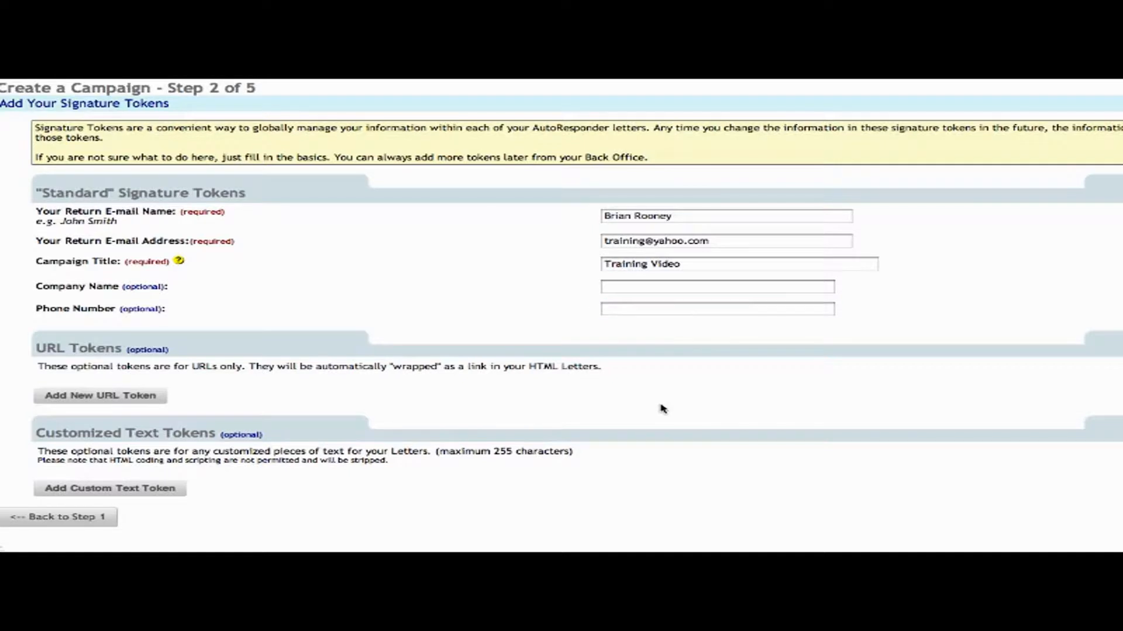
click(111, 402)
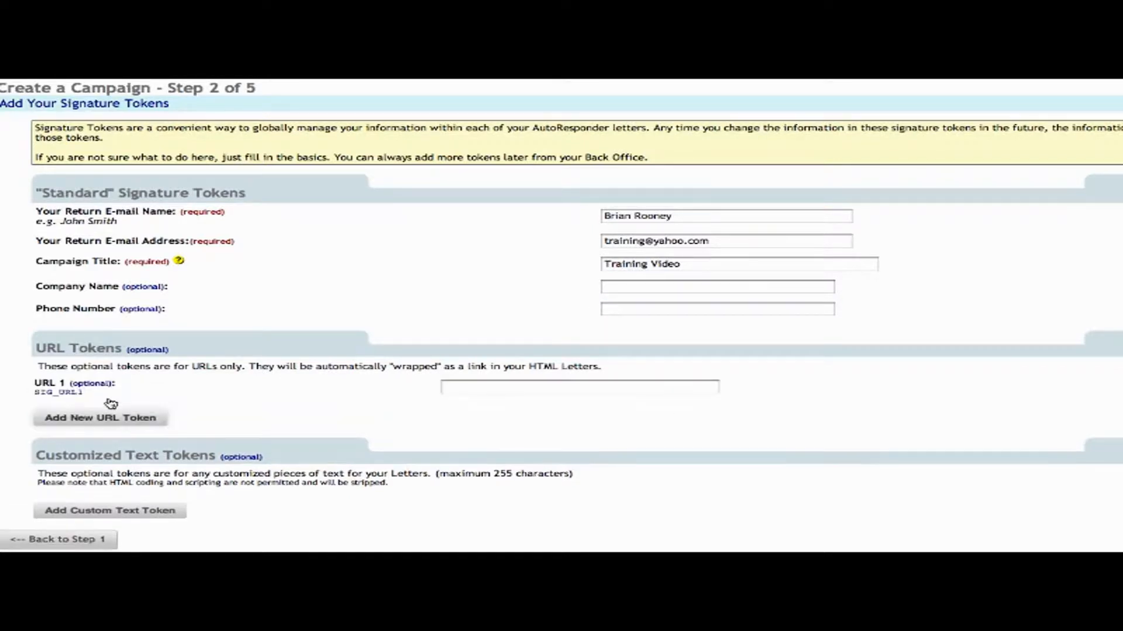
click(514, 387)
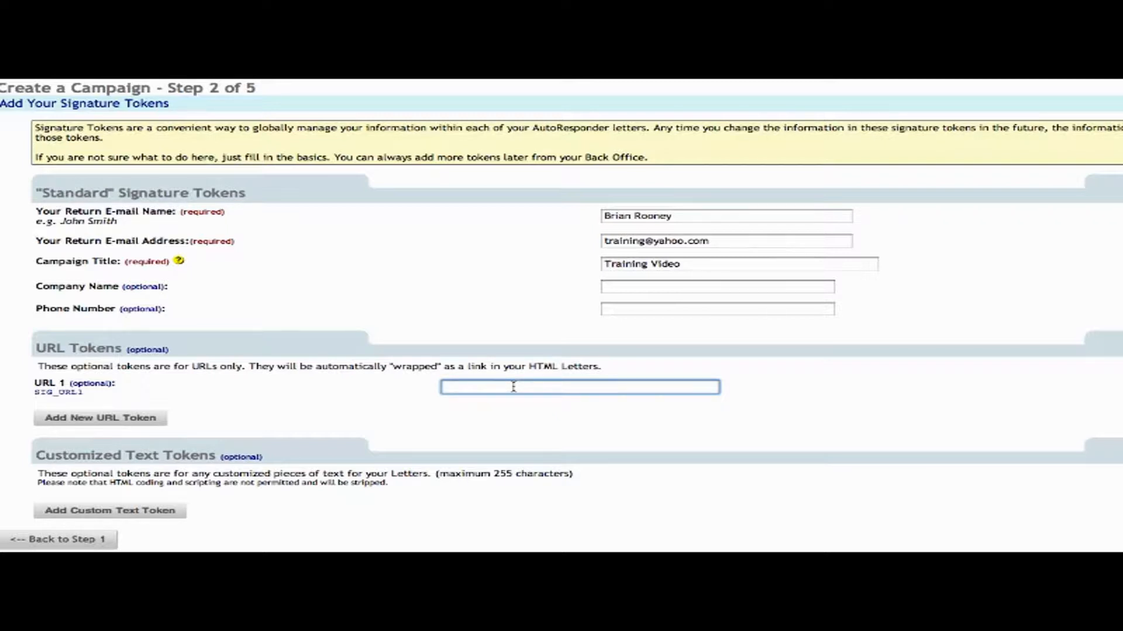
text(http://www.ge)
key(BackSpace)
text(oogle.com)
click(592, 426)
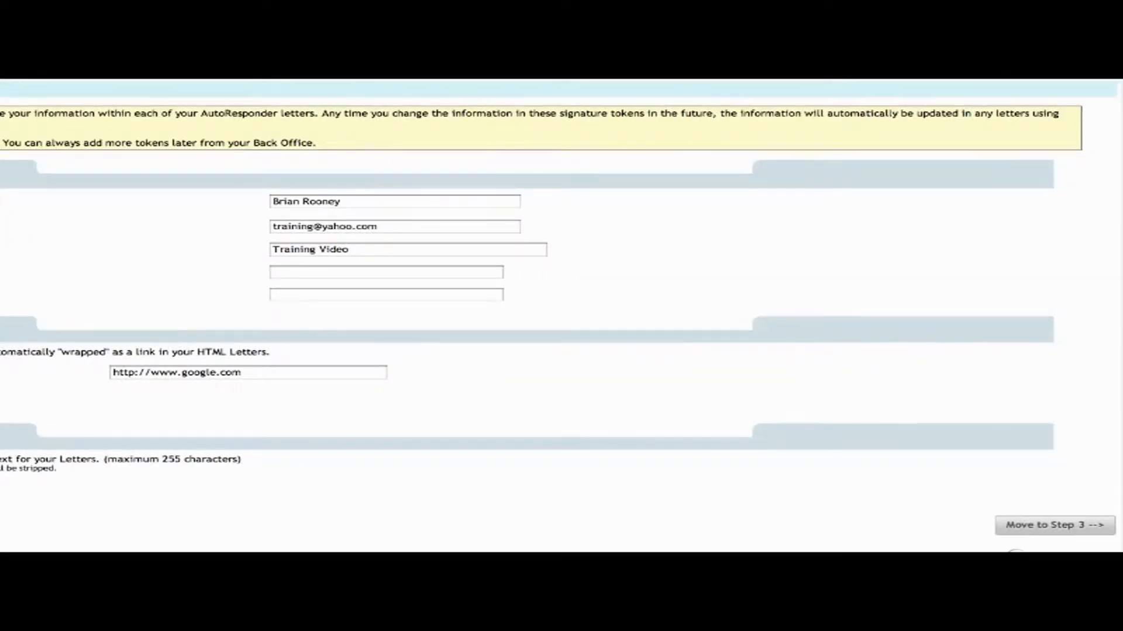
Go to Step 3 and use the member-profile postal address for Can-Spam compliance.
click(1028, 526)
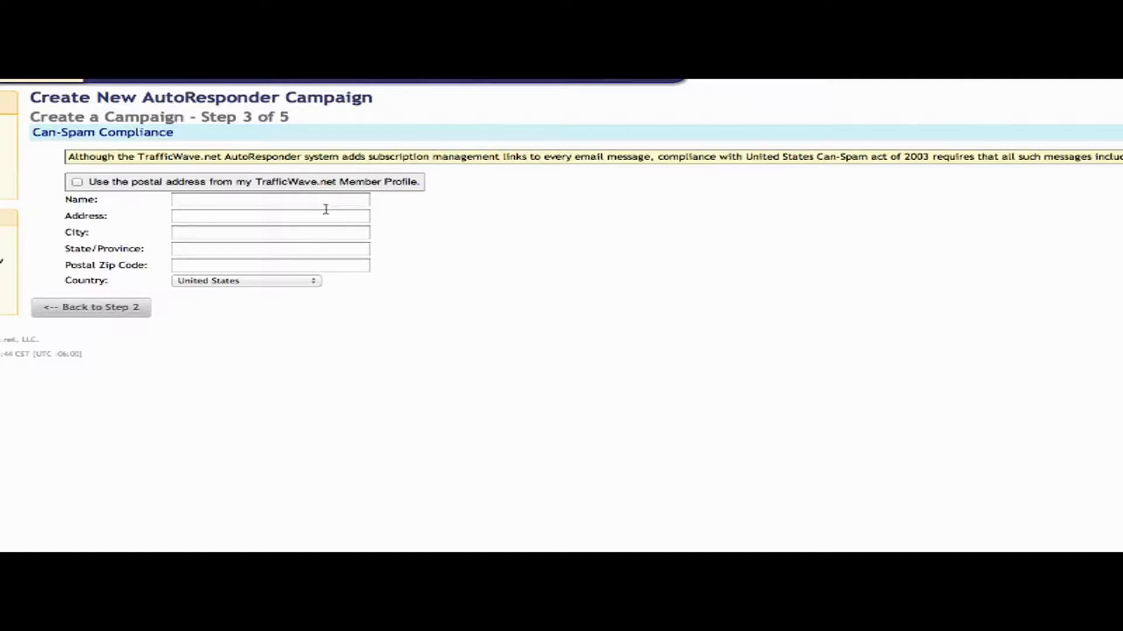
click(78, 183)
click(78, 183)
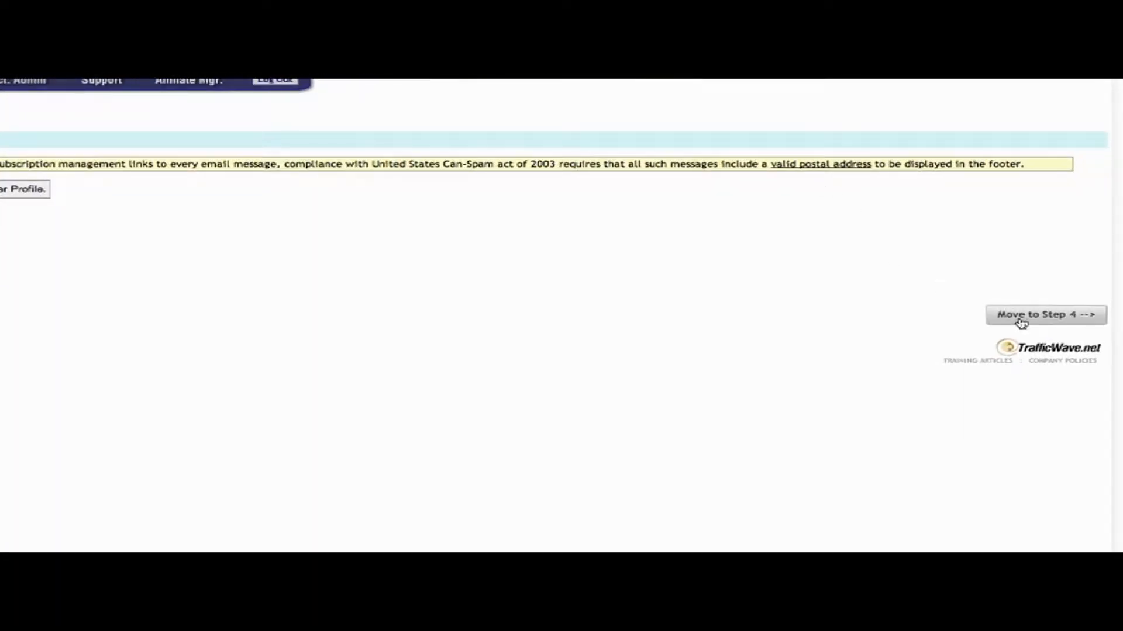
Continue to Step 4 and choose separate First Name and Last Name fields.
click(1023, 316)
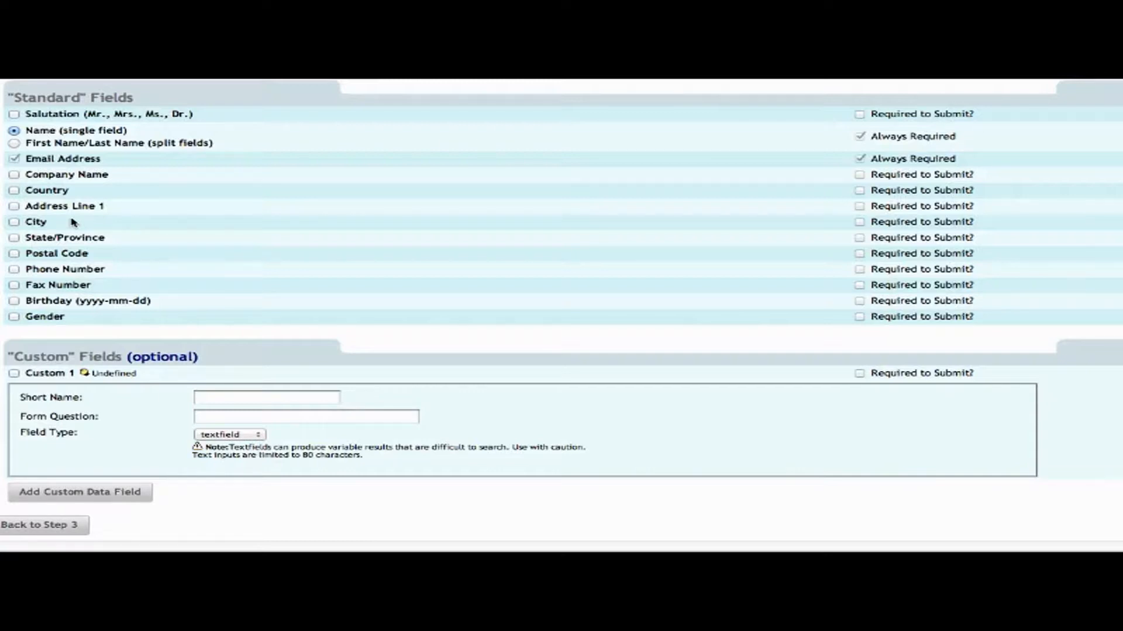
double_click(75, 159)
double_click(103, 131)
click(15, 144)
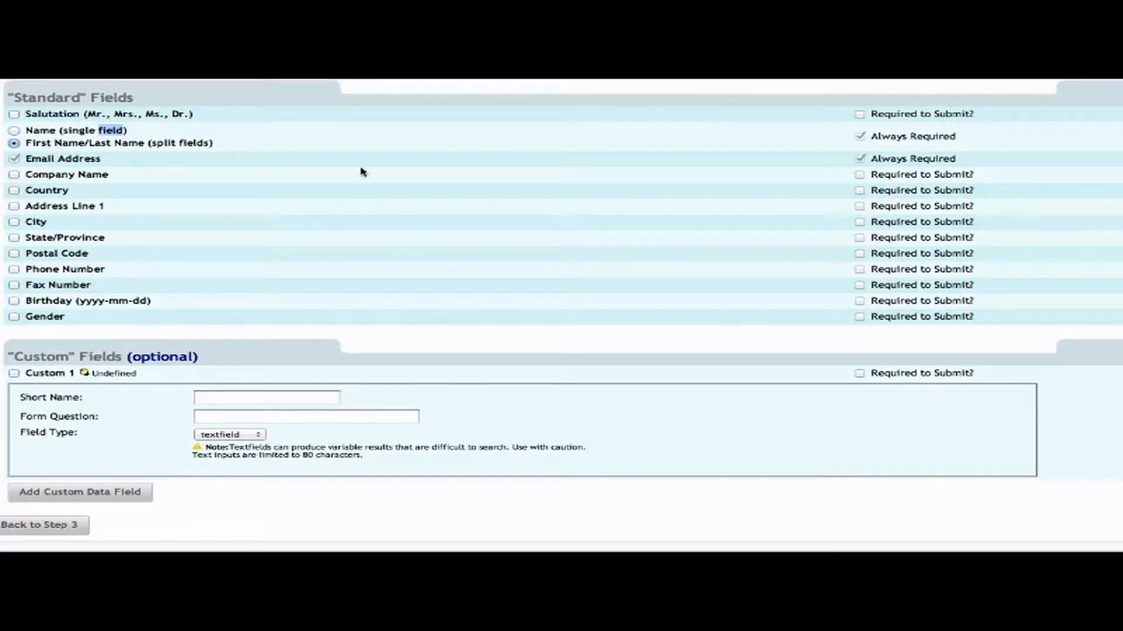
Try adding Country, Address Line 1 and City, then leave all three unchecked.
click(14, 191)
click(14, 207)
click(14, 222)
click(859, 191)
click(860, 191)
click(14, 191)
click(14, 207)
click(15, 223)
Enable Custom 1 and make it required to submit.
scroll(572, 276, down, 3)
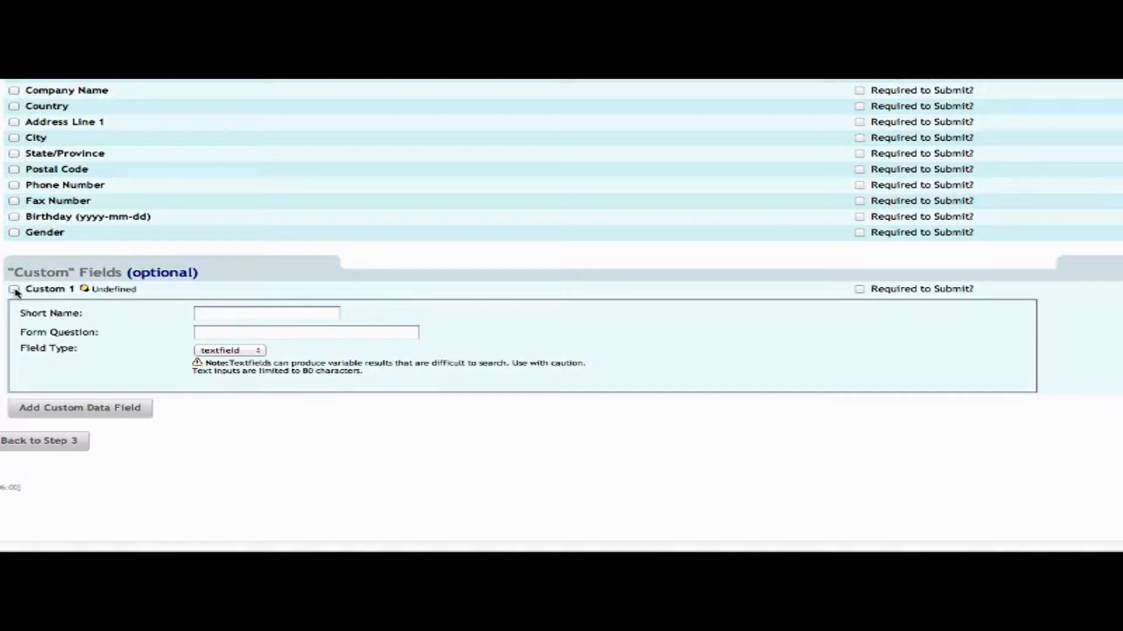
click(14, 289)
click(859, 290)
click(859, 290)
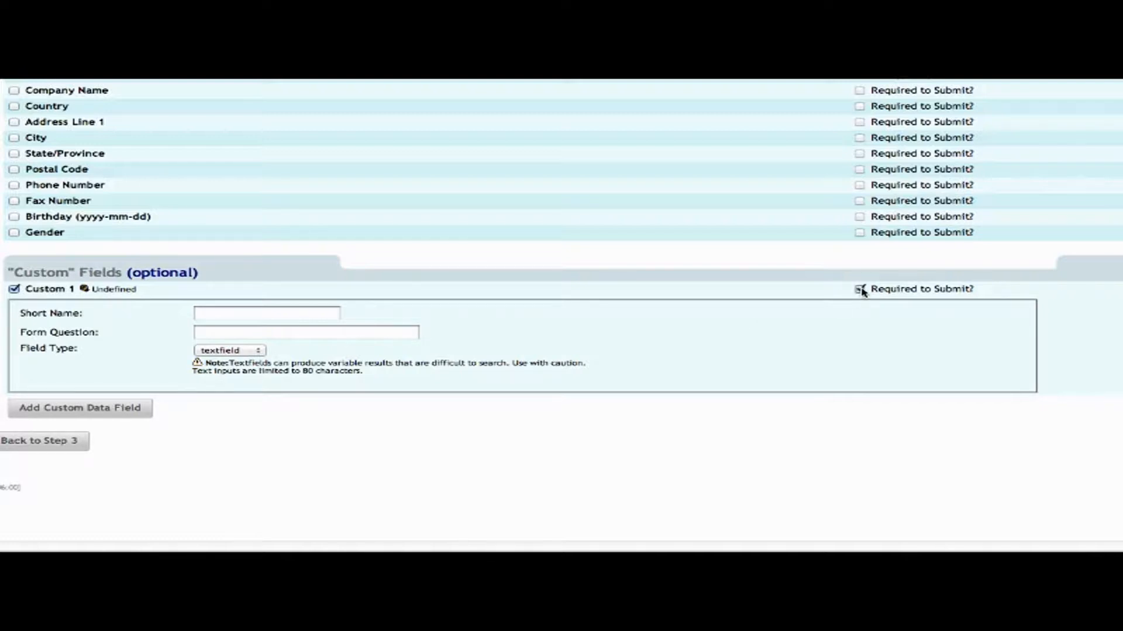
Give the custom field short name 'Color' and question 'What is your favorite color?'.
click(310, 314)
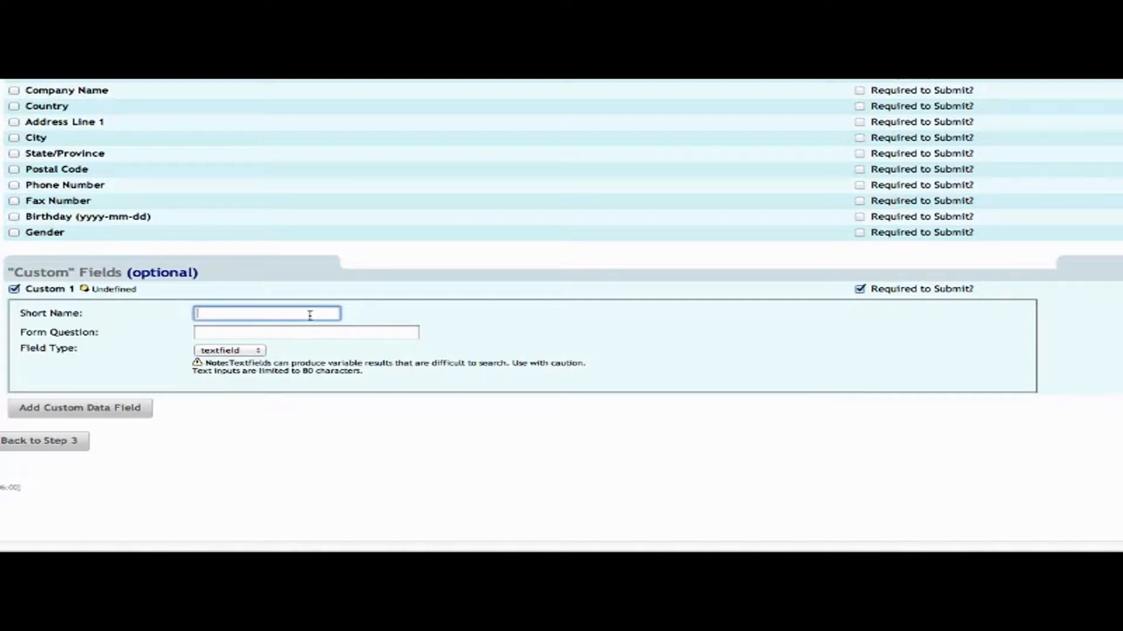
text(Color)
click(306, 332)
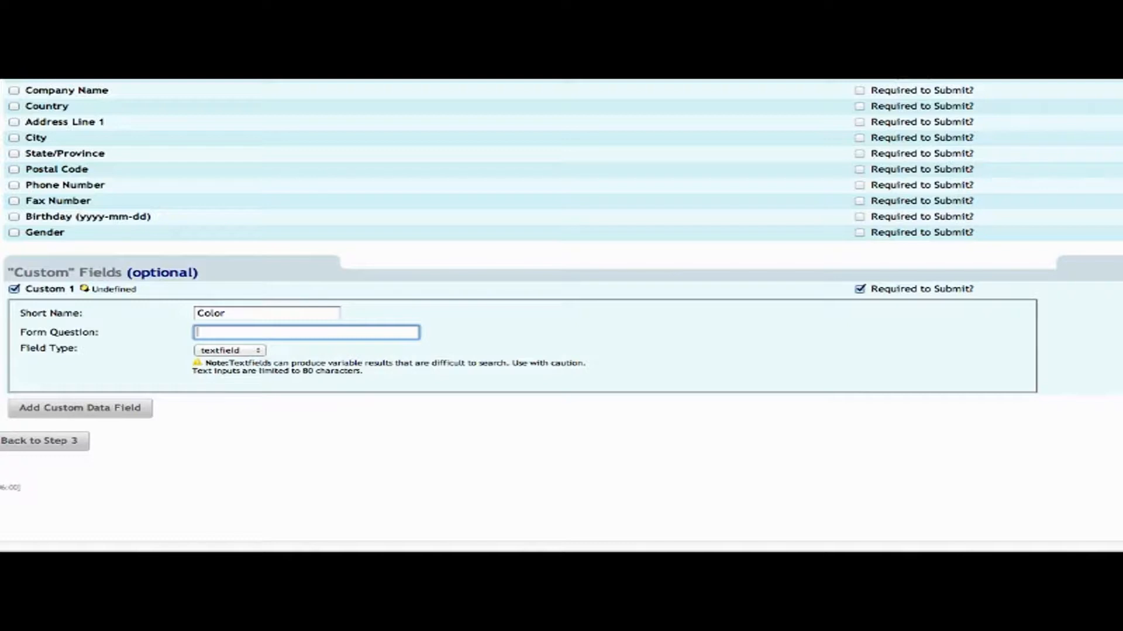
text(What is your favorite color?)
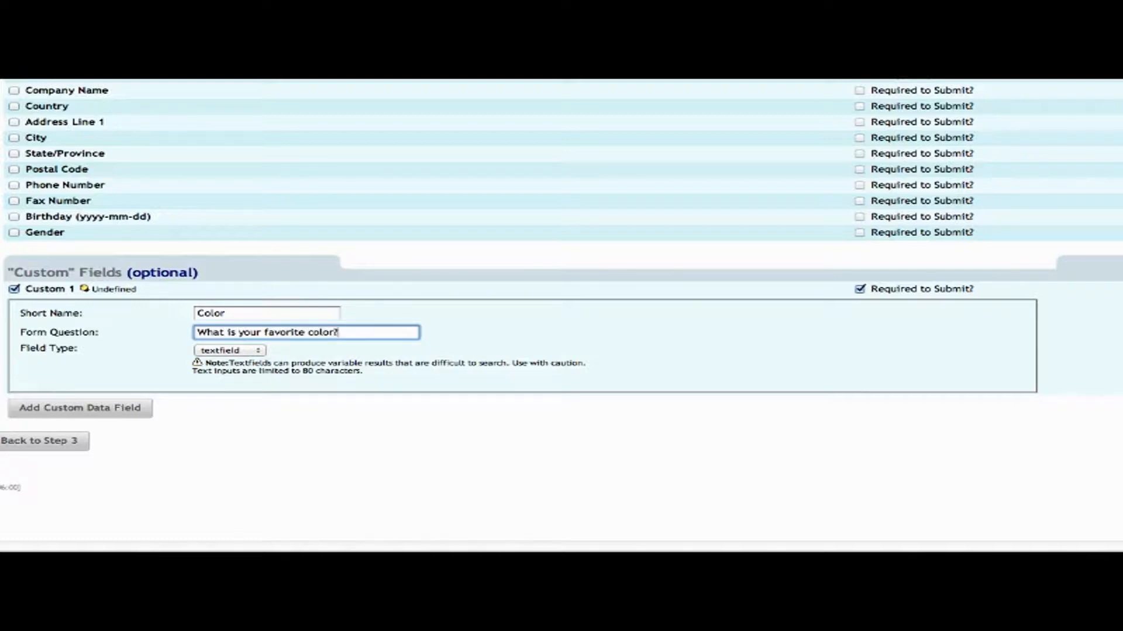
click(501, 333)
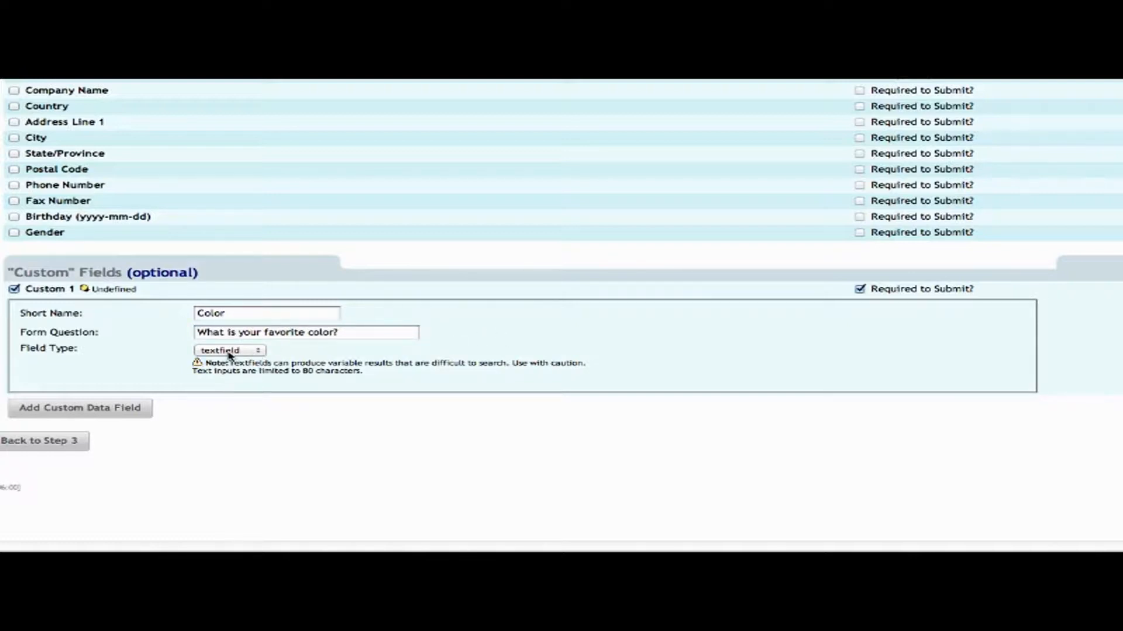
click(392, 333)
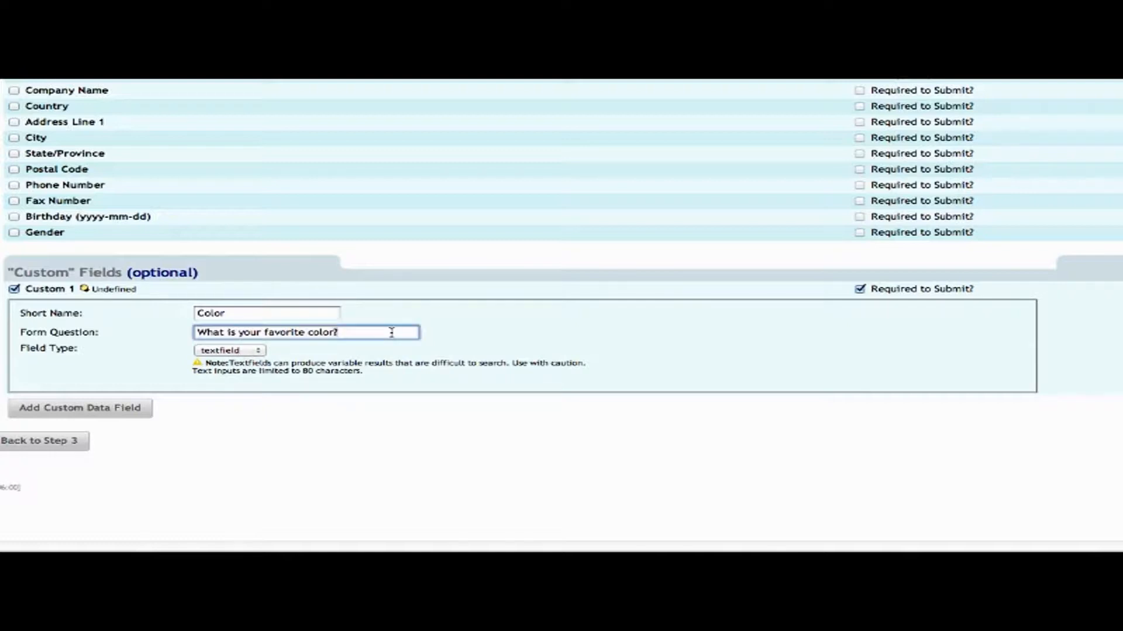
triple_click(392, 333)
click(492, 333)
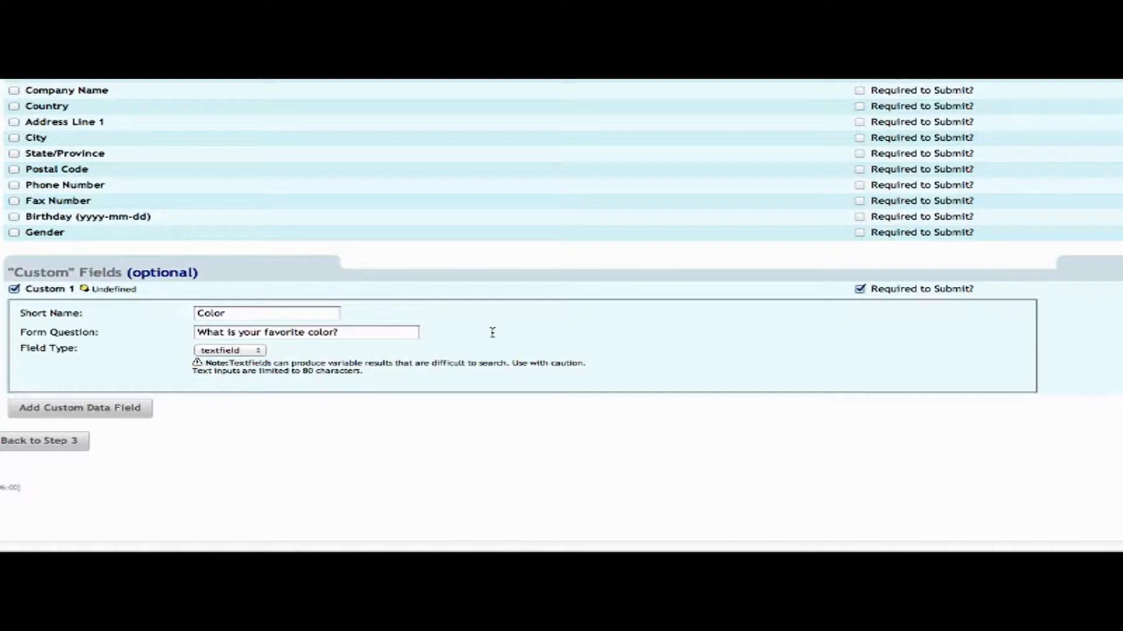
Set the Custom 1 field type to pulldown.
click(261, 351)
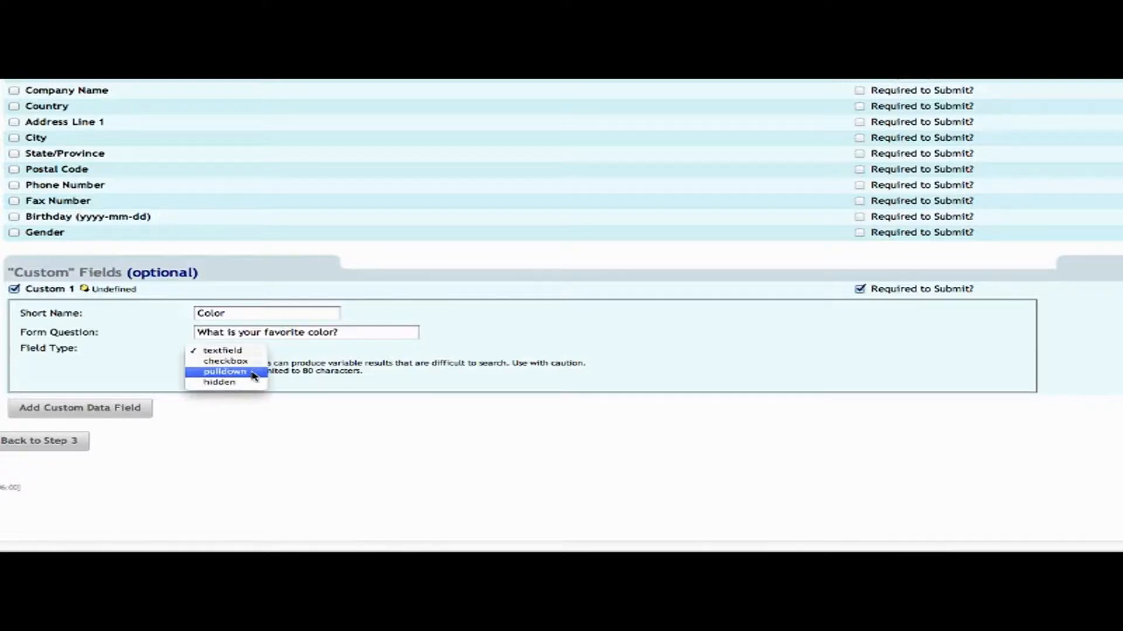
click(261, 372)
scroll(607, 383, down, 3)
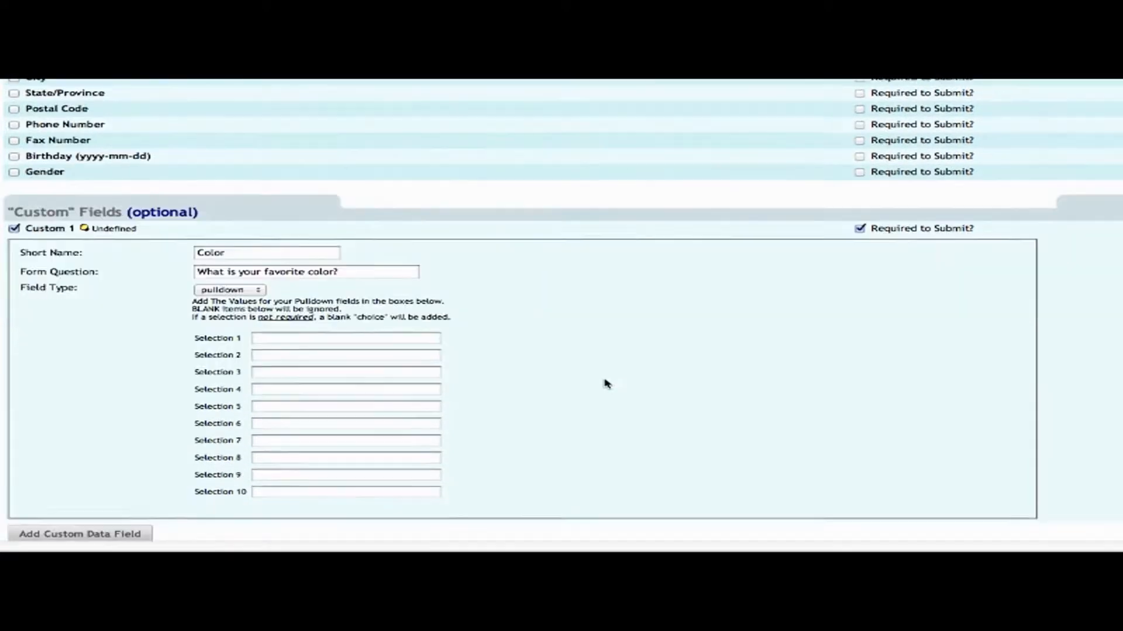
click(257, 289)
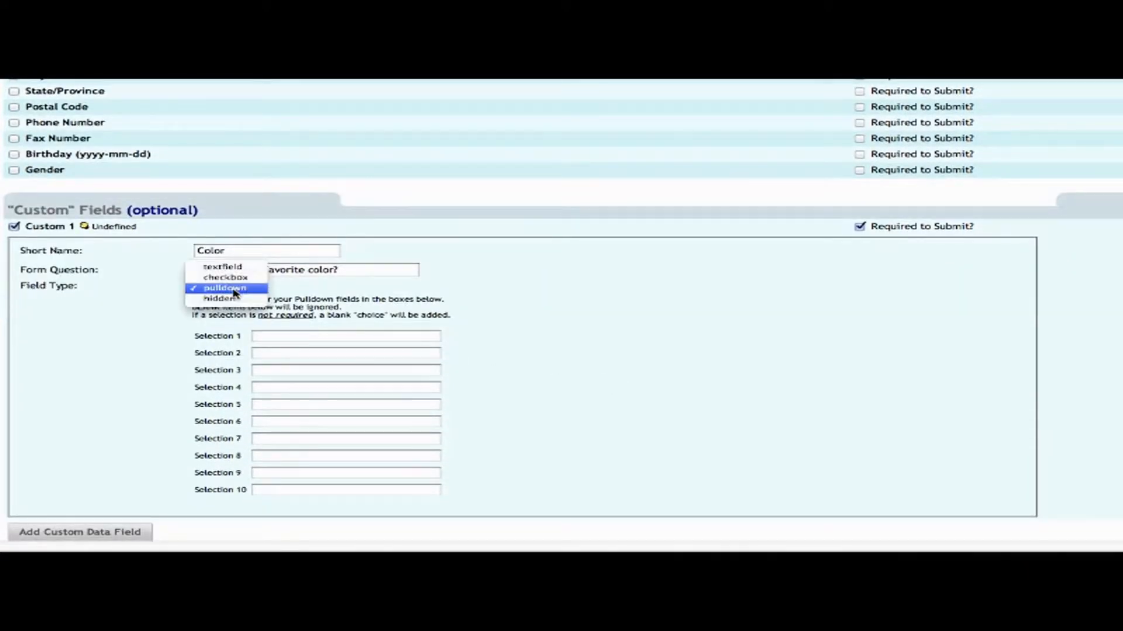
click(236, 288)
Enter Blue, Yellow, Green and Red as pulldown selections 1–4.
click(347, 337)
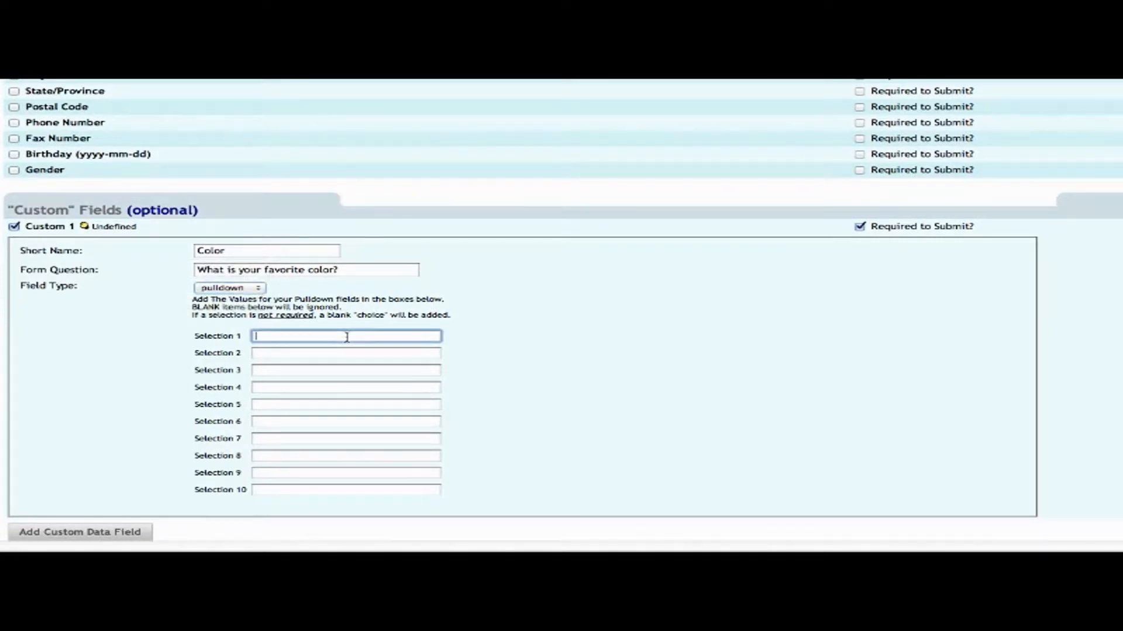
text(Blue)
key(Tab)
text(Yellow)
key(Tab)
text(G)
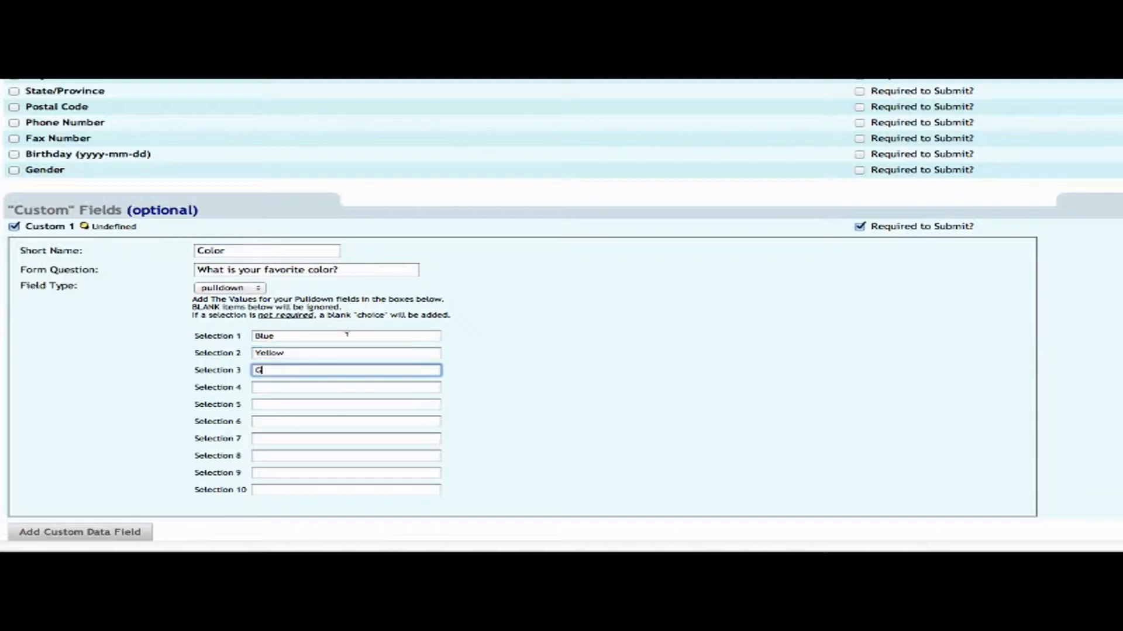
text(reen)
key(Tab)
text(Red)
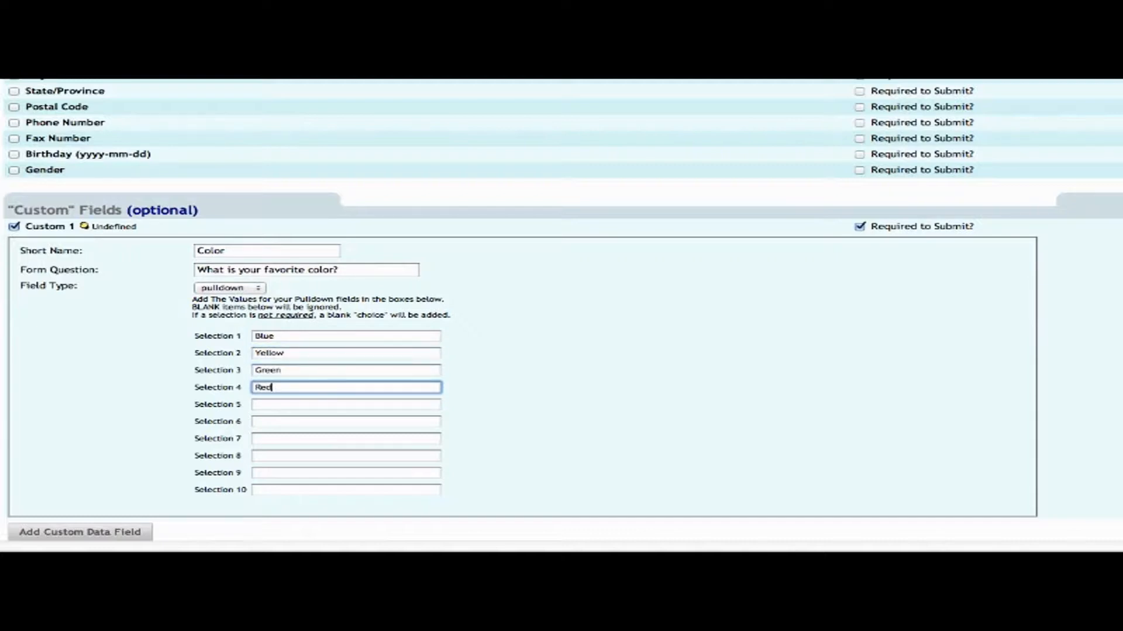
click(572, 320)
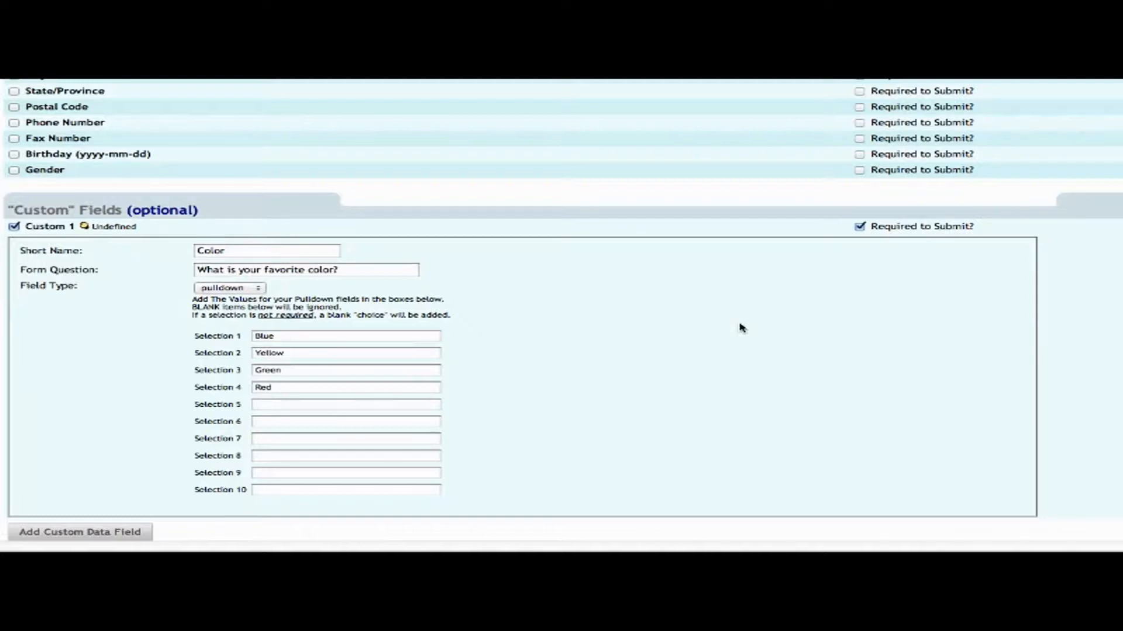
scroll(741, 327, down, 3)
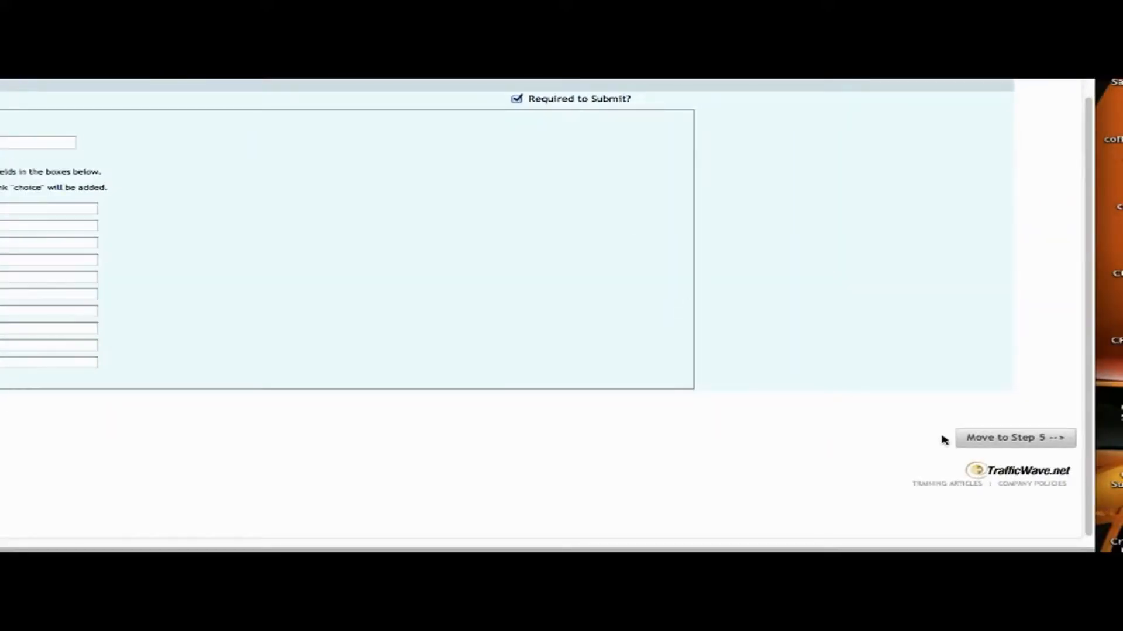
Go to Step 5, leave confirmation notifications off, and preview the sample confirmation letter.
click(1003, 444)
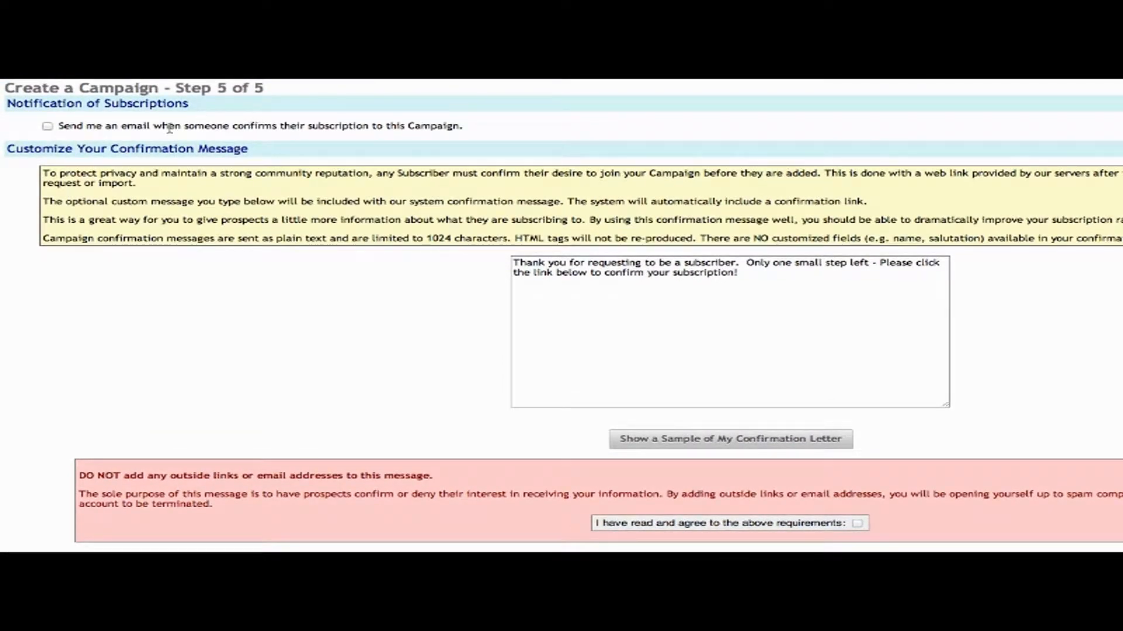
click(48, 127)
click(47, 126)
double_click(630, 264)
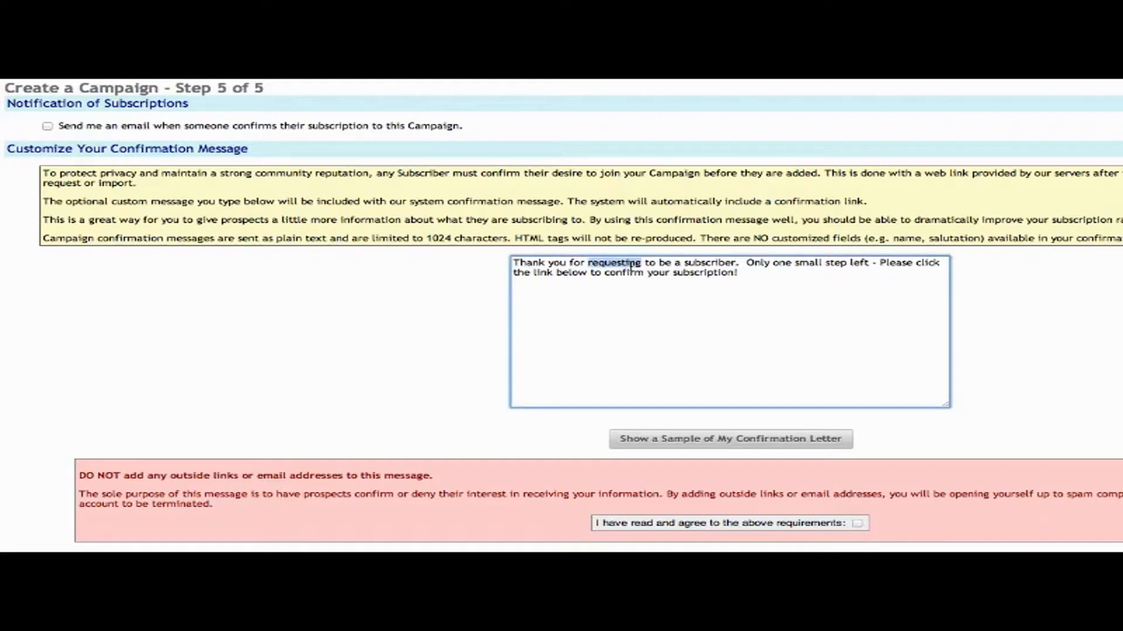
click(692, 444)
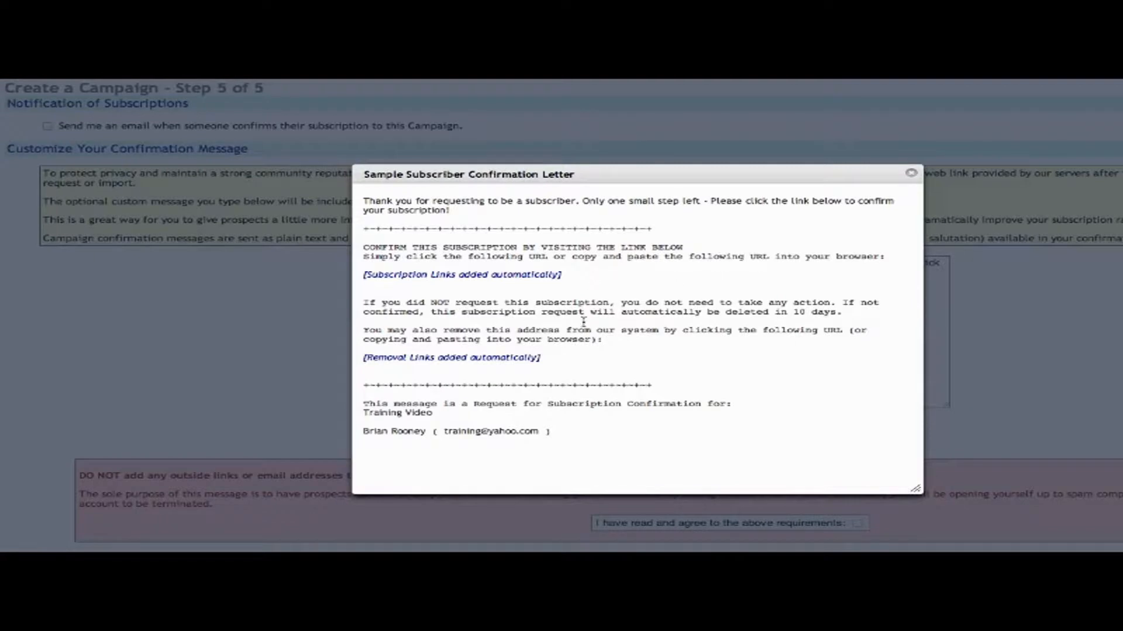
Read the sample letter's opening and confirmation-link instructions, then close the sample letter.
drag(453, 212, 356, 205)
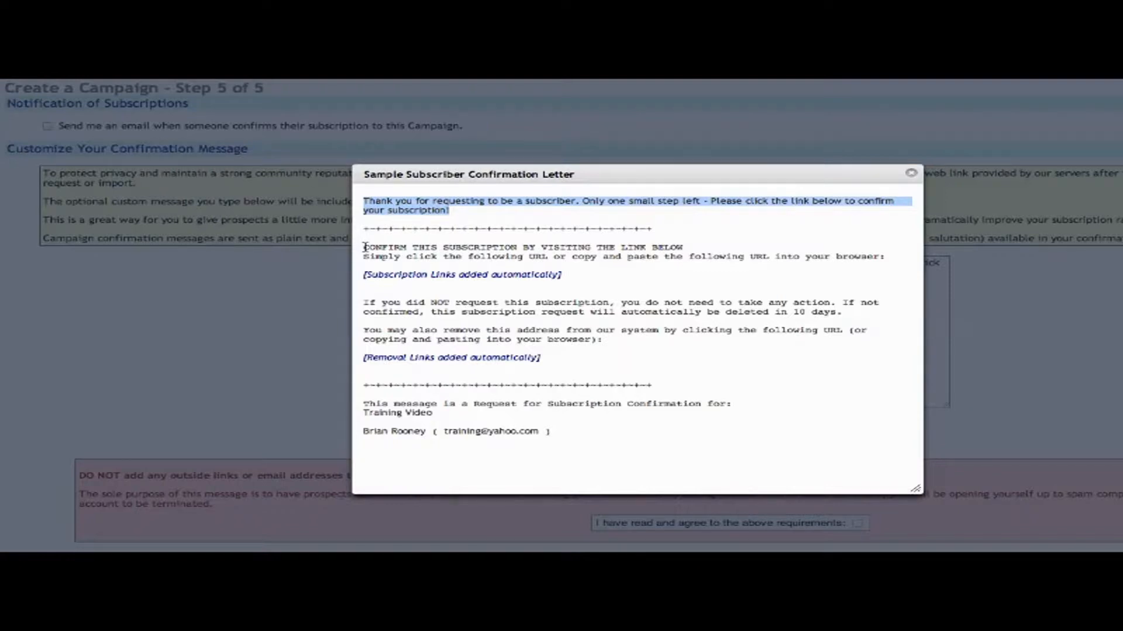
drag(365, 247, 593, 279)
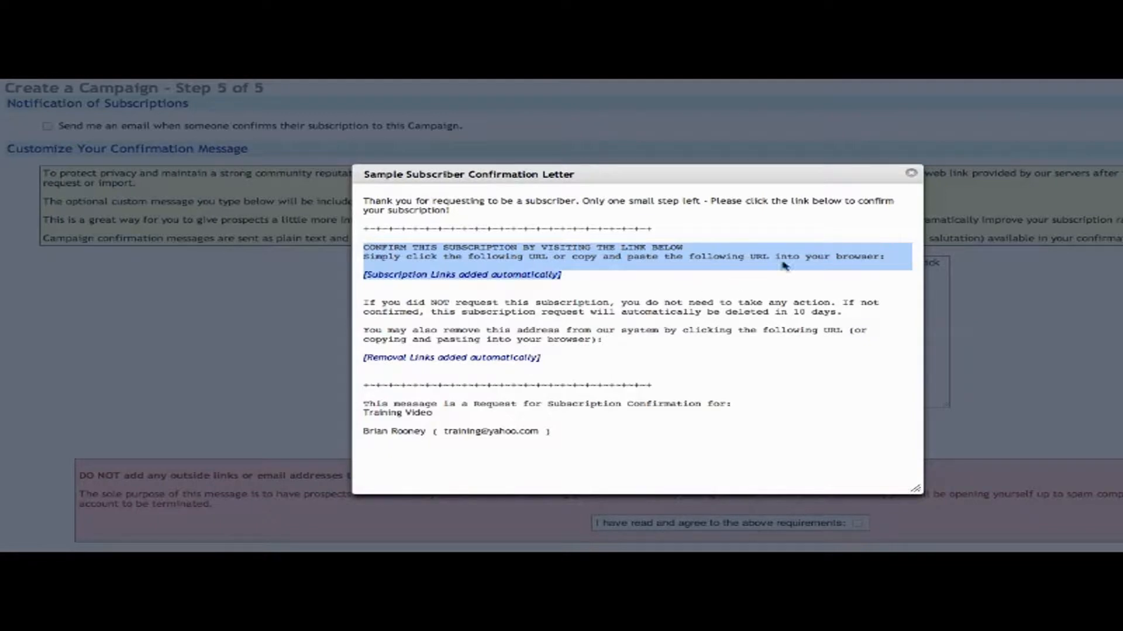
click(912, 175)
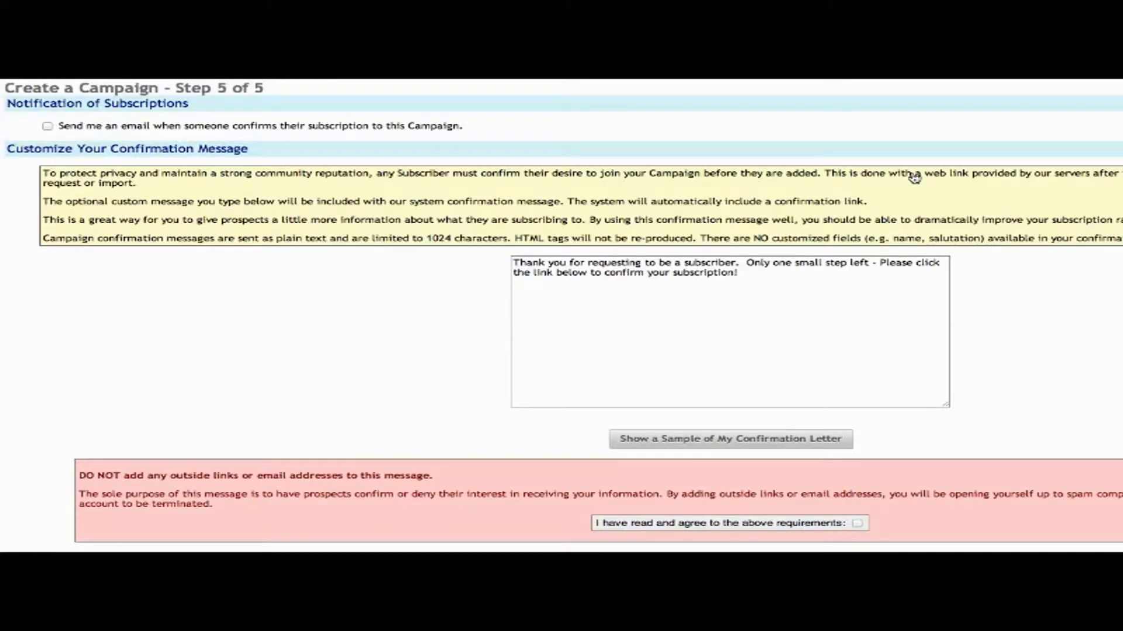
Keep the default confirmation message, accept 'I have read and agree to the above requirements', and Finish.
click(773, 278)
key(ctrl+a)
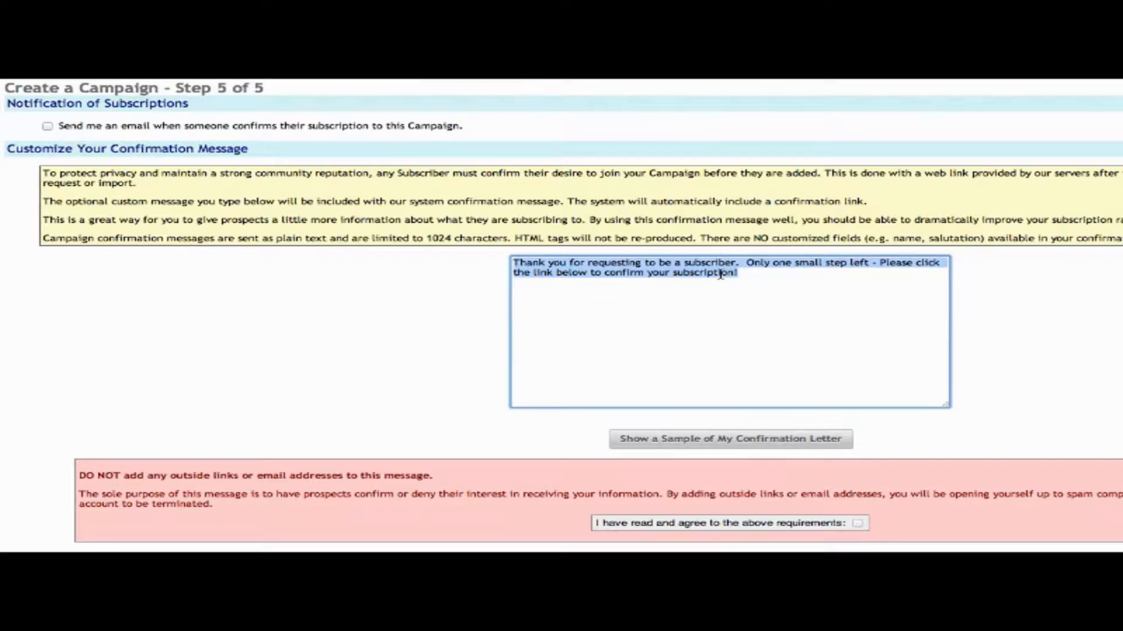
click(934, 515)
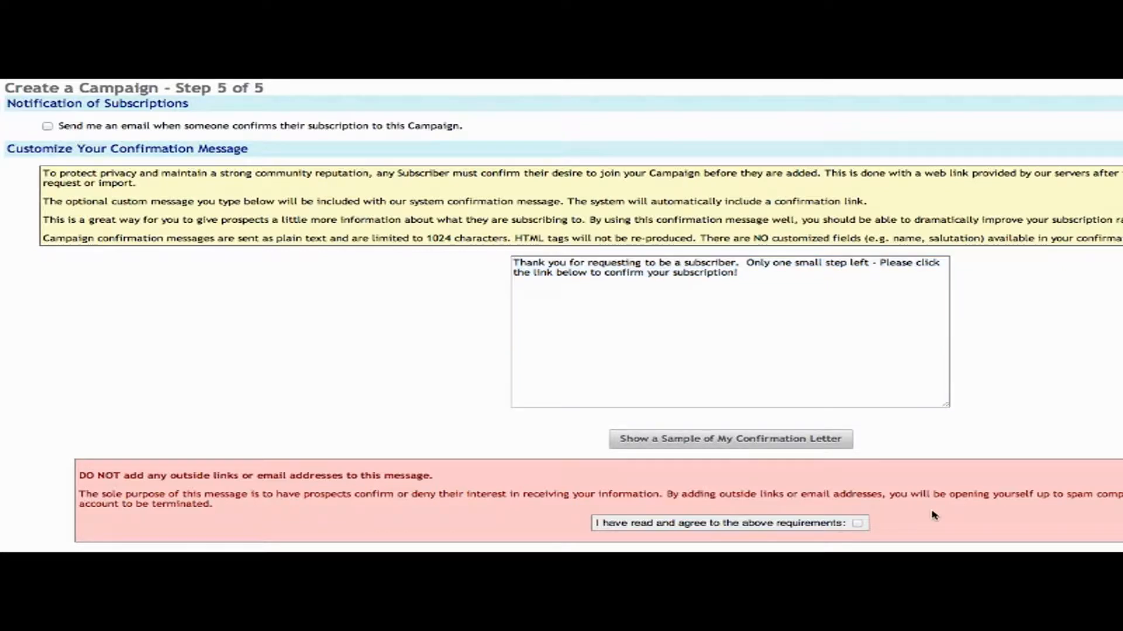
click(858, 525)
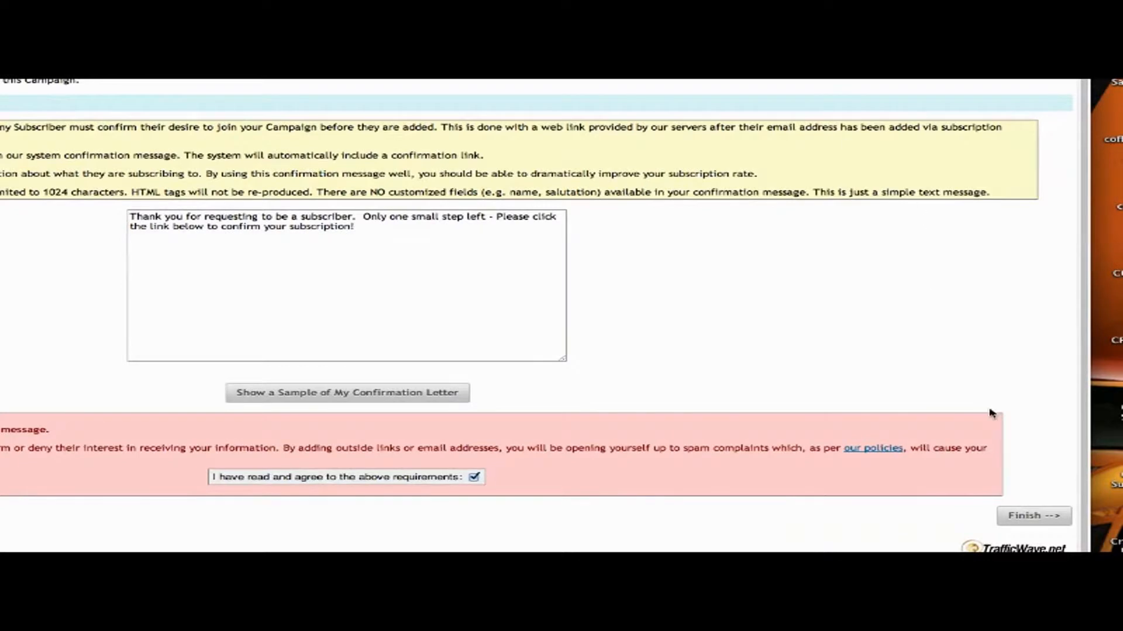
click(1037, 516)
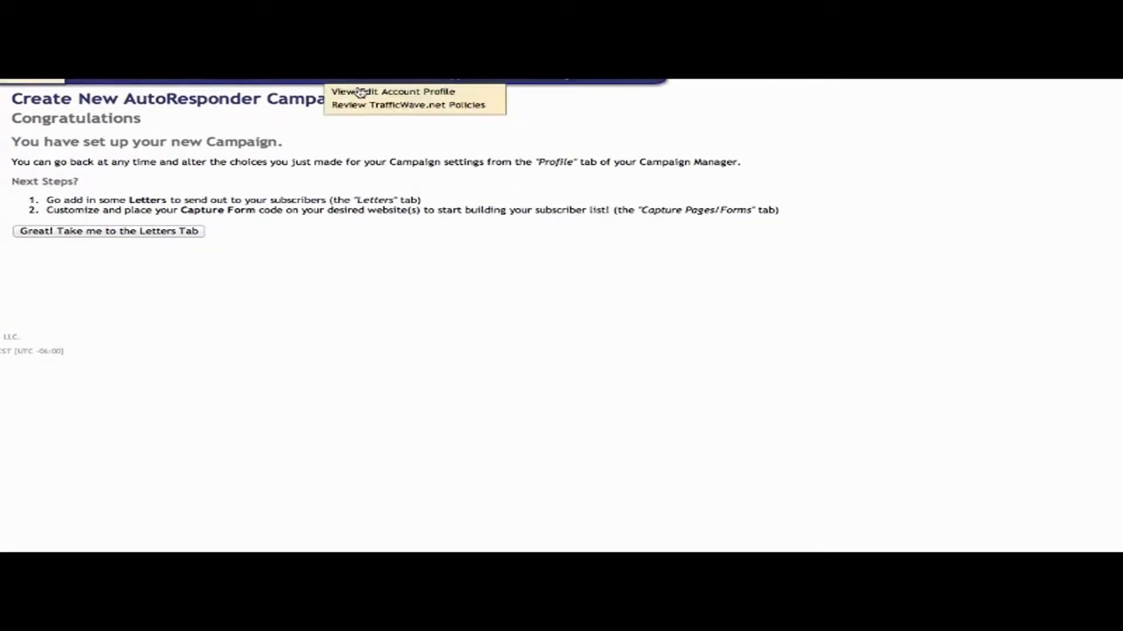
Continue past the Congratulations page with 'Great! Take me to the Letters Tab' back to Back Office Home.
double_click(117, 119)
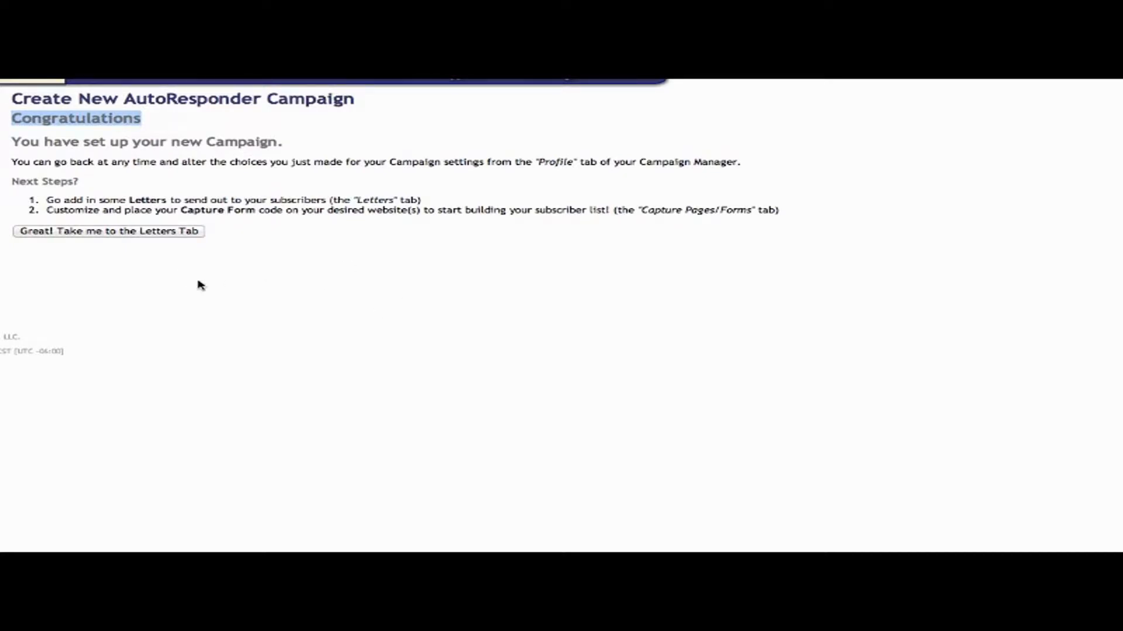
click(140, 234)
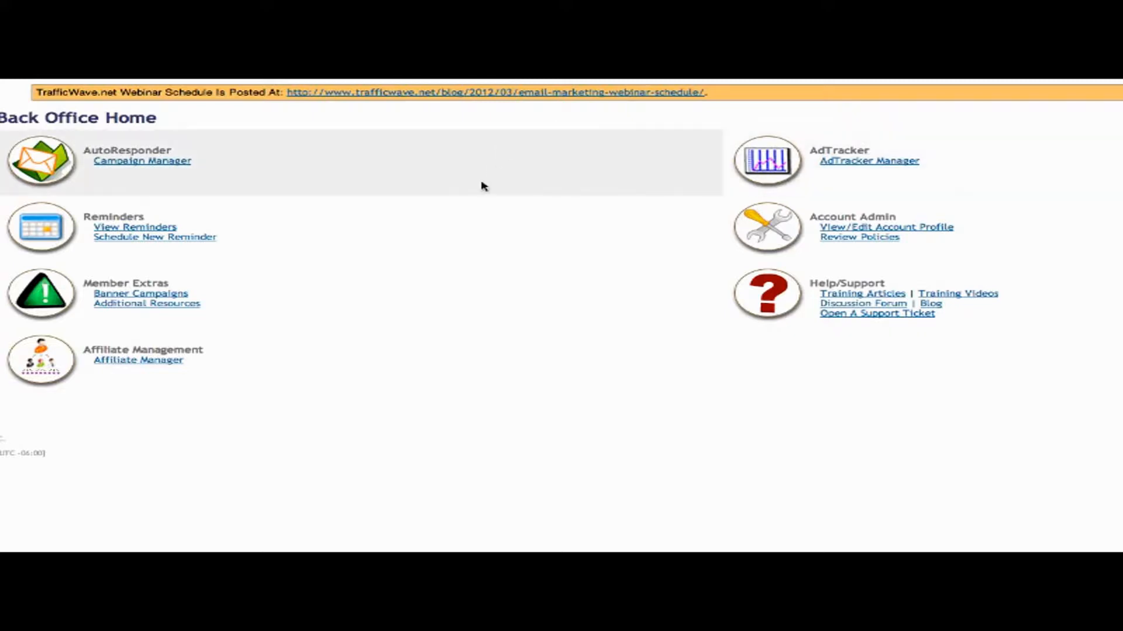
Open Campaign Manager and select the 'training' campaign from the campaigns overview.
click(153, 166)
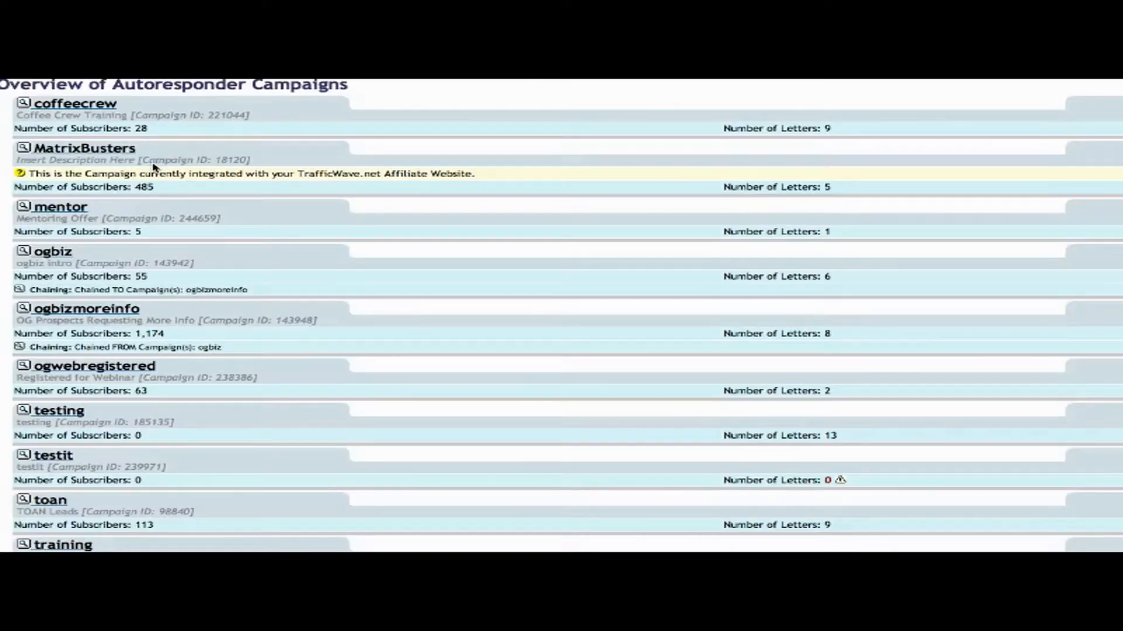
scroll(153, 168, down, 5)
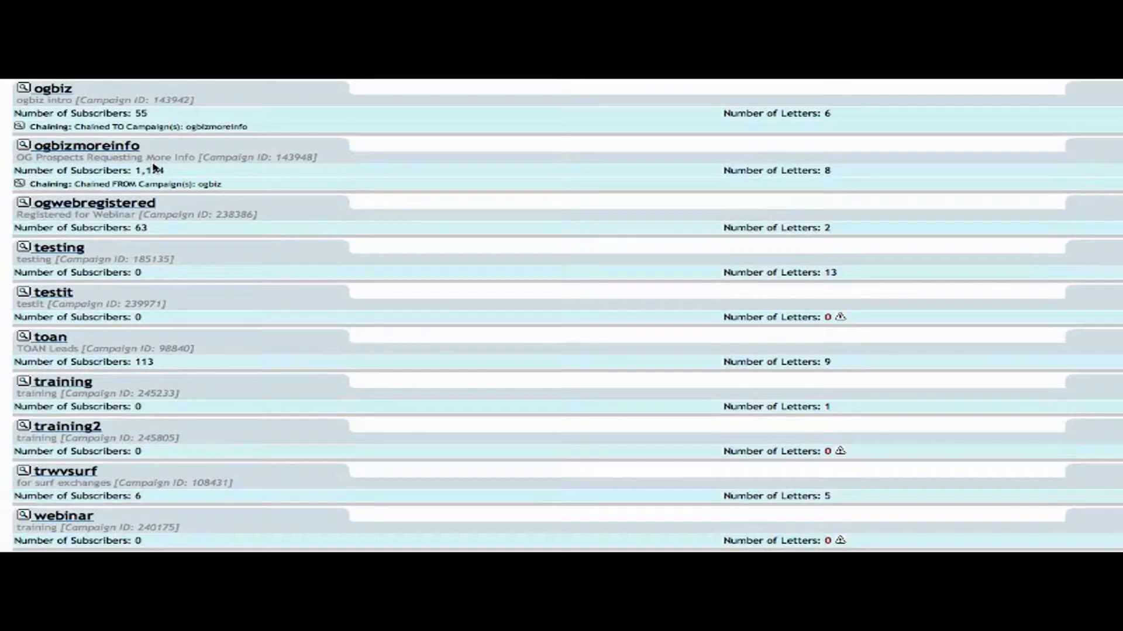
click(64, 383)
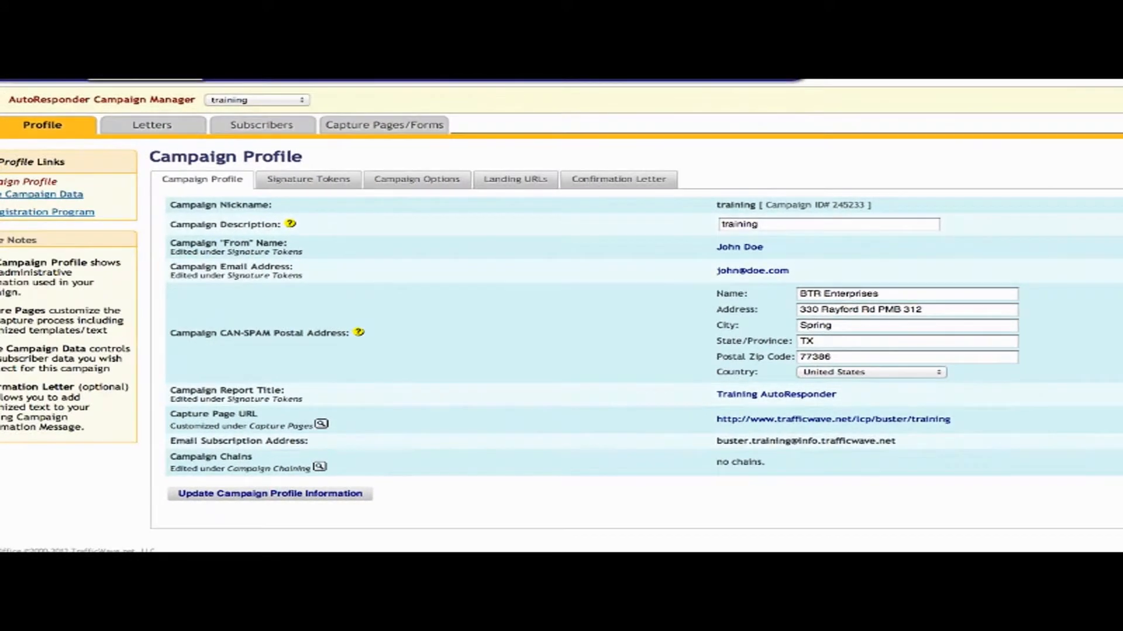
mouse_move(168, 131)
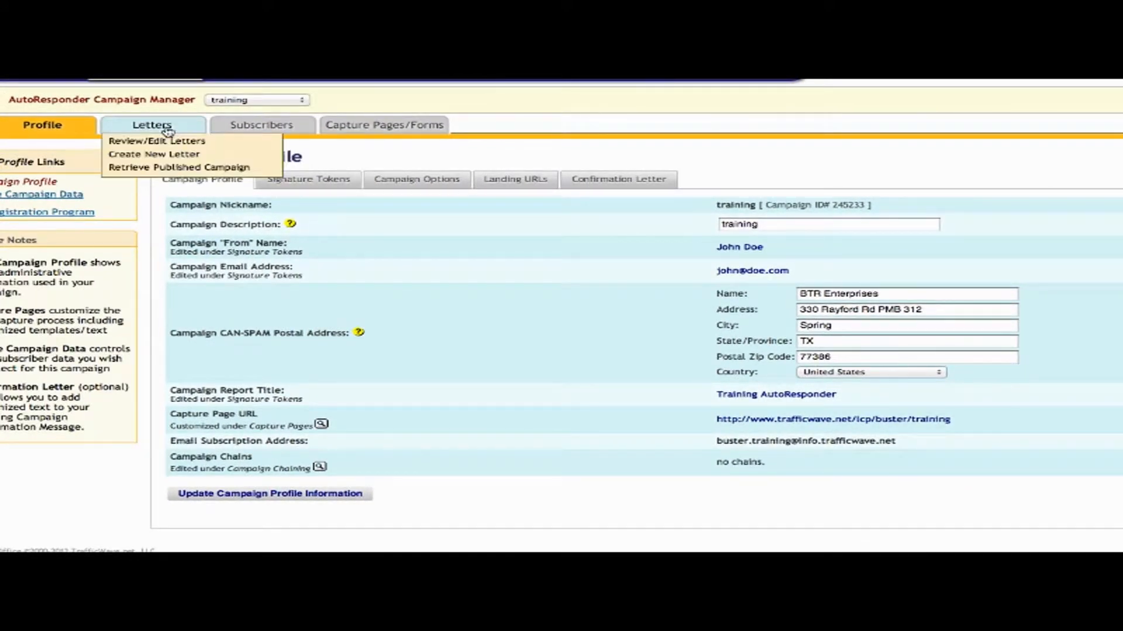
Create a new letter from the 'Simple Newsletter' HTML template and confirm it was applied.
click(152, 155)
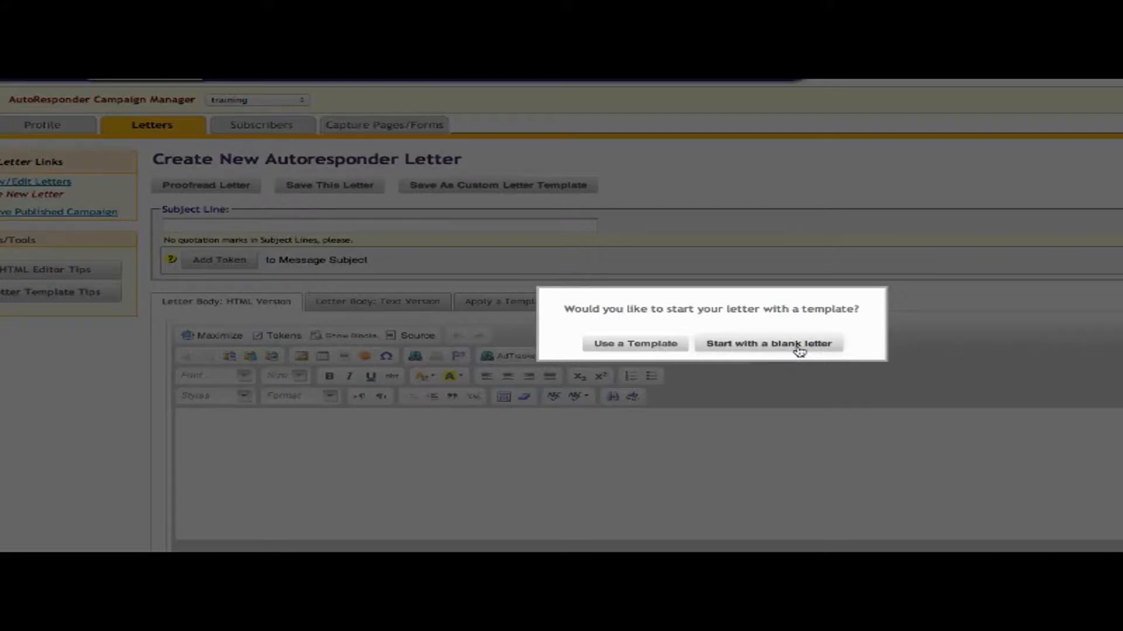
click(663, 350)
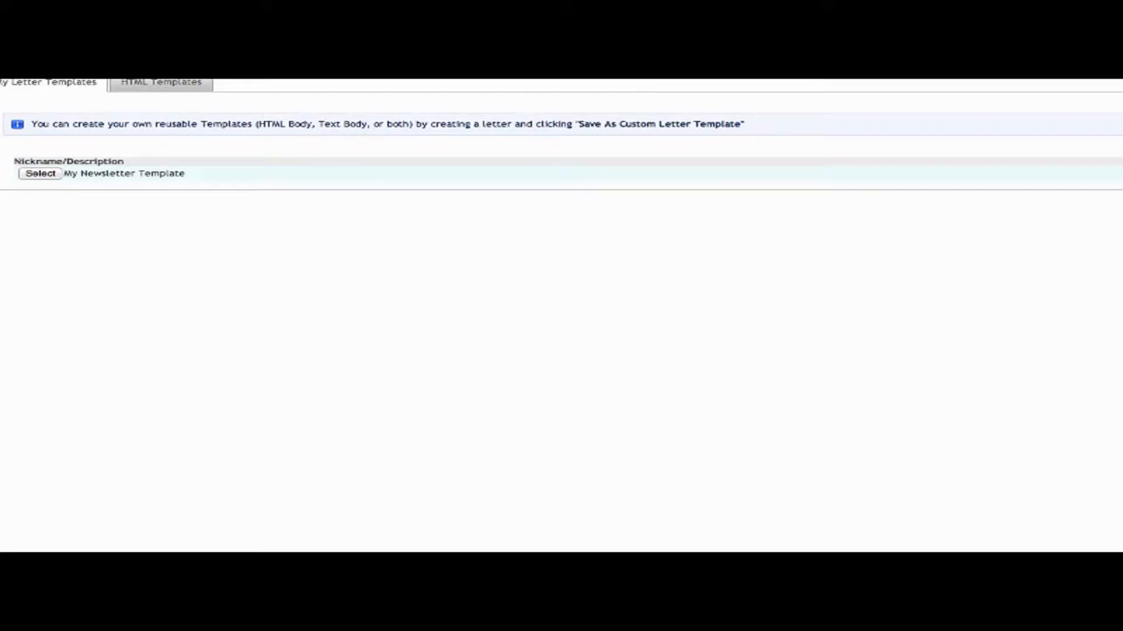
click(183, 101)
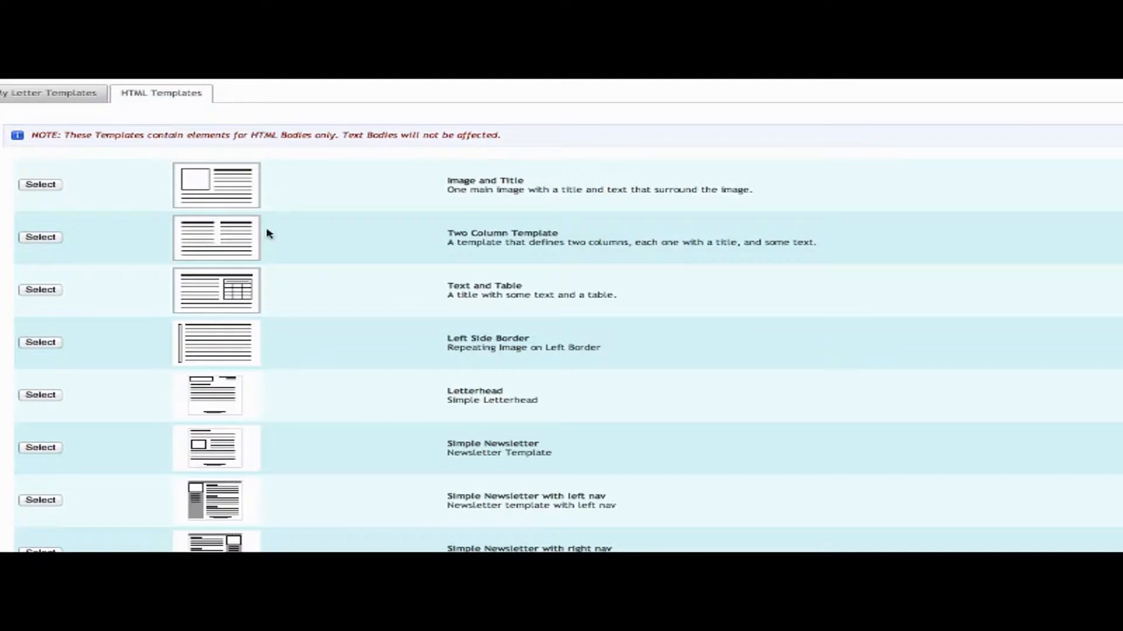
scroll(367, 323, down, 1)
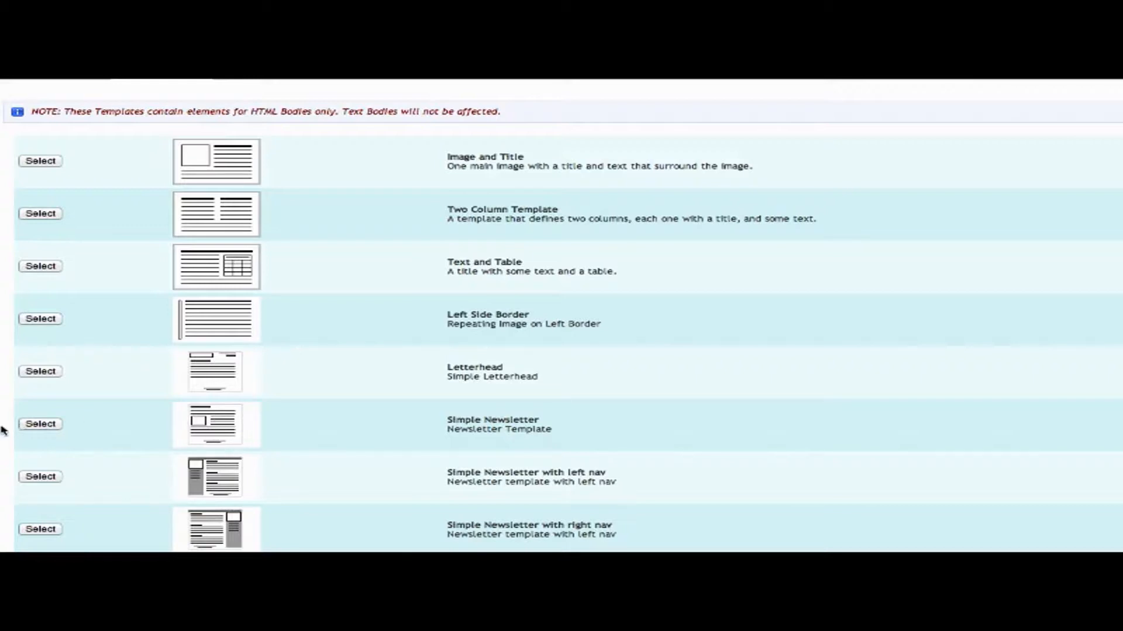
click(39, 424)
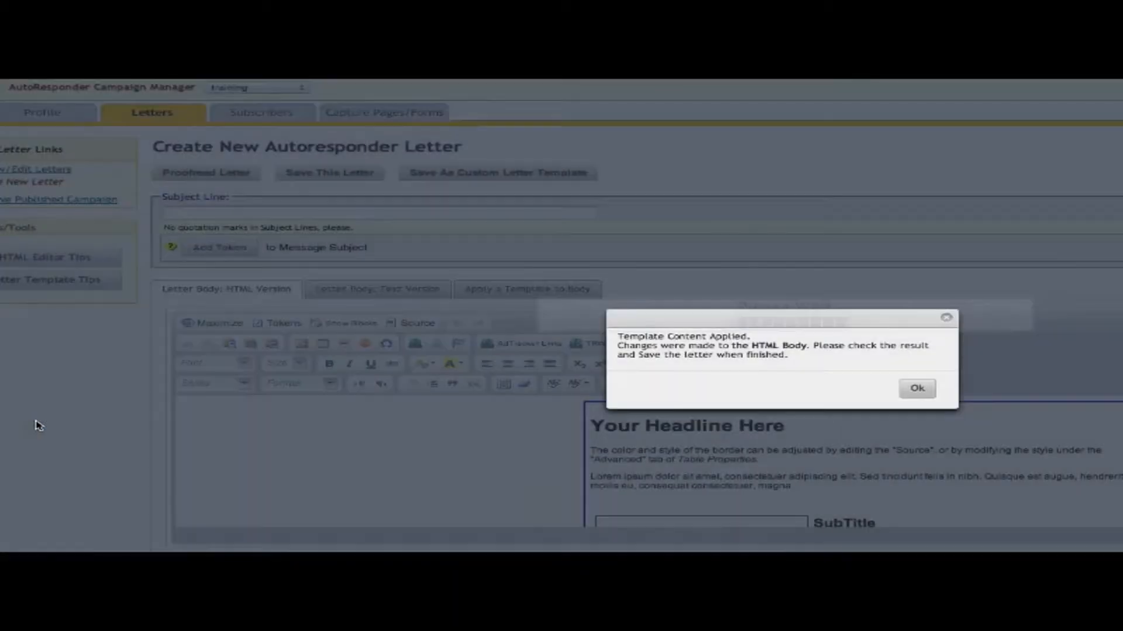
click(917, 389)
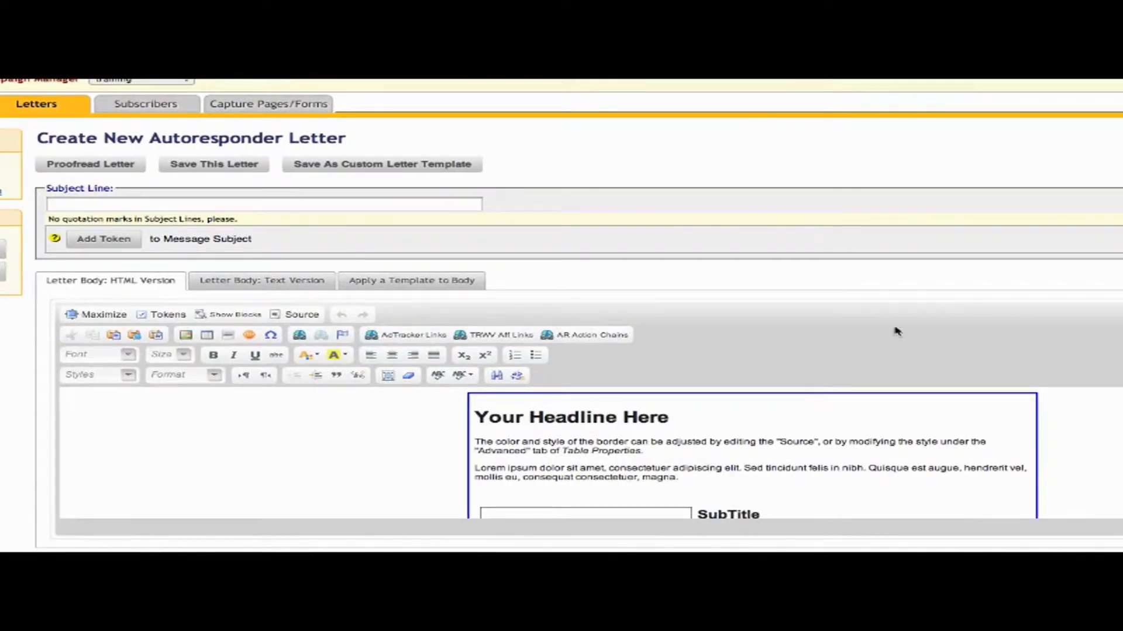
scroll(895, 457, down, 5)
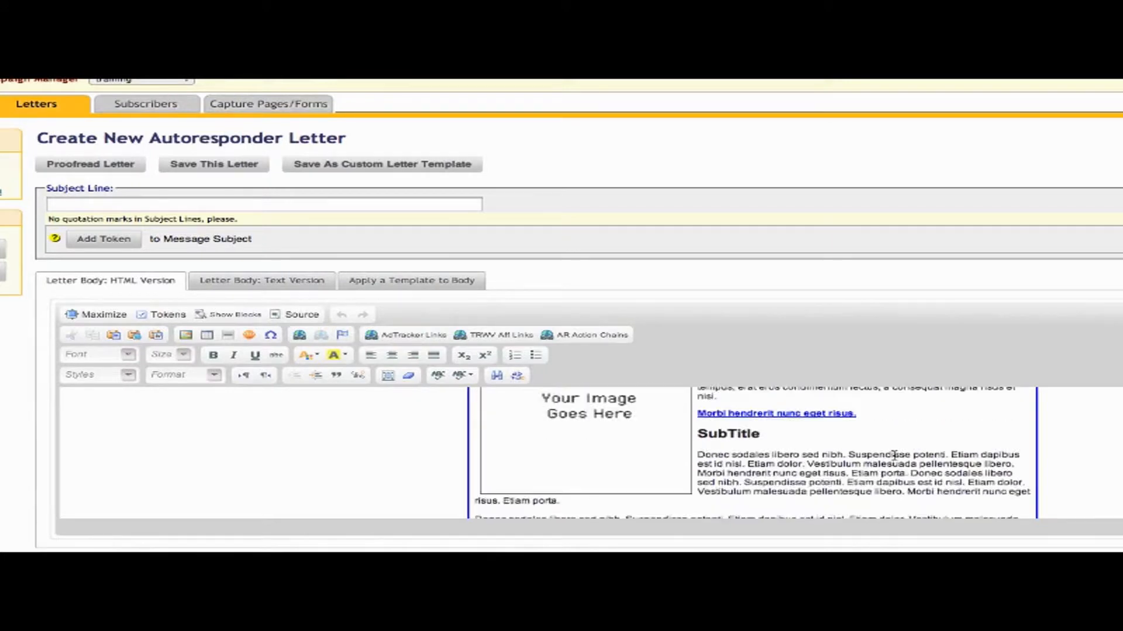
click(561, 458)
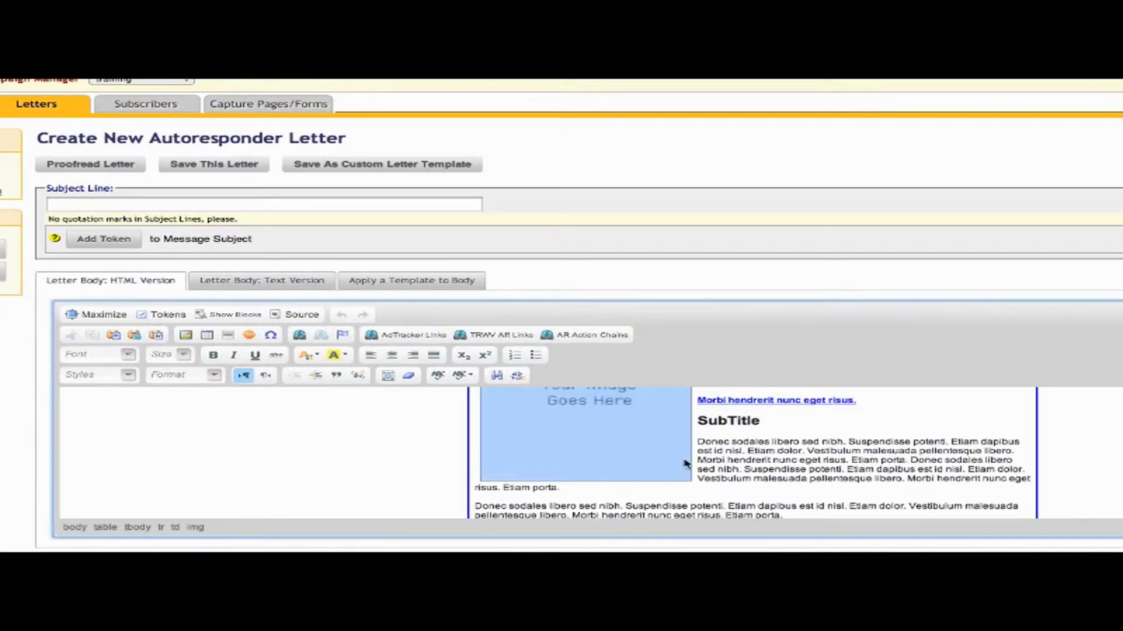
triple_click(832, 477)
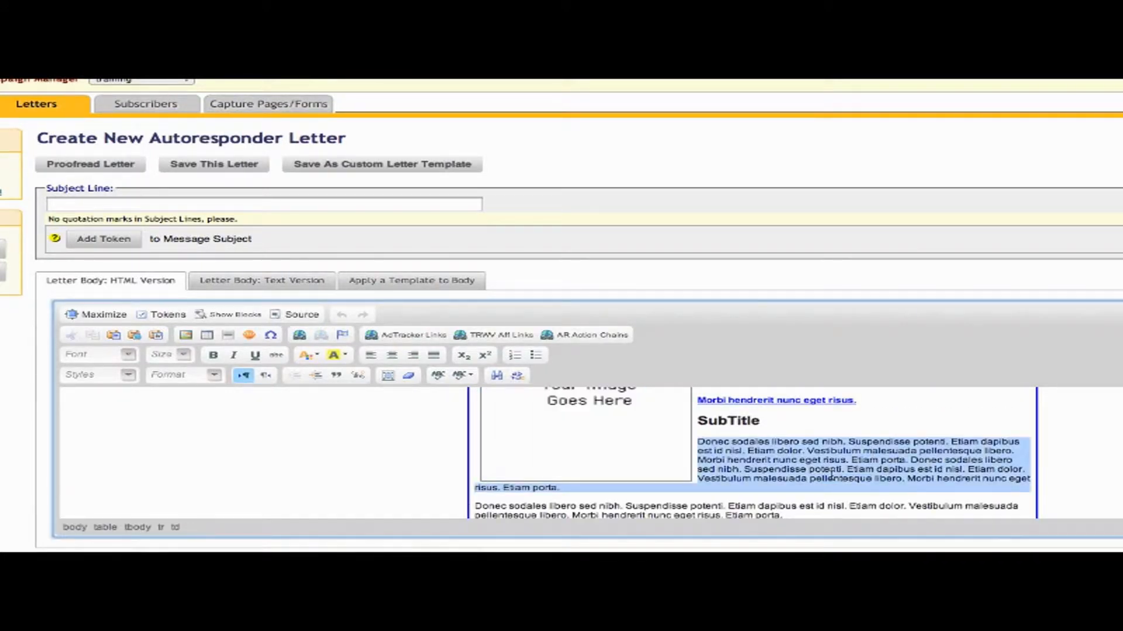
scroll(832, 477, up, 3)
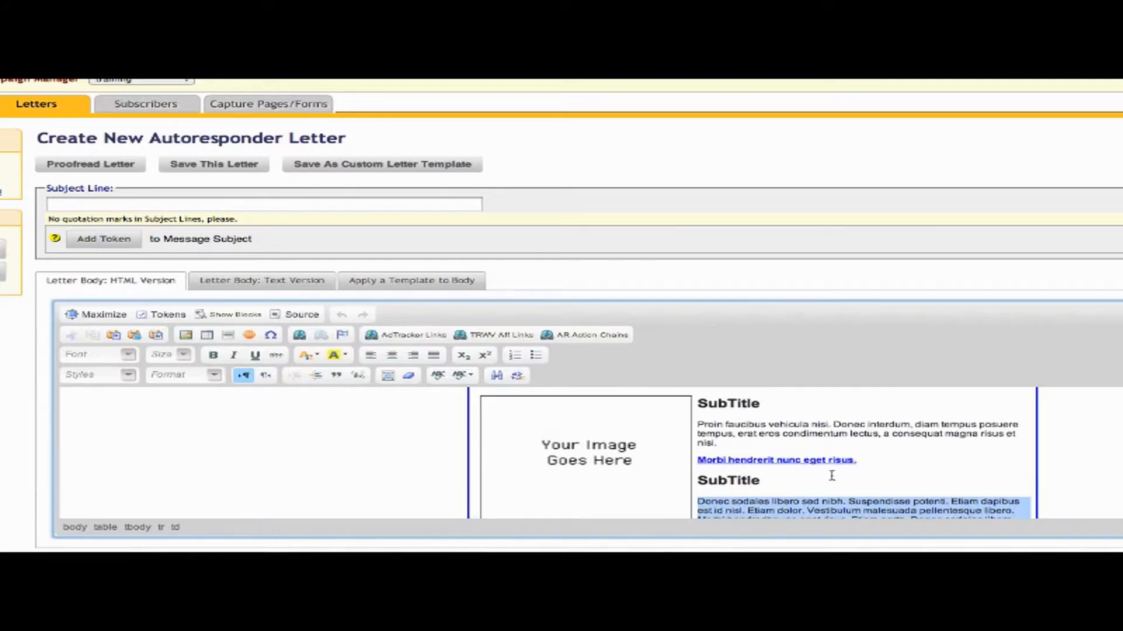
scroll(831, 476, up, 5)
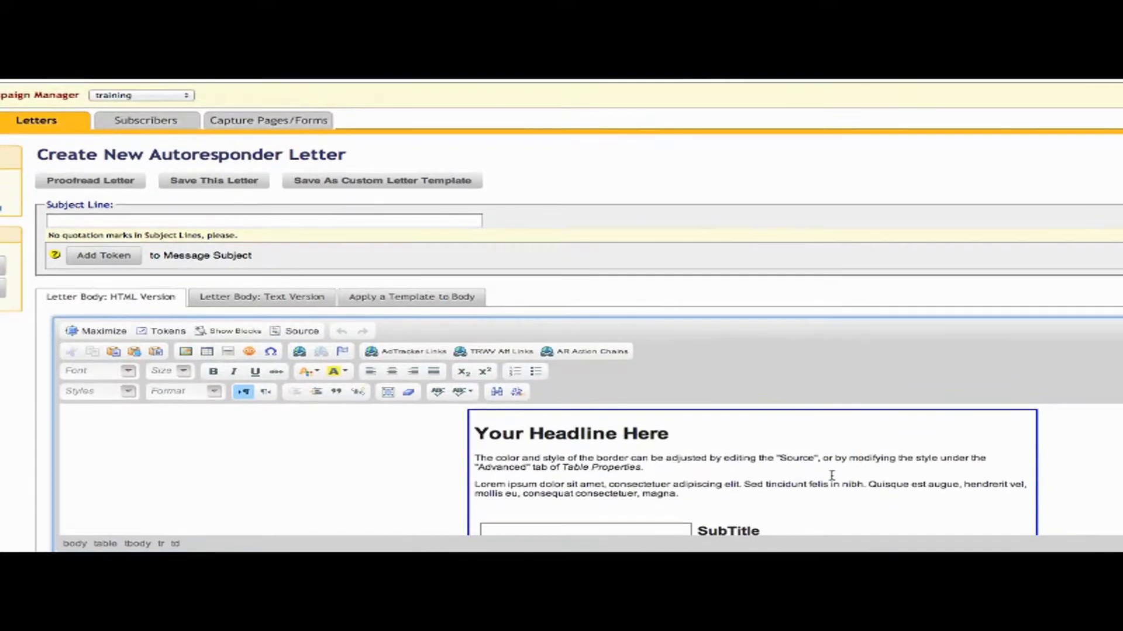
Enter 'Hello,' in the subject line and append the First Name token: 'Hello, **FIRSTNAME**'.
click(345, 220)
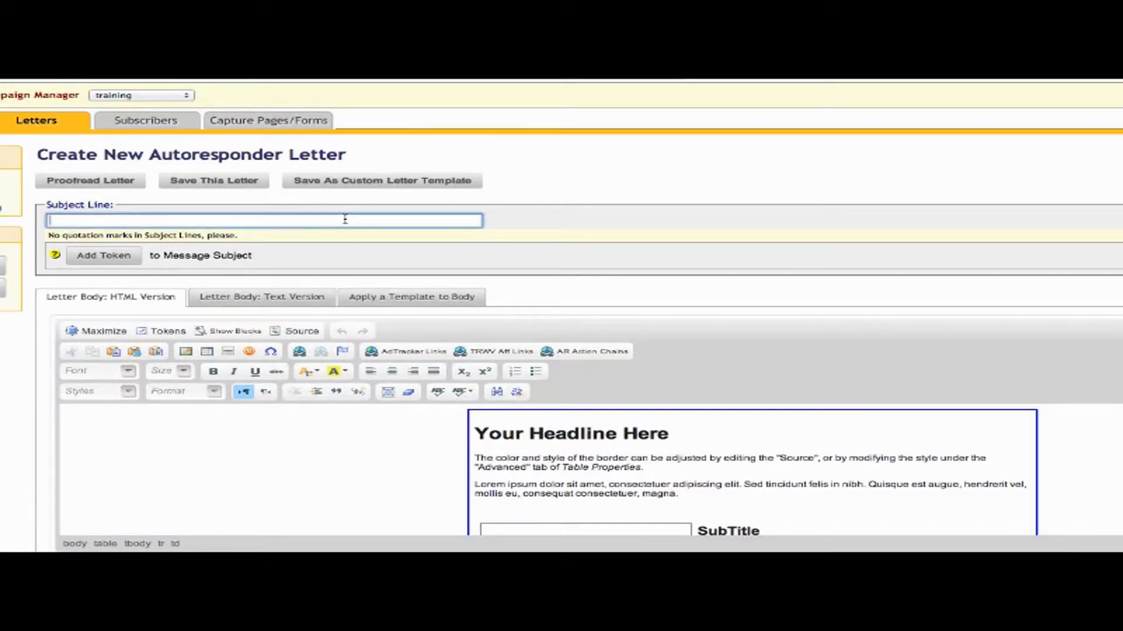
text(Hello,)
click(93, 260)
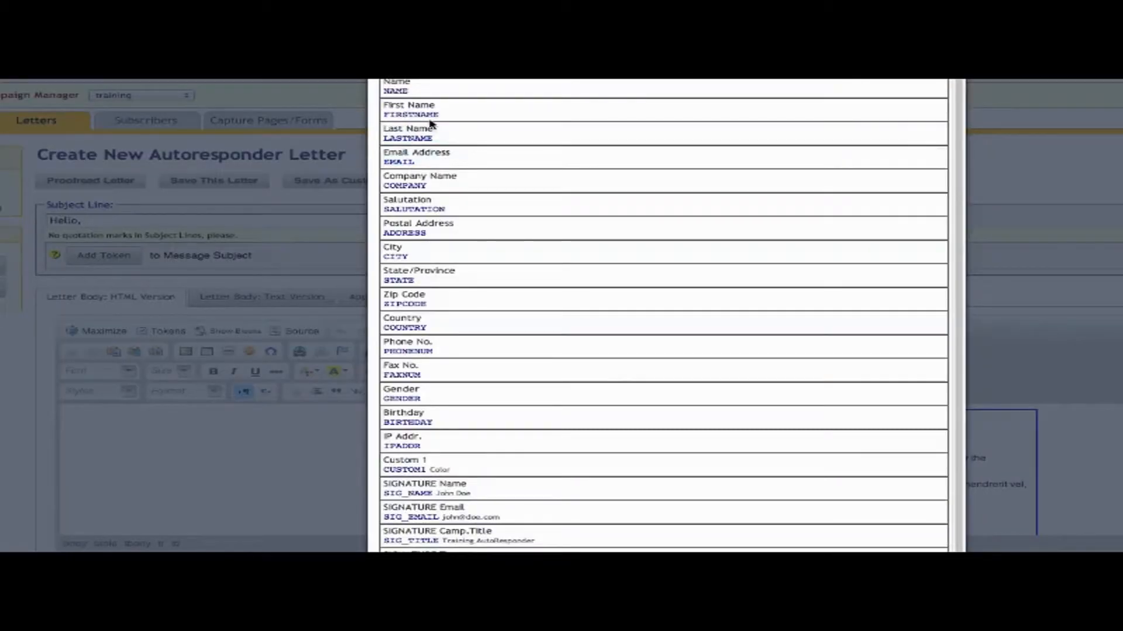
click(431, 110)
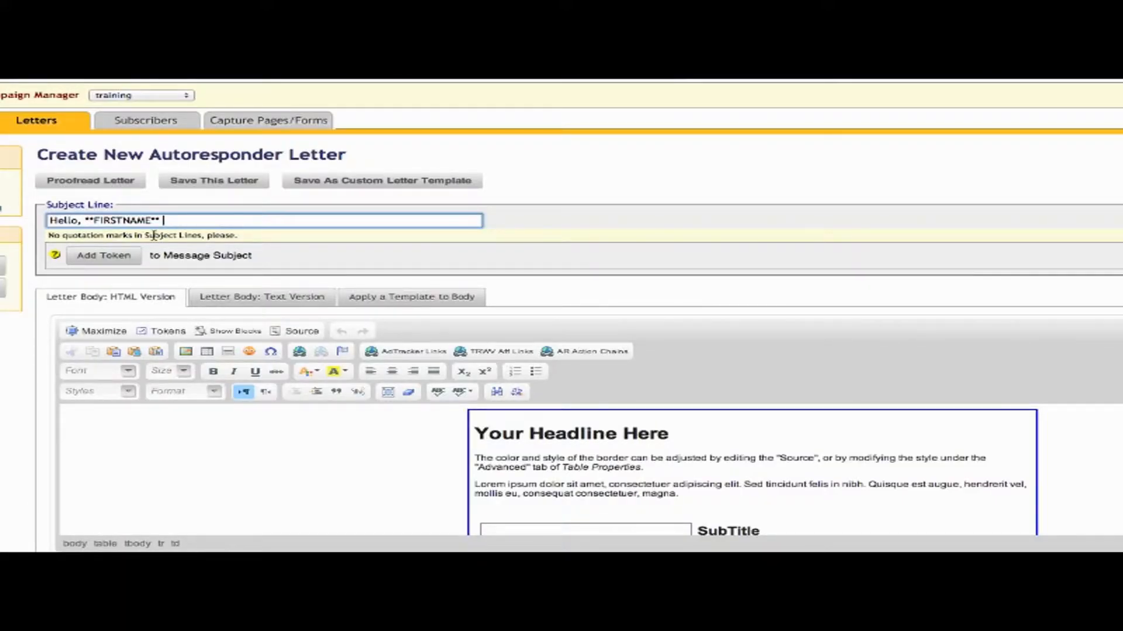
key(BackSpace)
Overwrite the template's placeholder heading with 'This Is My Newsletter!'.
click(670, 434)
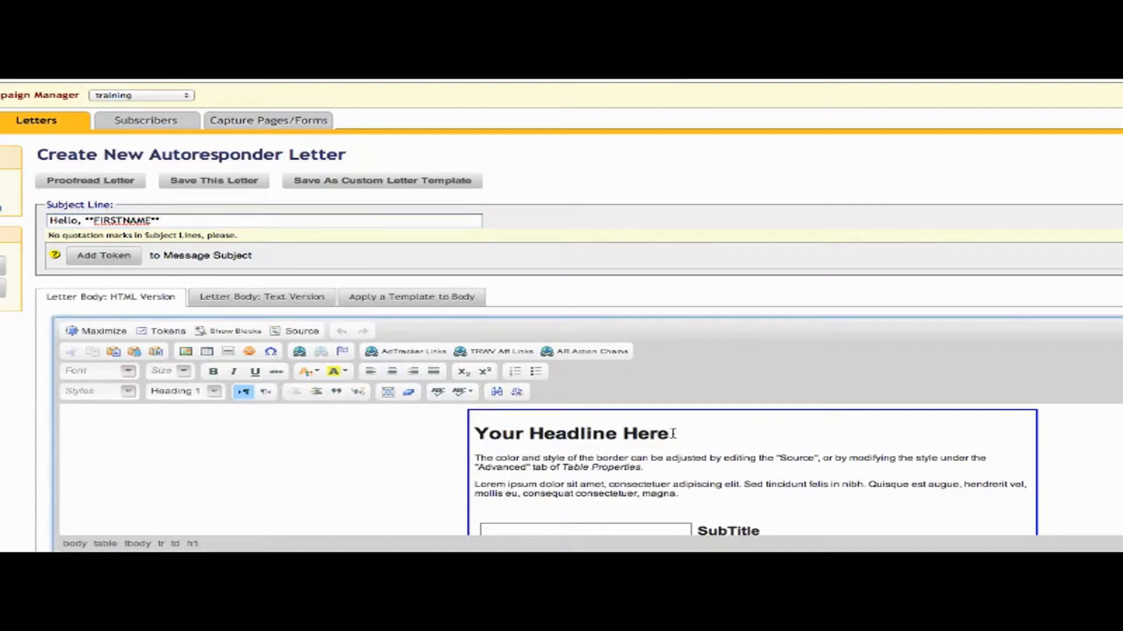
drag(669, 435, 471, 436)
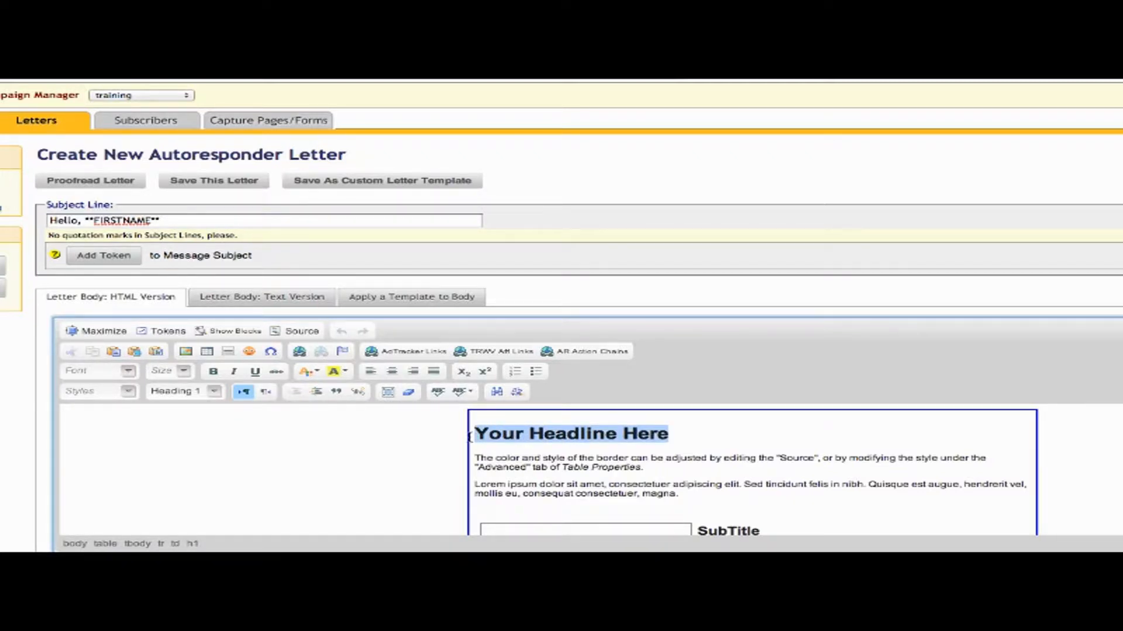
text(This Is y)
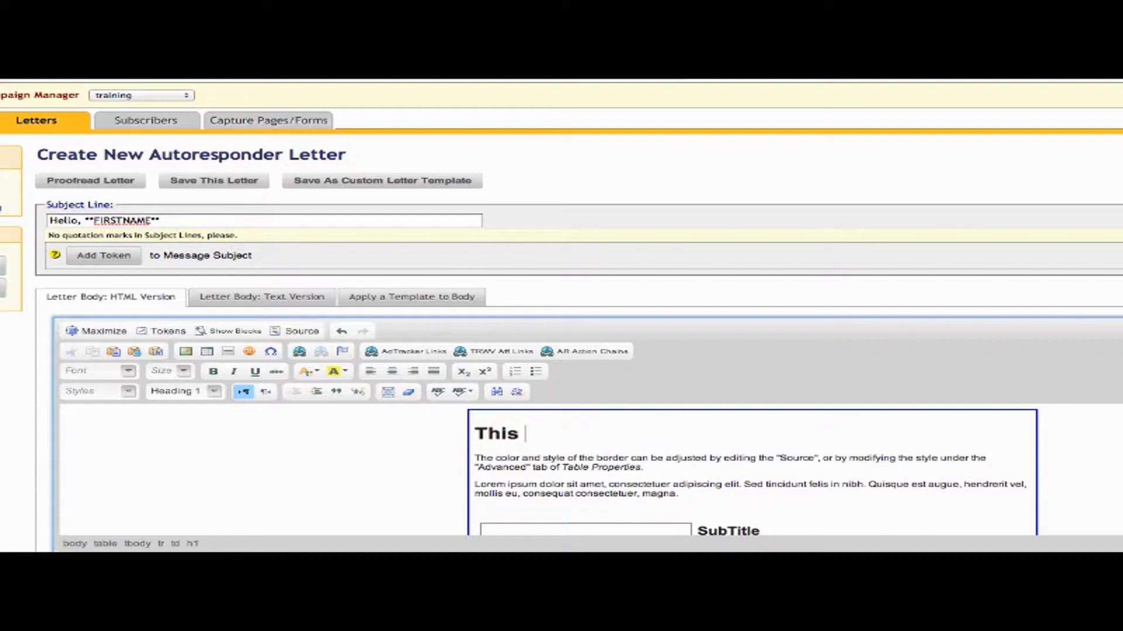
key(BackSpace)
key(BackSpace)
text(My Newsletter!)
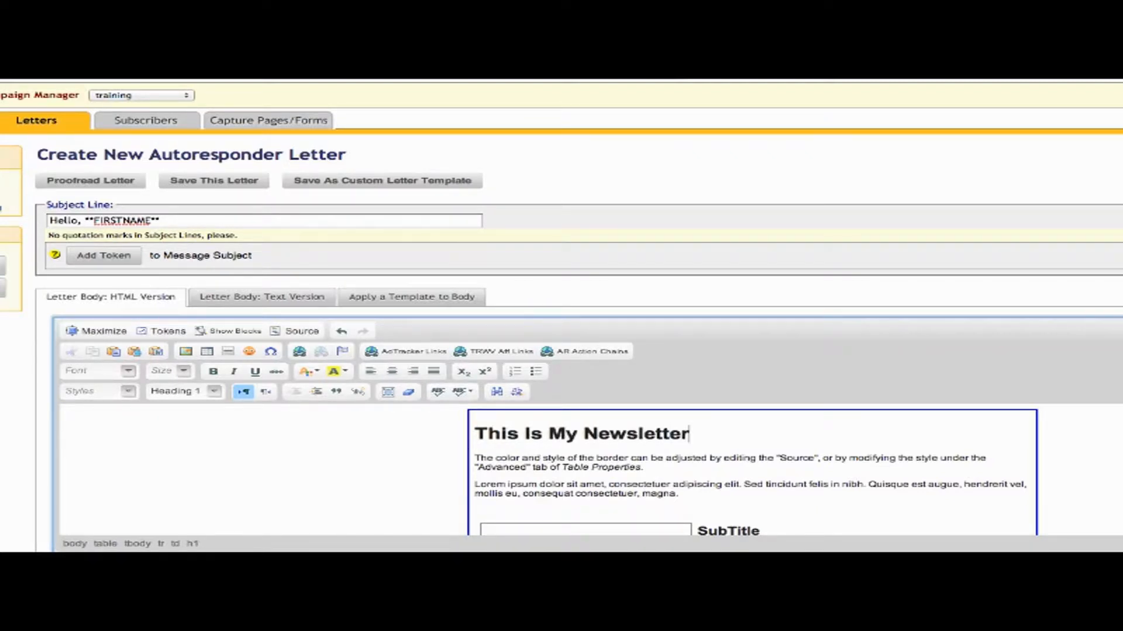
click(475, 458)
key(shift+Down)
key(shift+Down)
key(shift+Down)
key(shift+Down)
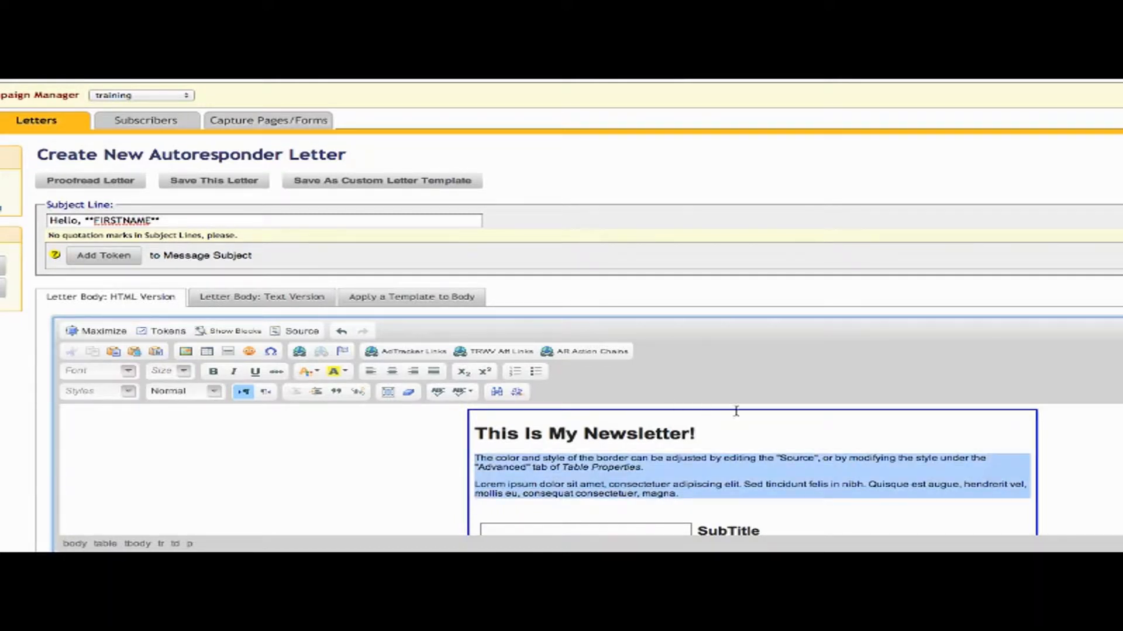
click(848, 472)
Open Image Properties for the 'Your Image Goes Here' placeholder and browse the server for a replacement.
scroll(851, 474, down, 5)
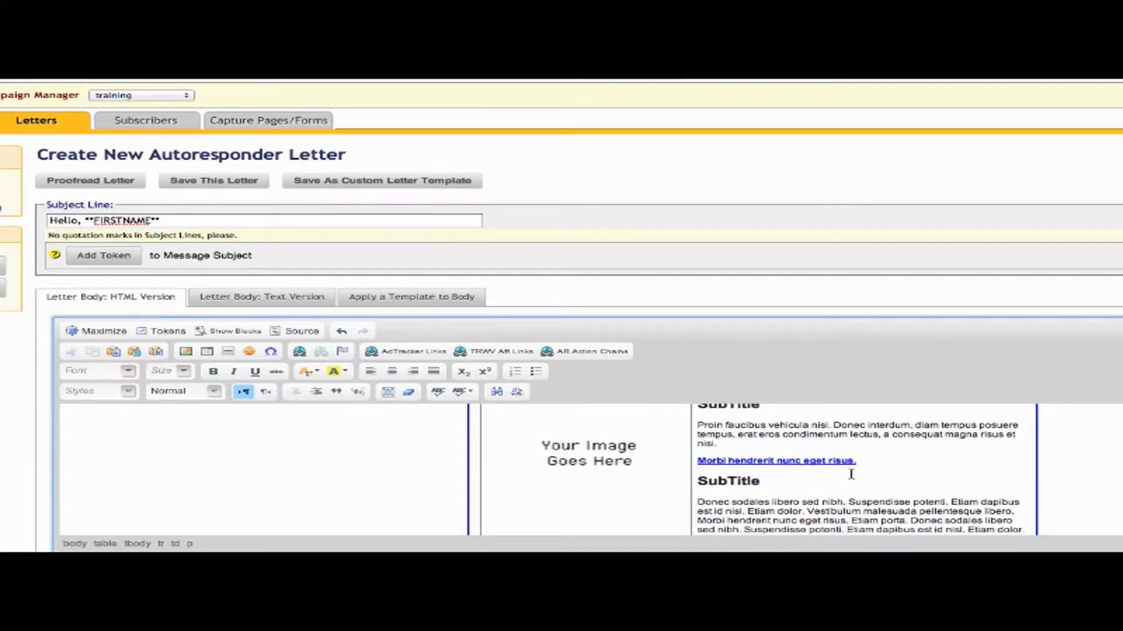
click(588, 463)
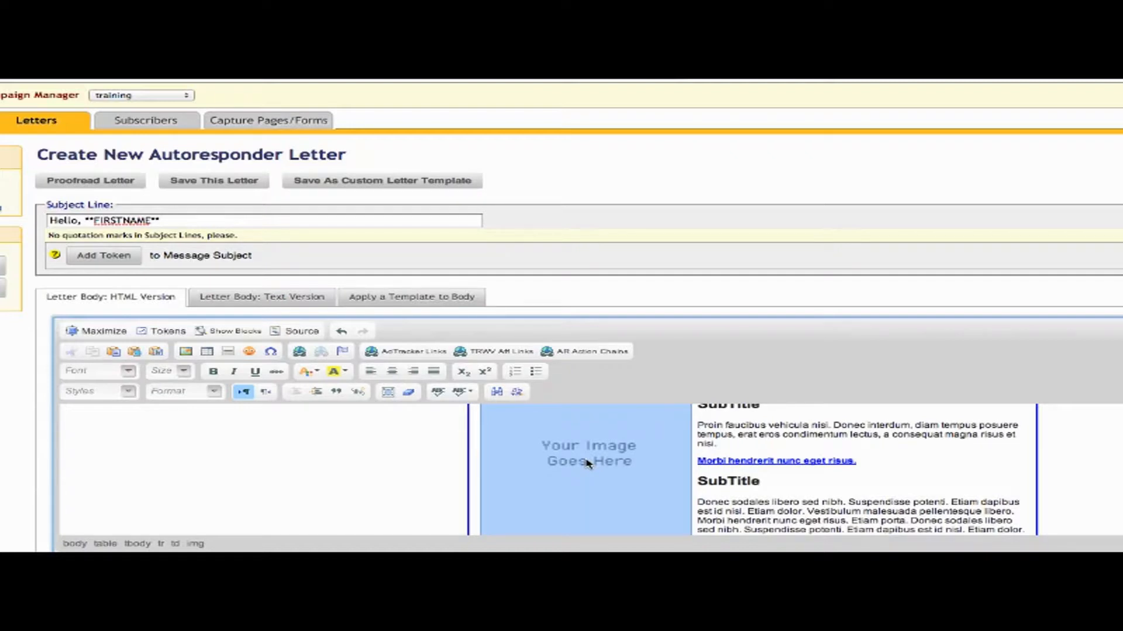
click(187, 352)
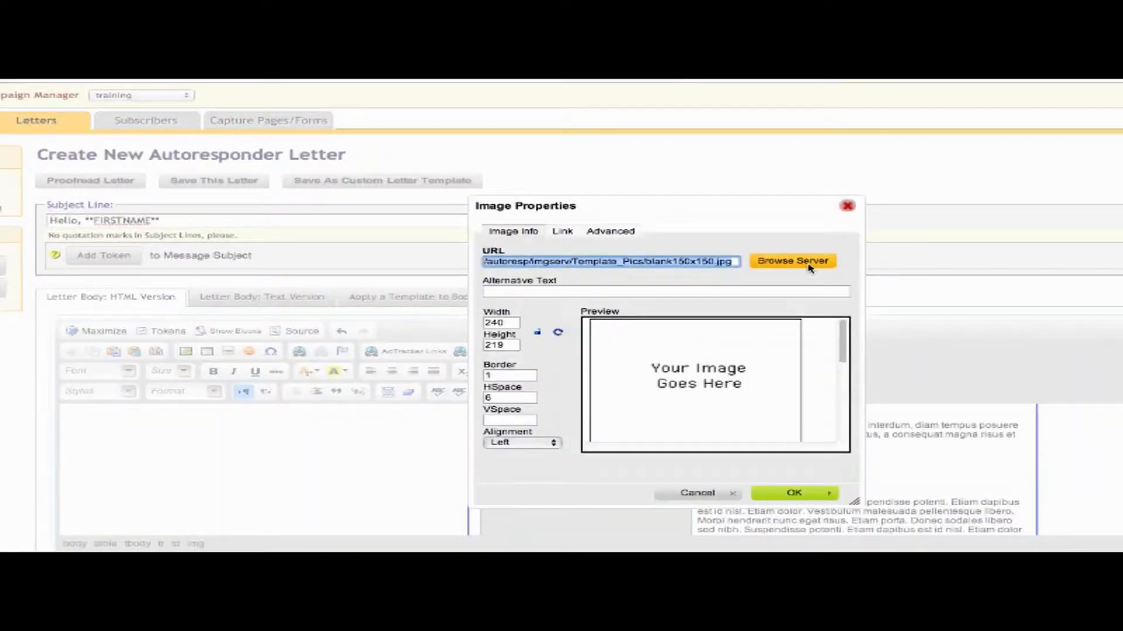
click(809, 266)
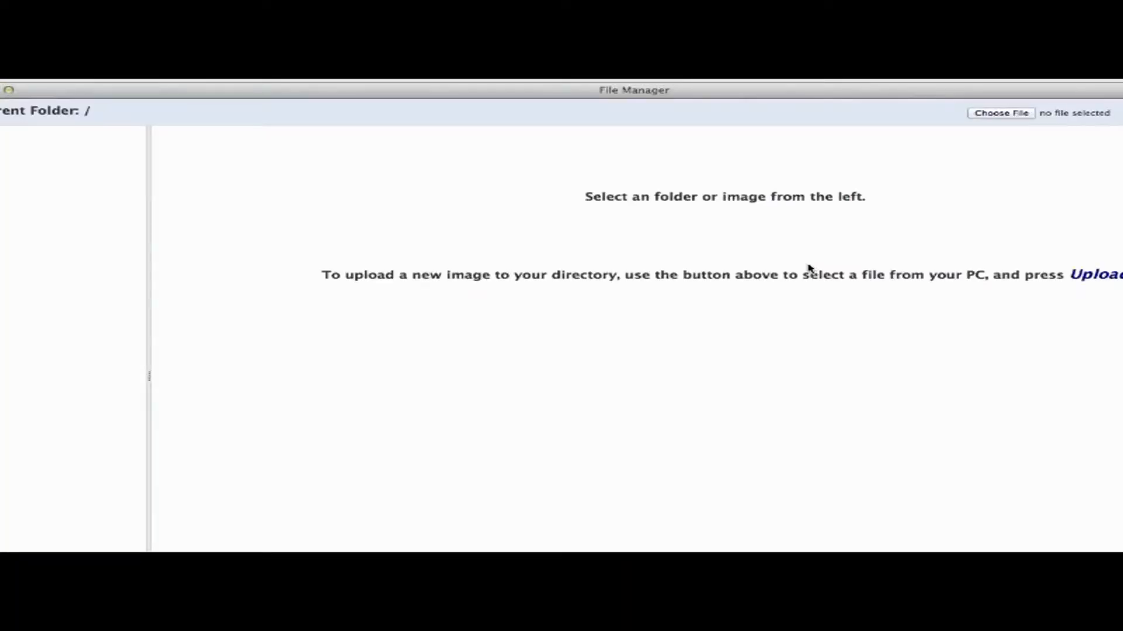
In File Manager, go to Stock_Photos > Business, preview graph3.jpg and select it.
drag(777, 93, 842, 93)
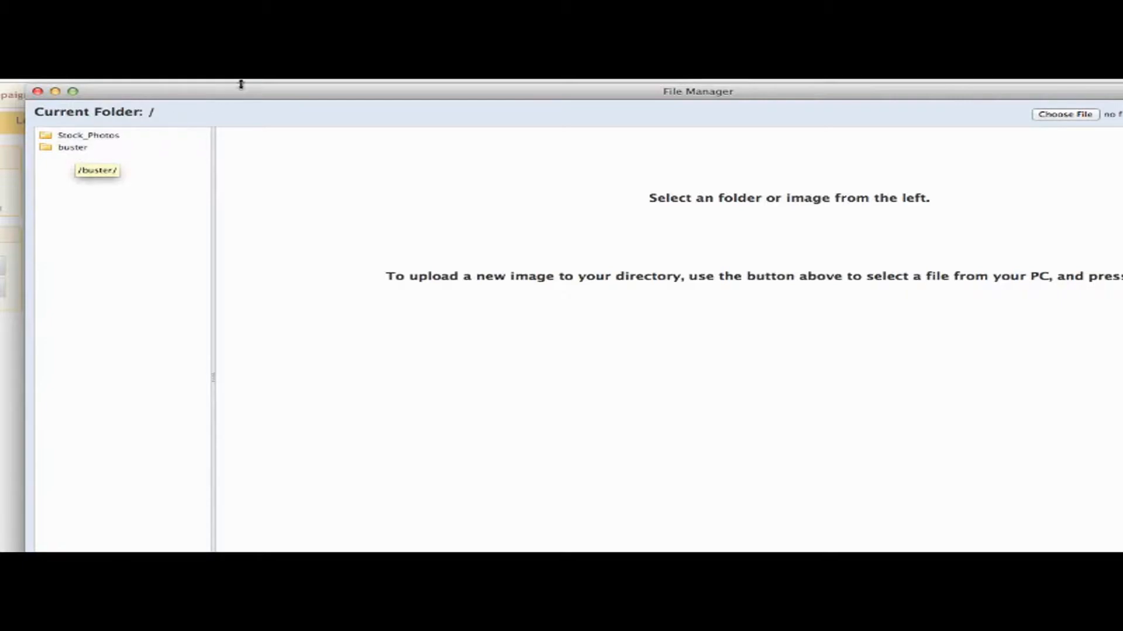
drag(245, 93, 37, 83)
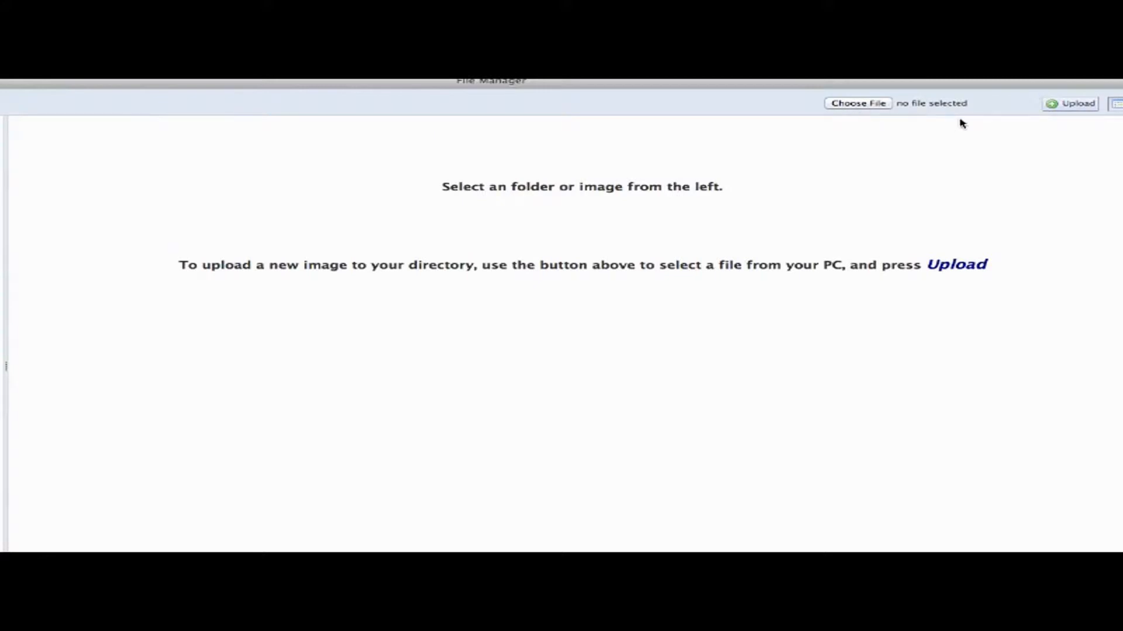
drag(1018, 87, 1122, 87)
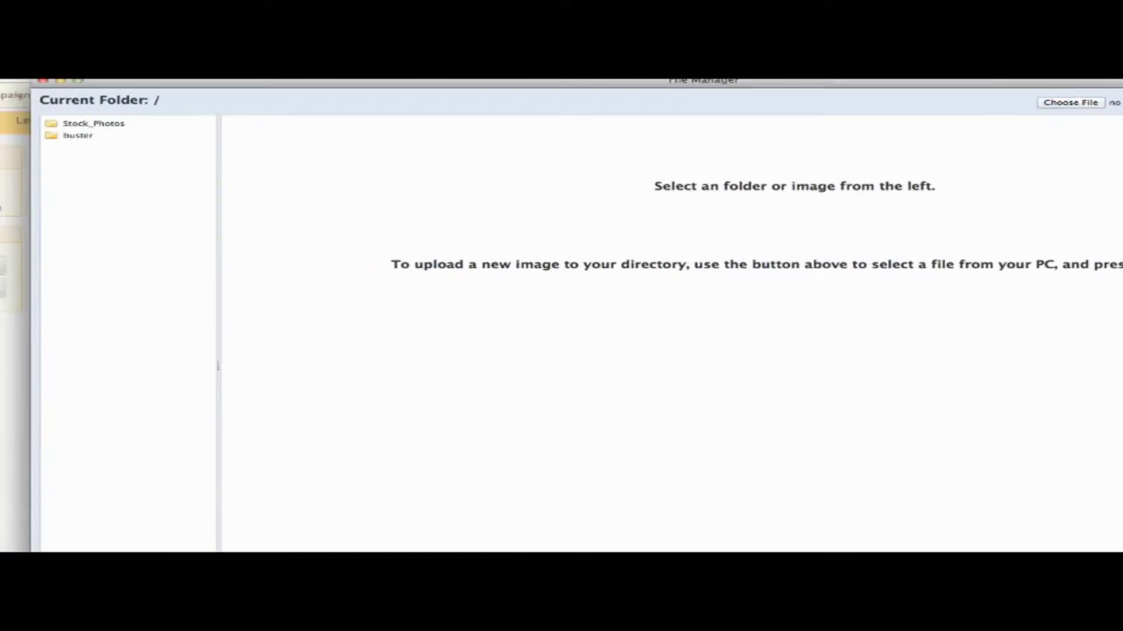
click(135, 127)
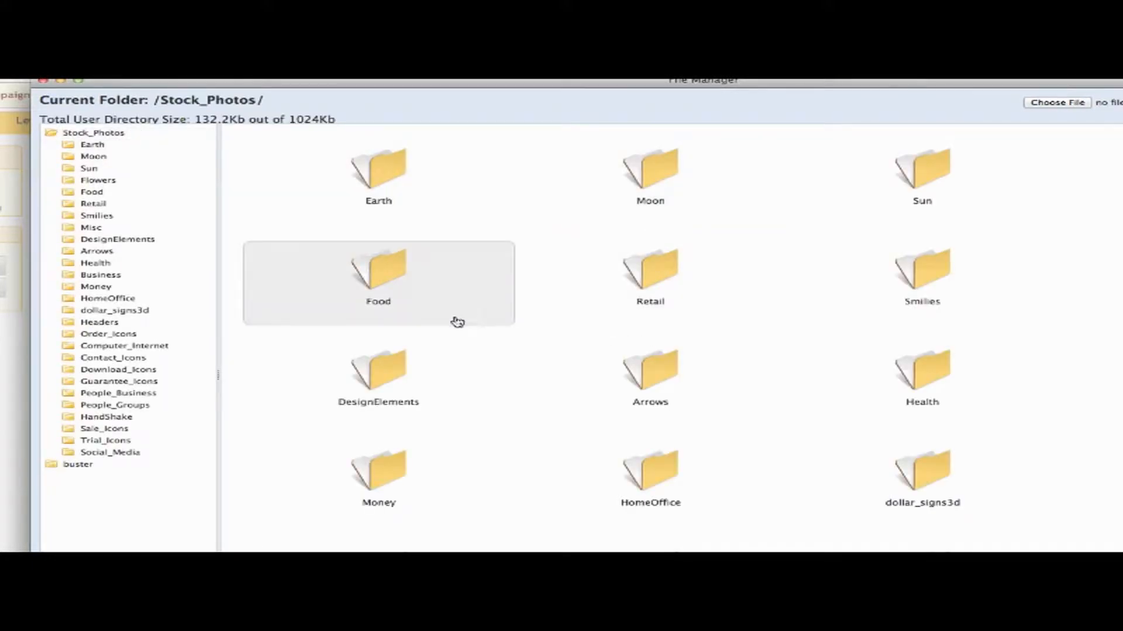
click(105, 276)
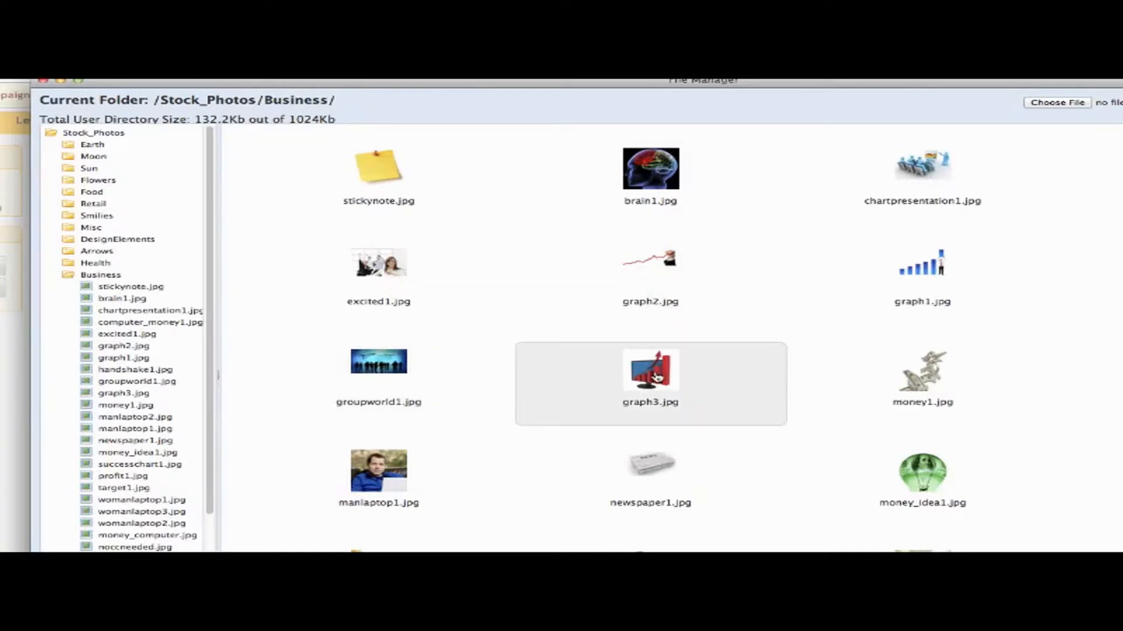
click(656, 377)
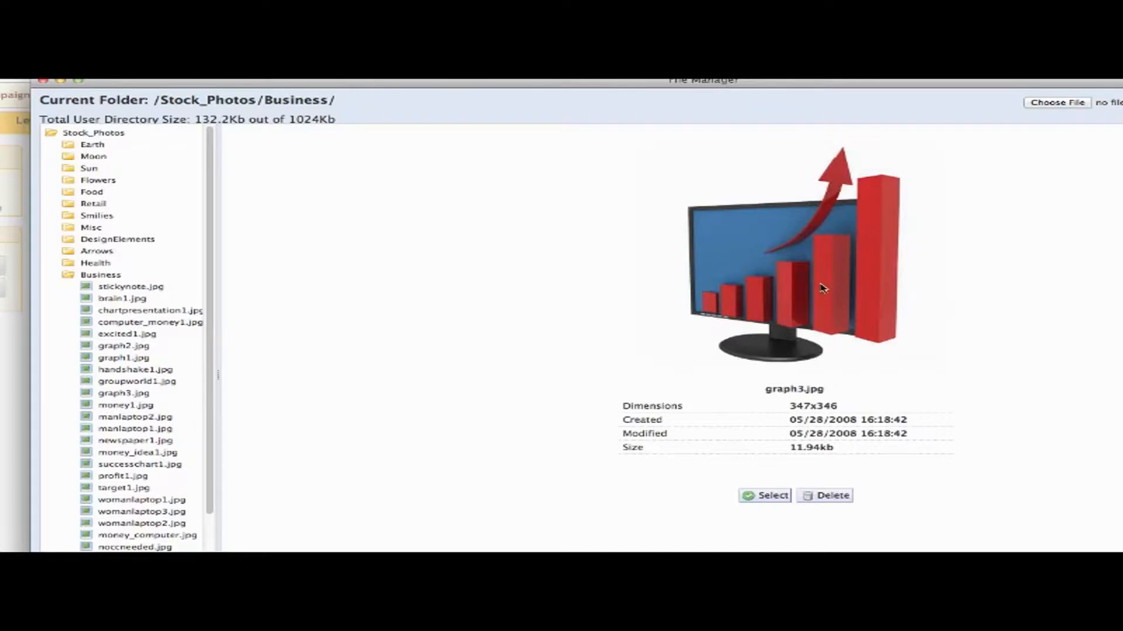
click(765, 496)
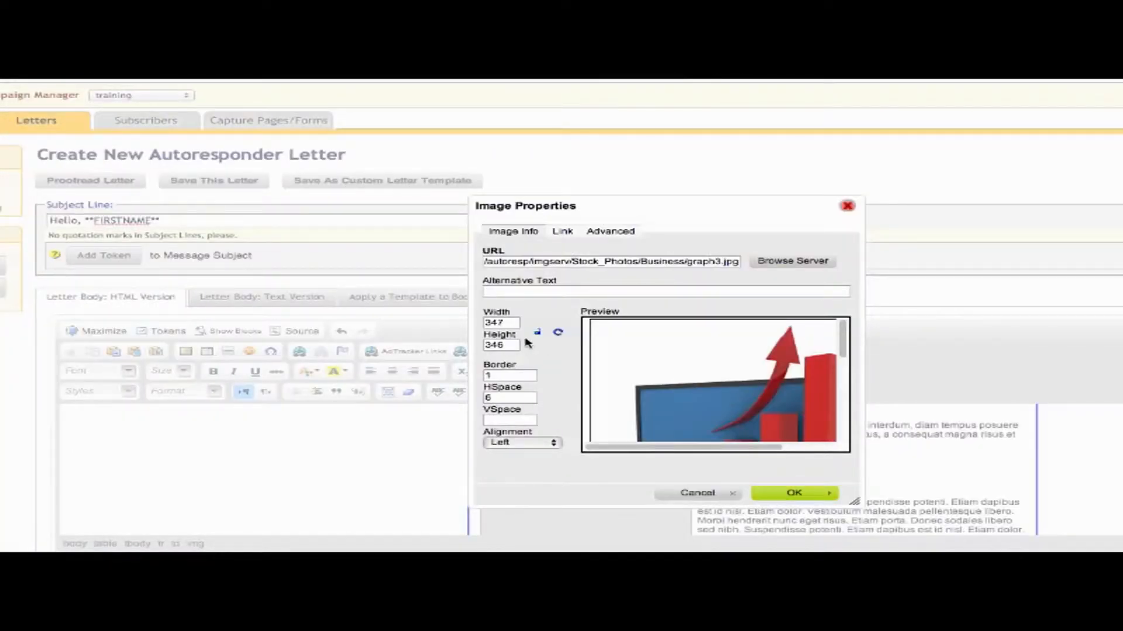
Clear the image border and set both HSpace and VSpace to 5.
double_click(506, 322)
double_click(506, 346)
double_click(502, 375)
key(BackSpace)
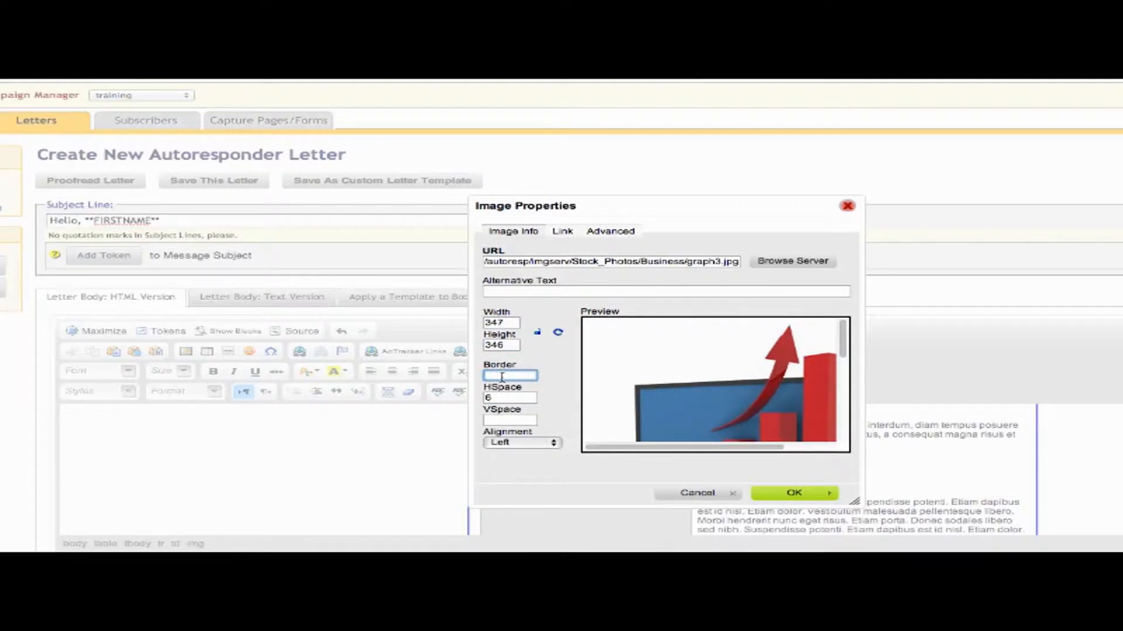
click(498, 399)
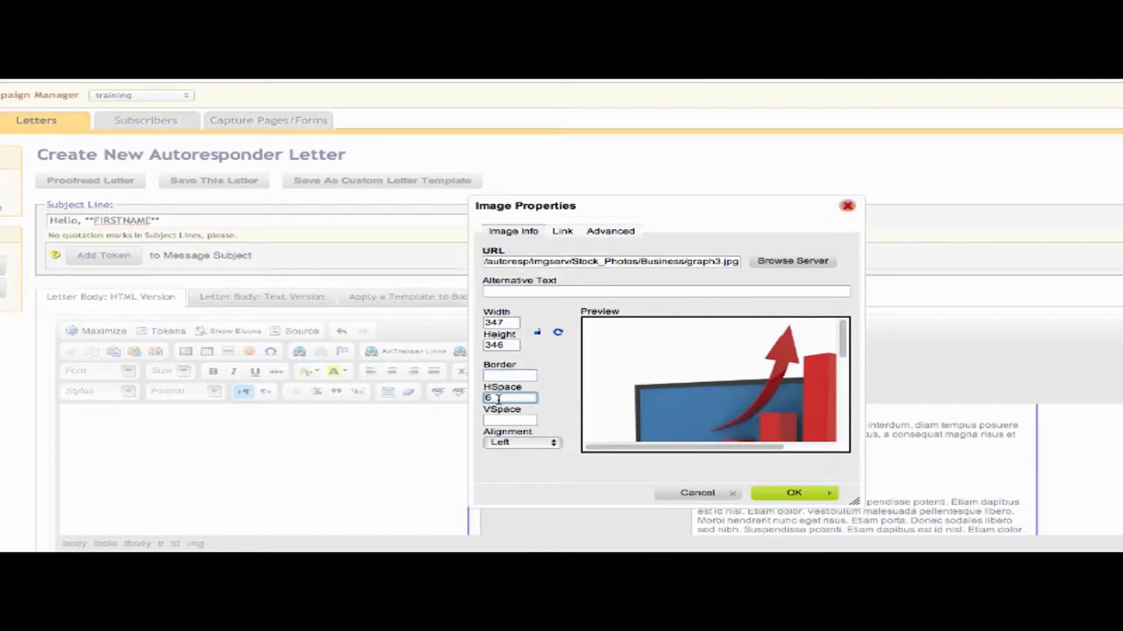
key(BackSpace)
text(5)
key(Tab)
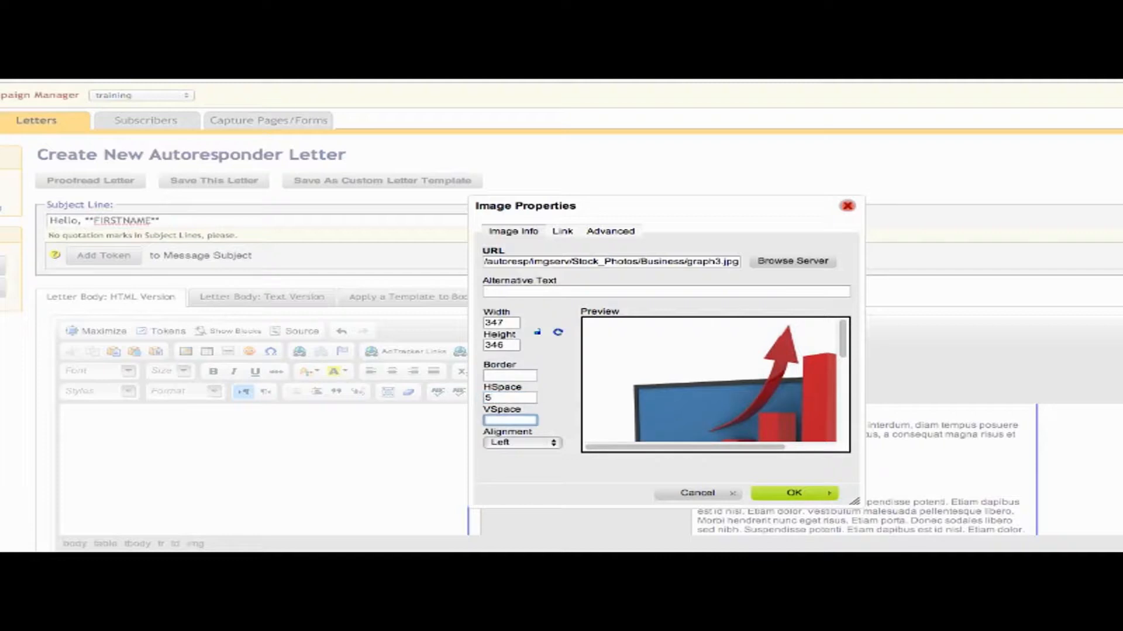
text(6)
key(BackSpace)
text(5)
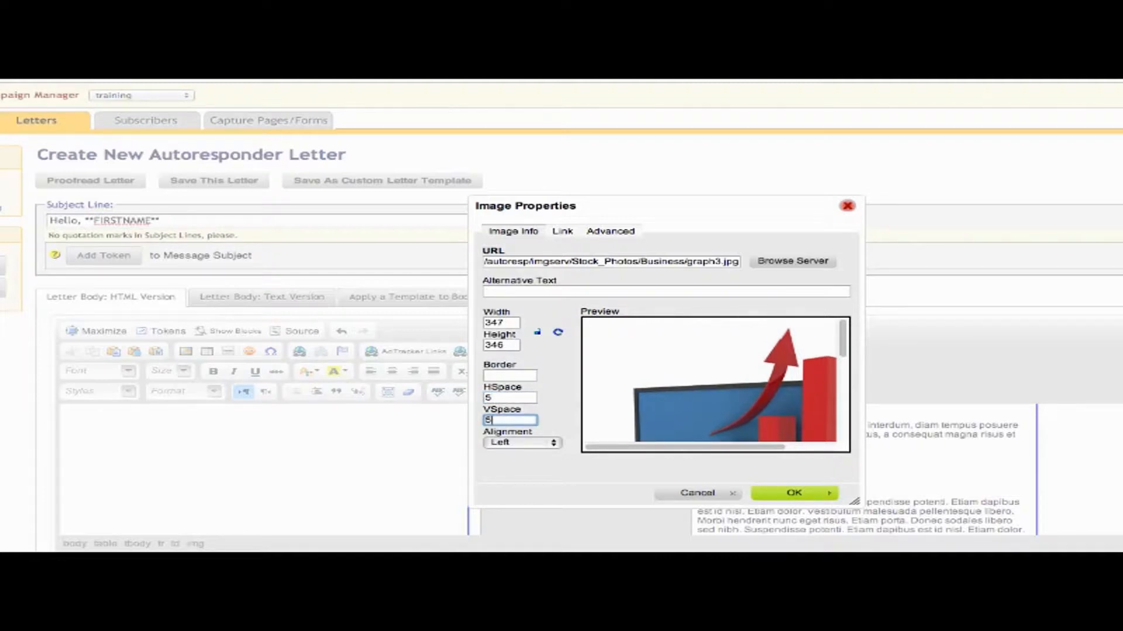
Set the image alignment to Left and apply the image settings to the letter.
click(553, 444)
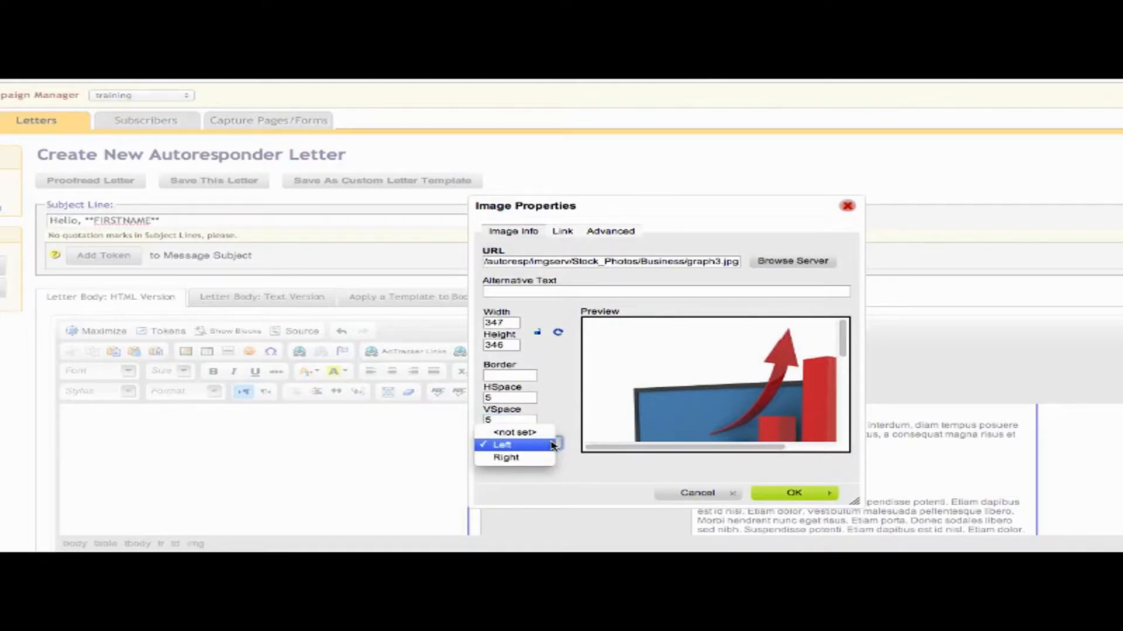
click(507, 458)
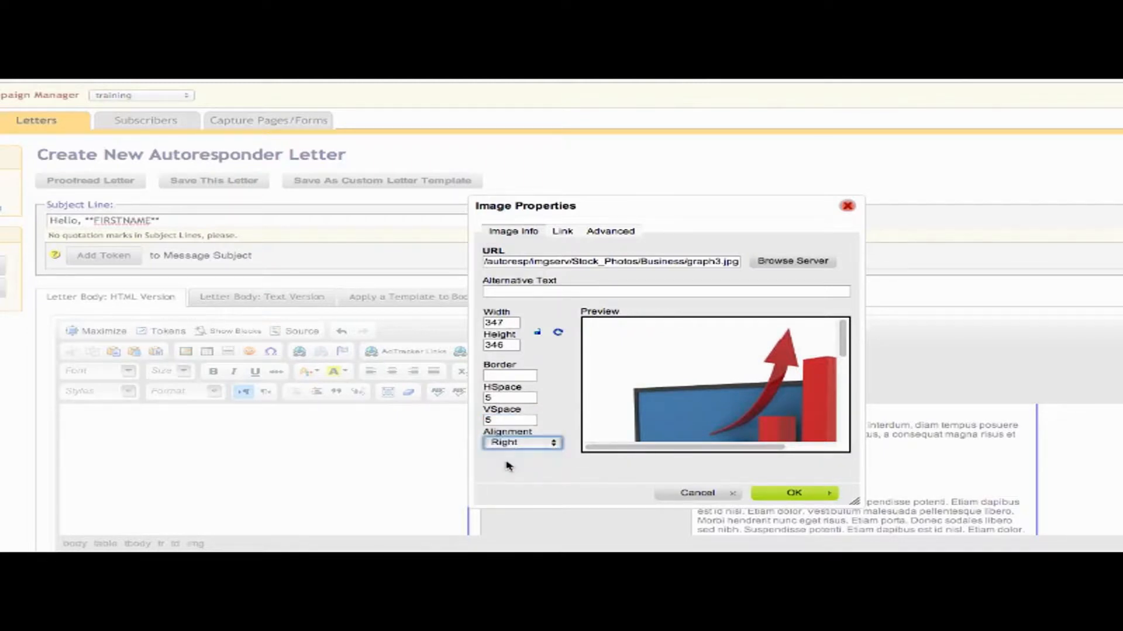
click(555, 443)
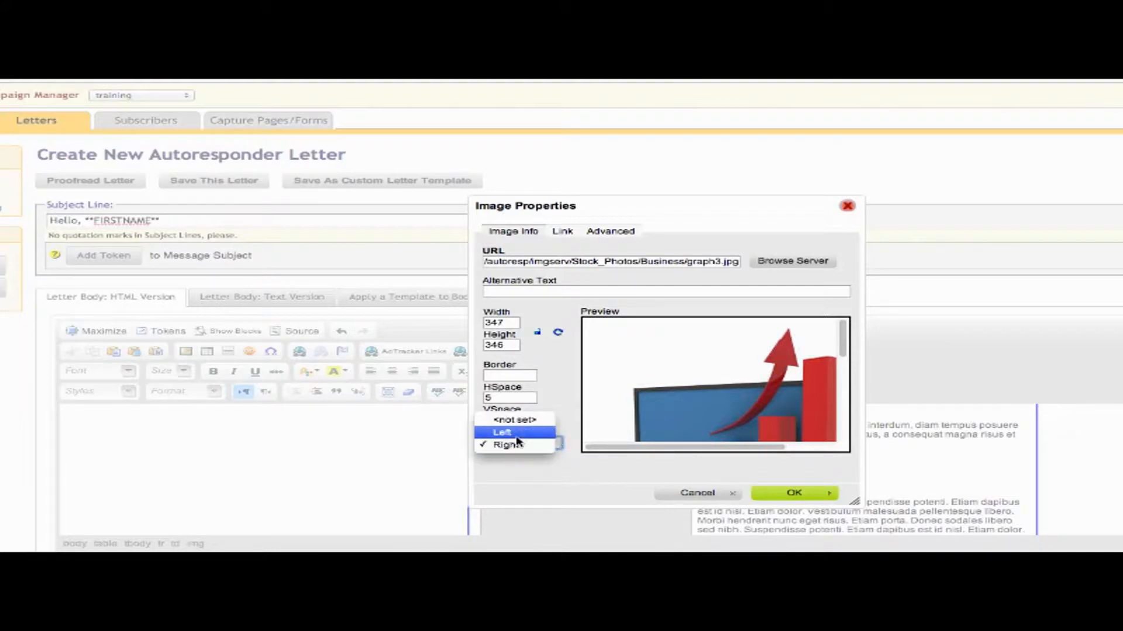
click(517, 434)
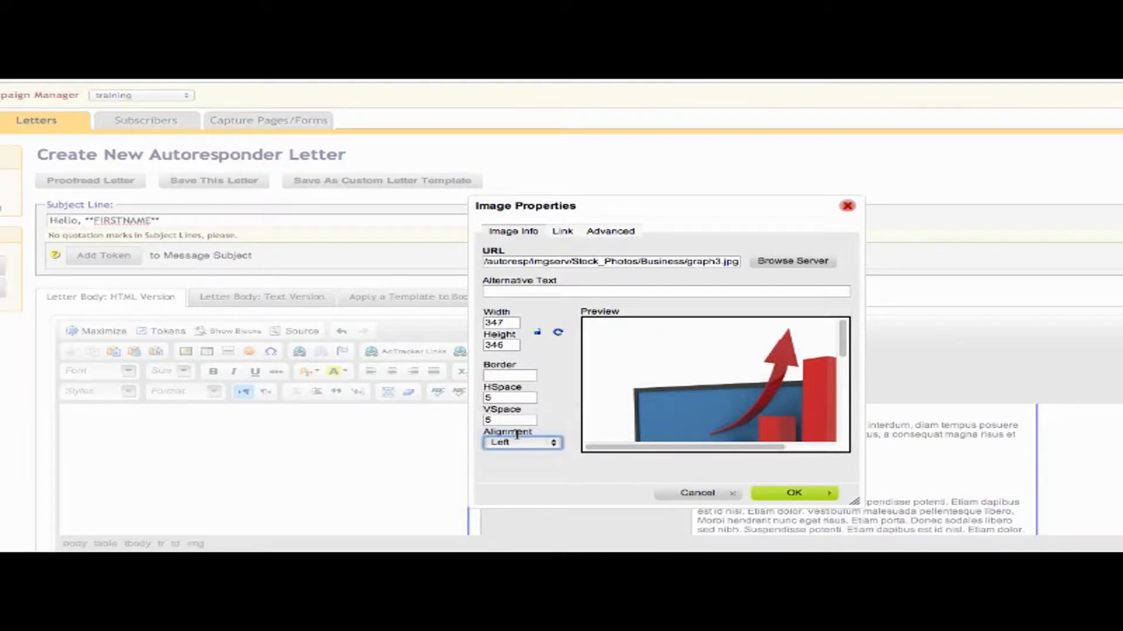
click(786, 496)
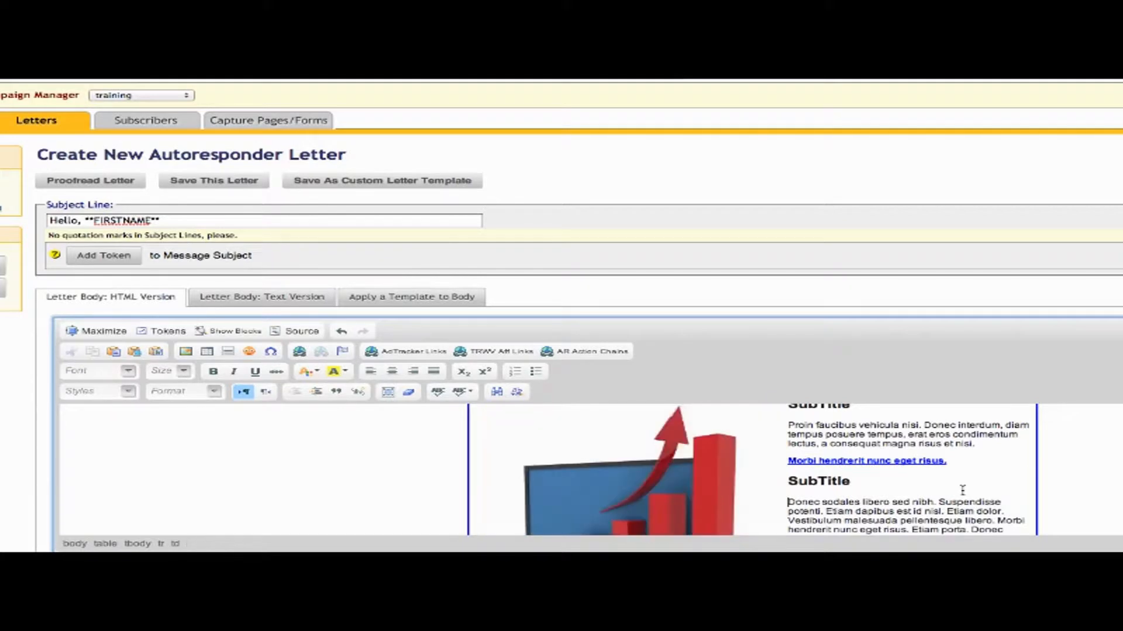
Select the 'Morbi hendrerit nunc eget risus.' line and check its current link settings.
scroll(962, 490, up, 4)
scroll(962, 489, down, 6)
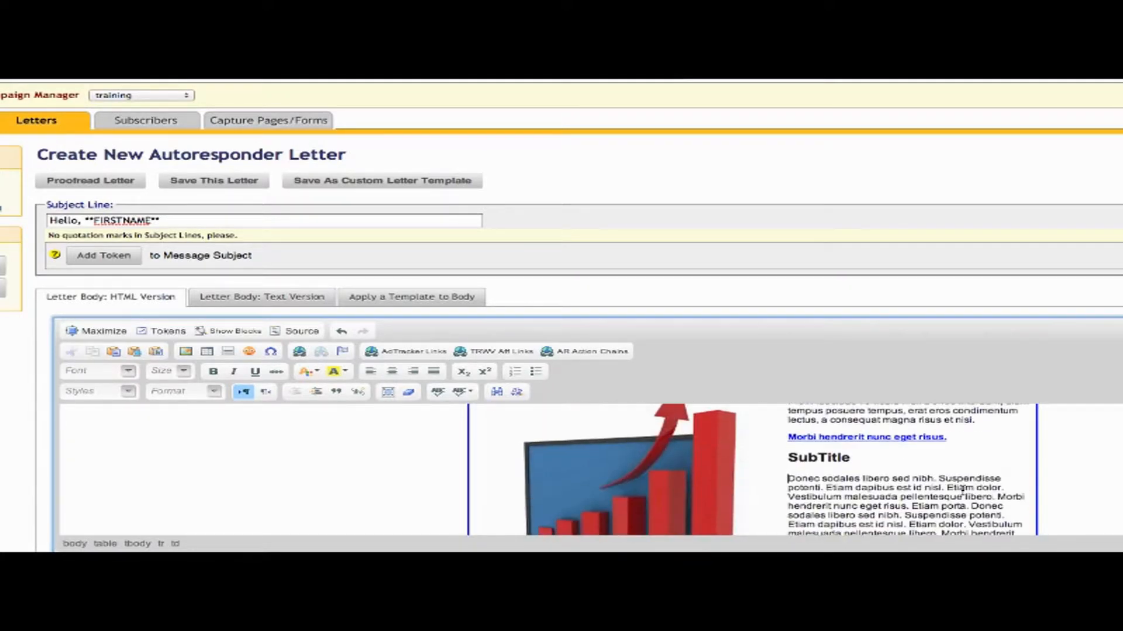
scroll(961, 490, down, 2)
scroll(962, 490, up, 3)
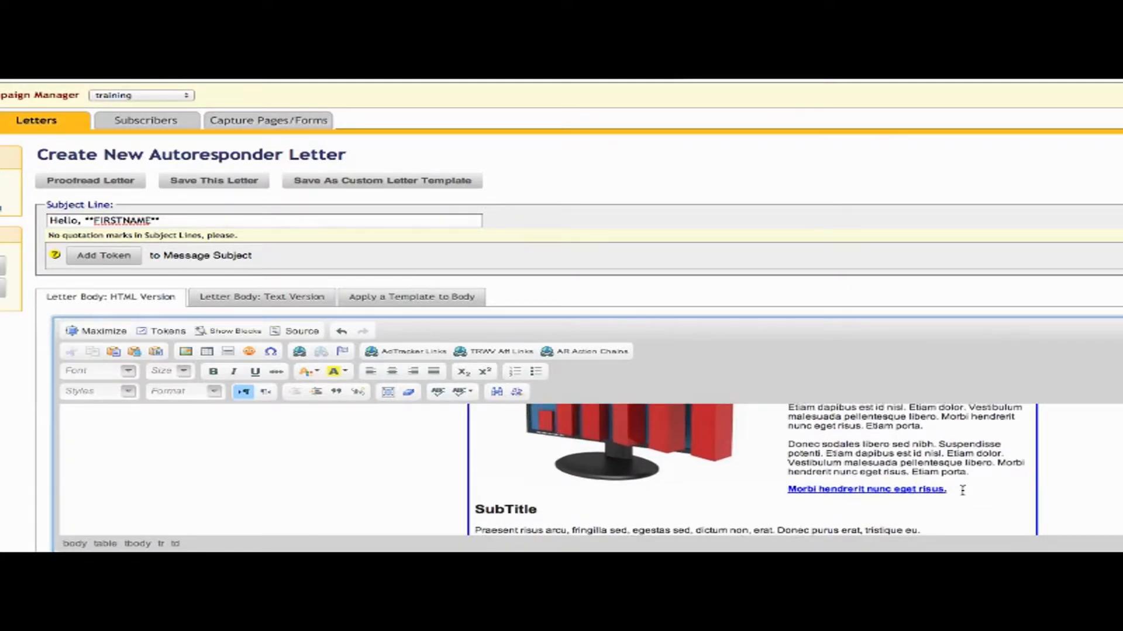
scroll(962, 490, up, 2)
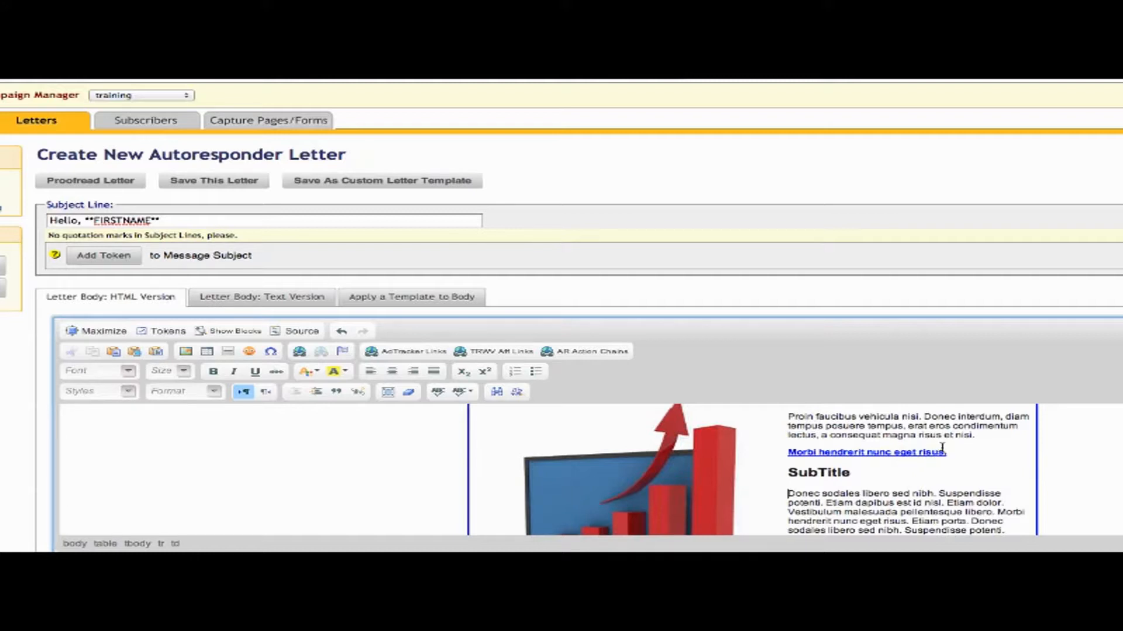
drag(955, 454, 791, 453)
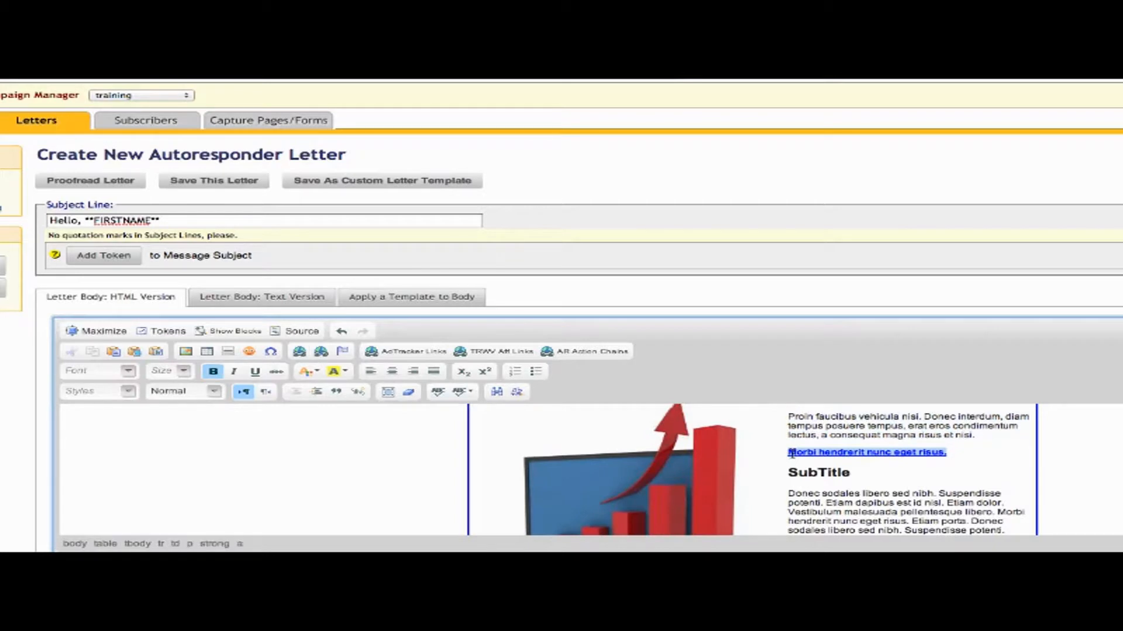
click(300, 353)
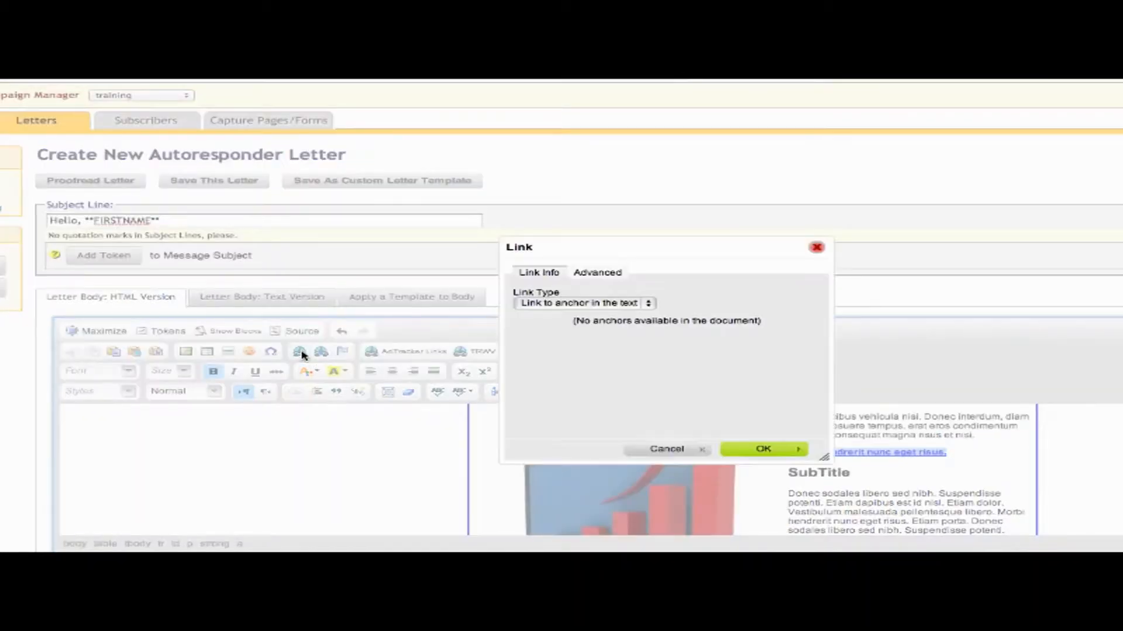
click(773, 452)
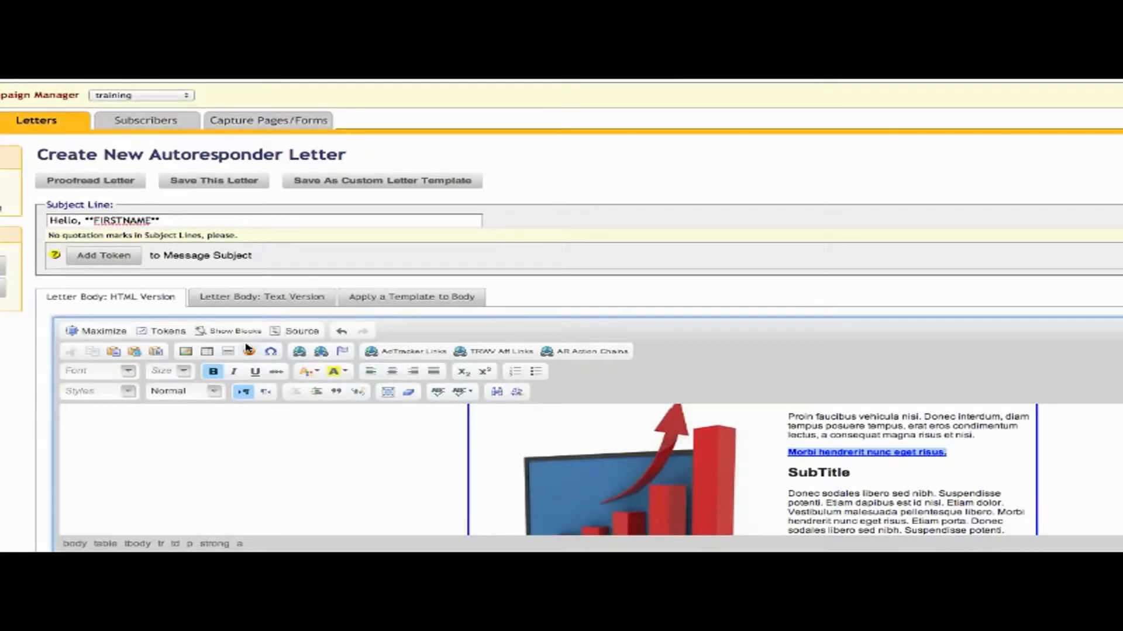
click(321, 353)
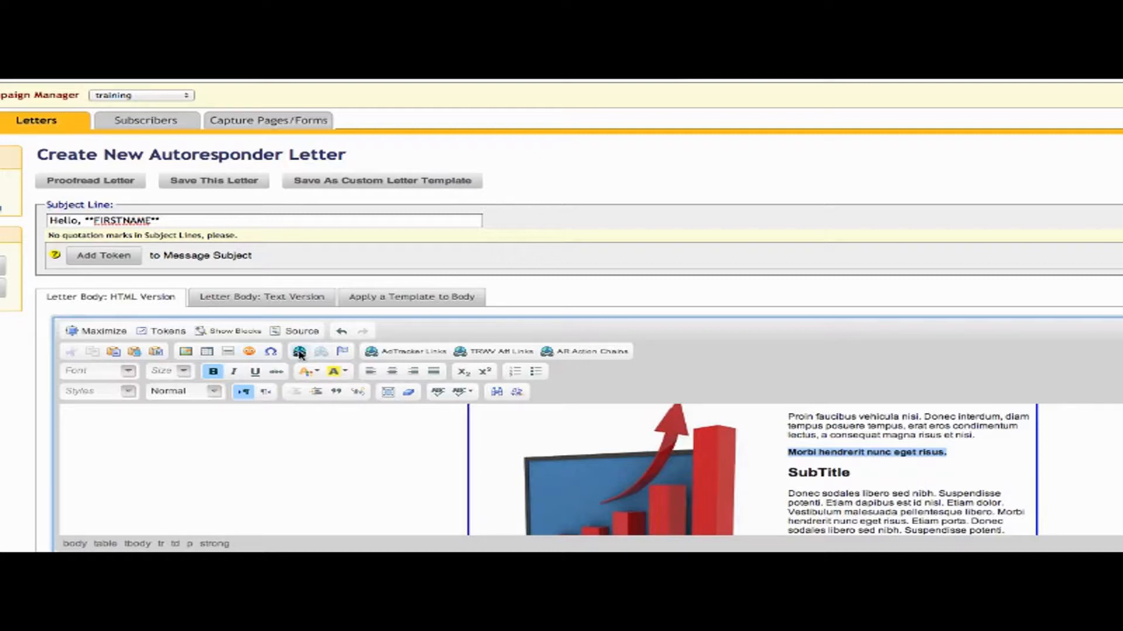
click(299, 352)
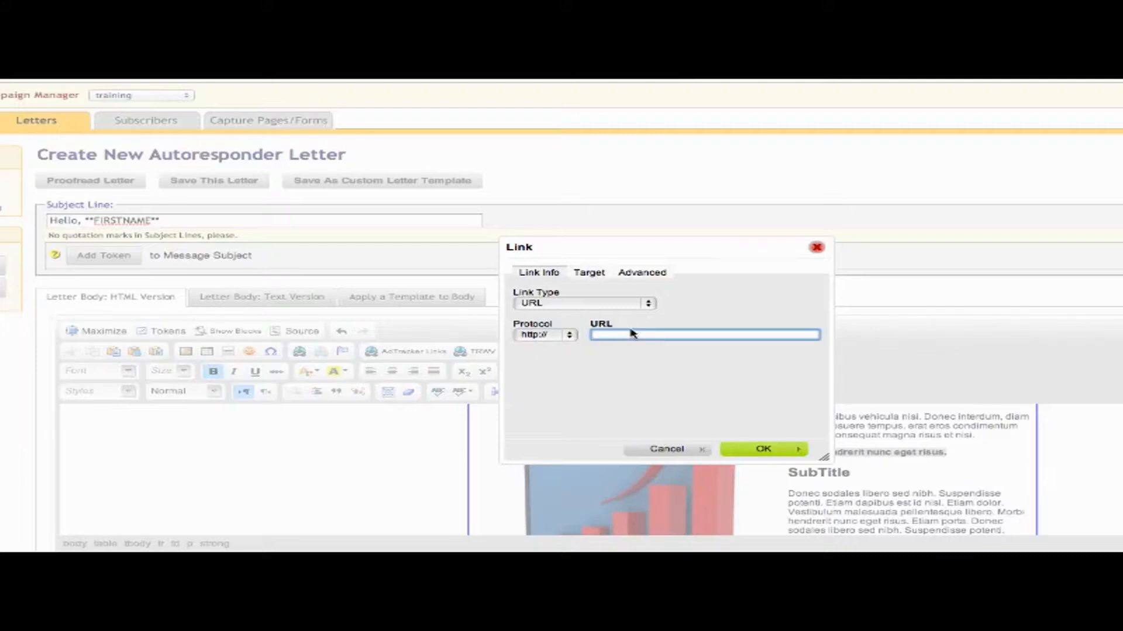
text(www.trafficwave.net)
click(763, 450)
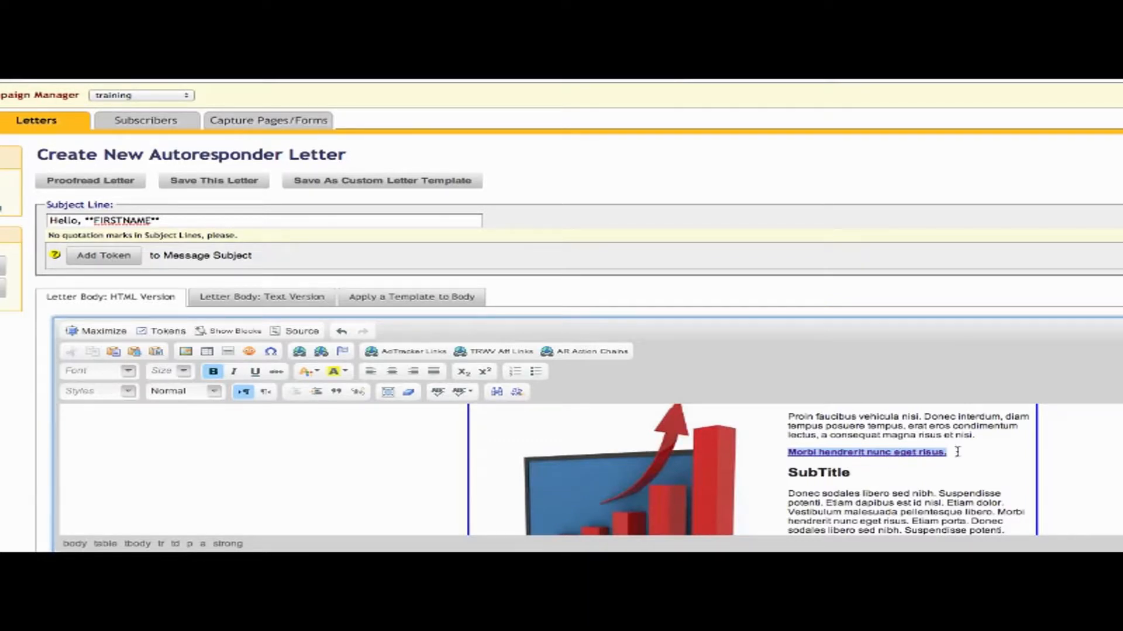
click(982, 451)
scroll(983, 450, up, 1)
Look over the SubTitle heading and paragraph, then scroll down to the company footer.
scroll(983, 451, up, 1)
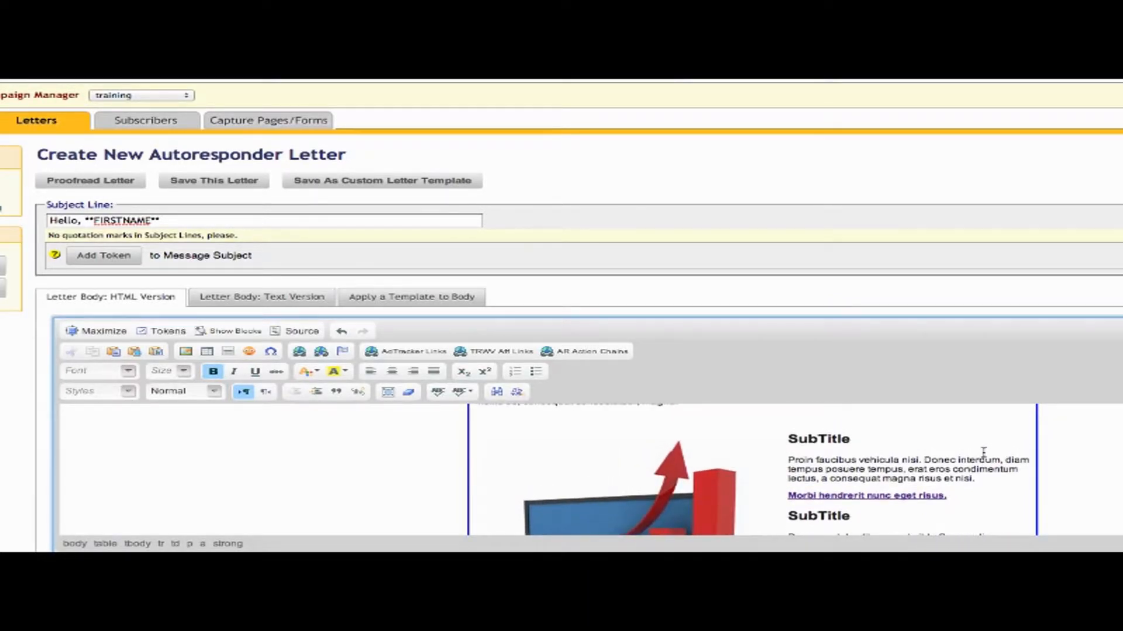
click(852, 439)
click(787, 440)
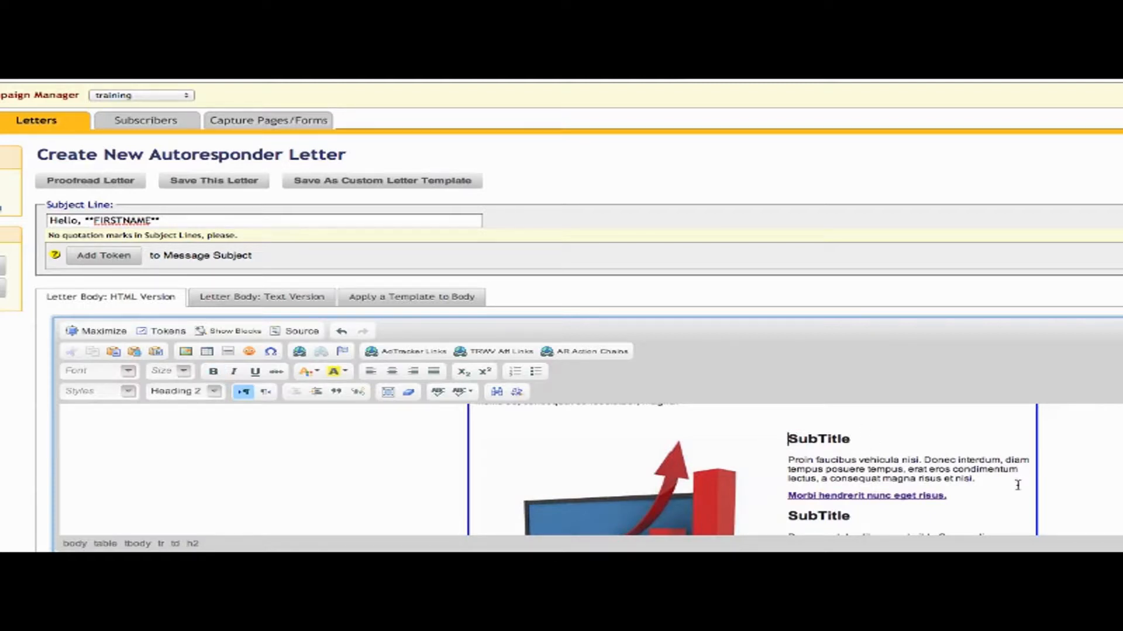
drag(984, 481, 821, 431)
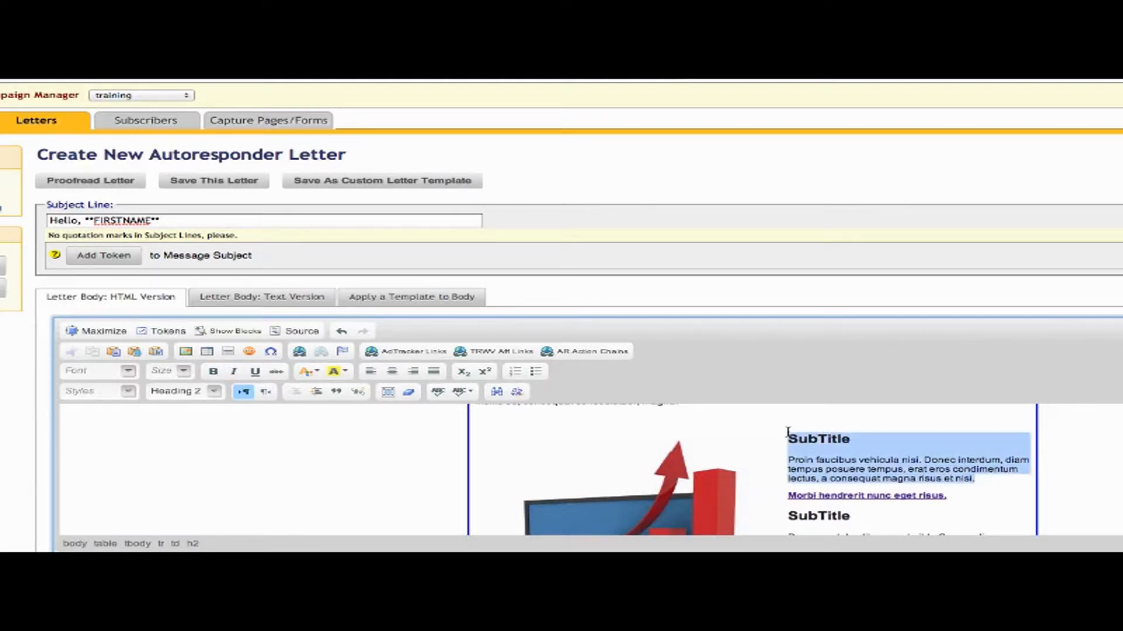
click(966, 467)
scroll(966, 467, down, 5)
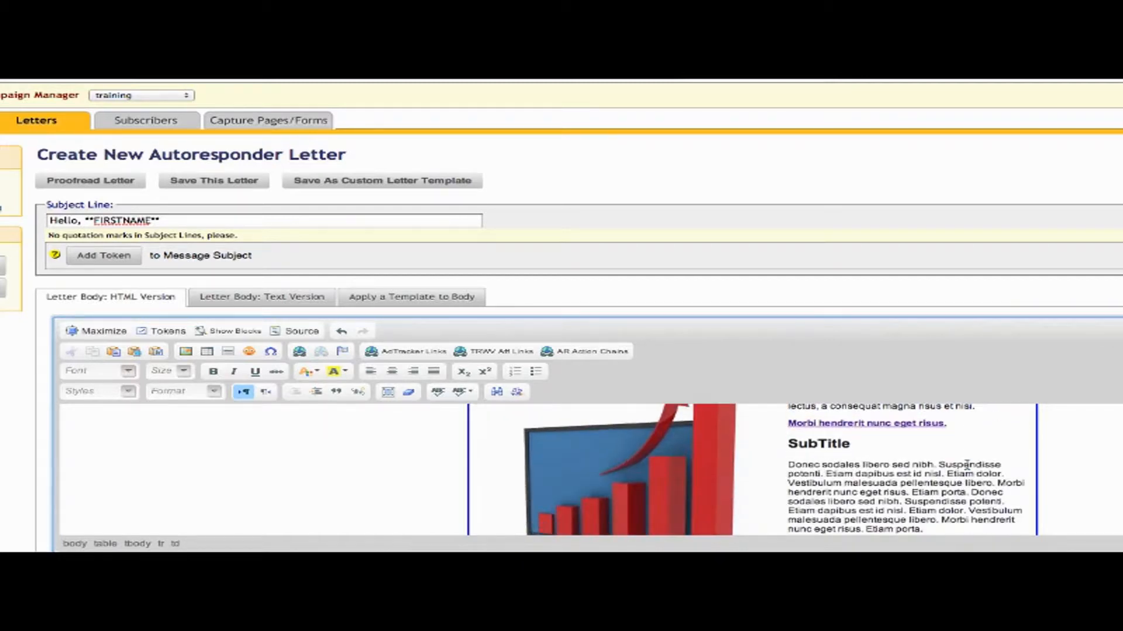
scroll(967, 465, down, 3)
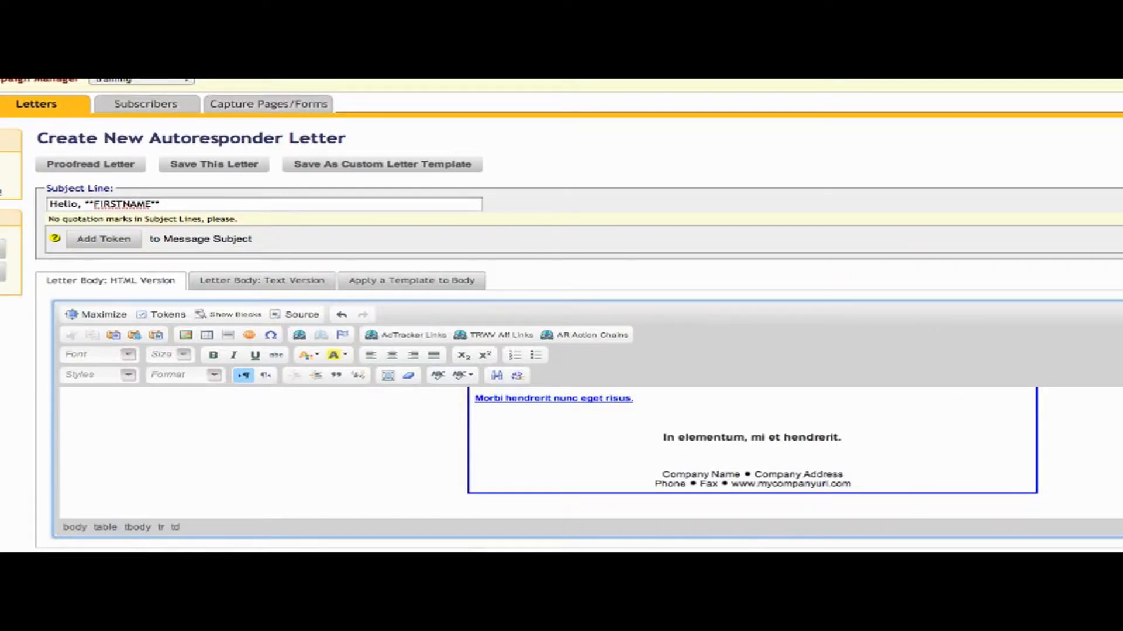
scroll(561, 316, down, 1)
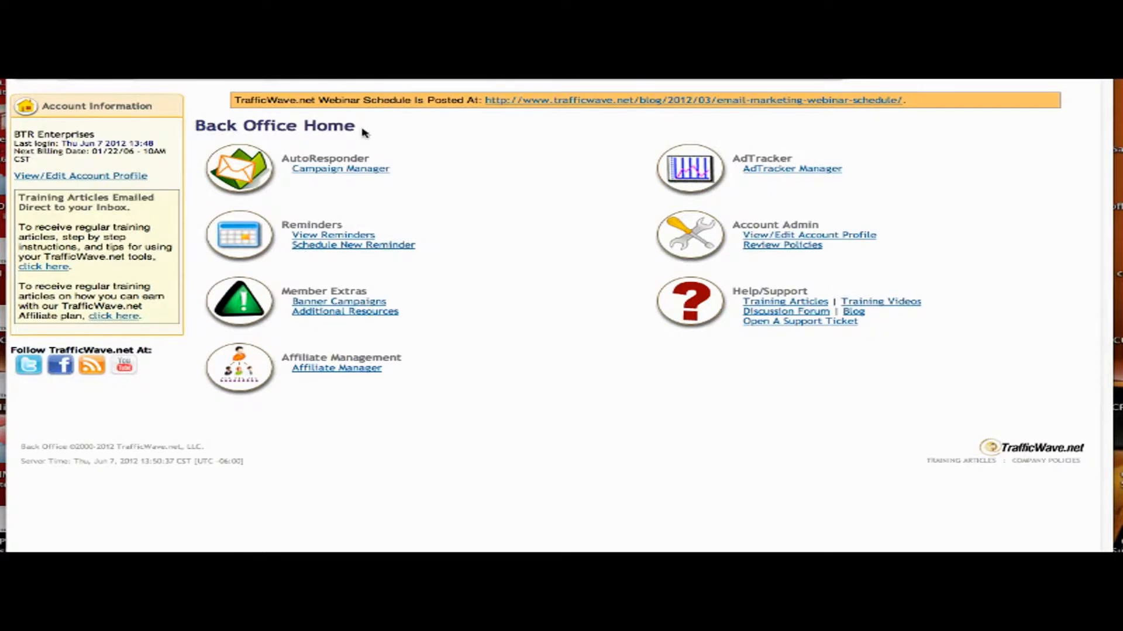
Open the demo campaign in the autoresponder manager and choose Create New Letter.
click(349, 169)
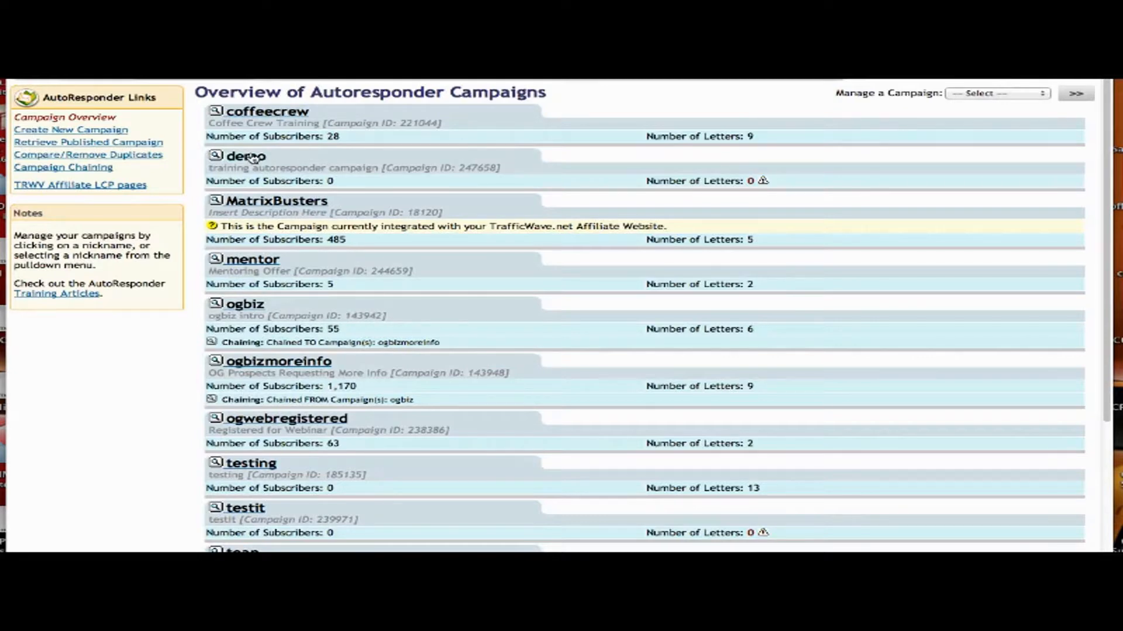
click(251, 157)
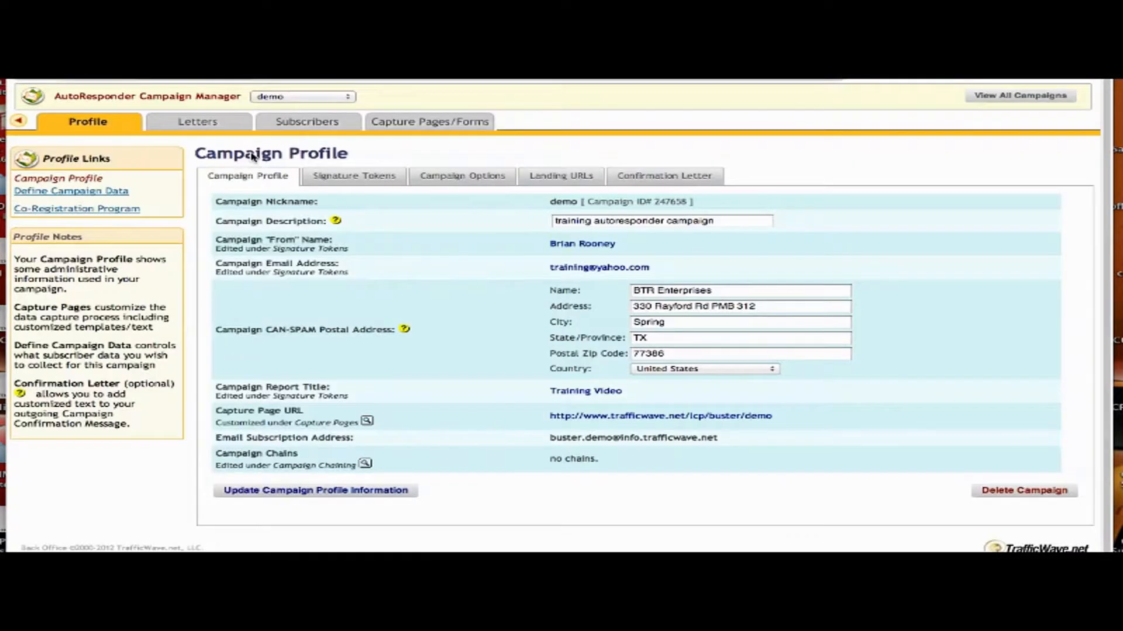
mouse_move(206, 127)
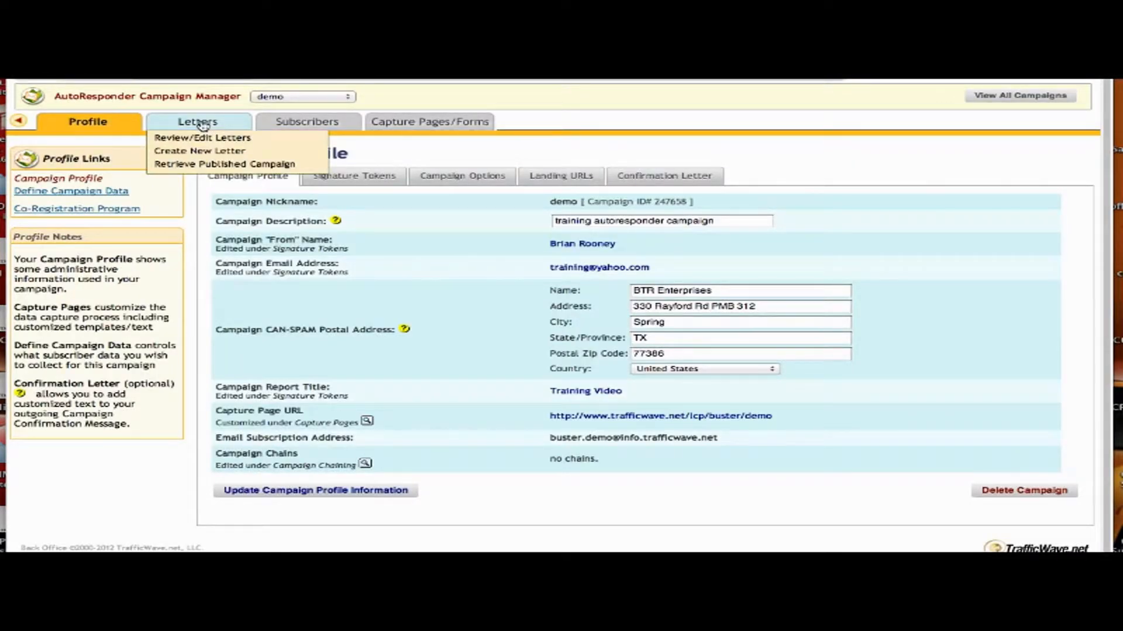
click(198, 153)
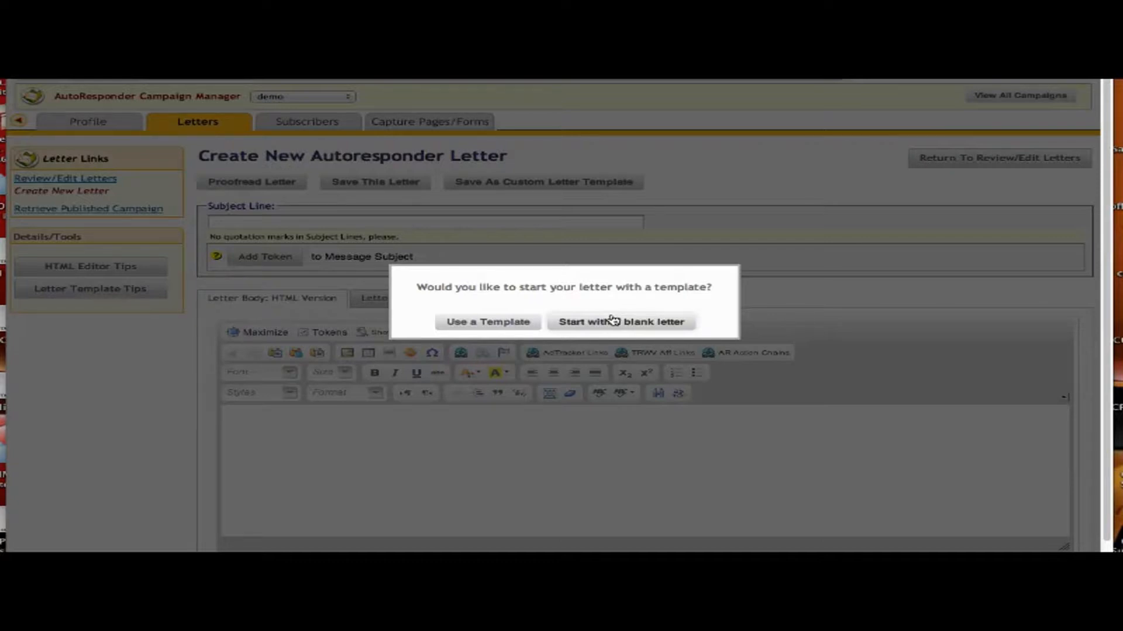
Choose to start from a template and apply the Image and Title template.
click(504, 323)
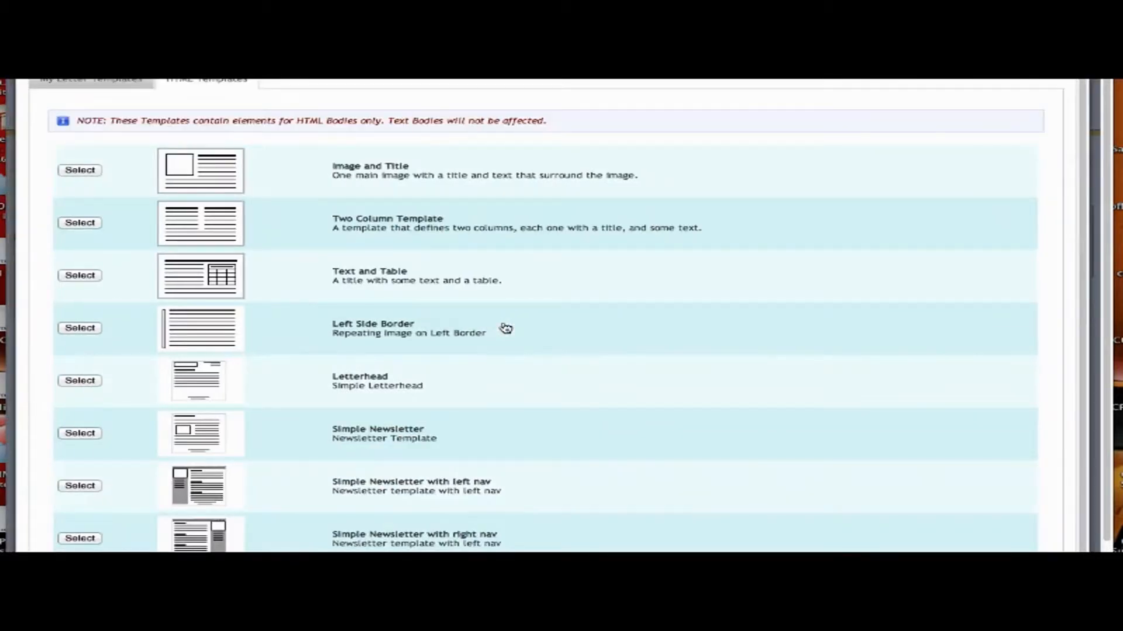
scroll(506, 327, down, 3)
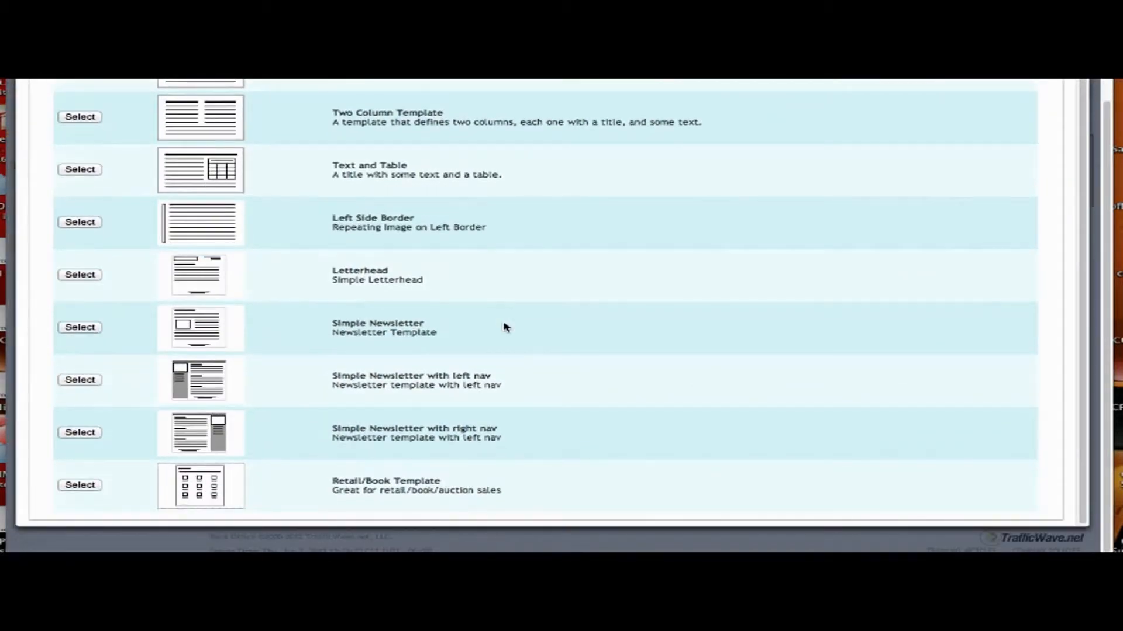
scroll(506, 327, up, 3)
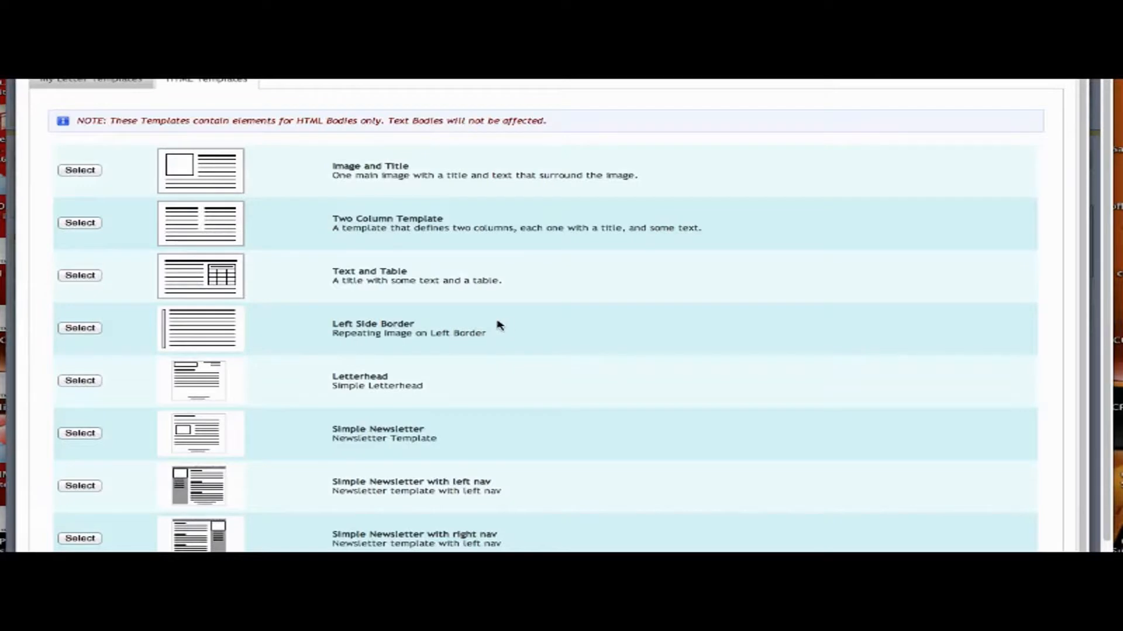
click(73, 170)
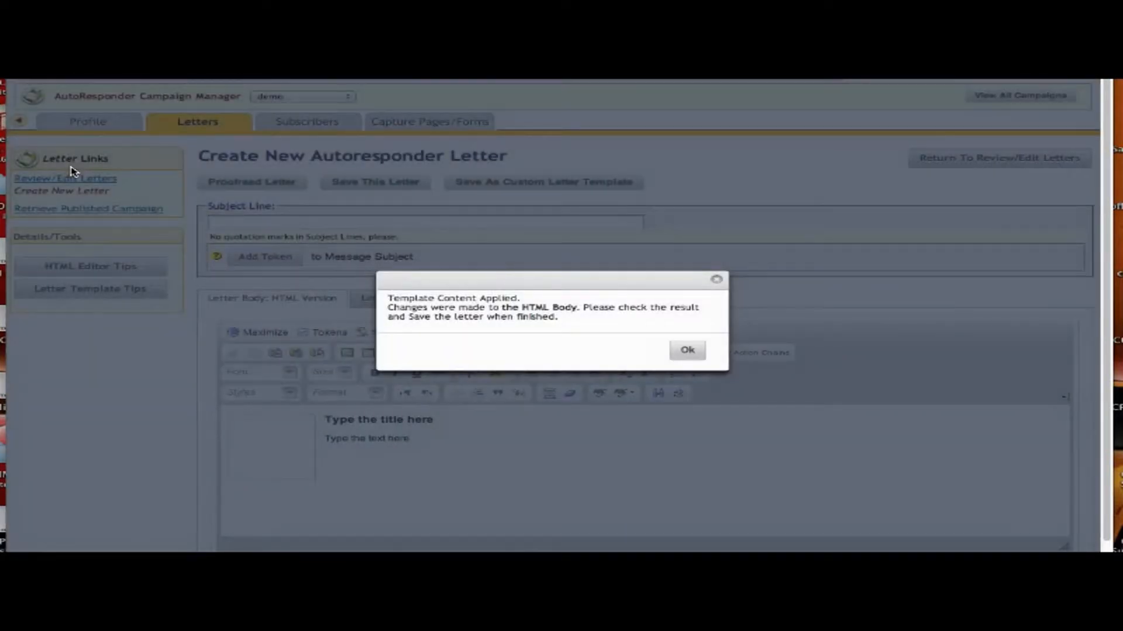
Dismiss the template-applied notice and open the placeholder image's properties.
click(687, 349)
click(277, 459)
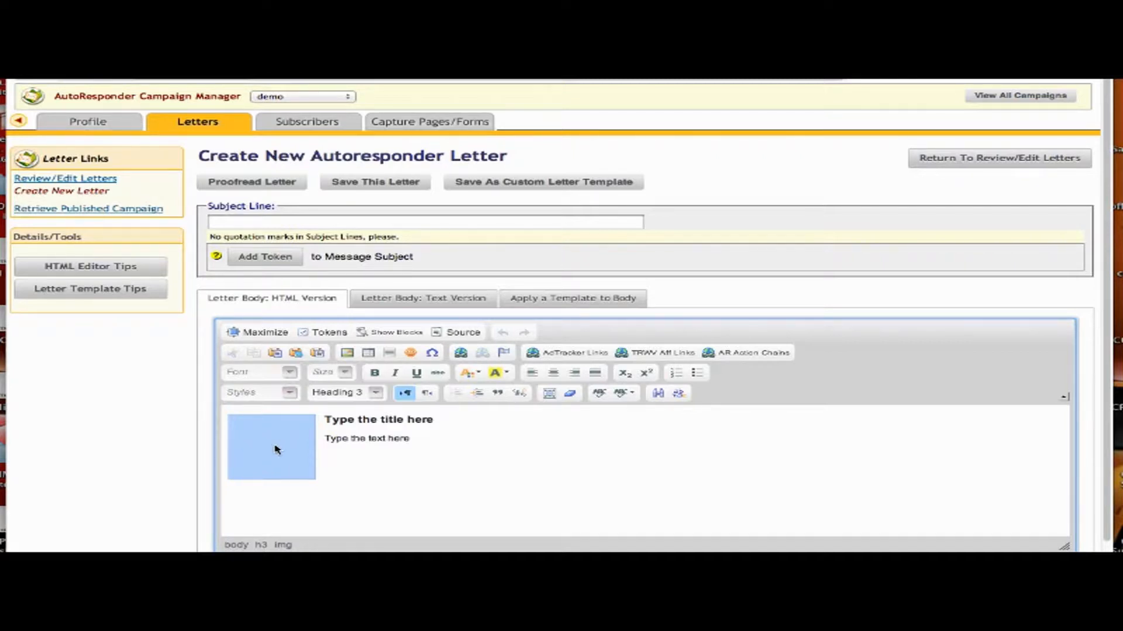
click(347, 354)
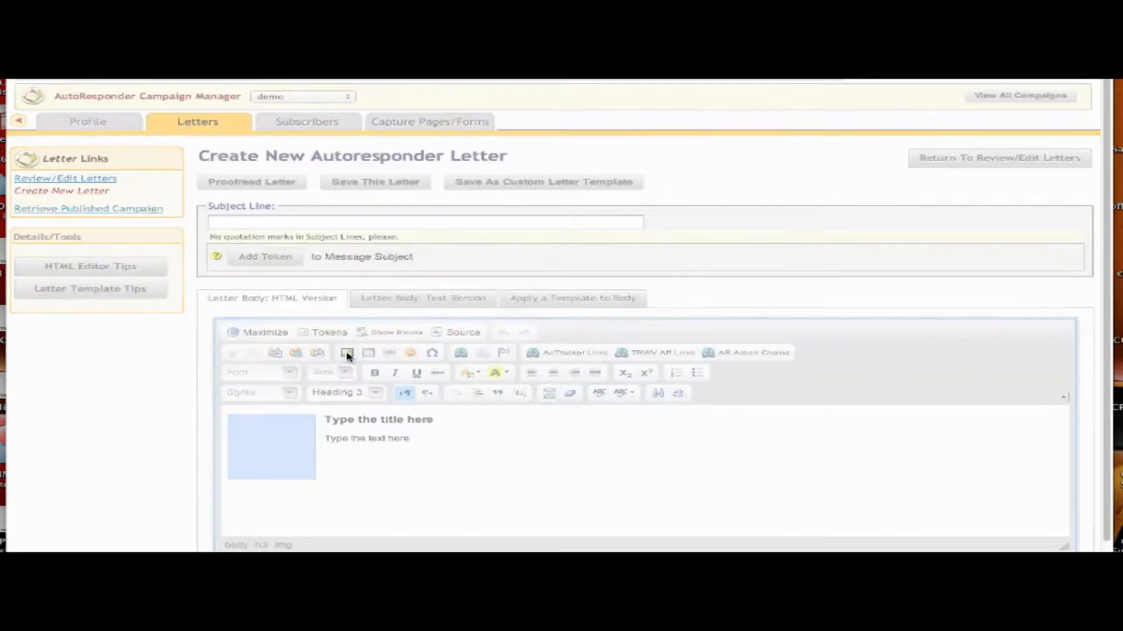
Pick manlaptop1.jpg from the server's Stock_Photos > Business folder.
click(711, 236)
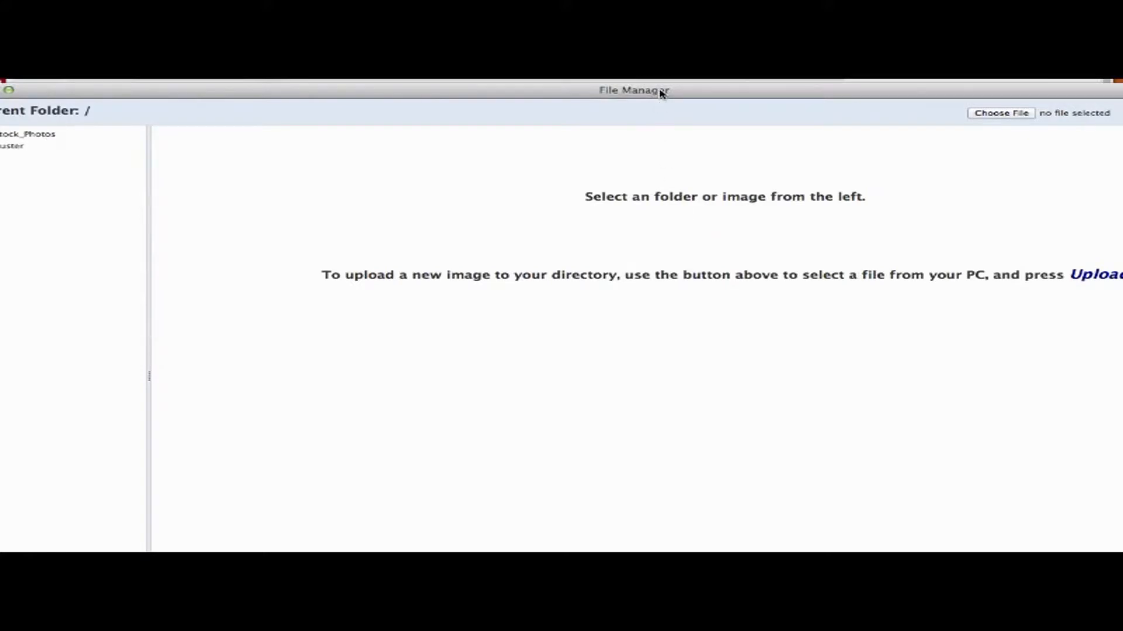
drag(661, 92, 701, 90)
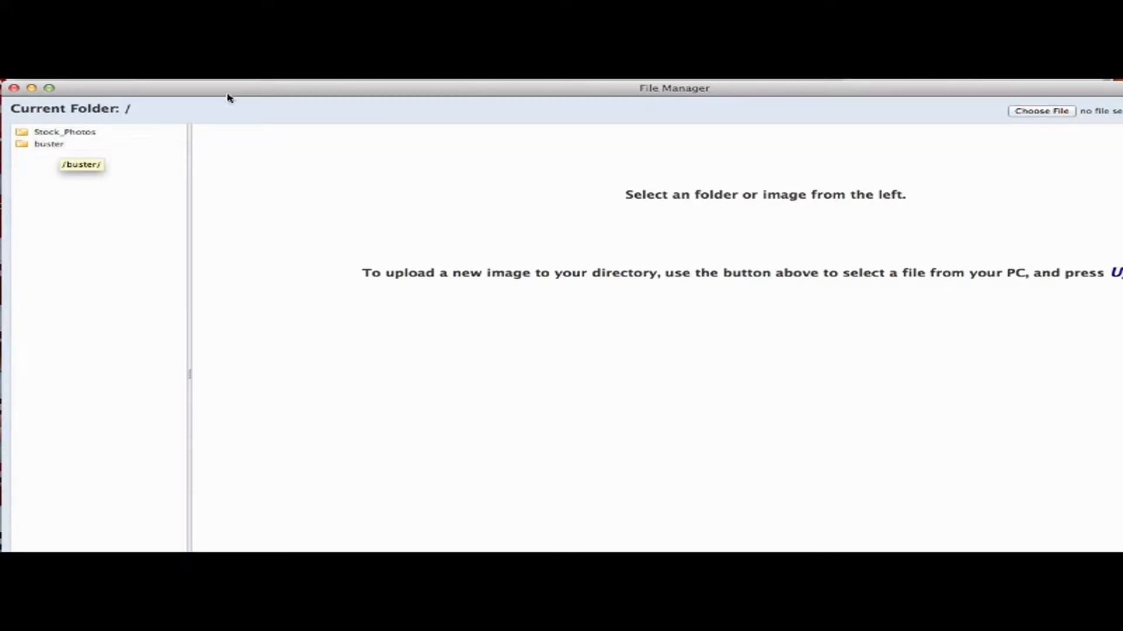
click(68, 133)
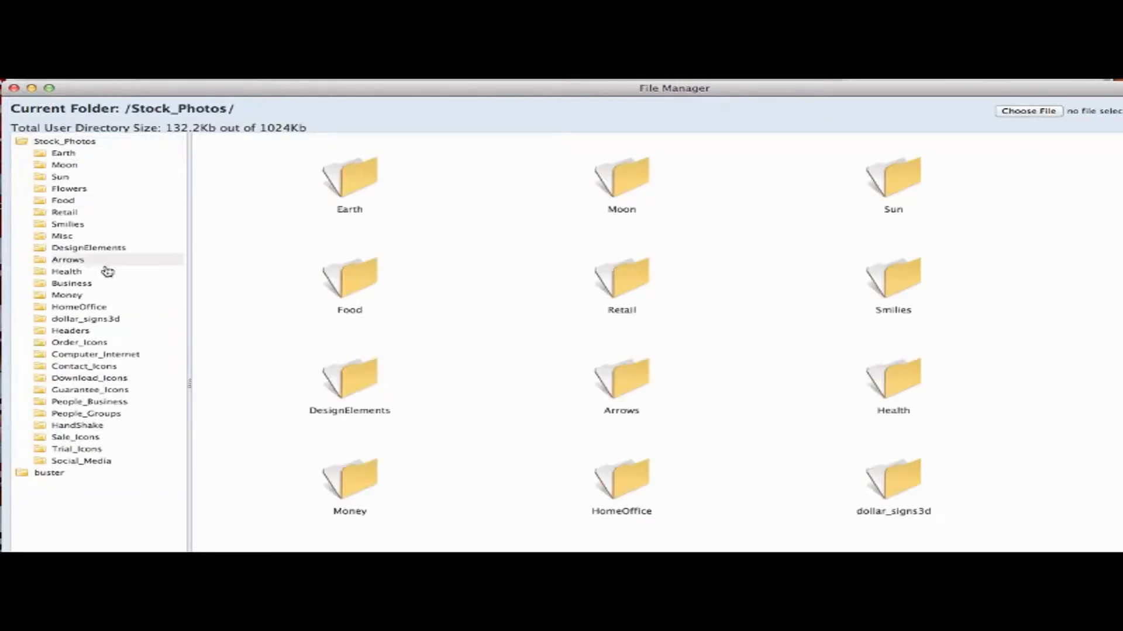
click(71, 284)
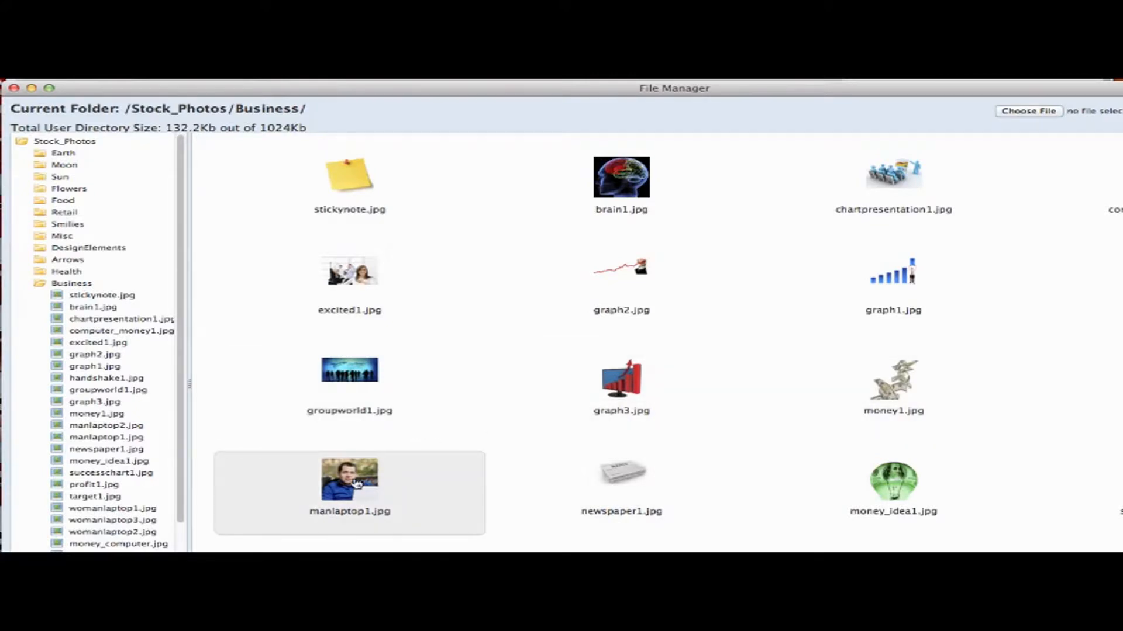
click(357, 484)
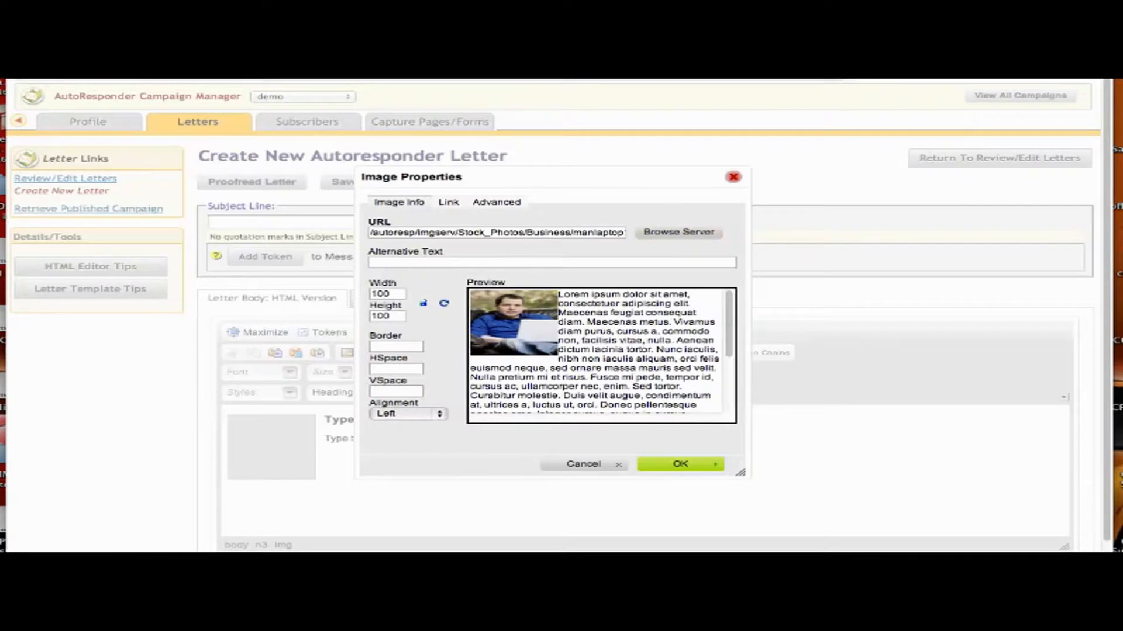
Set the image height to 150 with HSpace 5 and VSpace 5, and confirm.
click(386, 315)
key(BackSpace)
text(5)
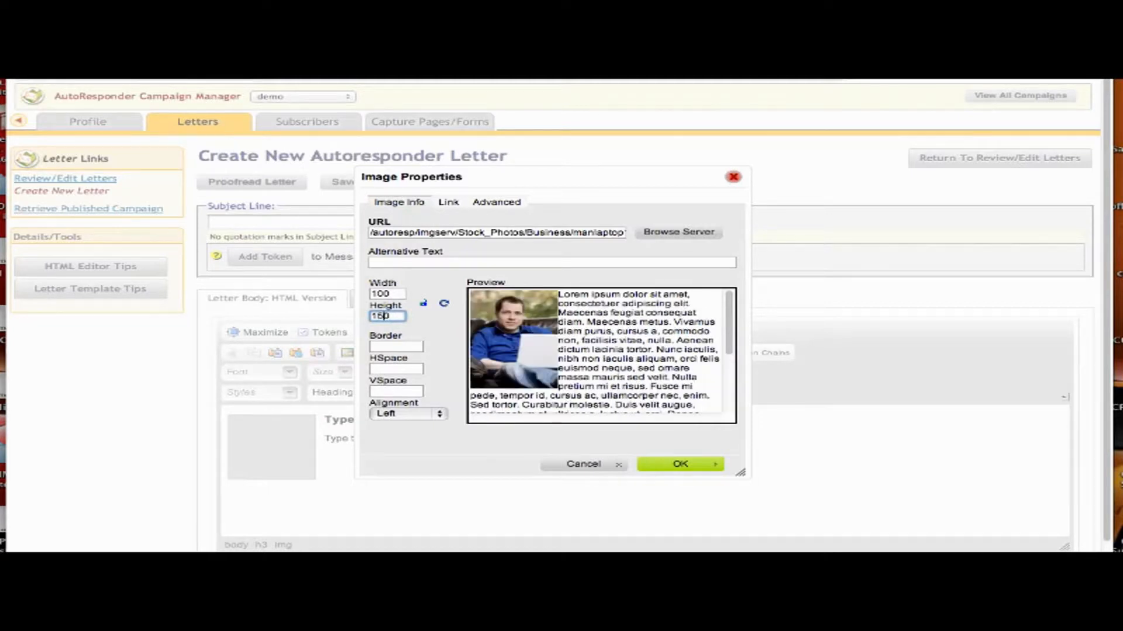
click(386, 347)
click(381, 369)
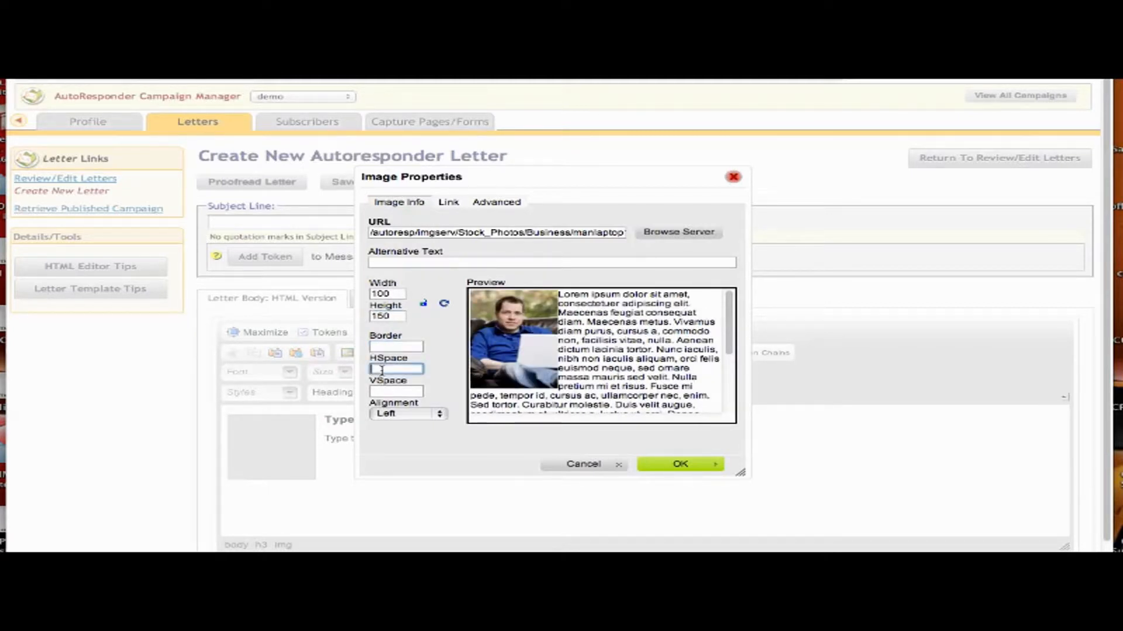
text(5)
click(381, 391)
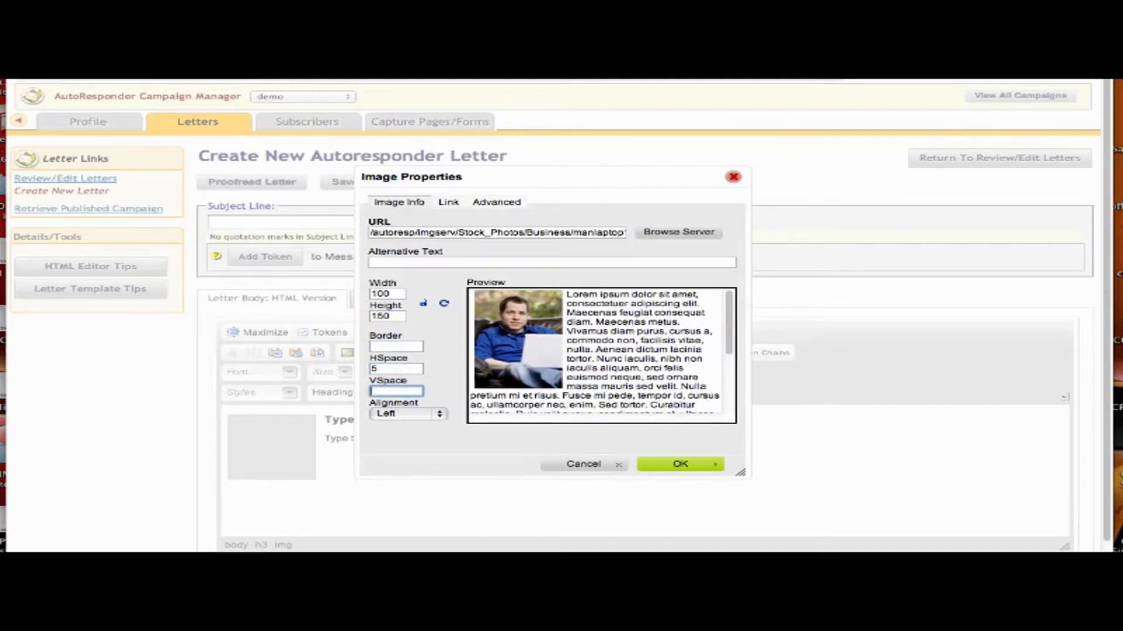
text(5)
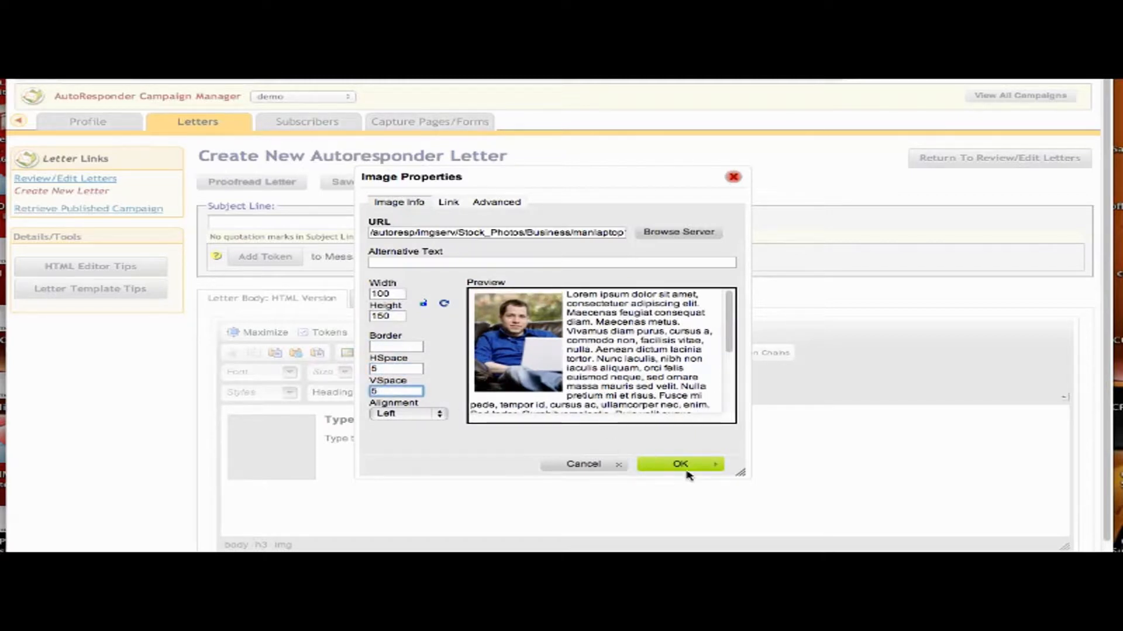
click(687, 466)
click(479, 467)
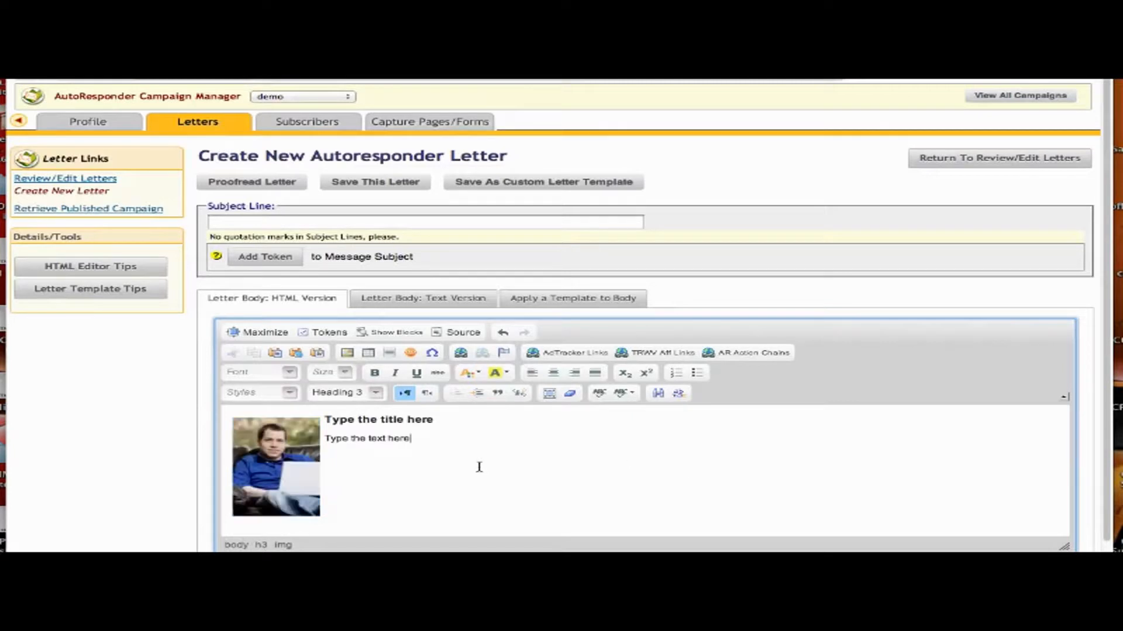
Save the letter layout as a custom letter template named 'Newsletter1'.
click(442, 420)
scroll(557, 316, down, 2)
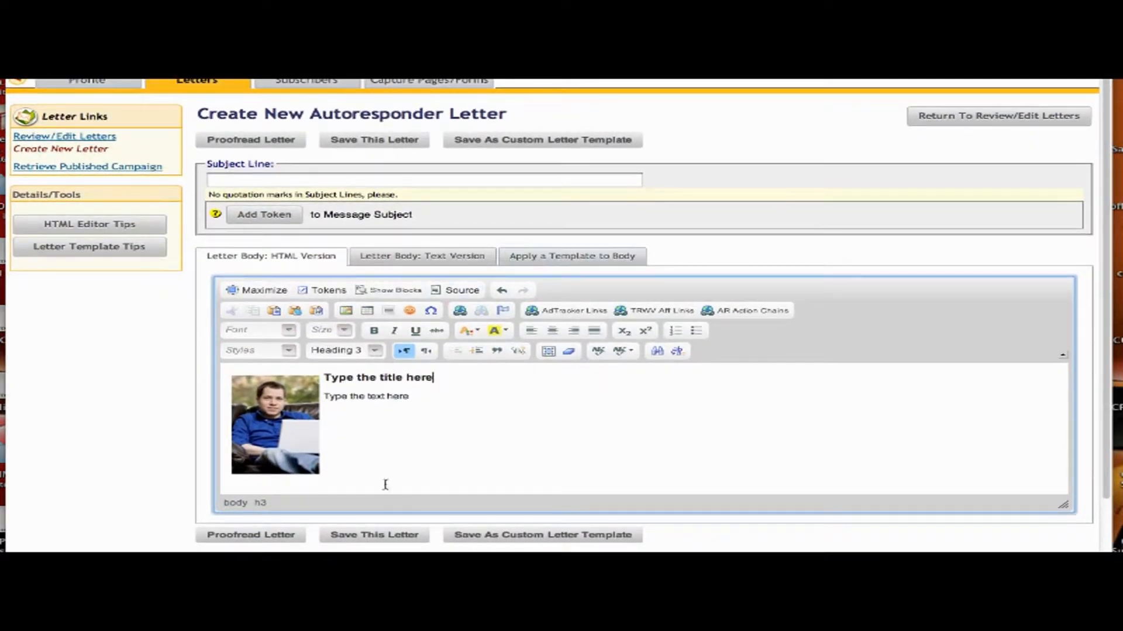
click(520, 536)
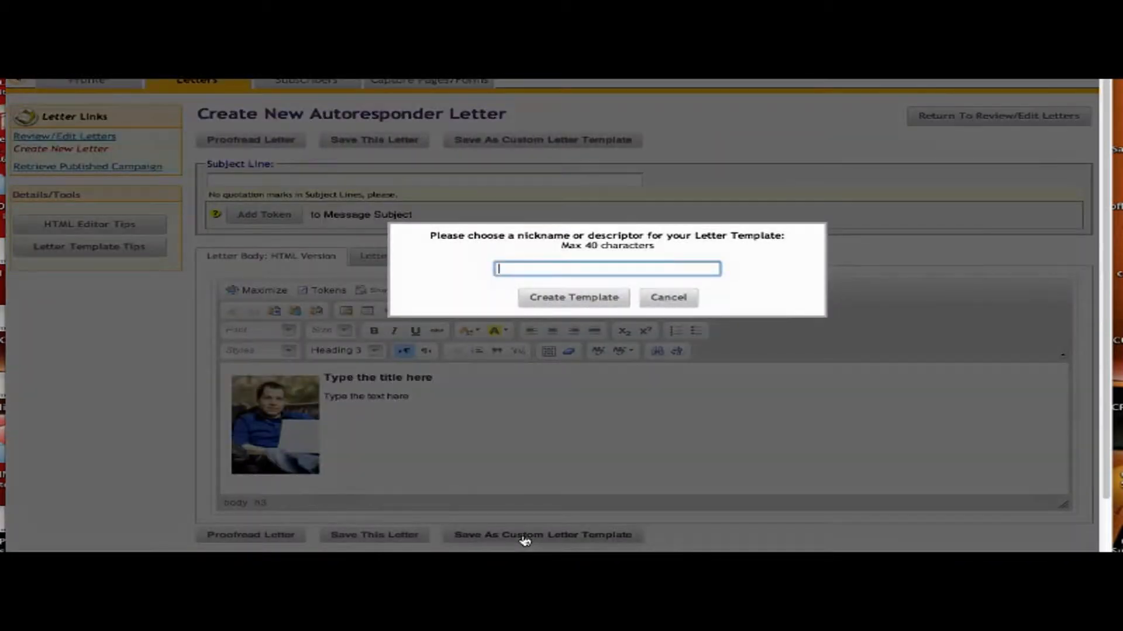
text(Newsletter1)
click(595, 298)
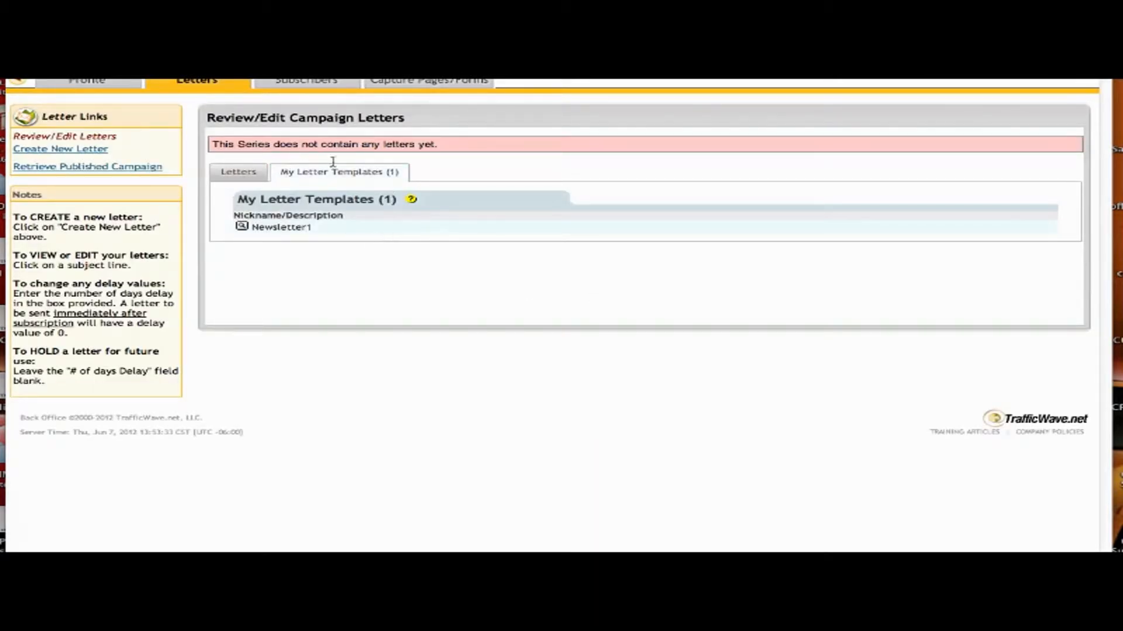
Review the Newsletter1 template's actions in My Letter Templates without choosing one.
click(243, 227)
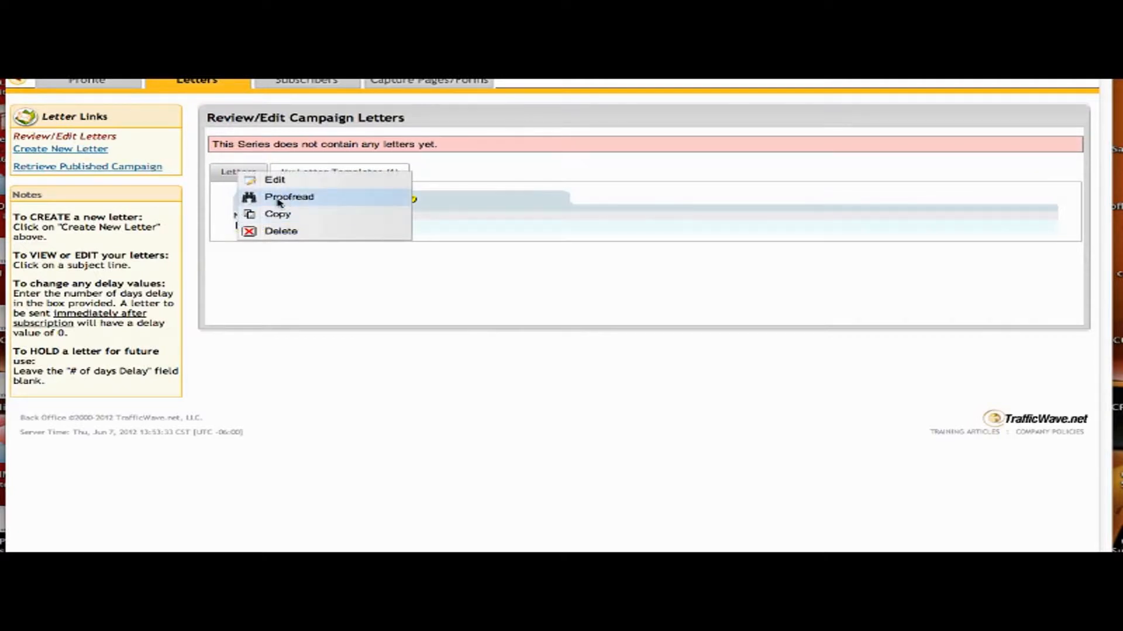
click(567, 308)
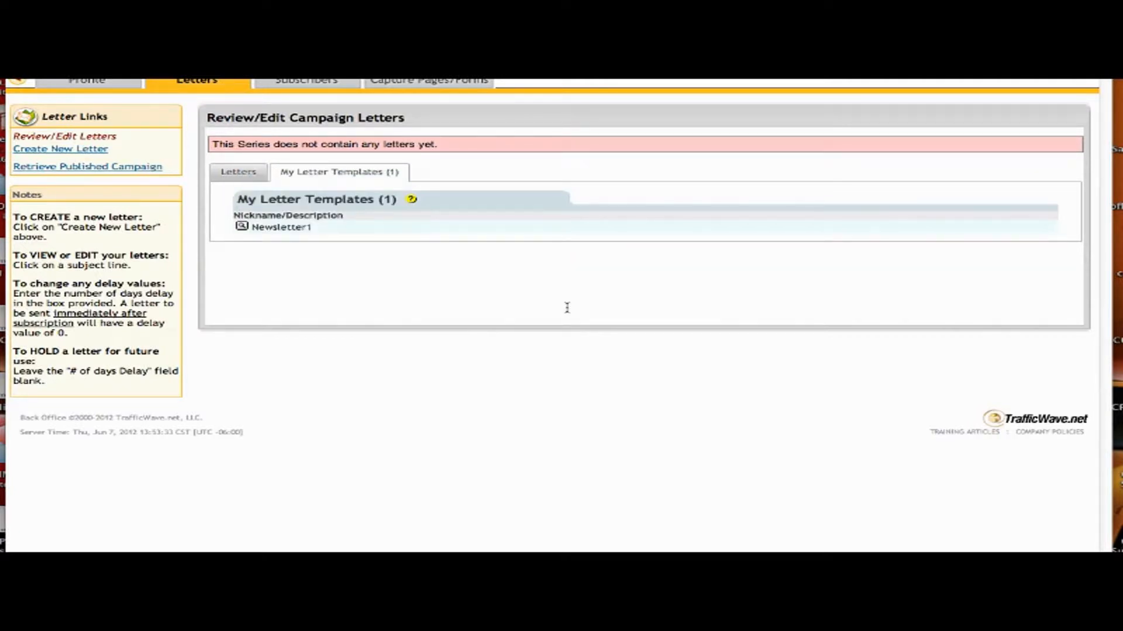
mouse_move(199, 85)
Create another new letter from the Newsletter1 template and dismiss the applied notice.
click(83, 151)
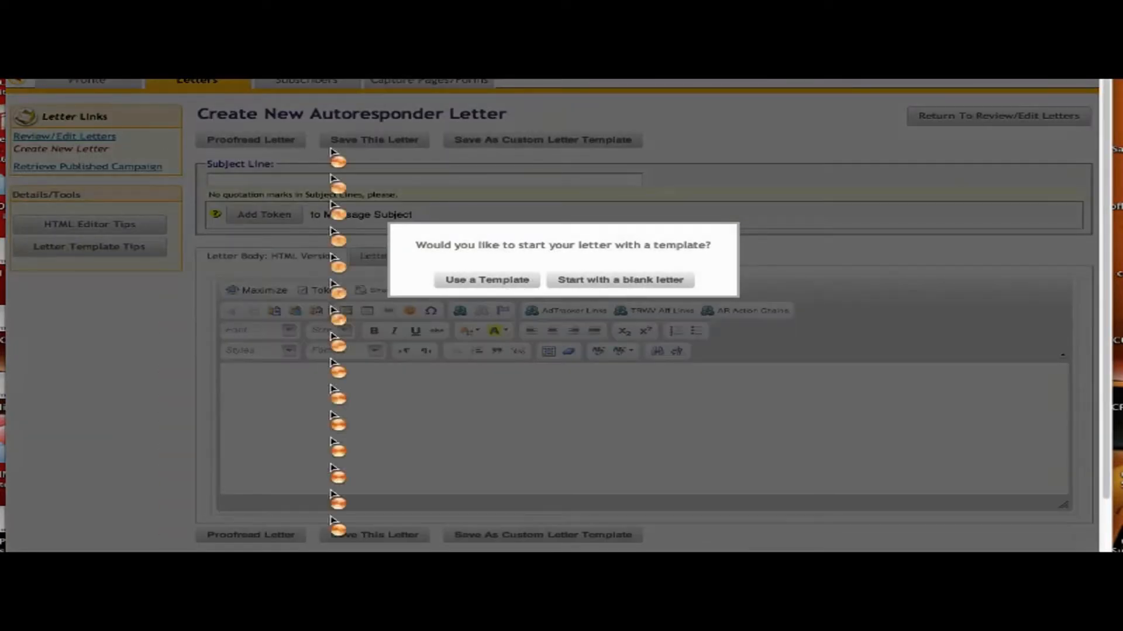
click(493, 281)
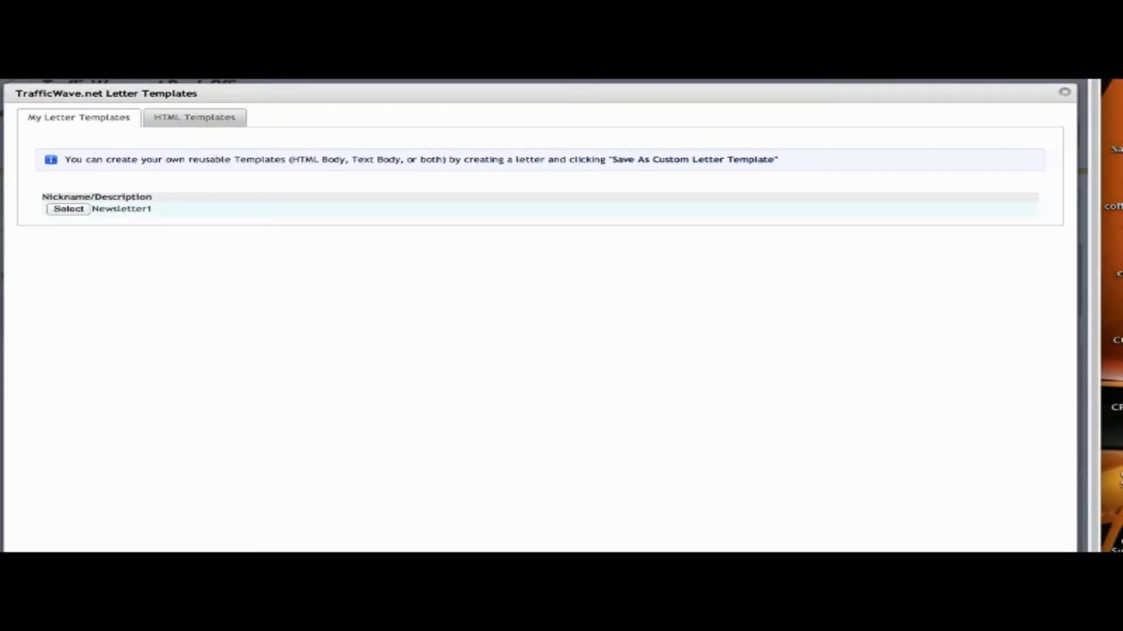
click(68, 210)
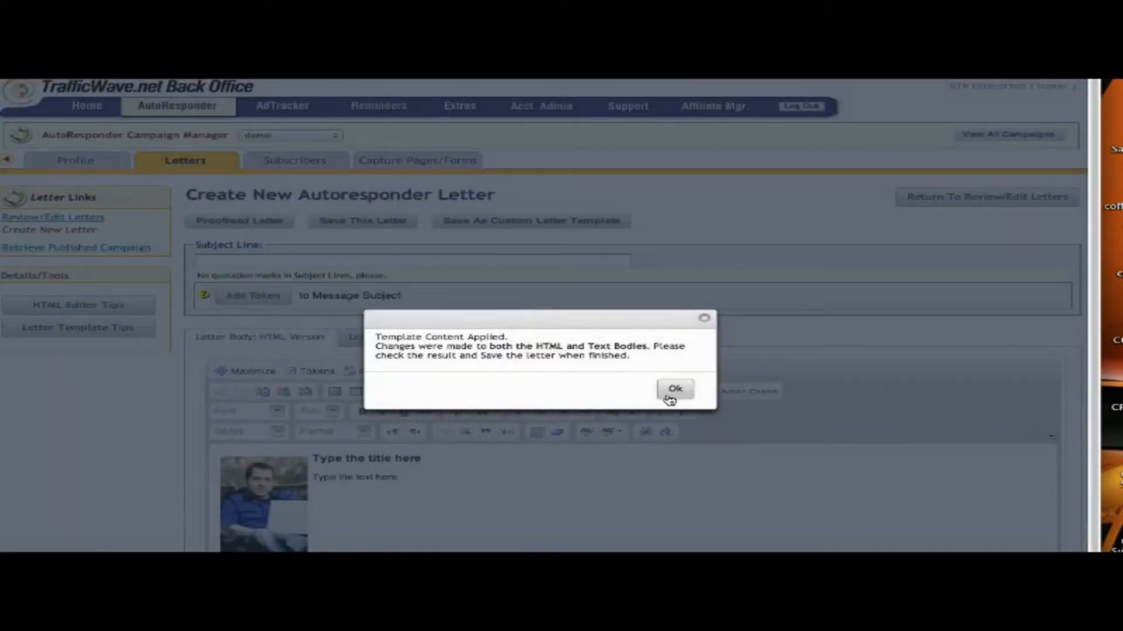
click(670, 397)
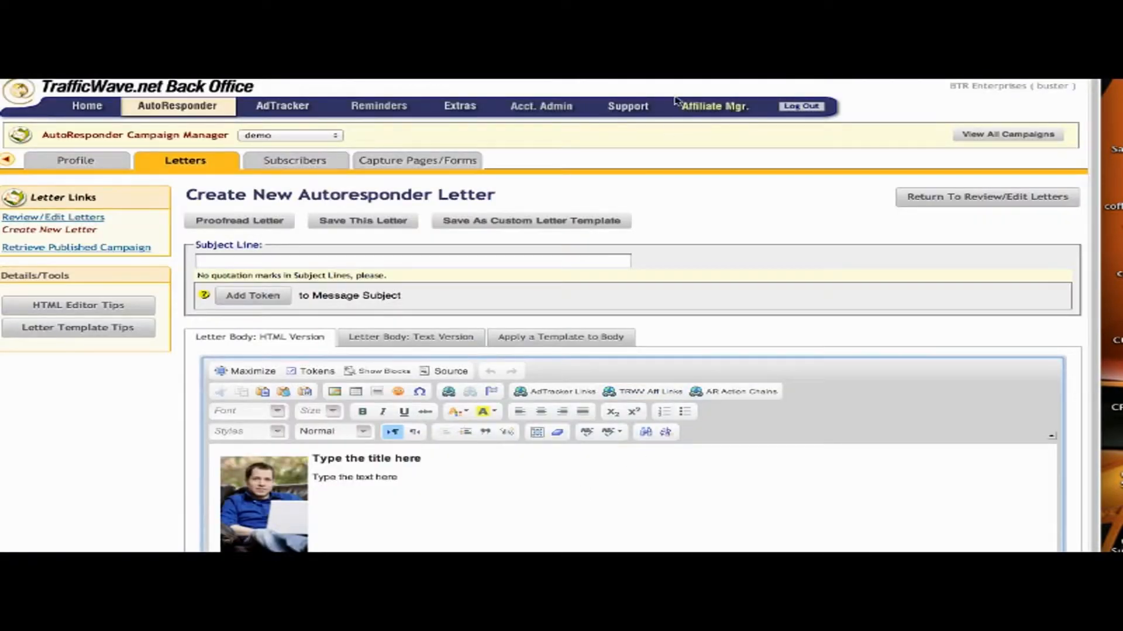
drag(713, 65, 711, 47)
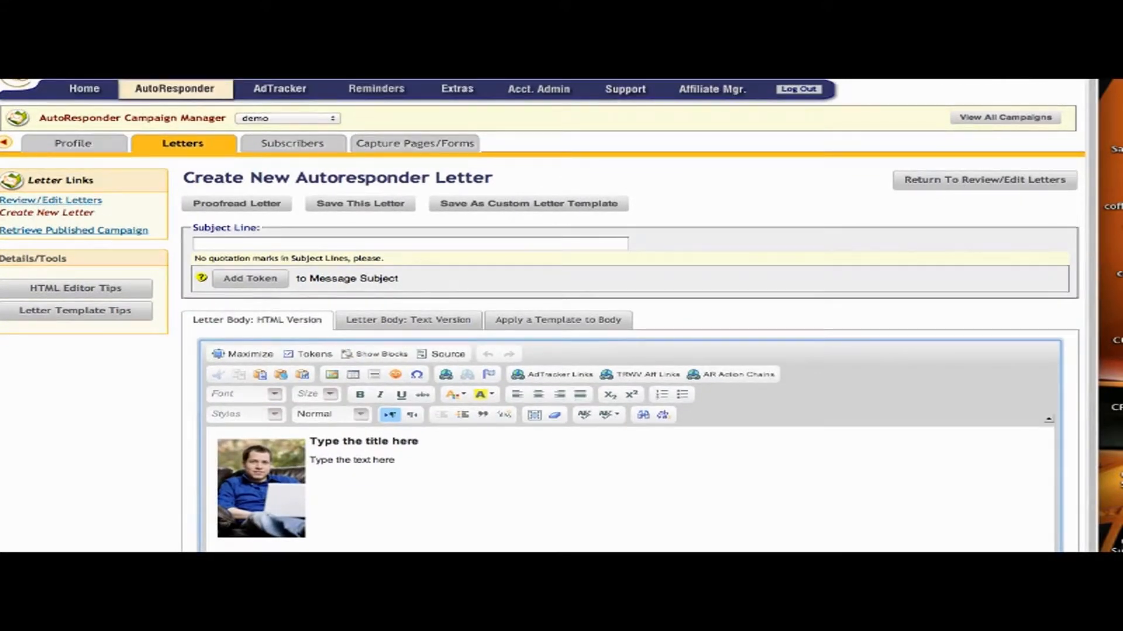
drag(710, 48, 725, 44)
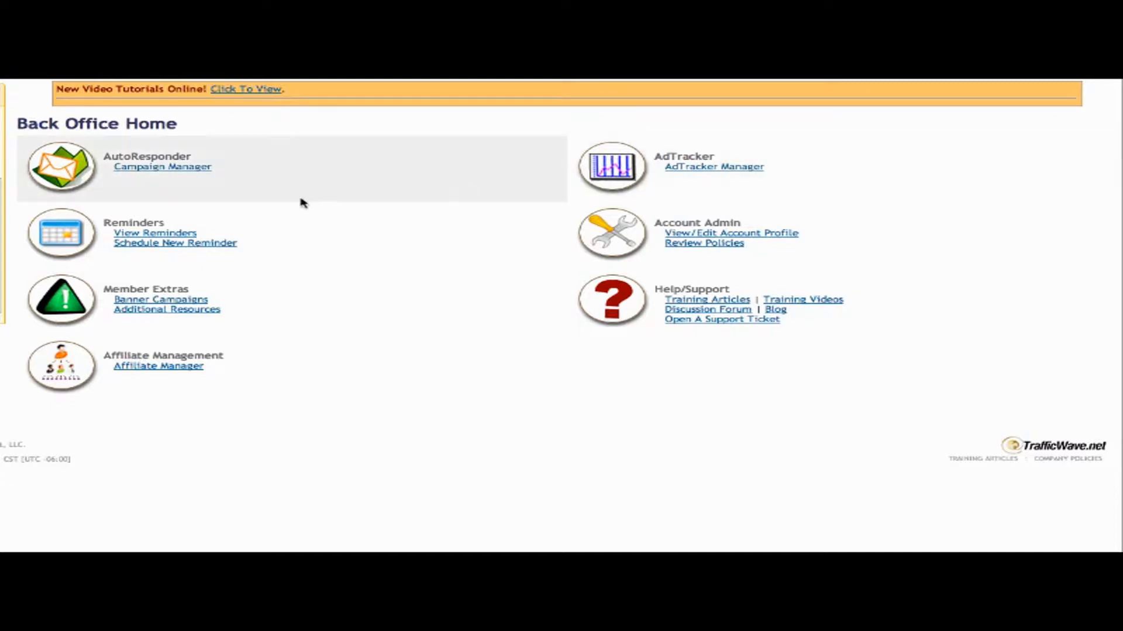
Open the ogbizmoreinfo campaign's Hosted Capture Pages and start a new capture page.
click(179, 169)
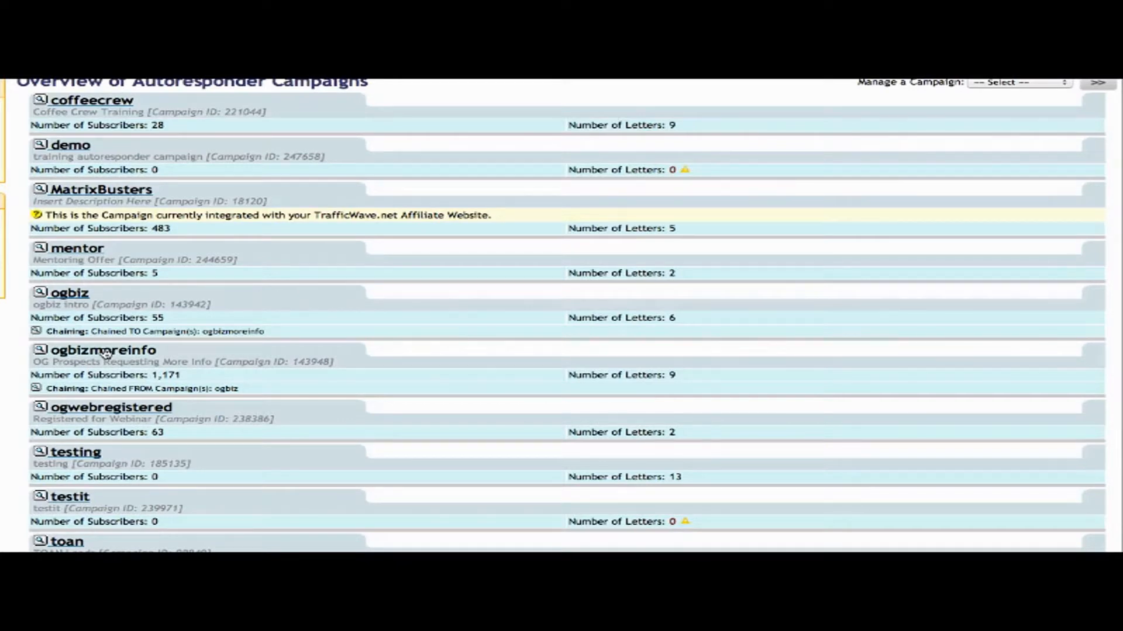
click(104, 351)
mouse_move(257, 114)
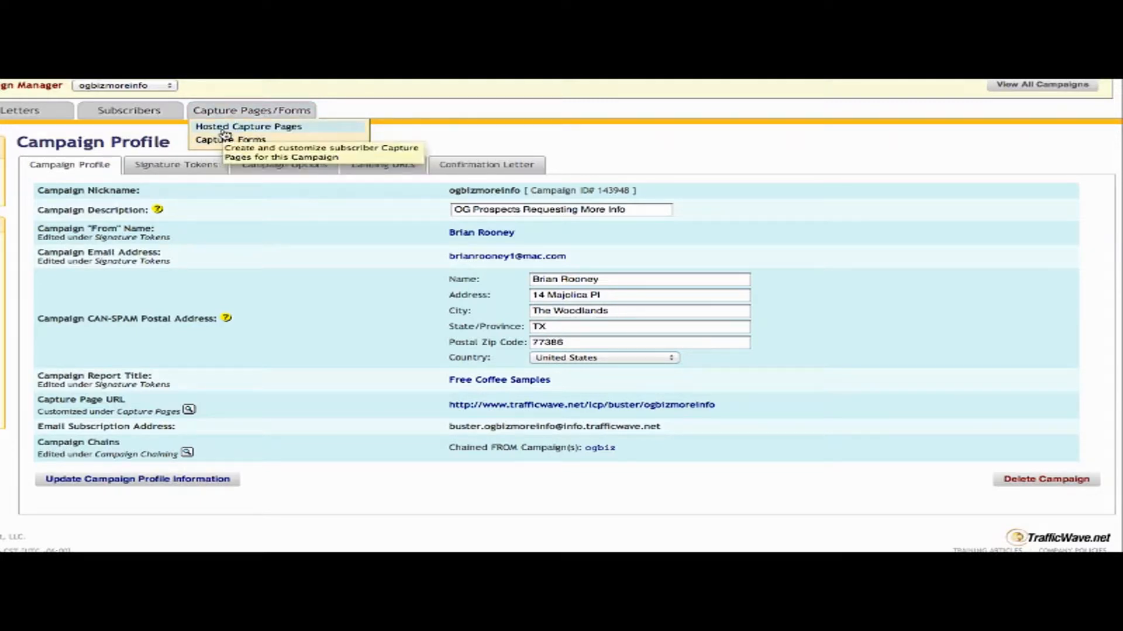
click(226, 132)
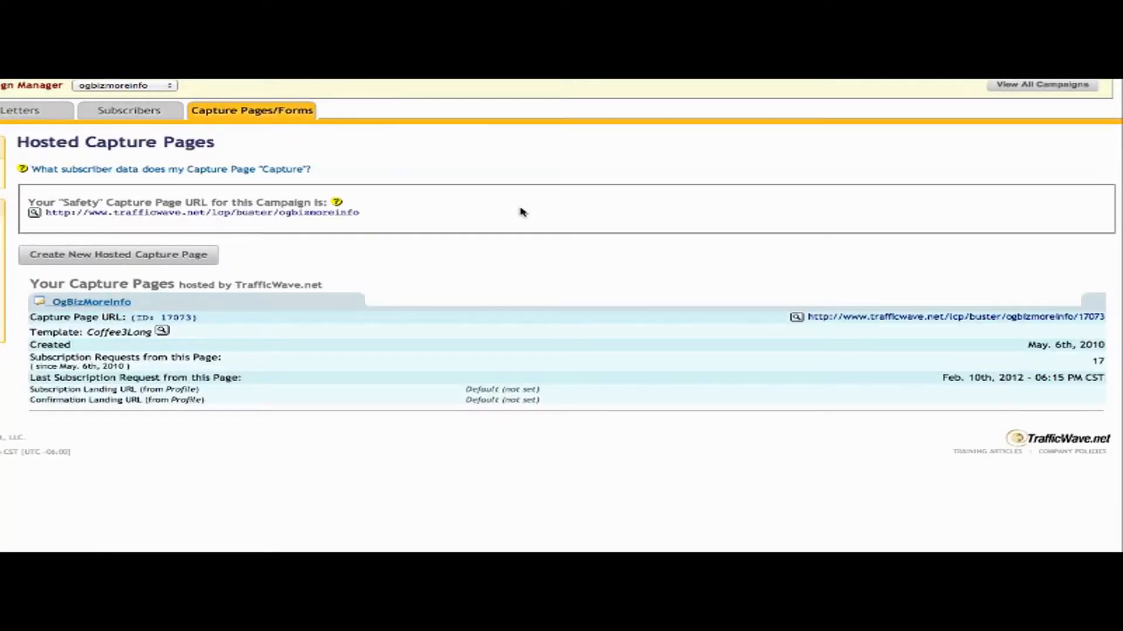
click(111, 258)
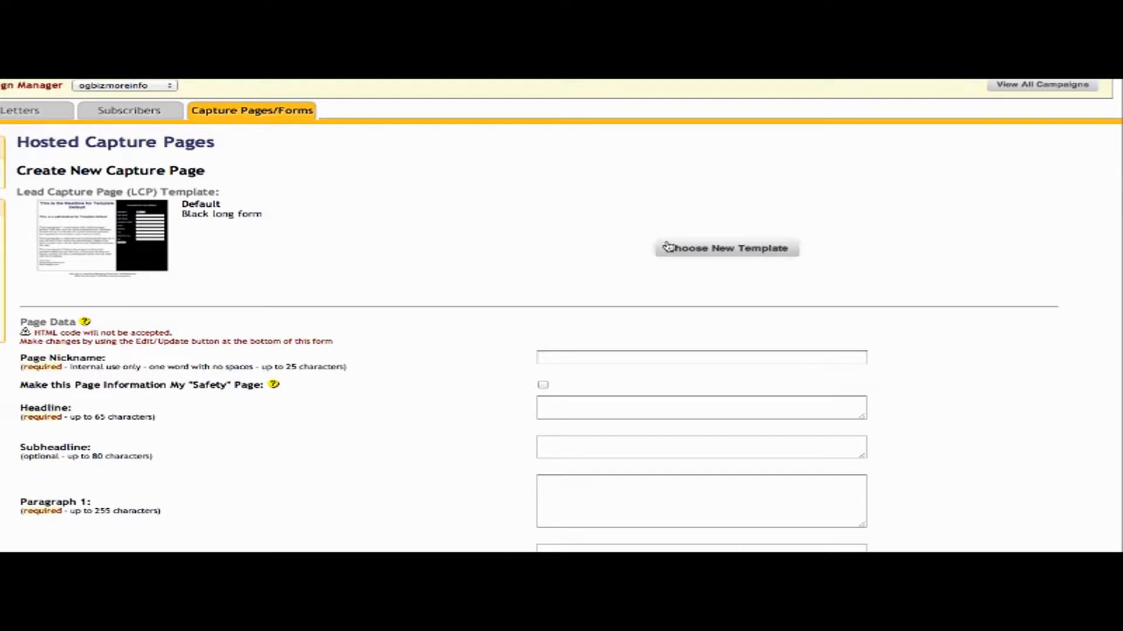
Browse all template themes to page 4 and apply the Coffee3Long template.
click(704, 252)
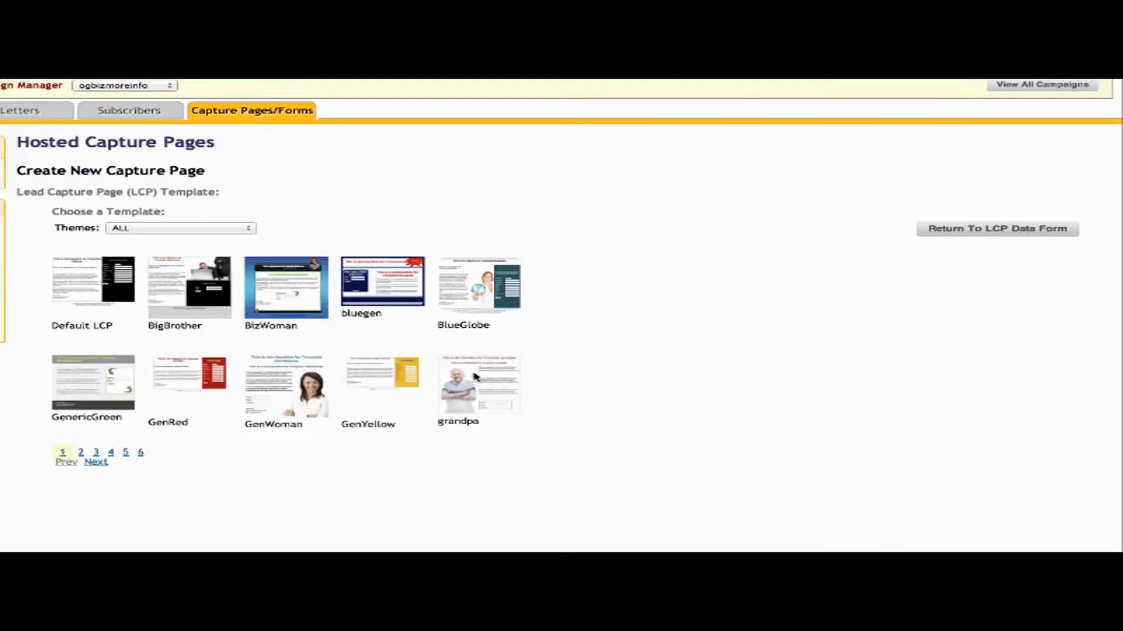
click(197, 228)
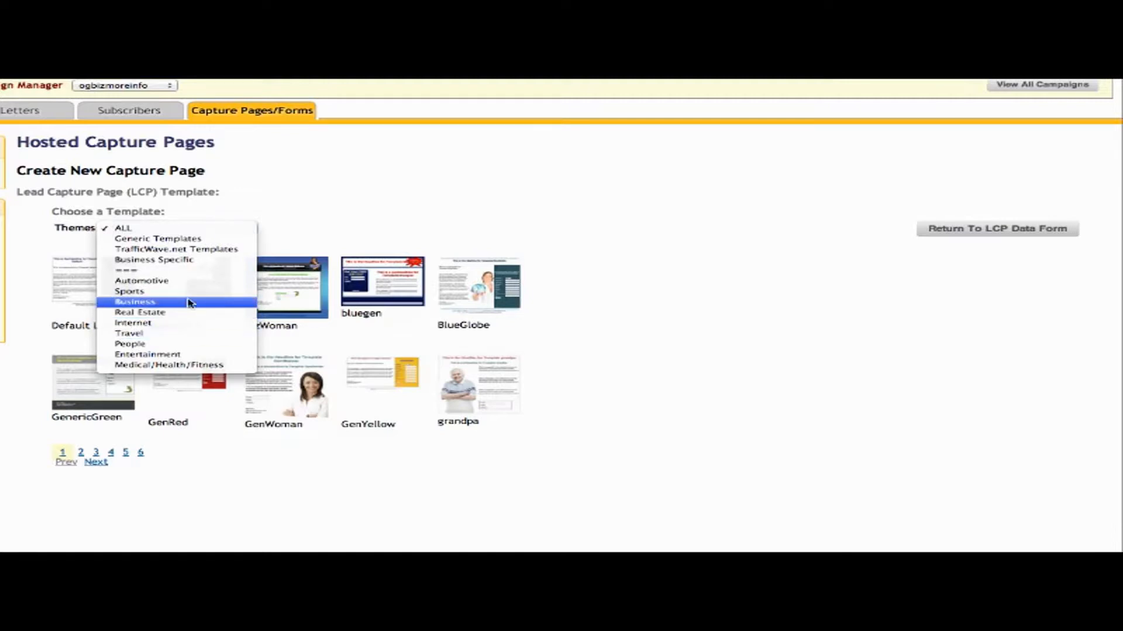
click(374, 205)
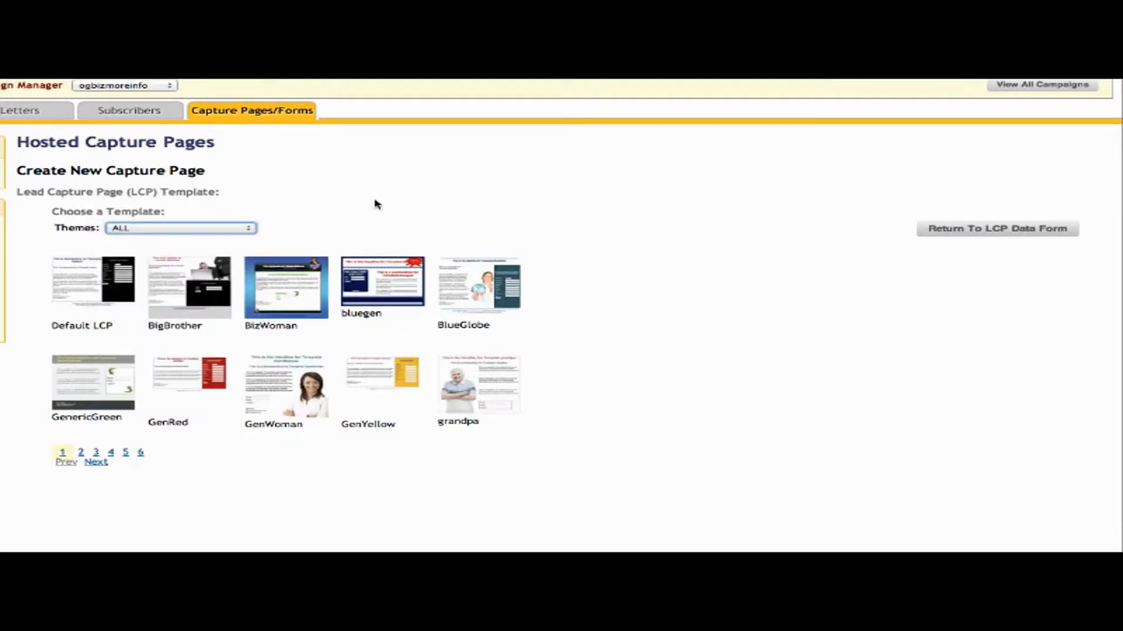
click(96, 462)
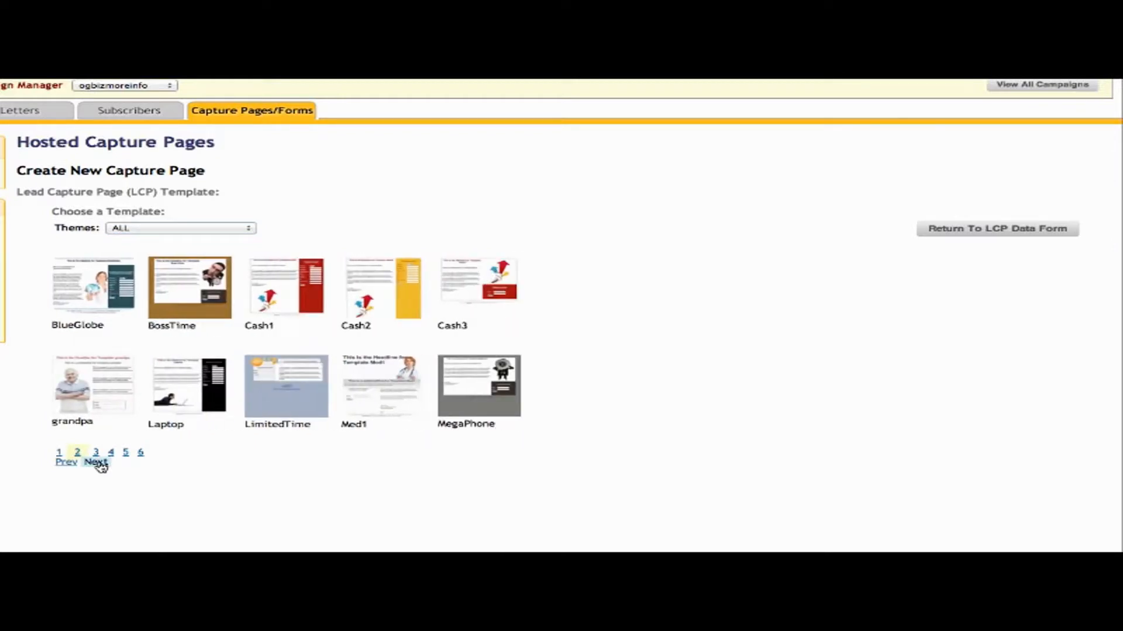
click(95, 462)
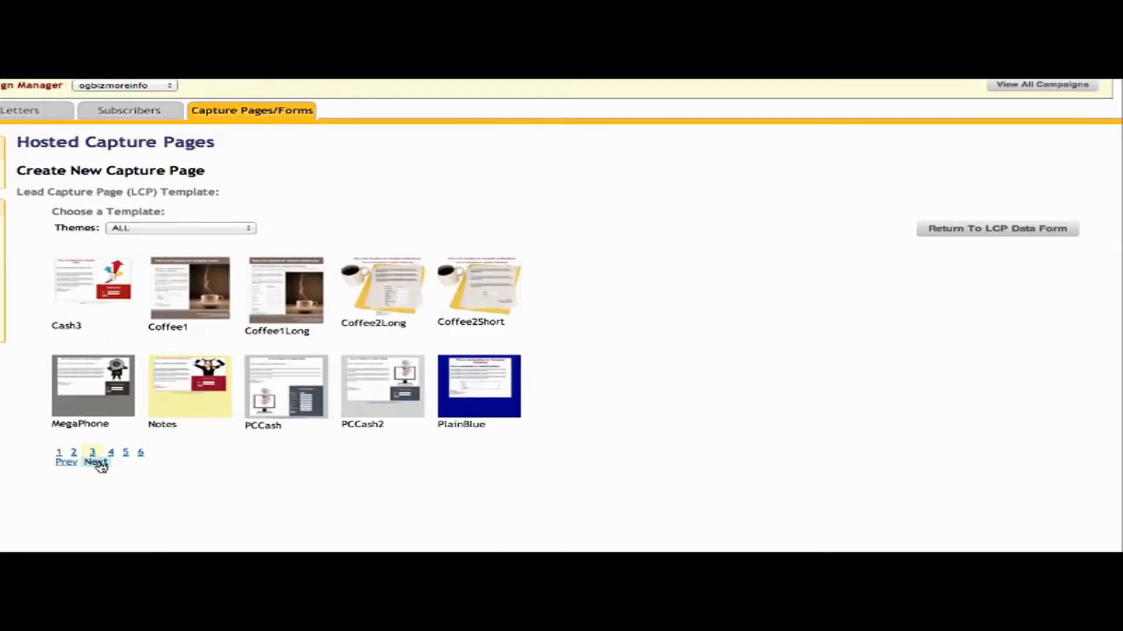
click(96, 462)
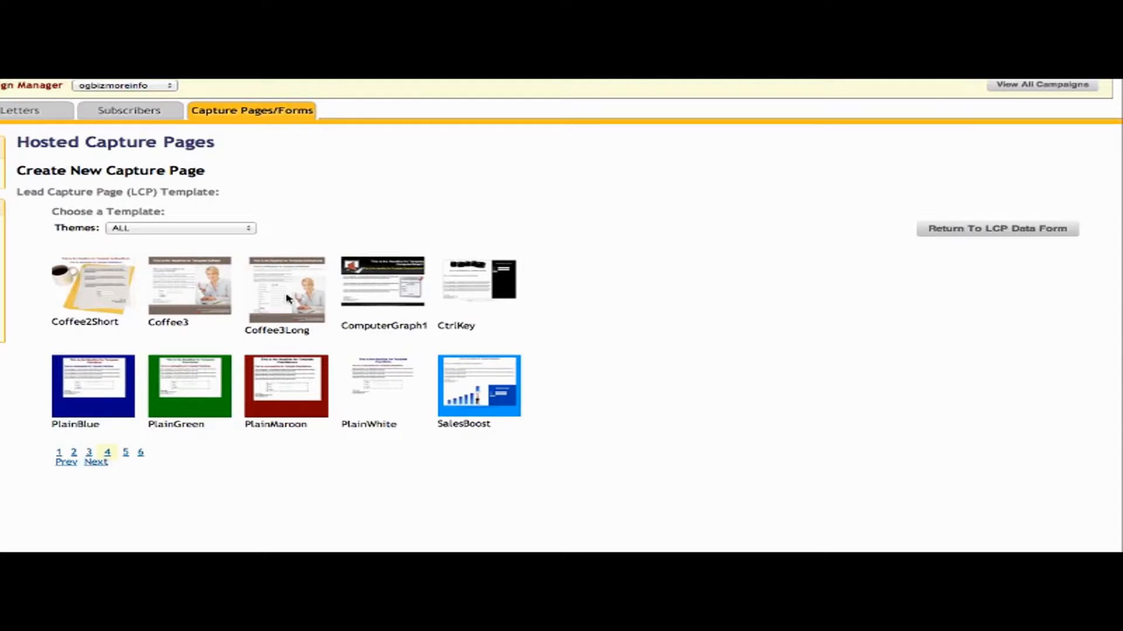
click(287, 299)
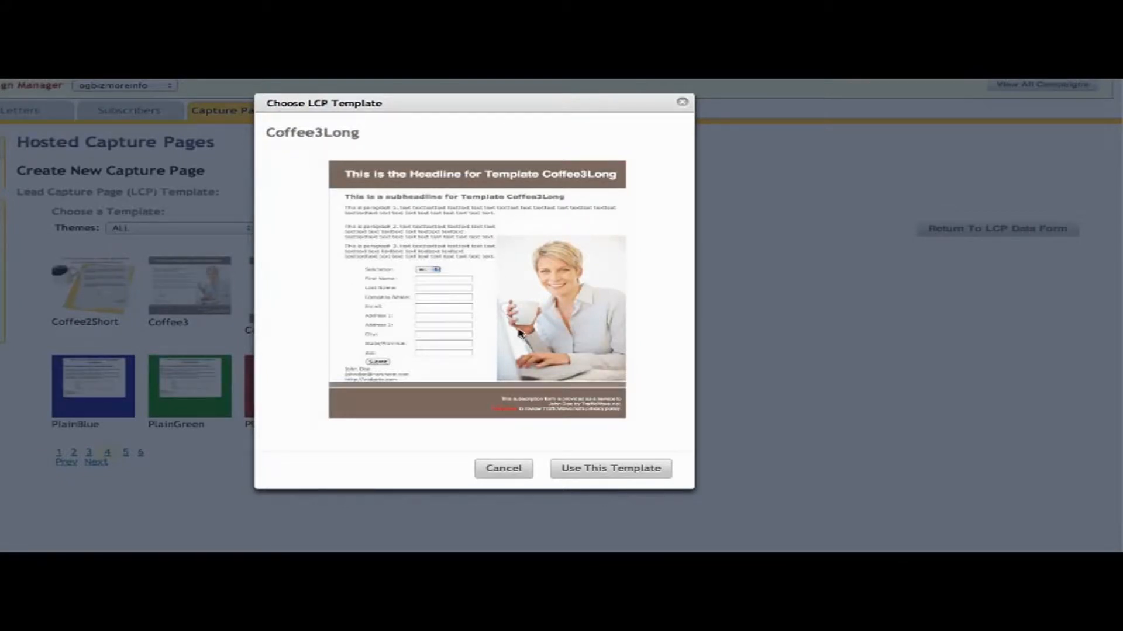
click(604, 469)
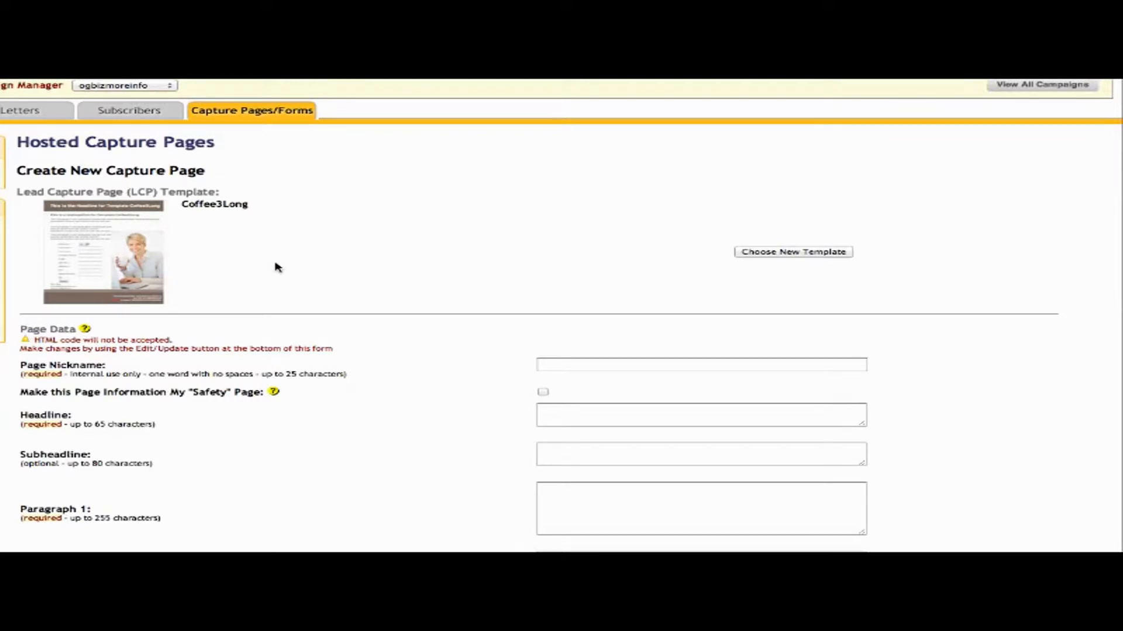
Tick Make this Page My Safety Page, leaving Page Nickname, Headline and Subheadline empty.
scroll(452, 356, down, 1)
scroll(452, 355, down, 4)
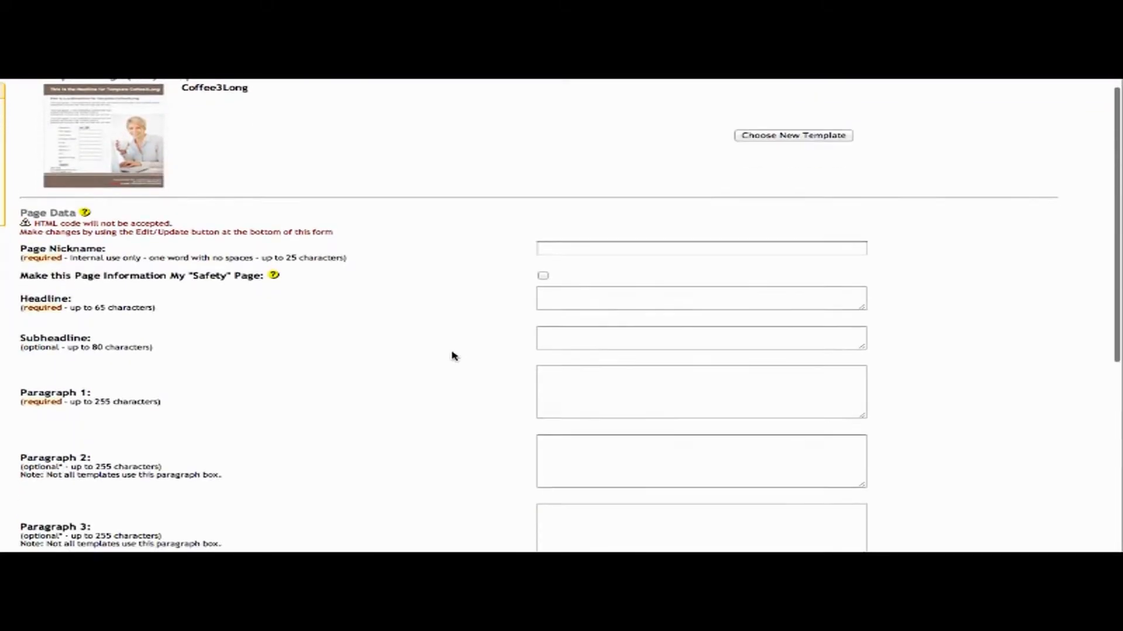
scroll(452, 355, down, 1)
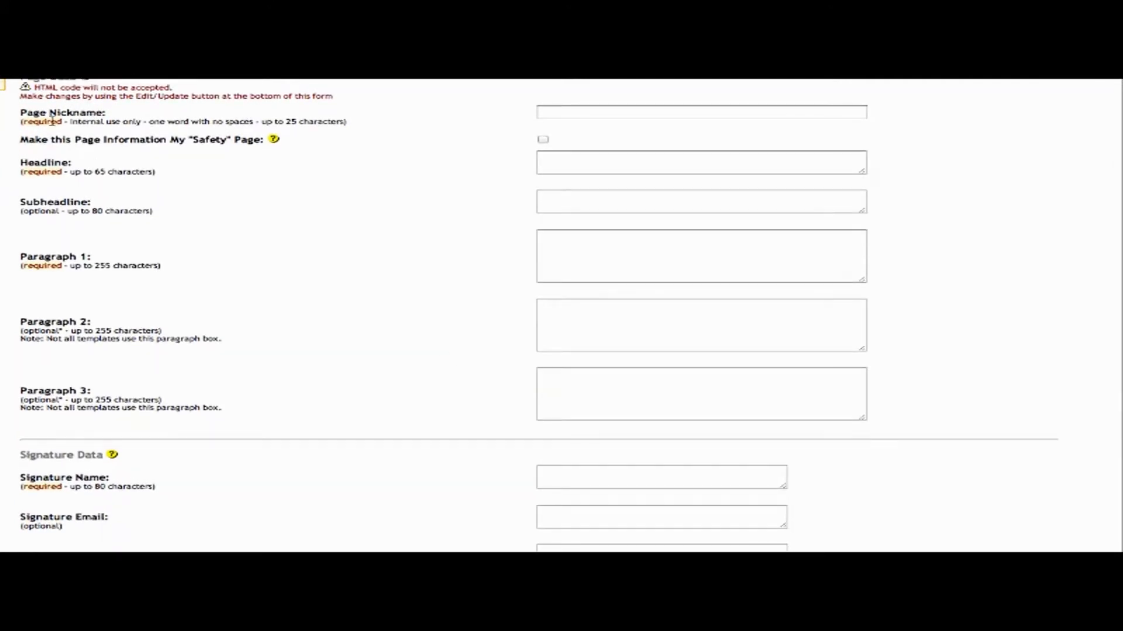
click(642, 113)
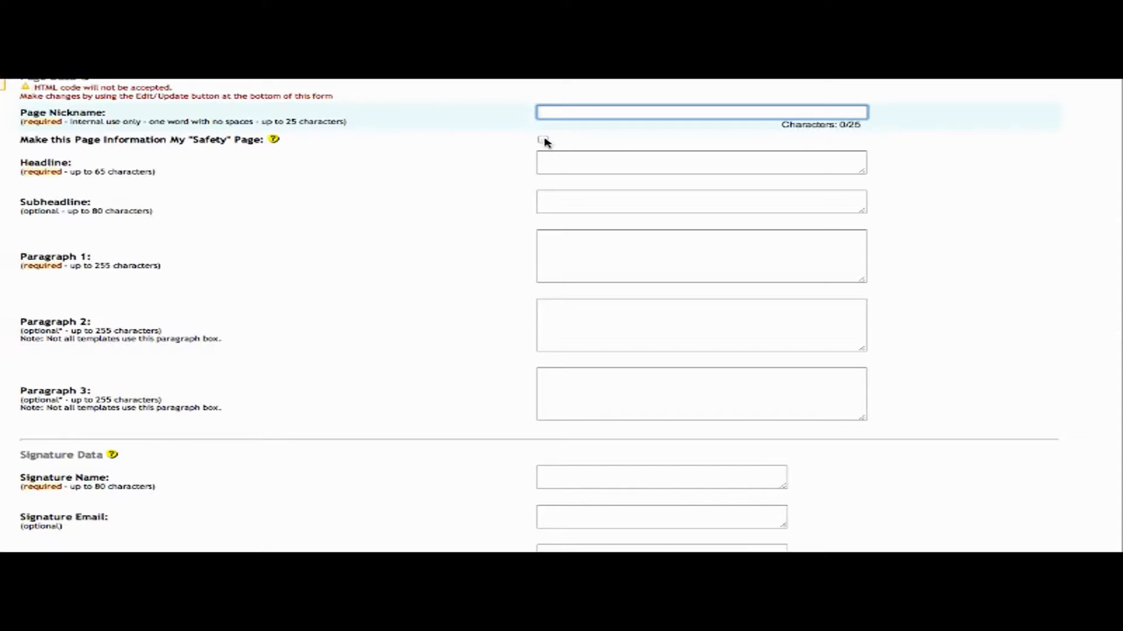
click(543, 140)
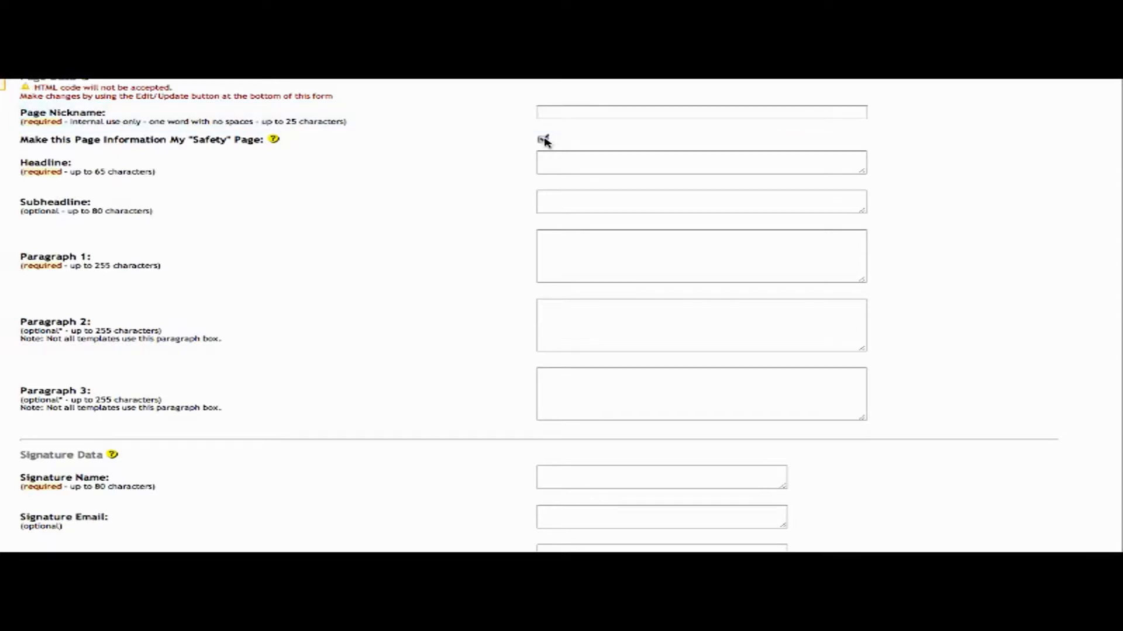
click(610, 159)
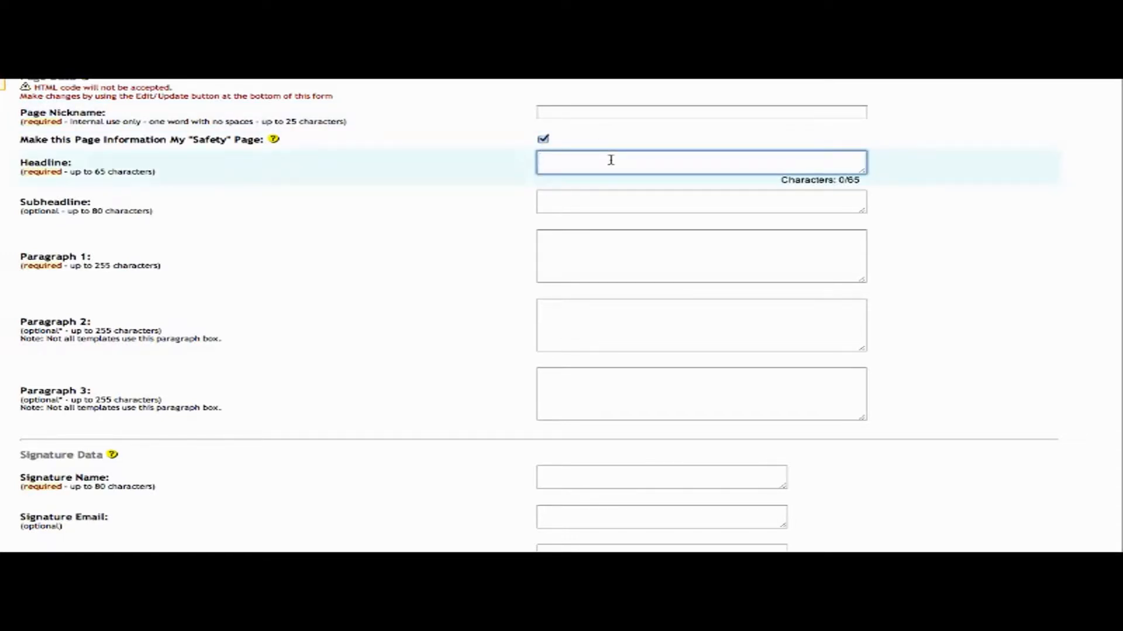
click(579, 201)
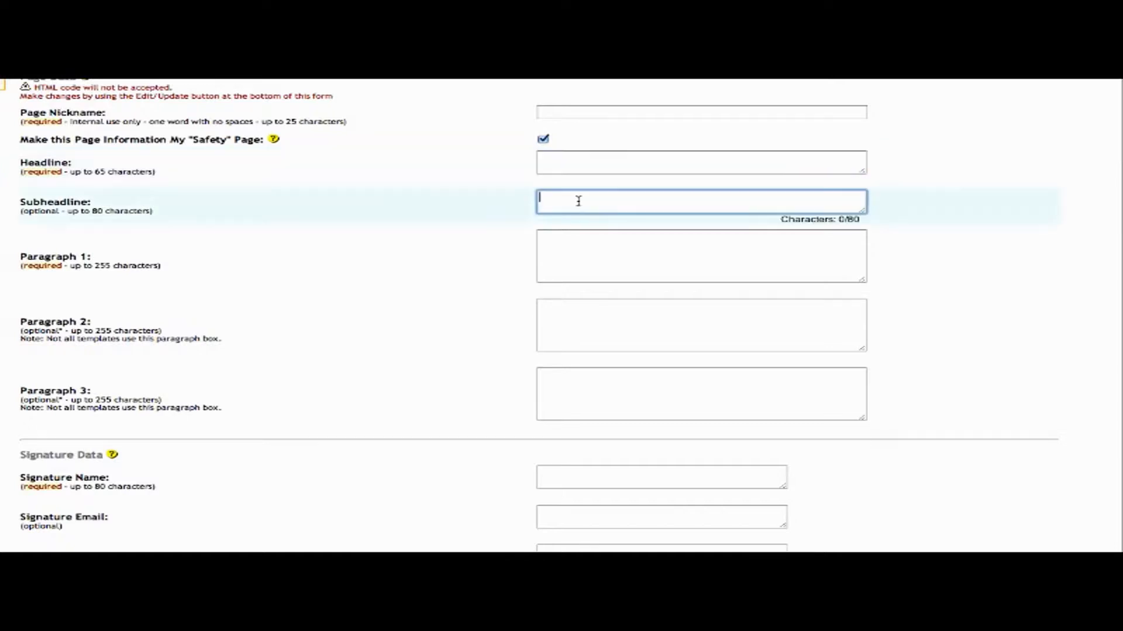
click(434, 243)
Highlight Paragraph 1's 255-character limit and leave the three paragraph boxes empty.
scroll(434, 243, down, 1)
scroll(433, 246, down, 1)
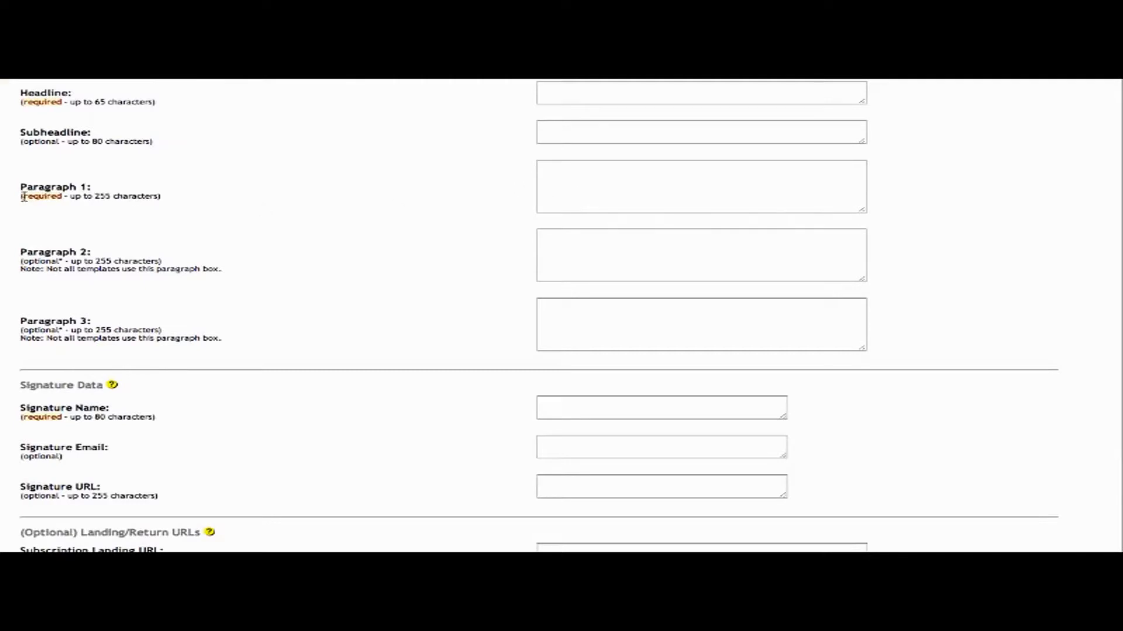
drag(24, 197, 143, 200)
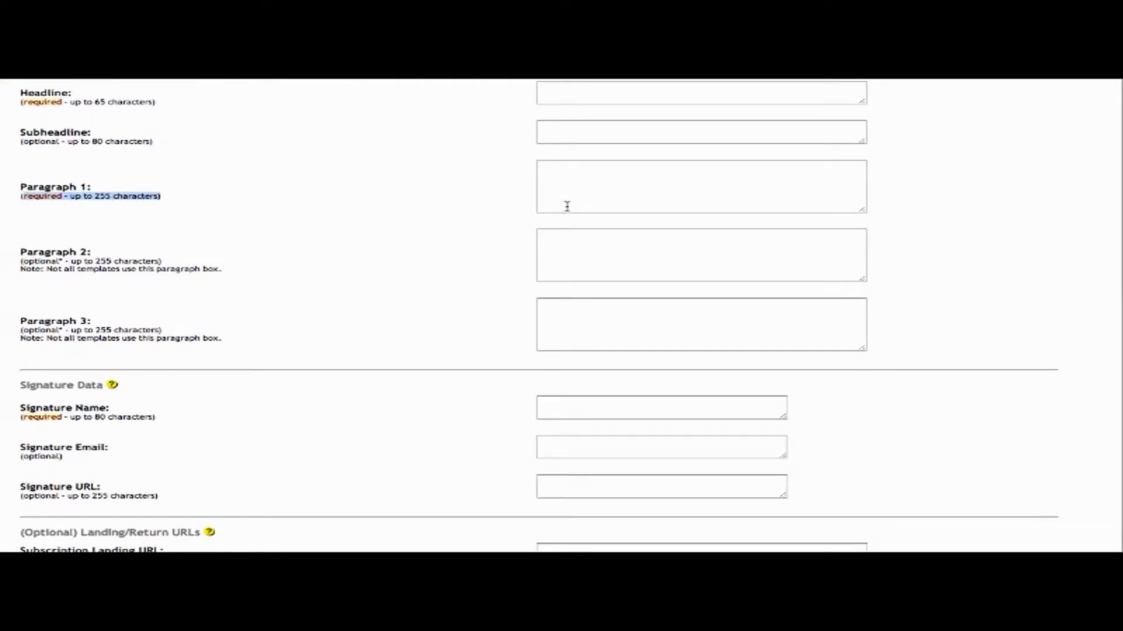
click(598, 196)
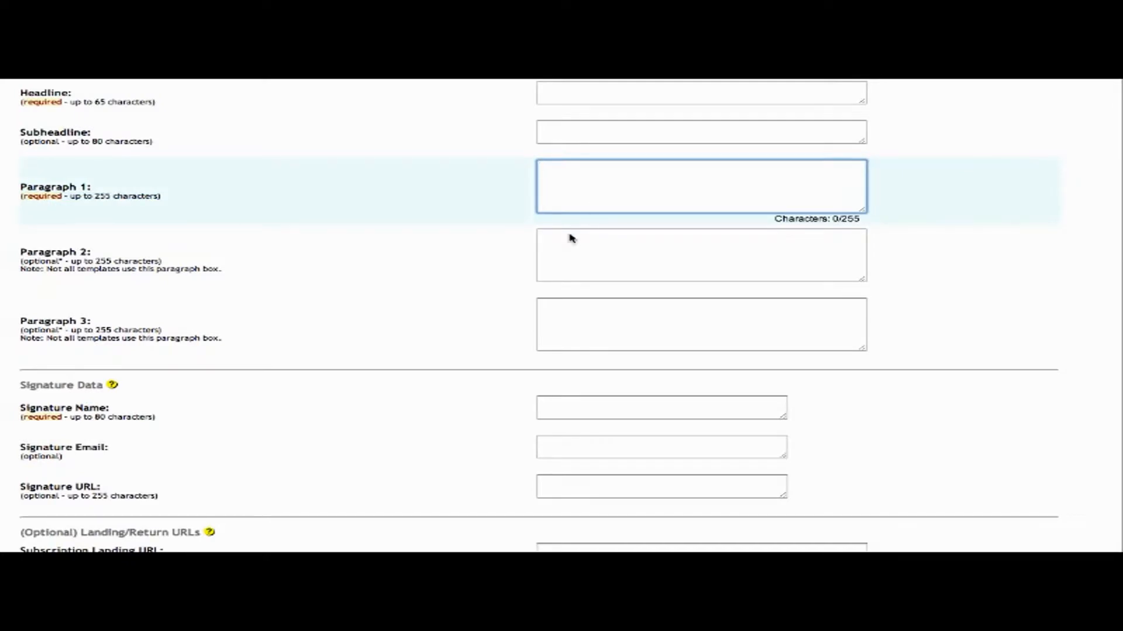
click(566, 259)
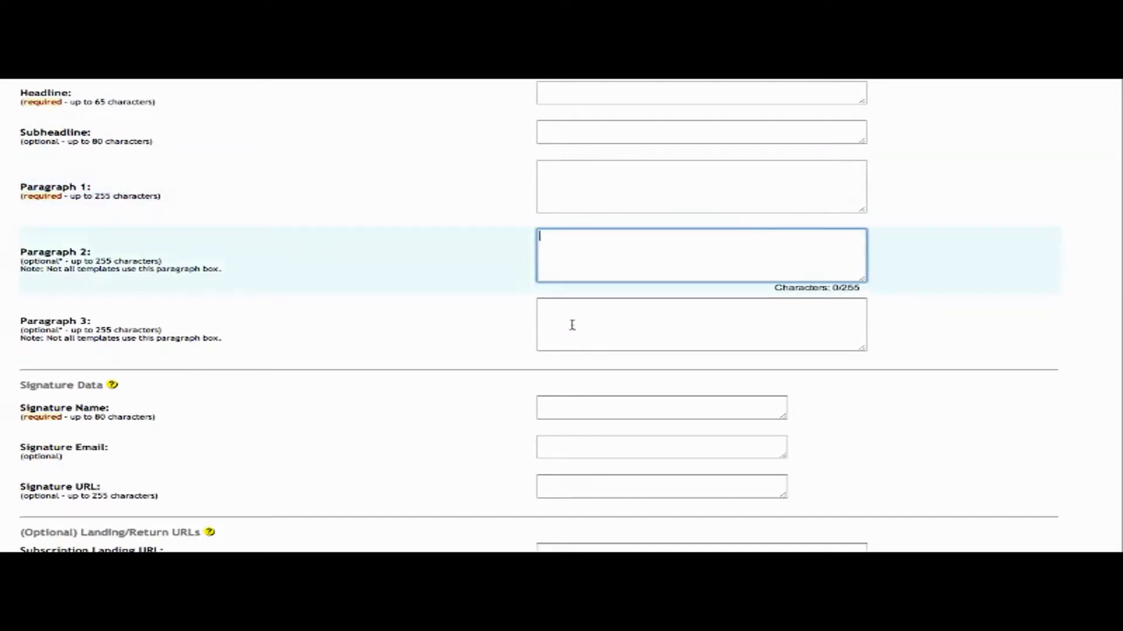
click(571, 325)
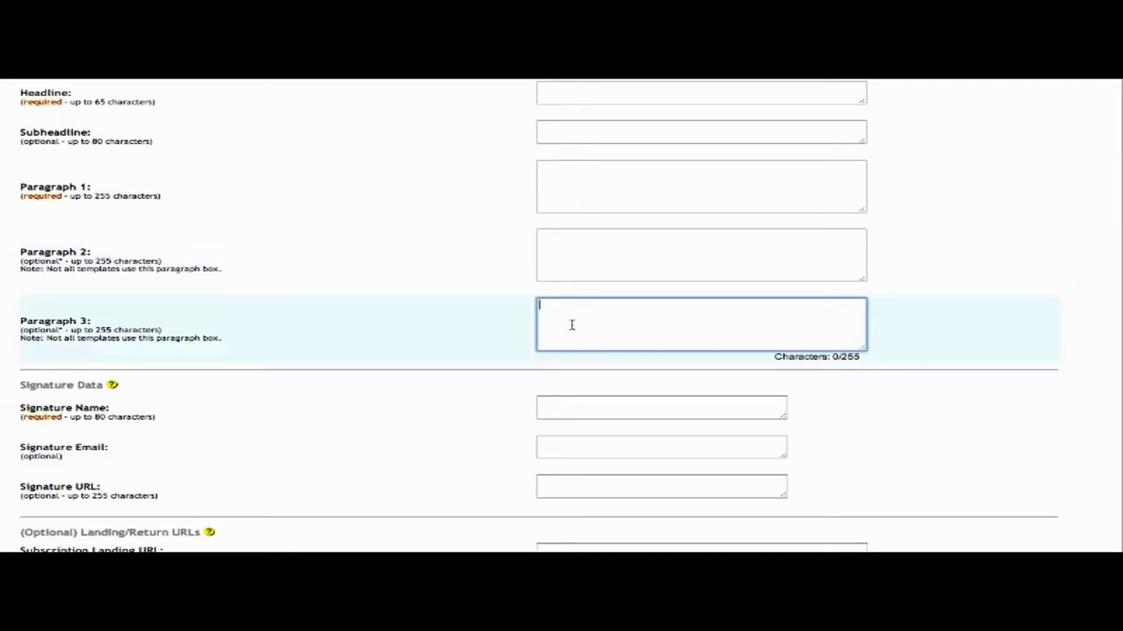
click(433, 329)
Leave the Signature Name, Signature Email and Signature URL fields empty.
scroll(434, 329, down, 3)
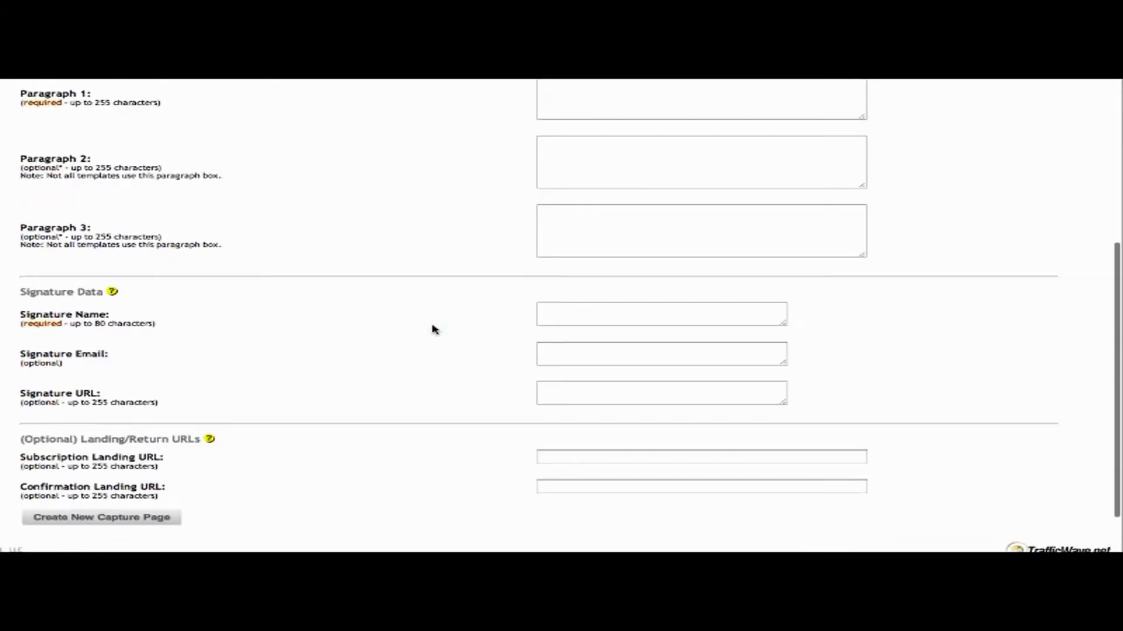
scroll(433, 329, down, 2)
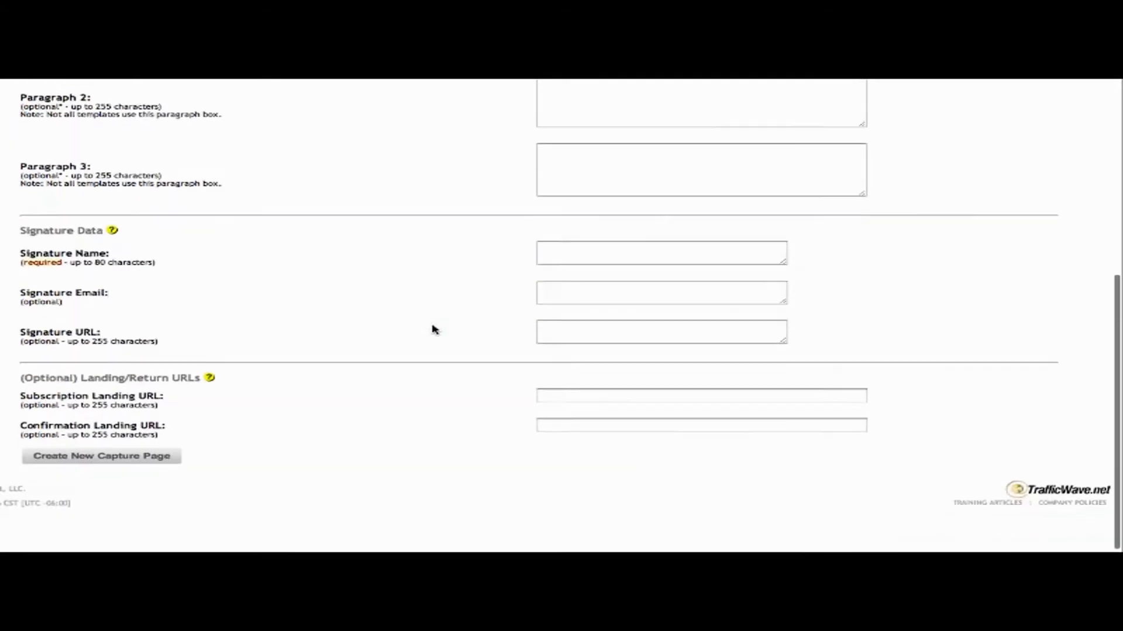
click(593, 259)
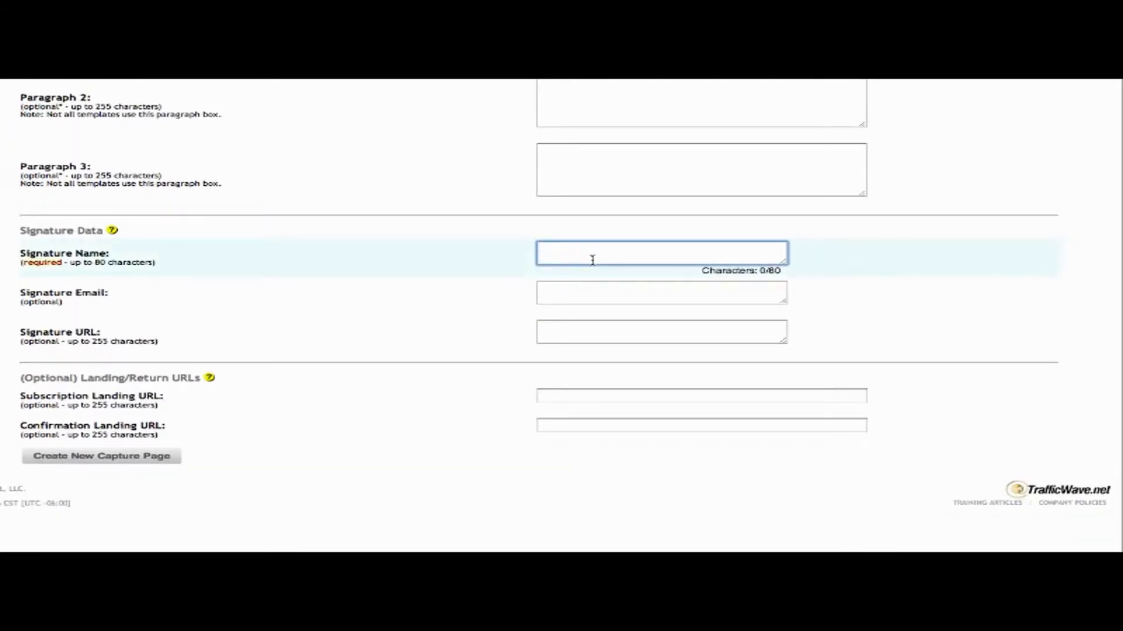
click(564, 293)
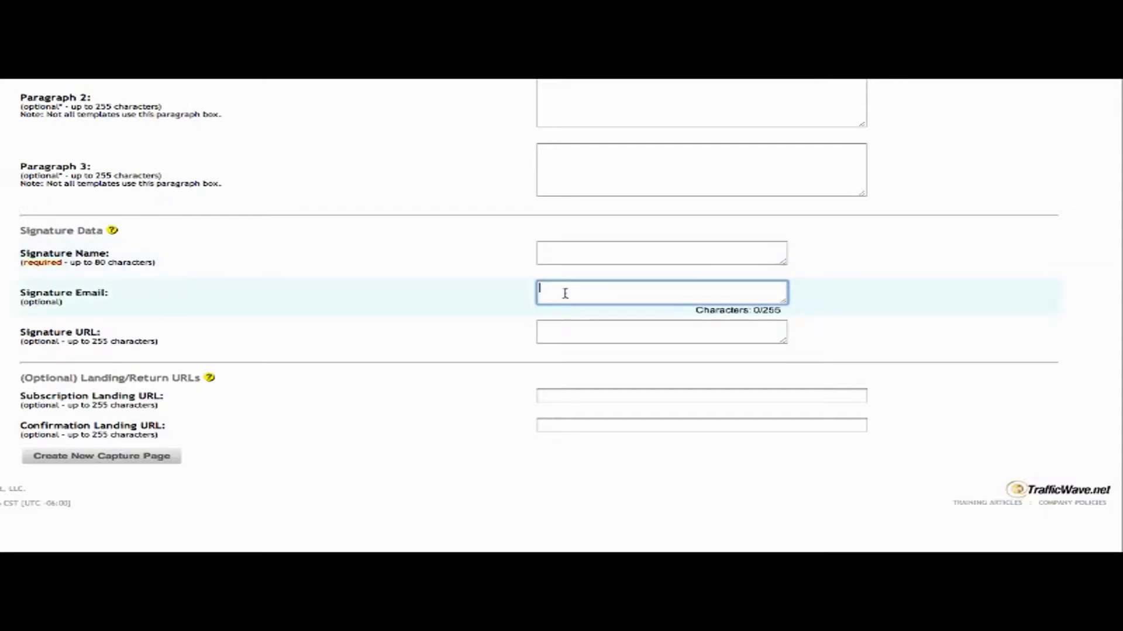
click(562, 330)
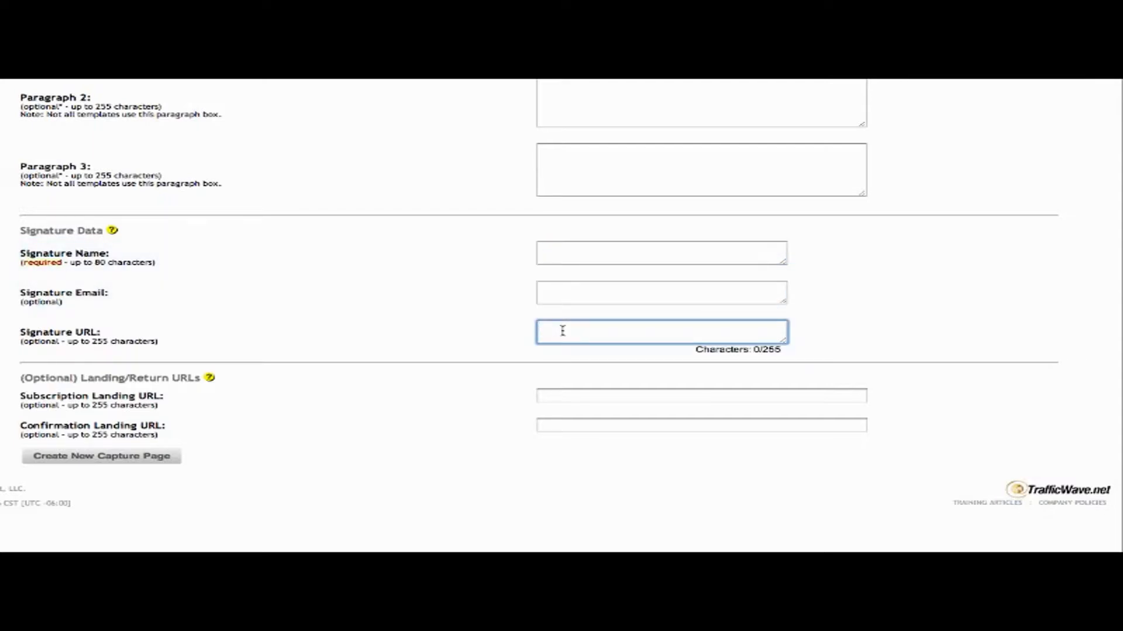
click(374, 442)
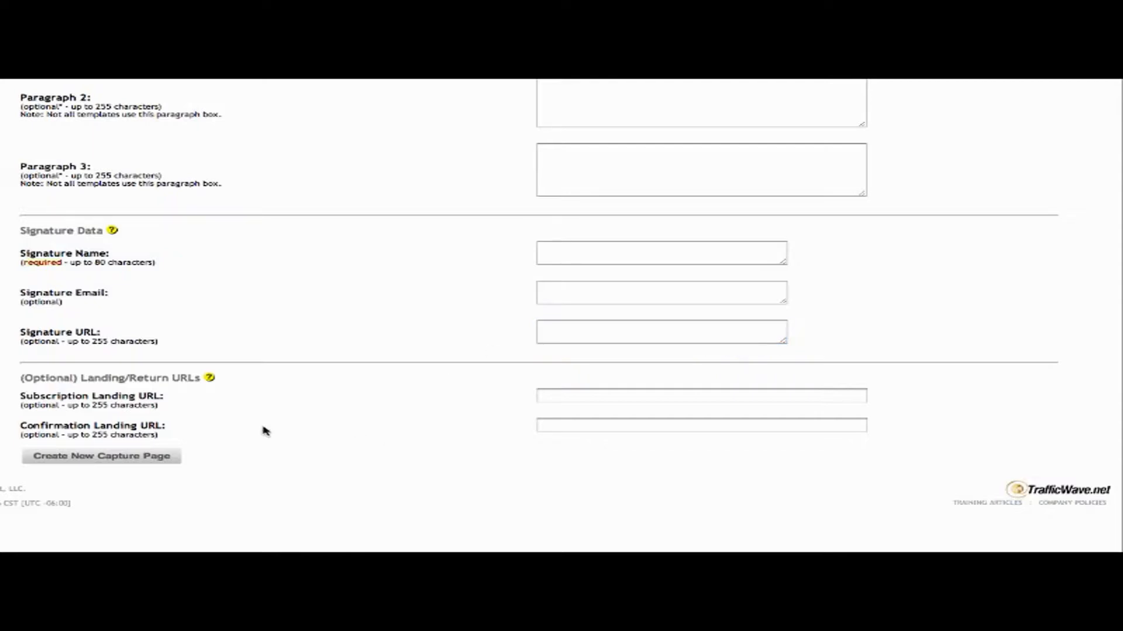
Leave the Subscription and Confirmation Landing URL fields empty.
click(639, 398)
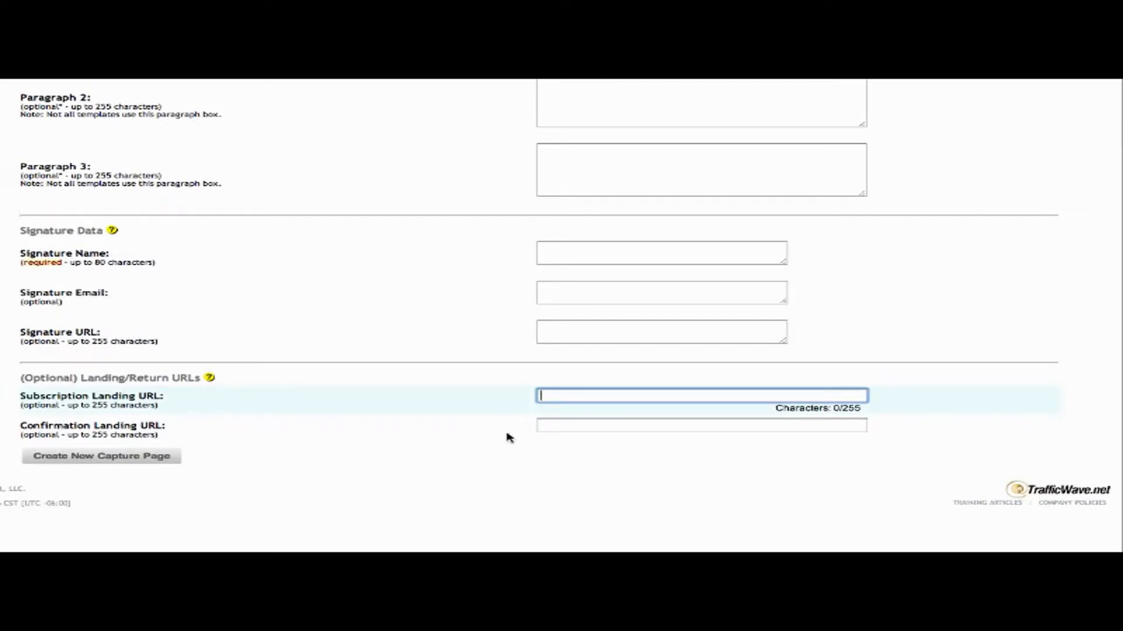
click(582, 427)
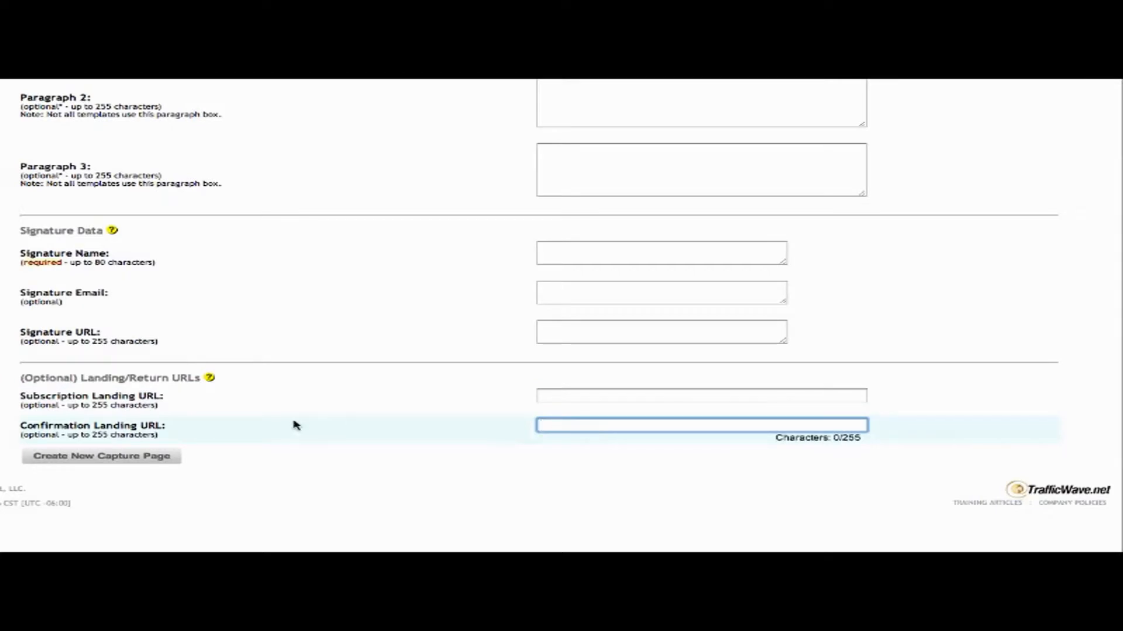
click(351, 393)
scroll(351, 394, up, 10)
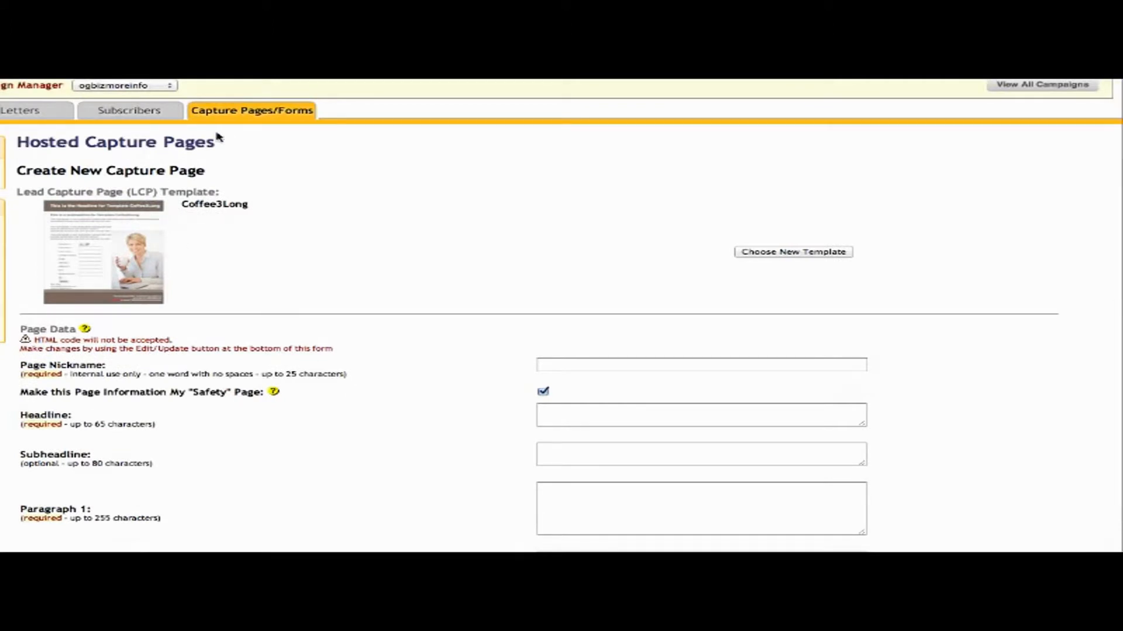
Return to the Hosted Capture Pages list and preview the Coffee3Long OgBizMoreInfo page.
mouse_move(237, 114)
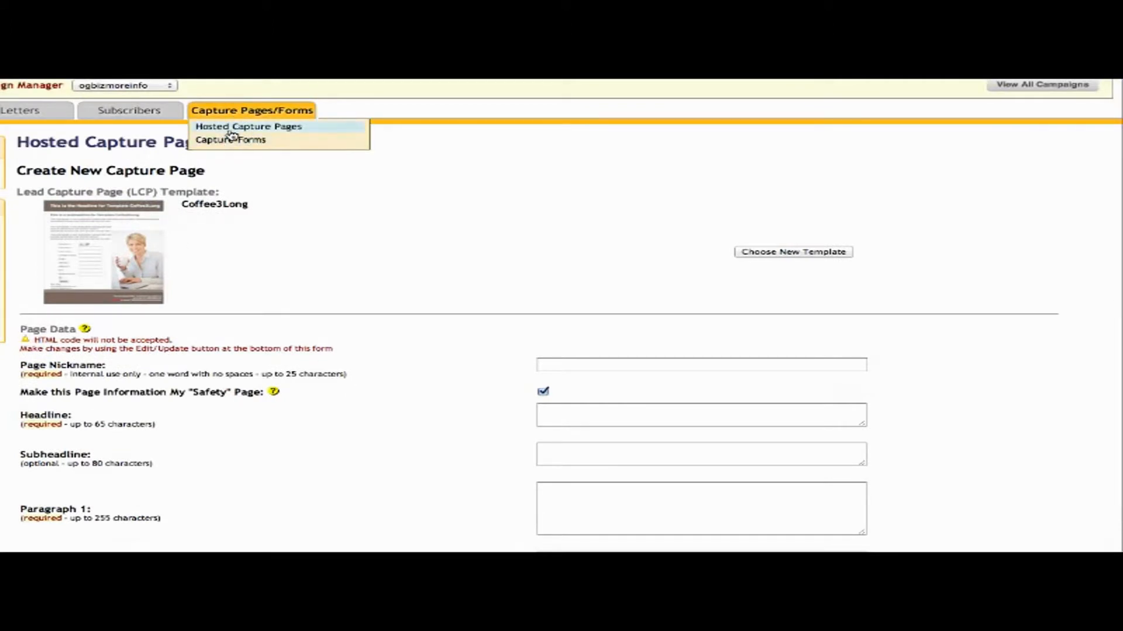
click(232, 130)
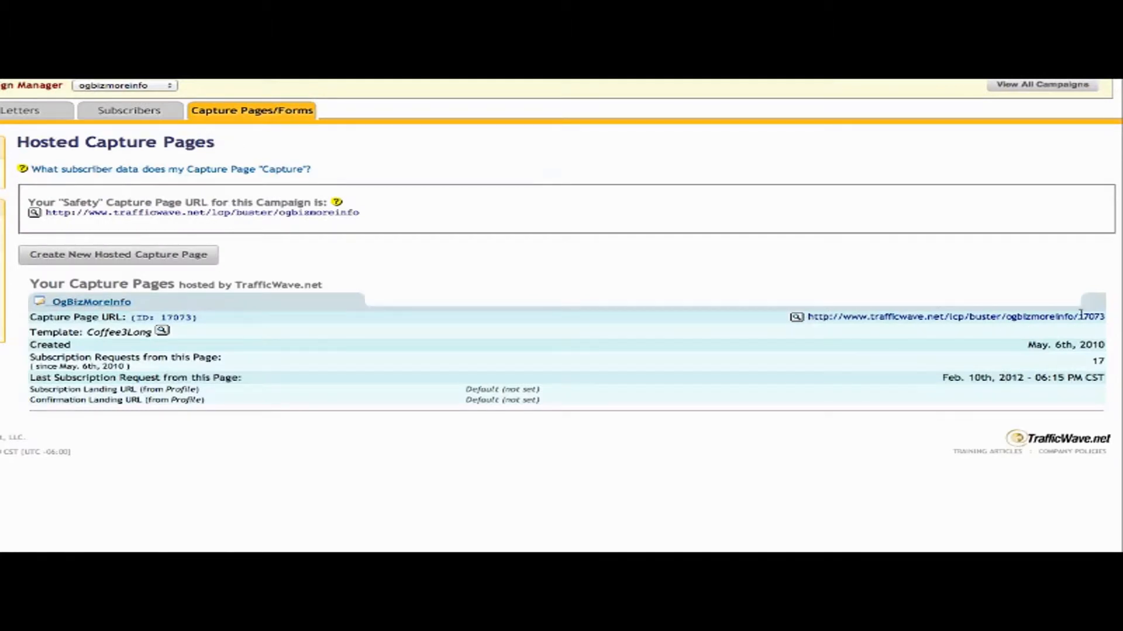
drag(1110, 319, 1014, 310)
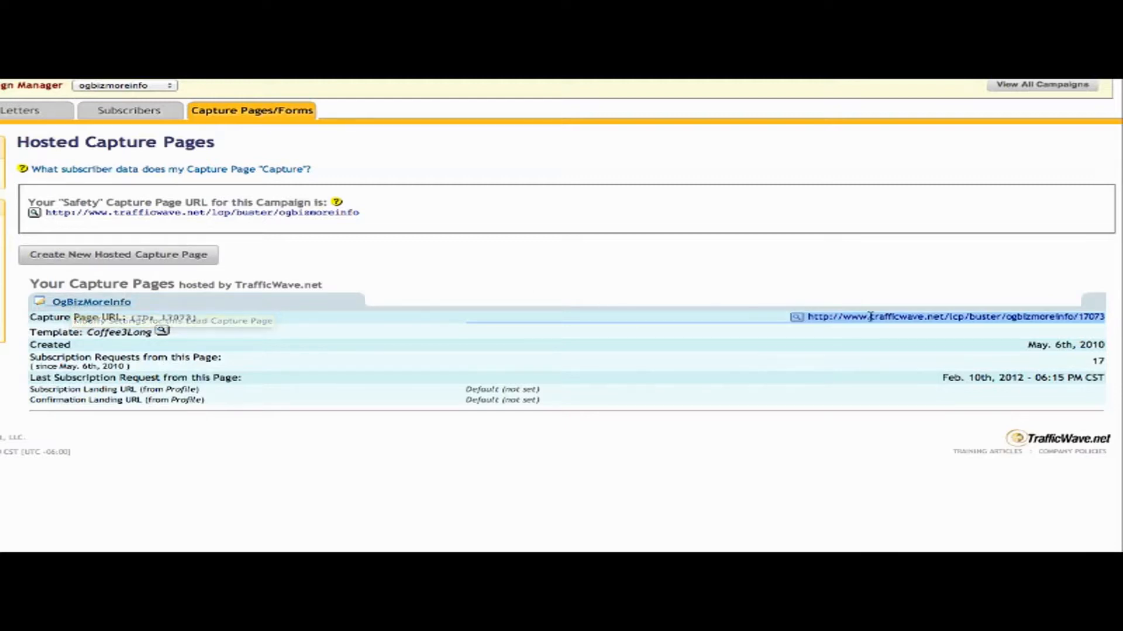
click(798, 318)
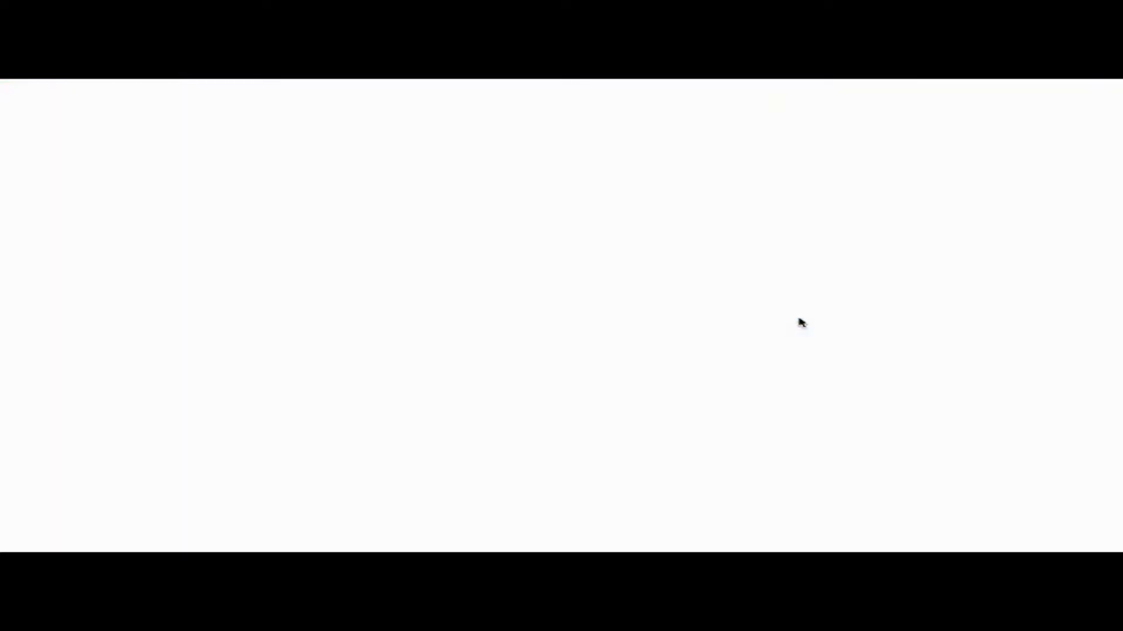
Scroll up and down through the coffee signup capture page preview.
scroll(875, 289, up, 1)
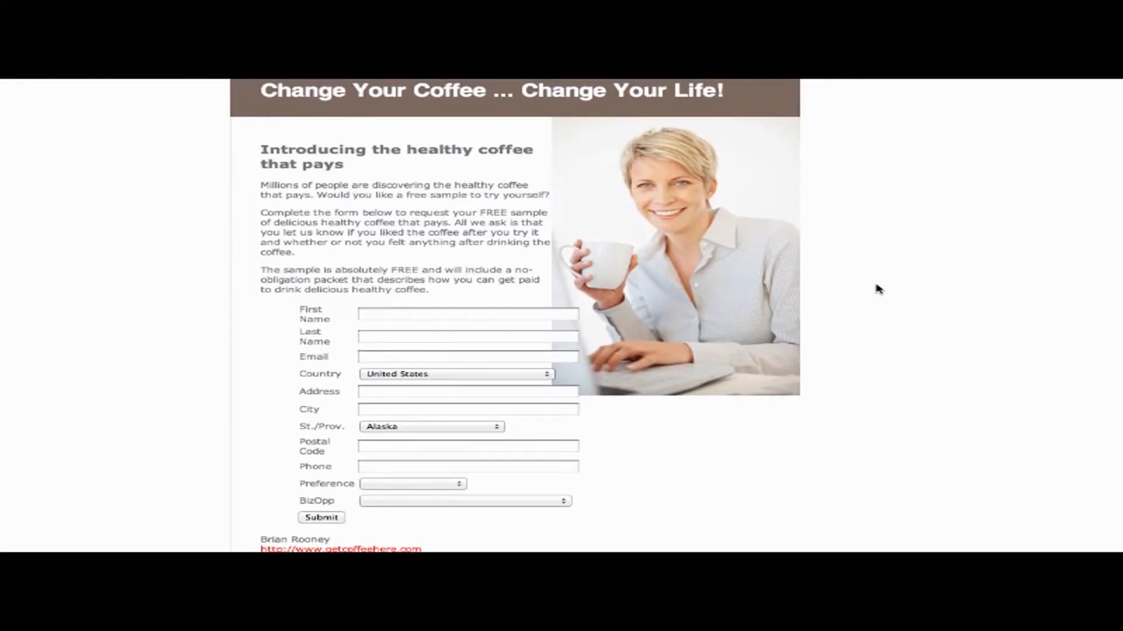
scroll(878, 289, down, 1)
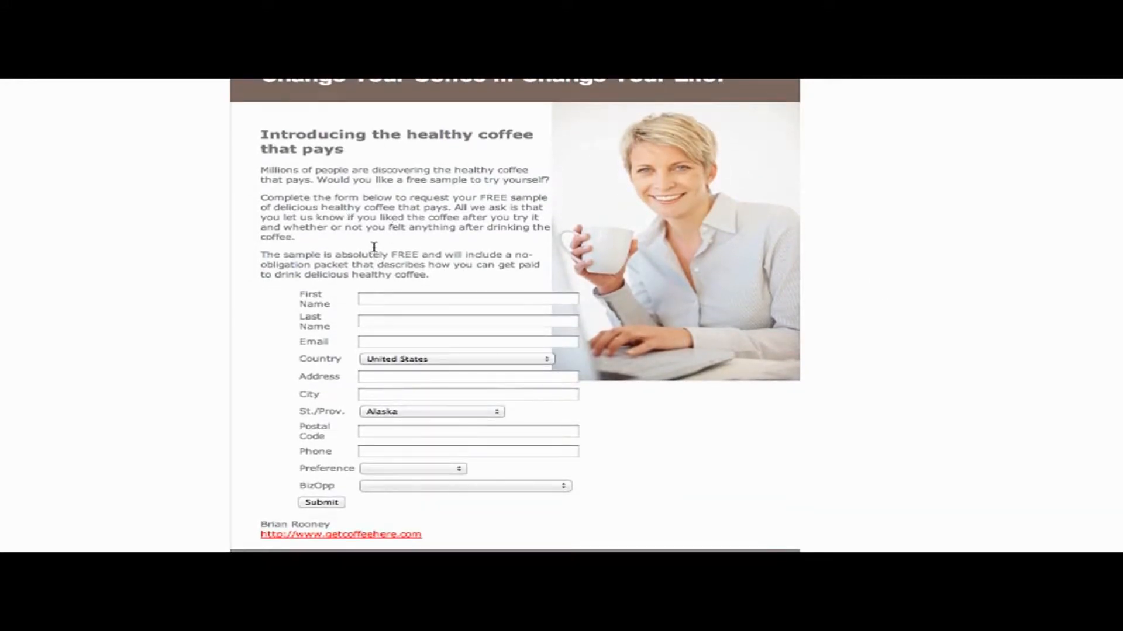
scroll(377, 247, down, 4)
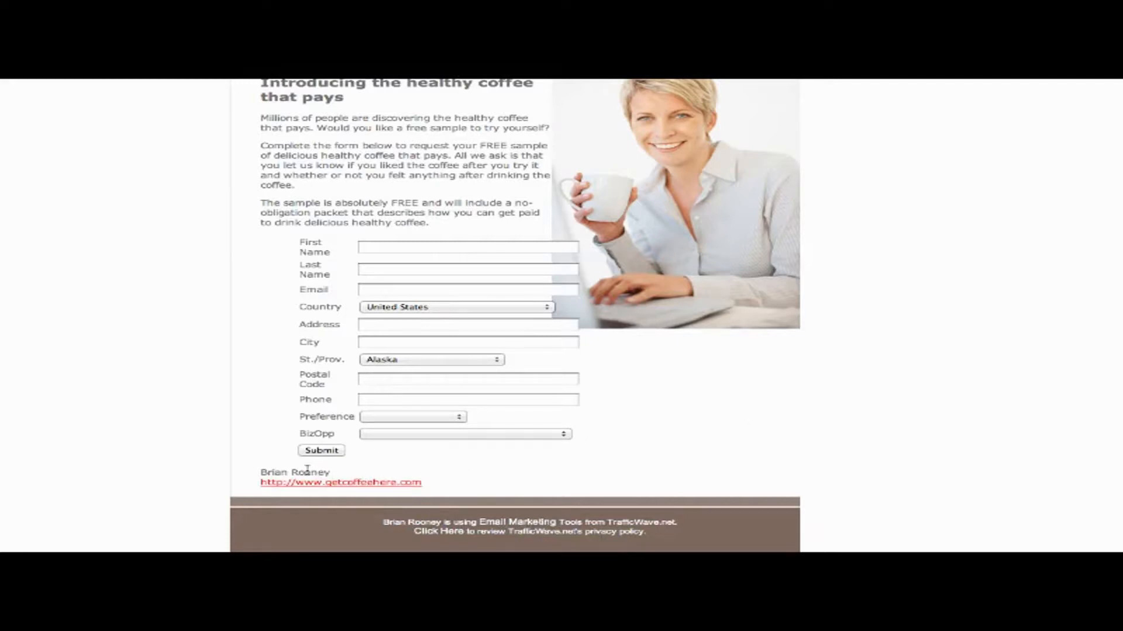
scroll(861, 405, up, 2)
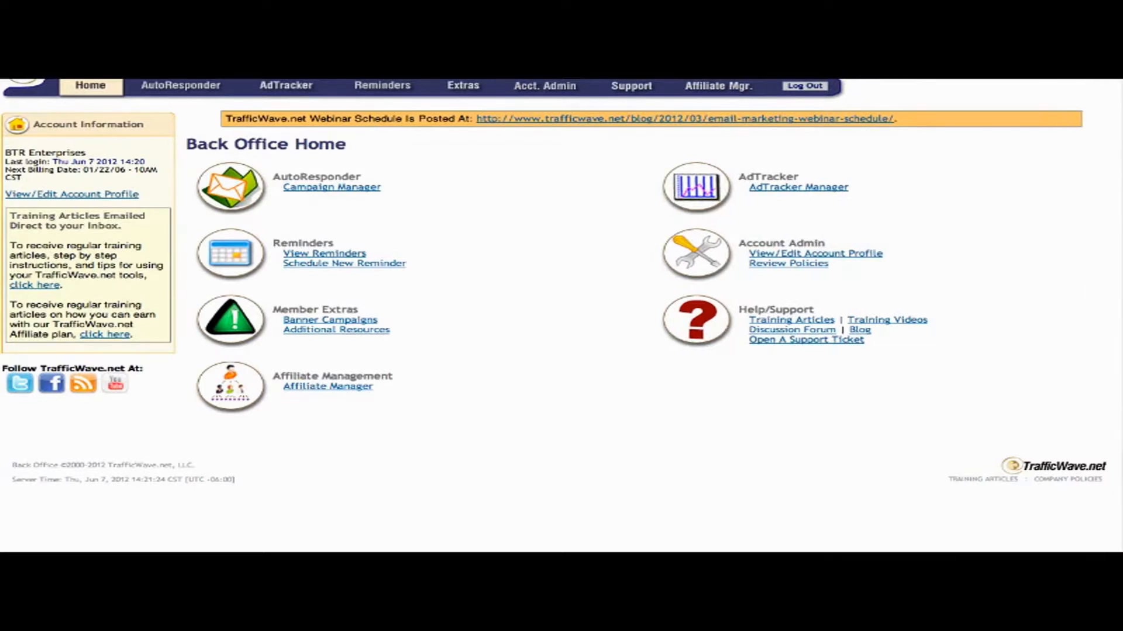
From Campaign Manager, open the demo campaign and create a new letter under Letters.
click(314, 195)
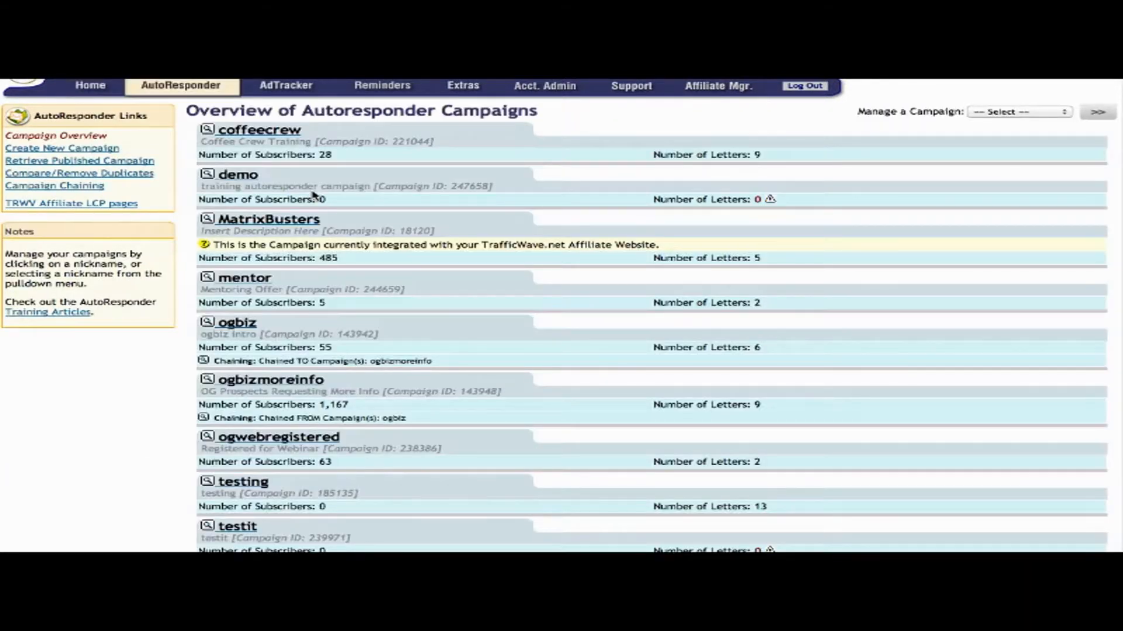
click(238, 175)
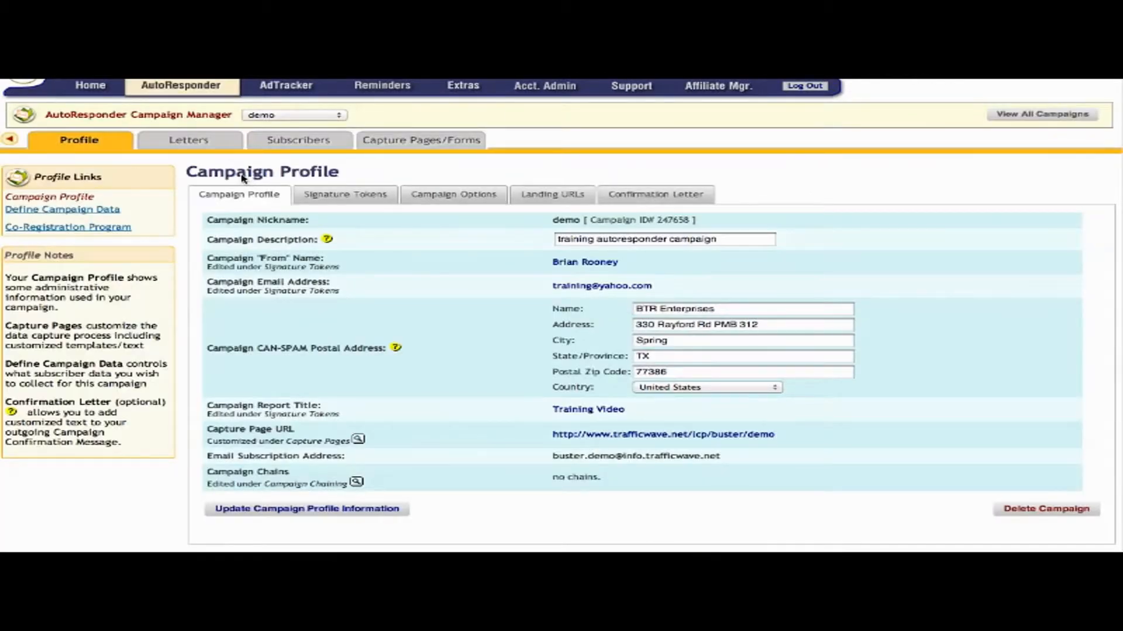
mouse_move(175, 146)
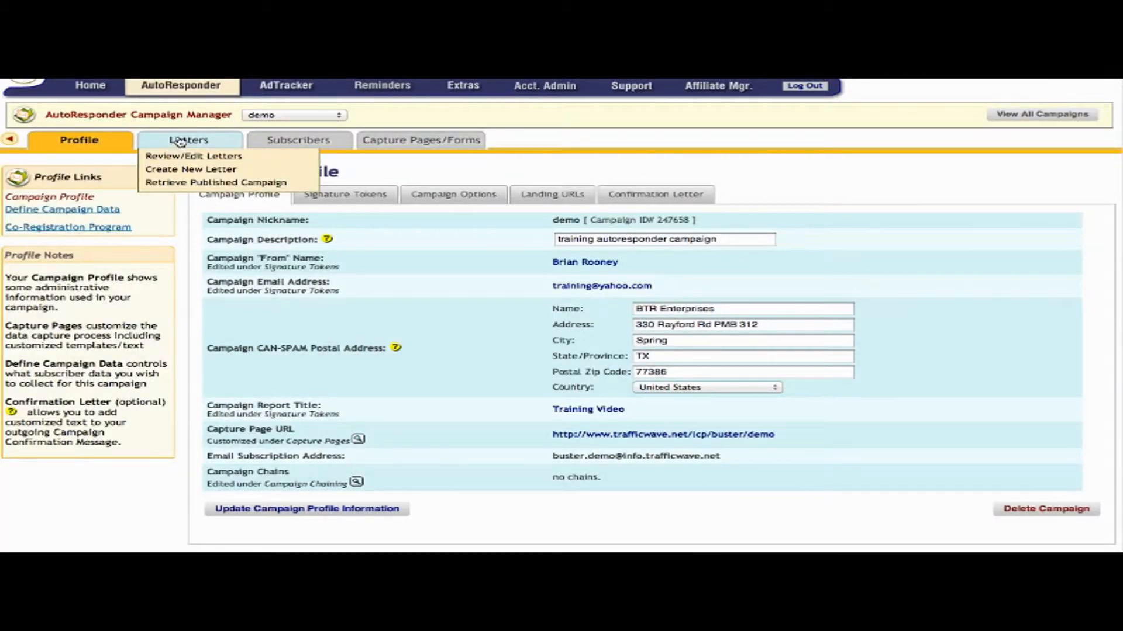
click(186, 171)
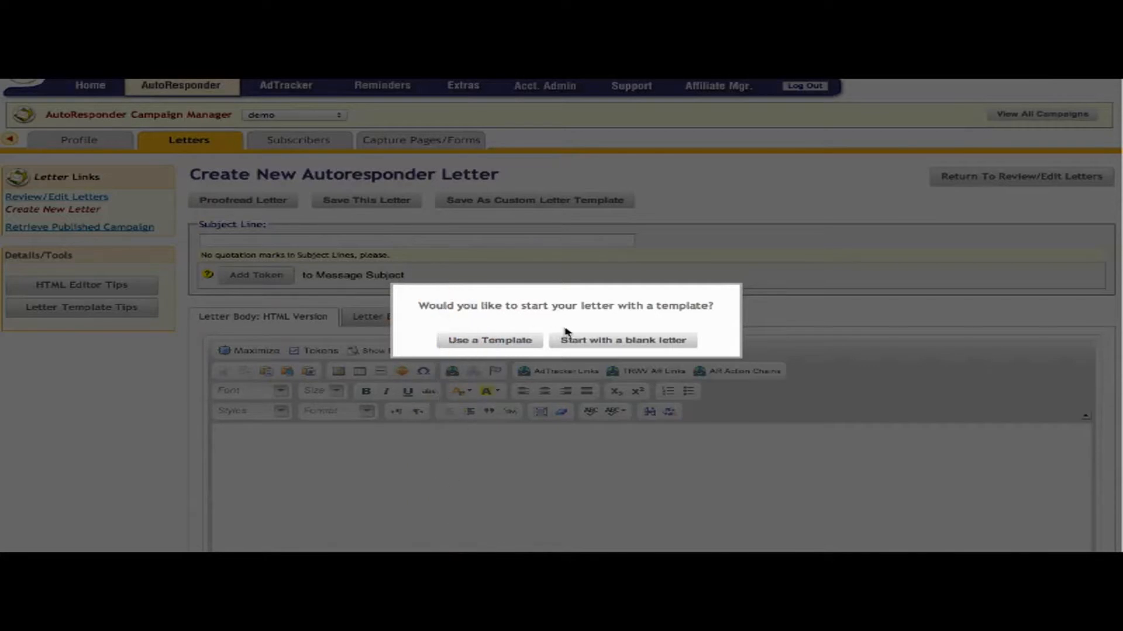
Start a blank letter with subject '**FIRSTNAME** - Here is your Newsletter'.
click(588, 342)
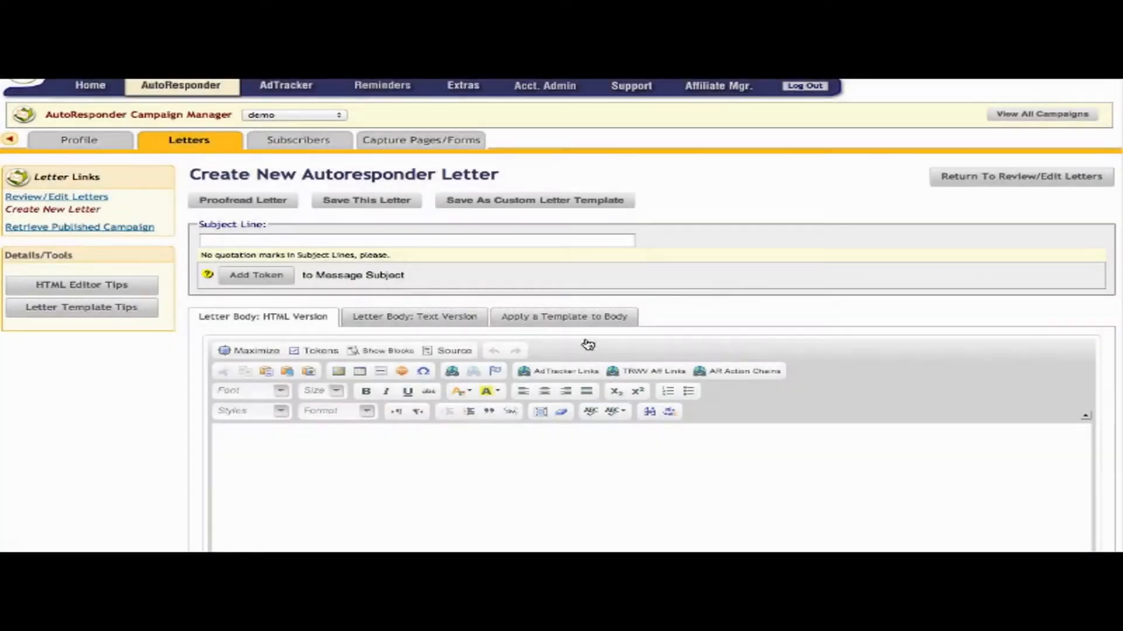
click(446, 242)
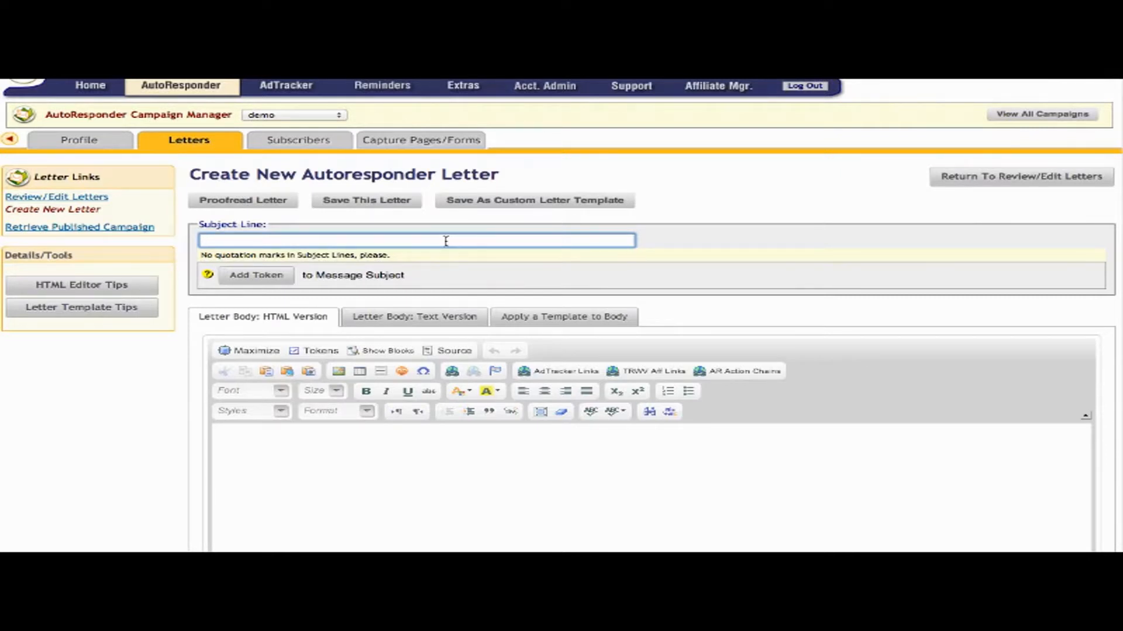
click(257, 276)
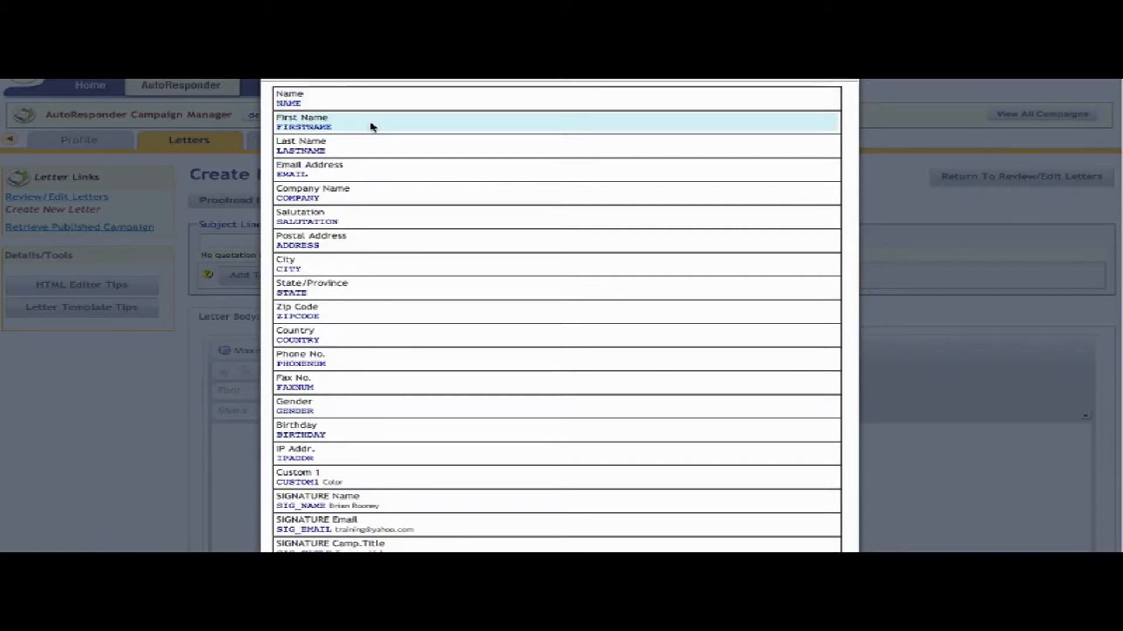
click(370, 127)
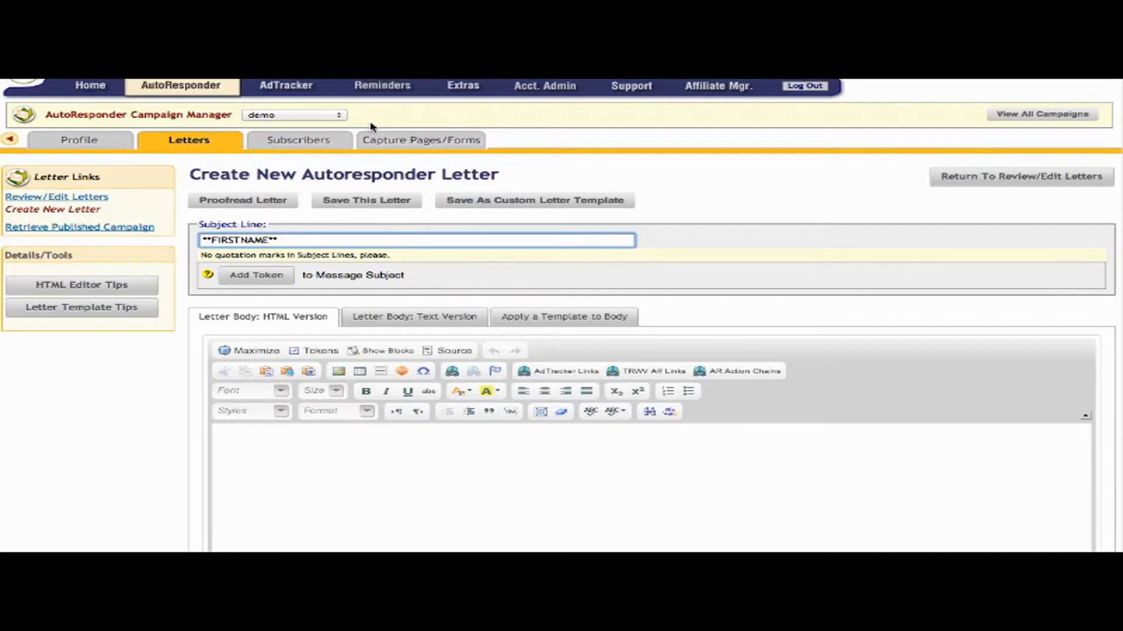
text(- Here is your Newsletter)
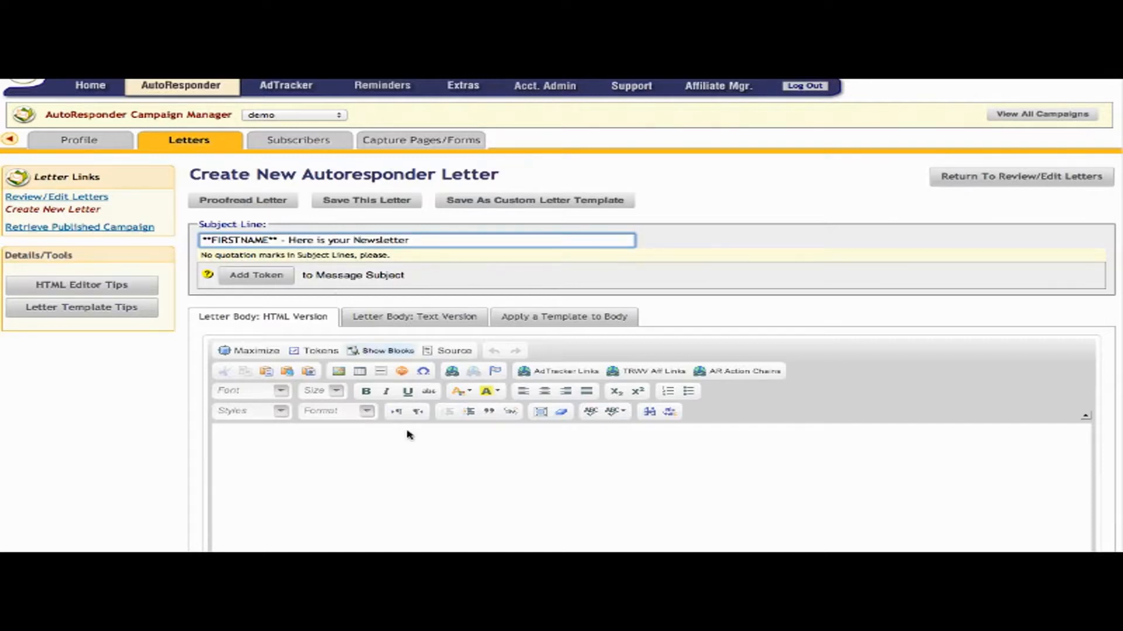
click(403, 480)
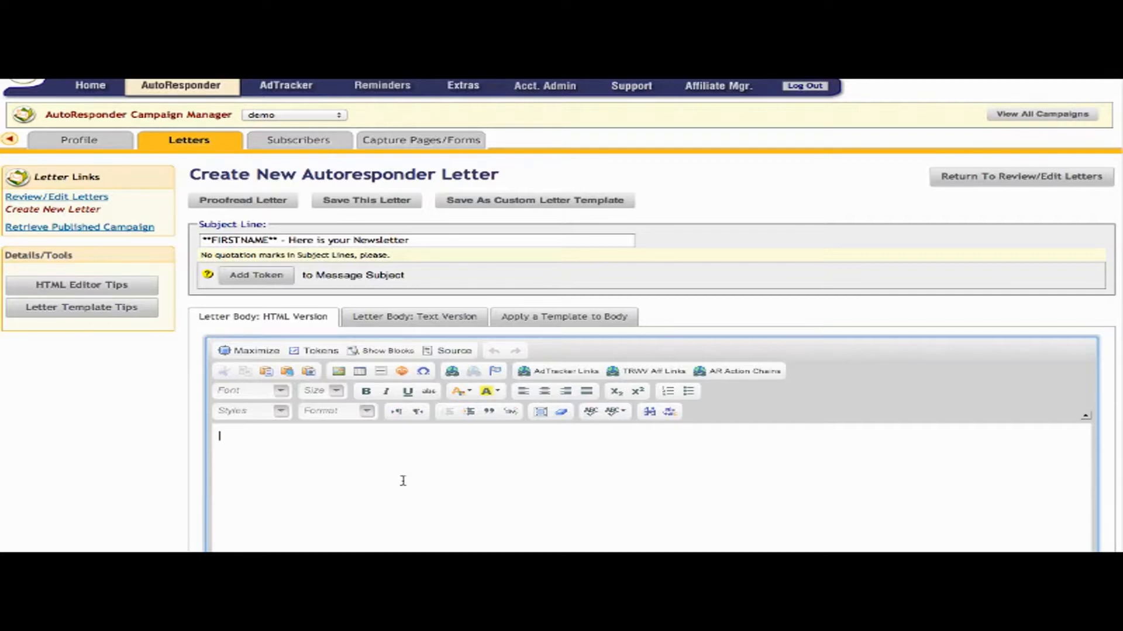
Write 'Hello, **FIRSTNAME**' followed by the line 'Welcome to our newsletter.'.
text(Hello,)
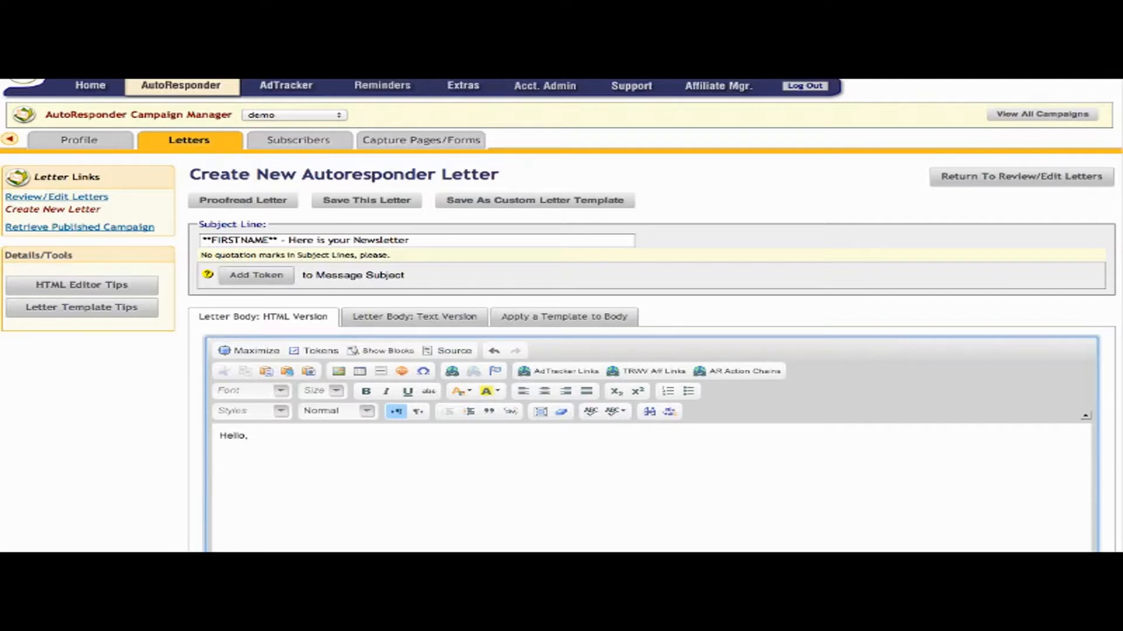
click(315, 351)
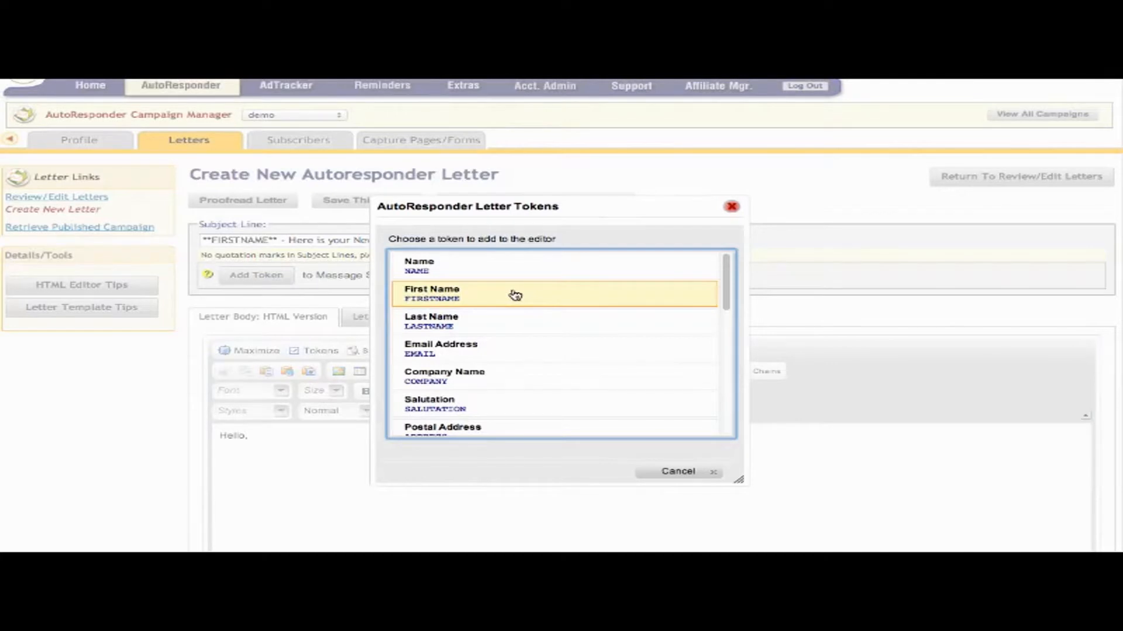
click(515, 295)
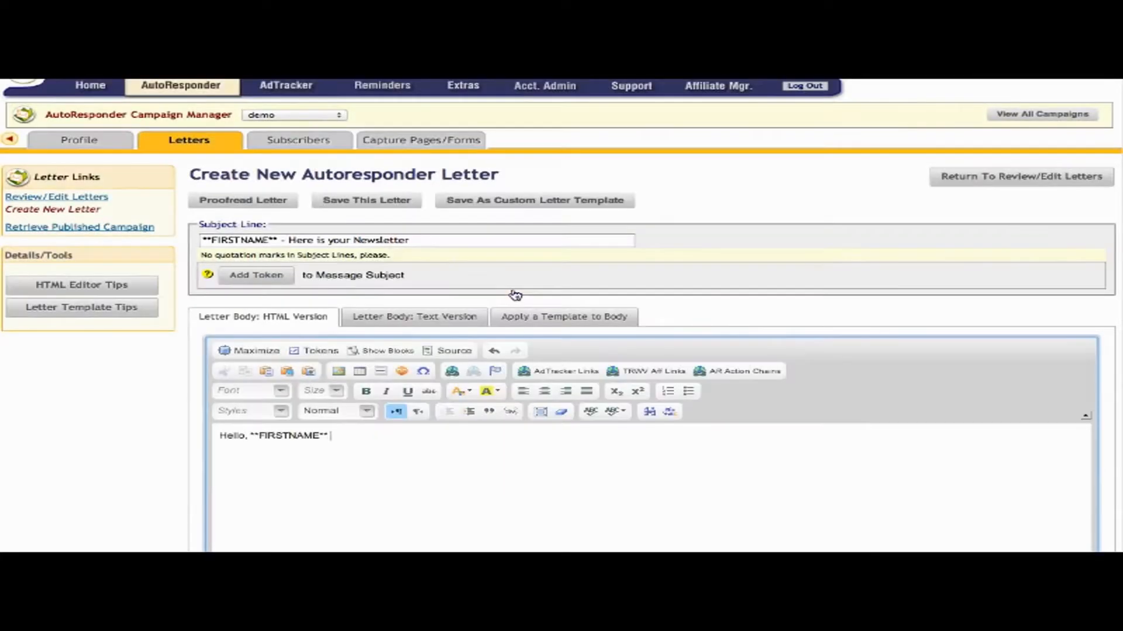
text(Welcome to our newsletter.)
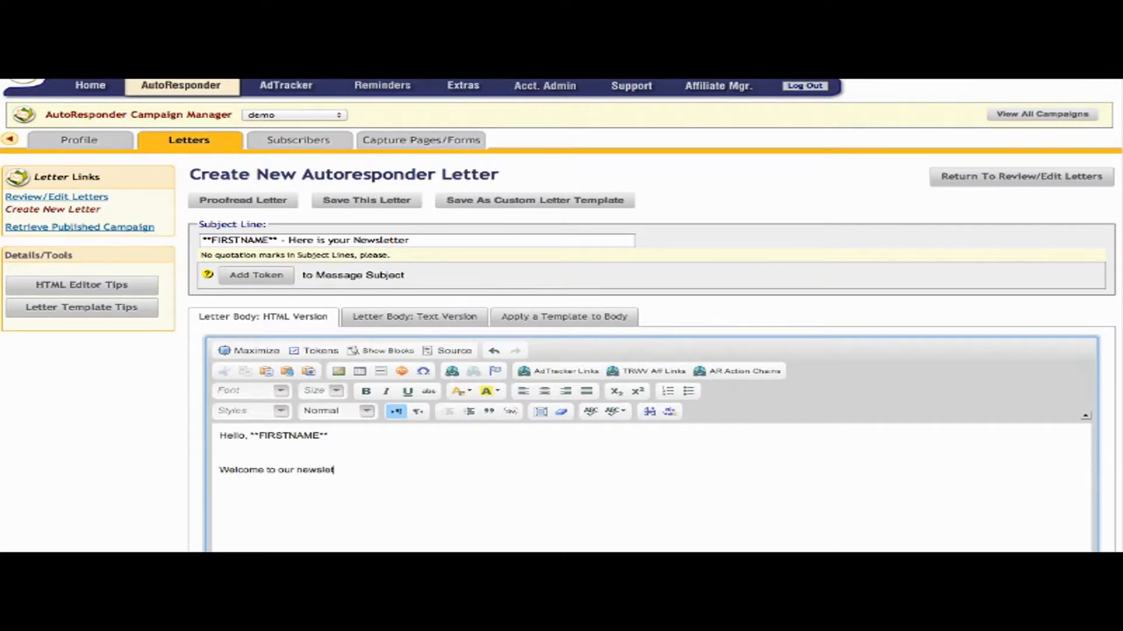
key(Return)
key(BackSpace)
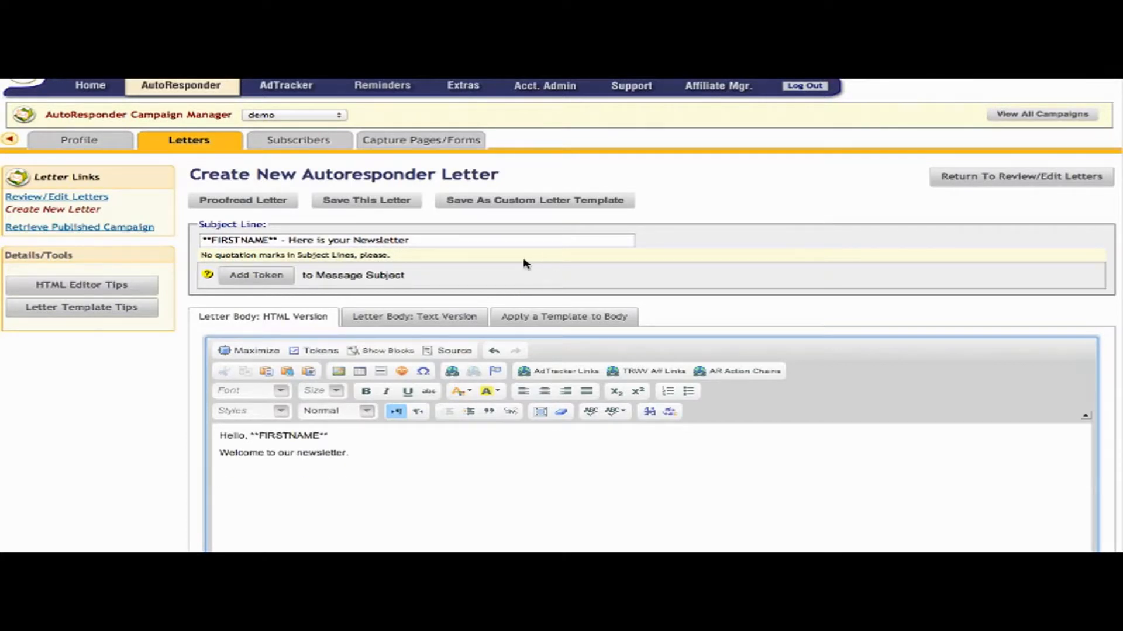
Insert the SIGNATURE URL 1 token and move it onto its own line below the welcome sentence.
click(326, 352)
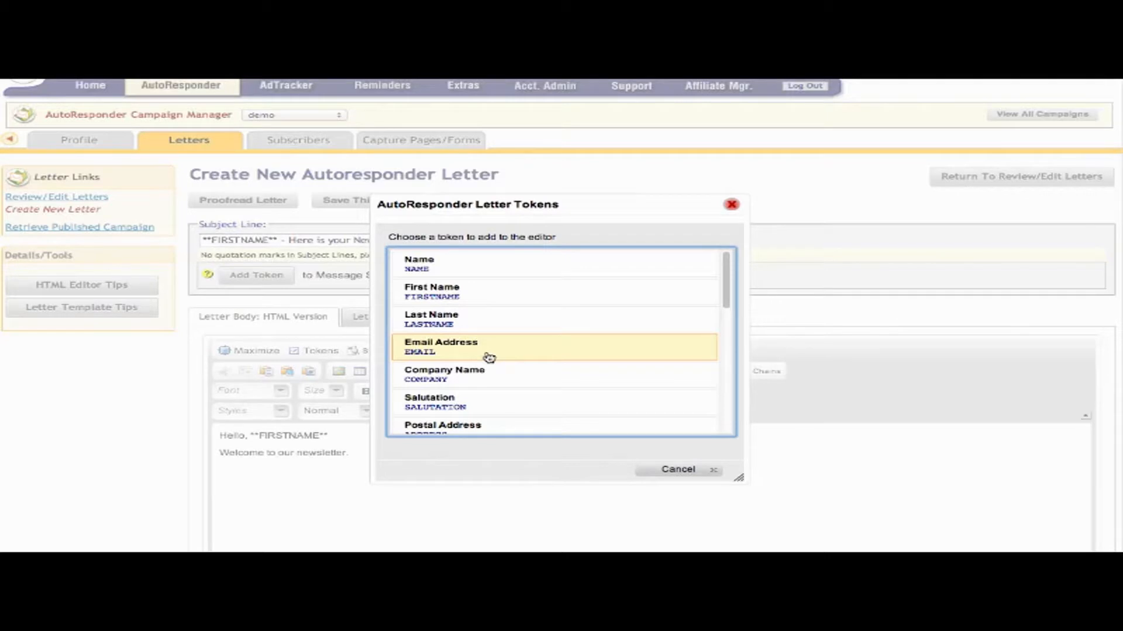
scroll(489, 357, down, 2)
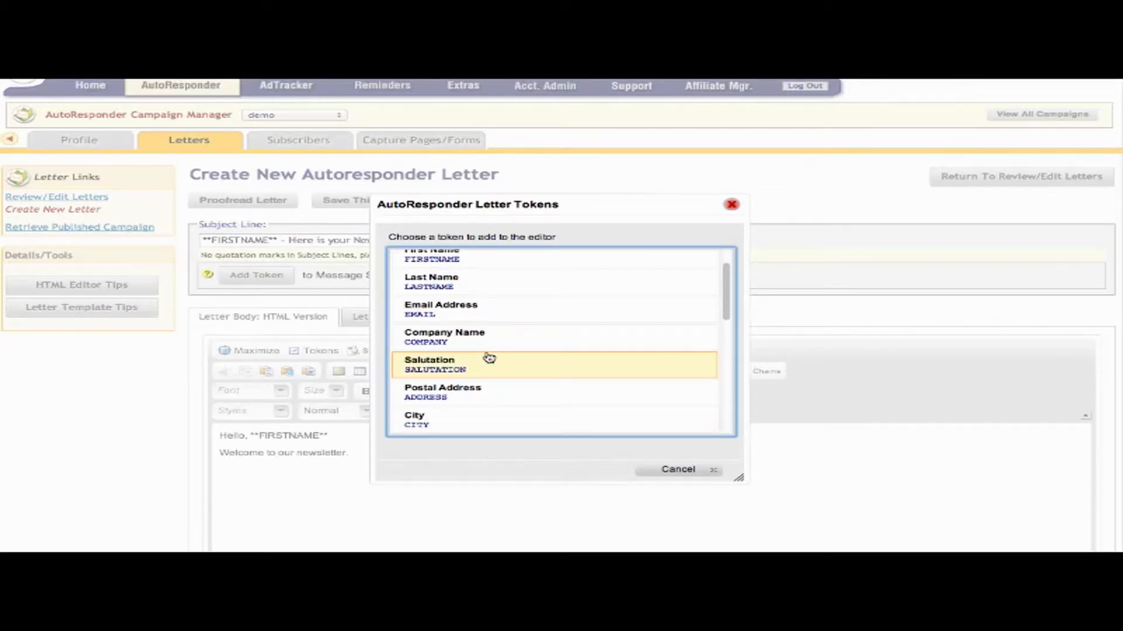
scroll(488, 357, down, 6)
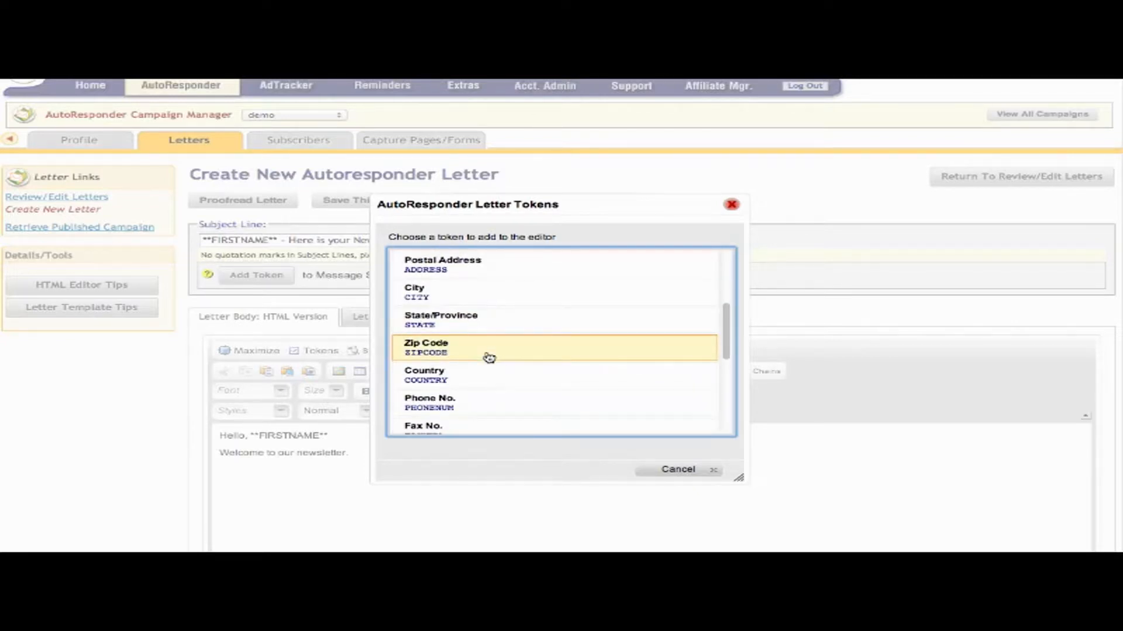
scroll(489, 357, down, 5)
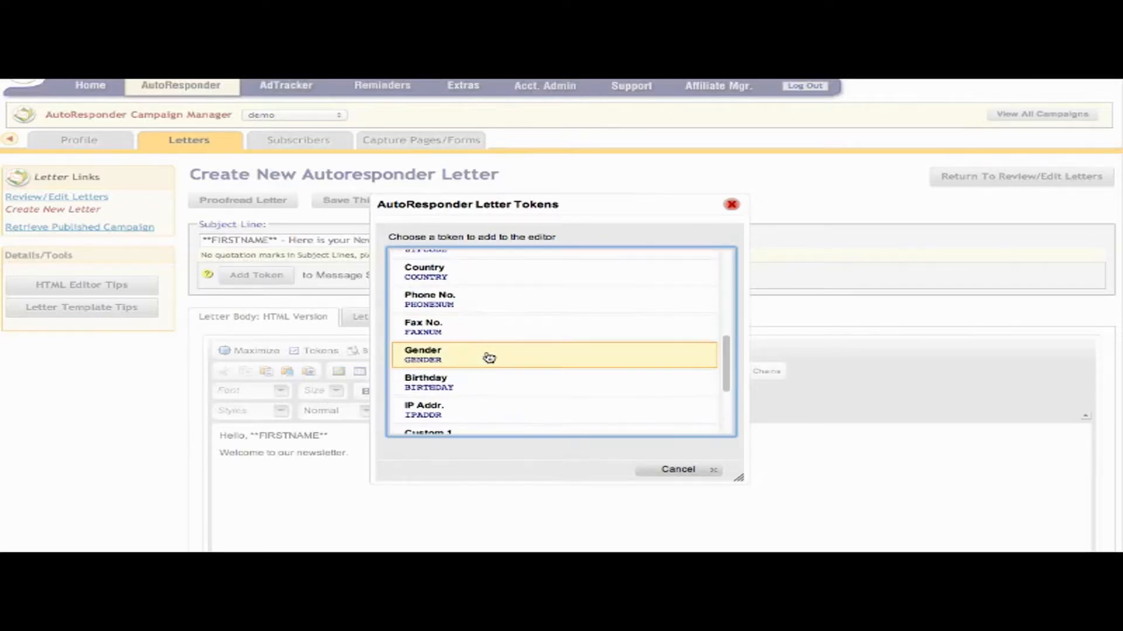
scroll(489, 358, down, 4)
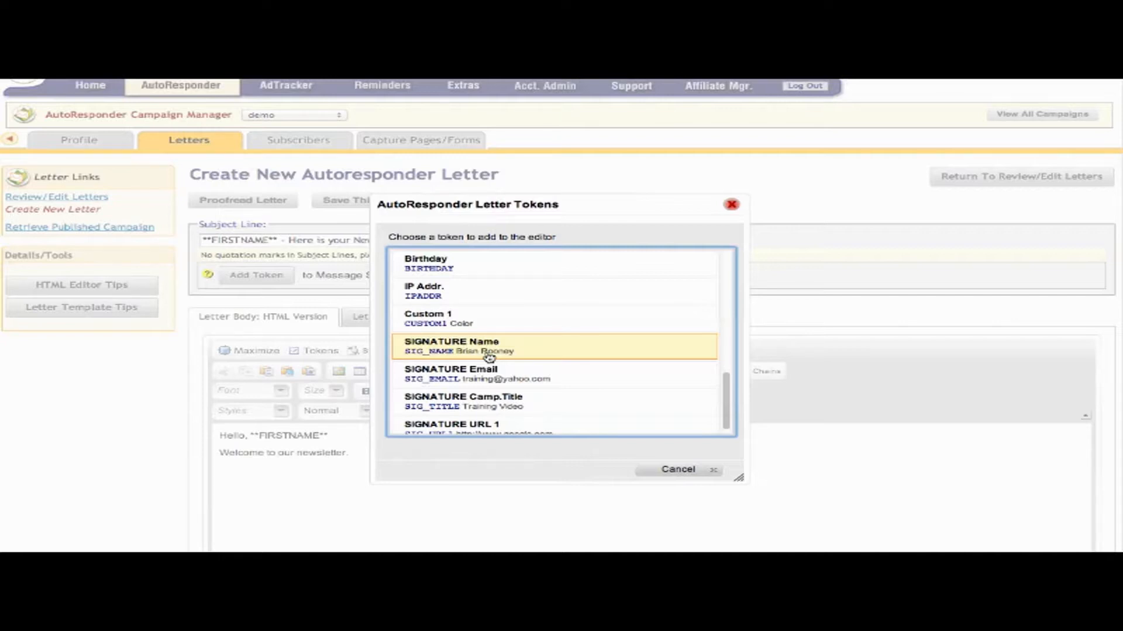
scroll(489, 357, down, 3)
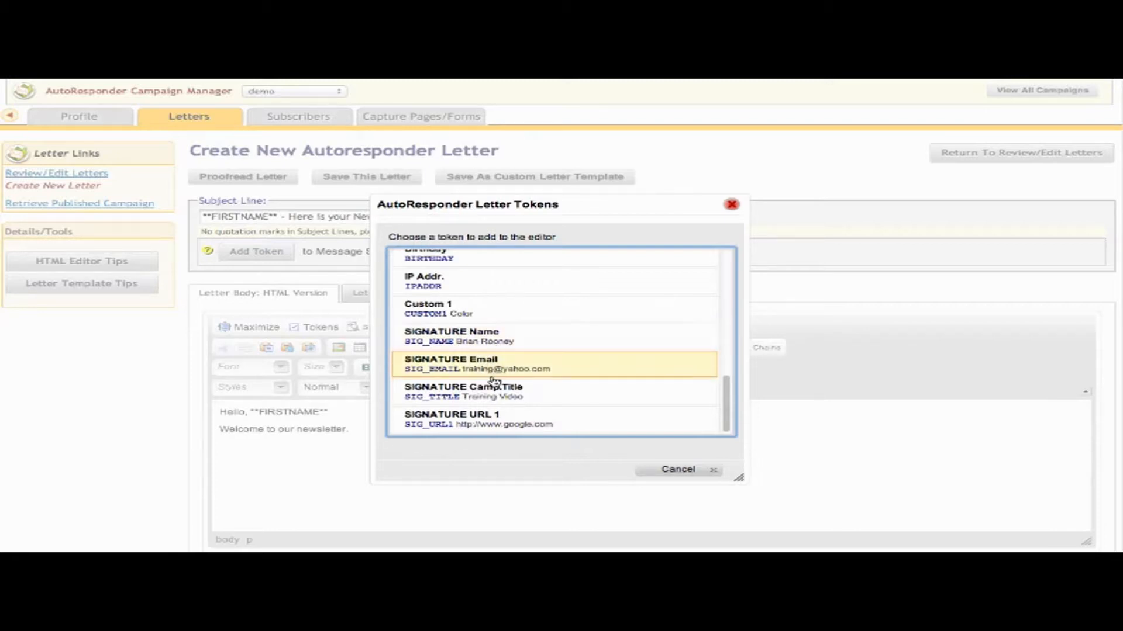
click(501, 426)
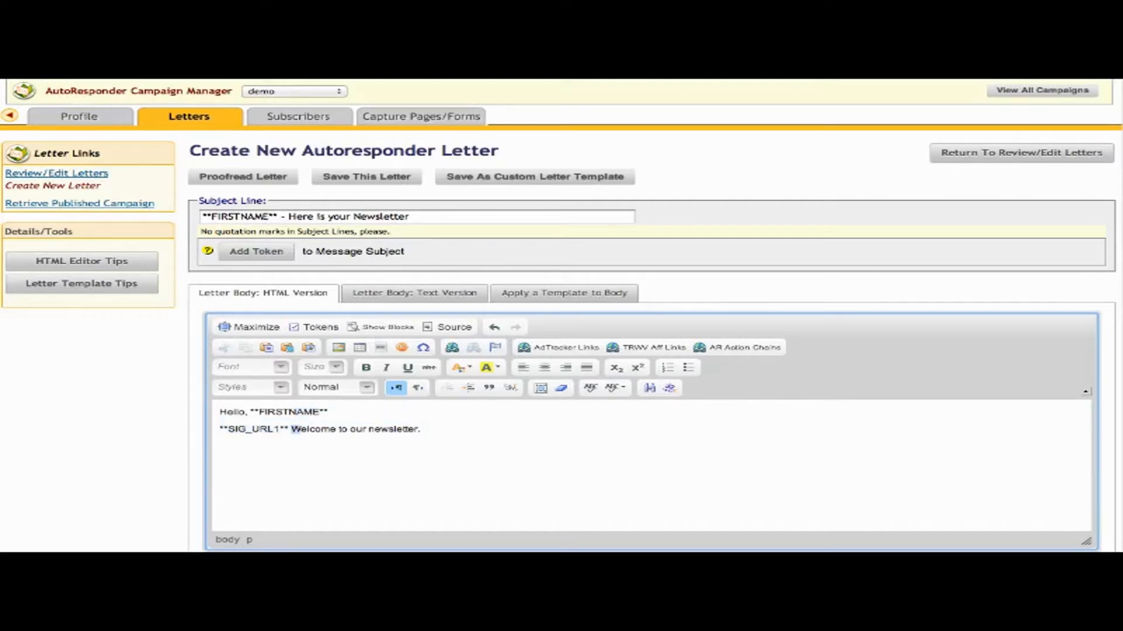
drag(291, 429, 219, 429)
key(ctrl+c)
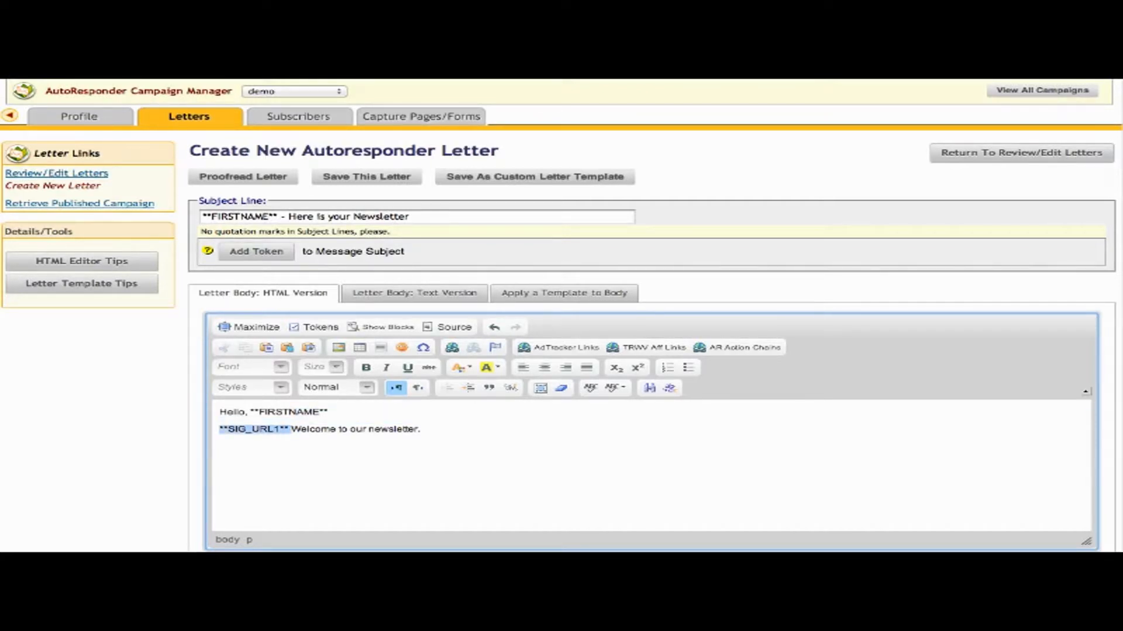
key(BackSpace)
click(220, 447)
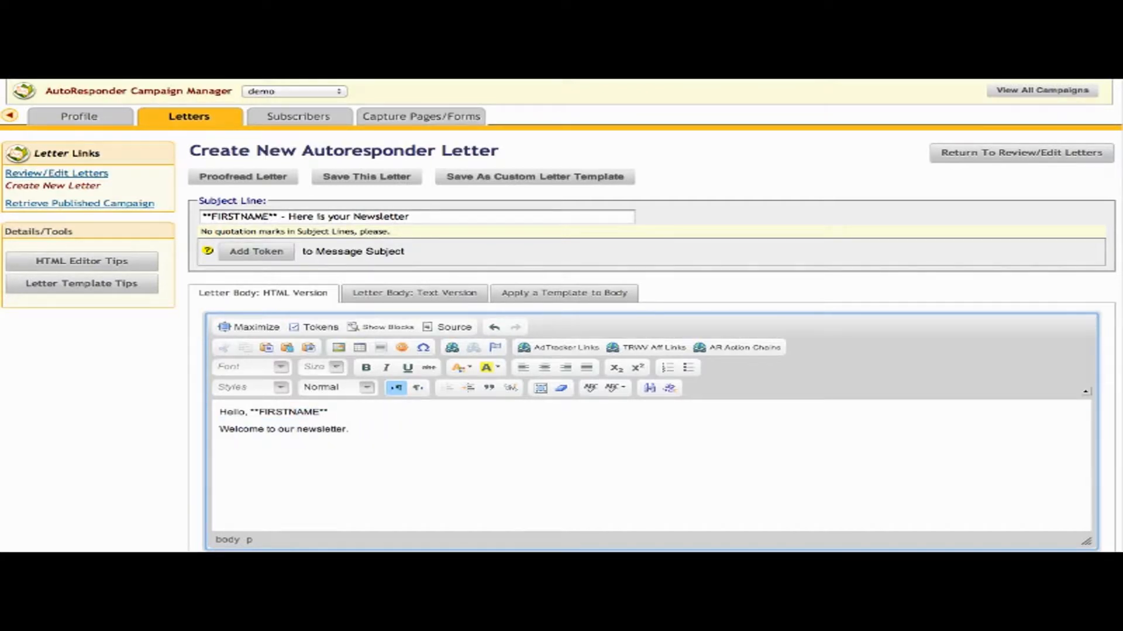
key(ctrl+v)
key(shift+Left)
key(shift+Left)
key(shift+Left)
key(shift+Left)
key(shift+Left)
key(shift+Left)
key(shift+Left)
key(shift+Left)
key(shift+Left)
key(shift+Left)
key(shift+Left)
key(shift+Left)
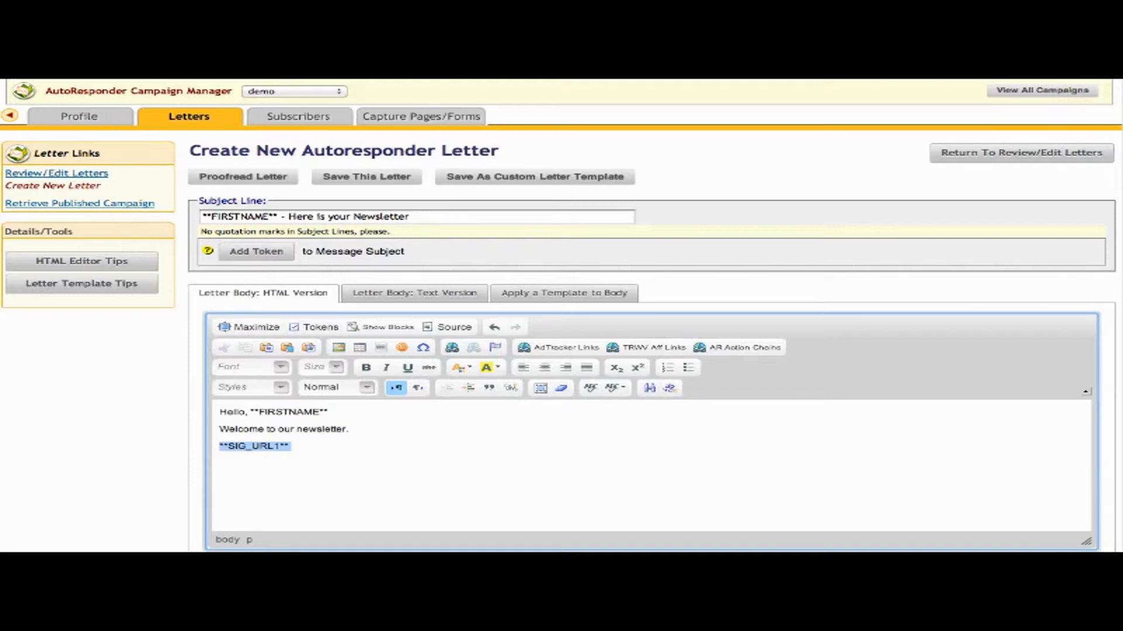
Dismiss the token list without adding another token and leave the letter editor.
click(311, 465)
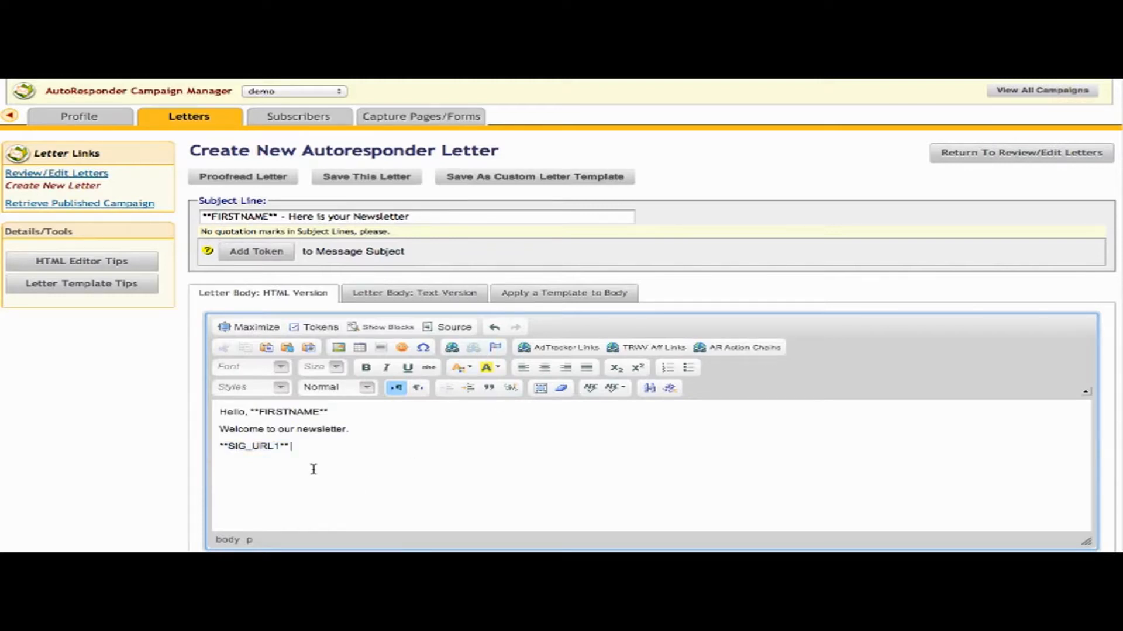
click(319, 328)
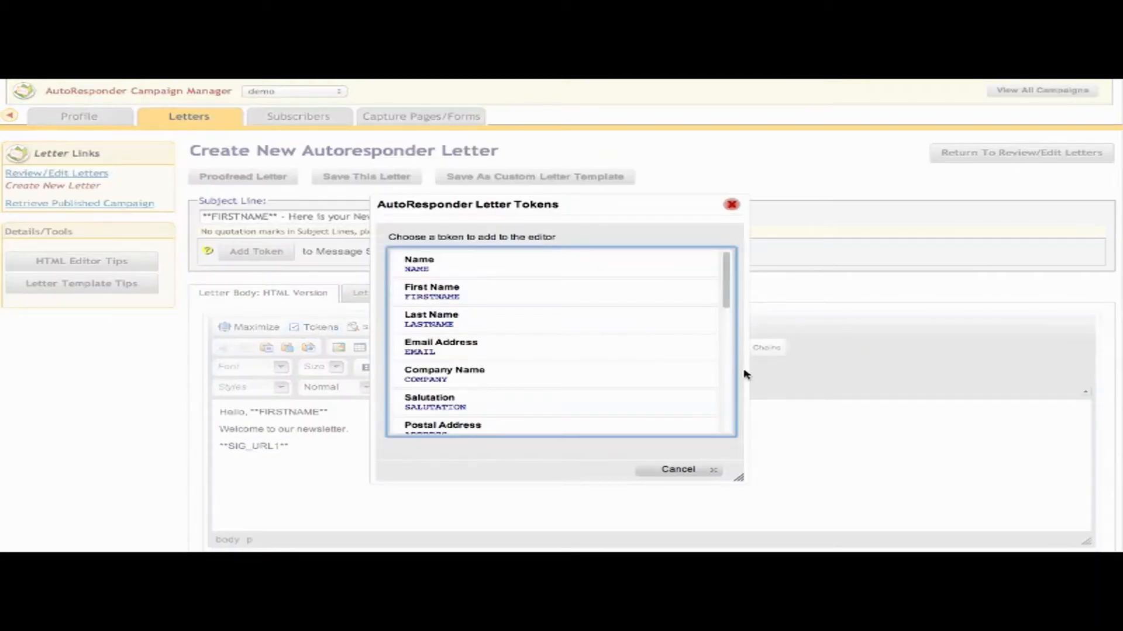
click(675, 470)
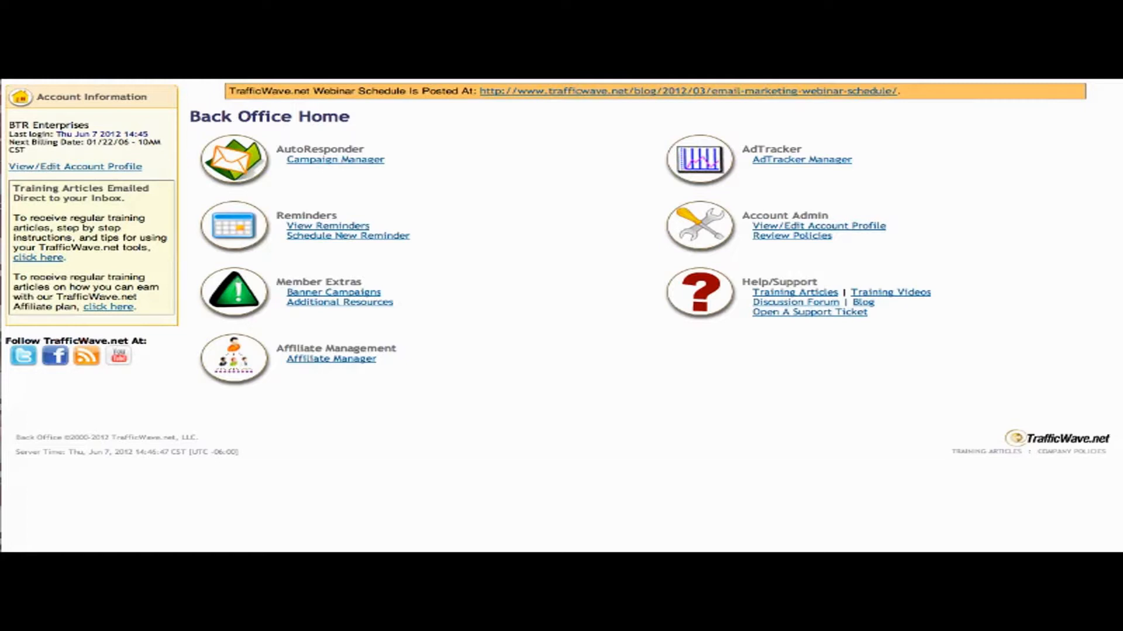
Open the demo campaign's Capture Forms page from Campaign Manager and display its basic HTML form code.
click(362, 164)
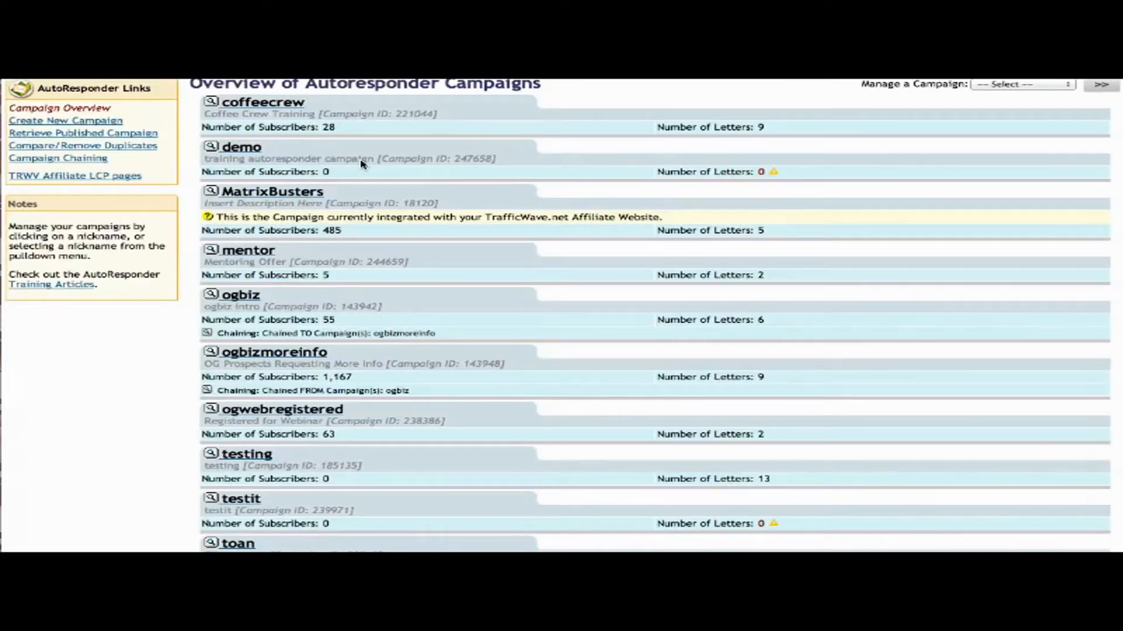
click(249, 151)
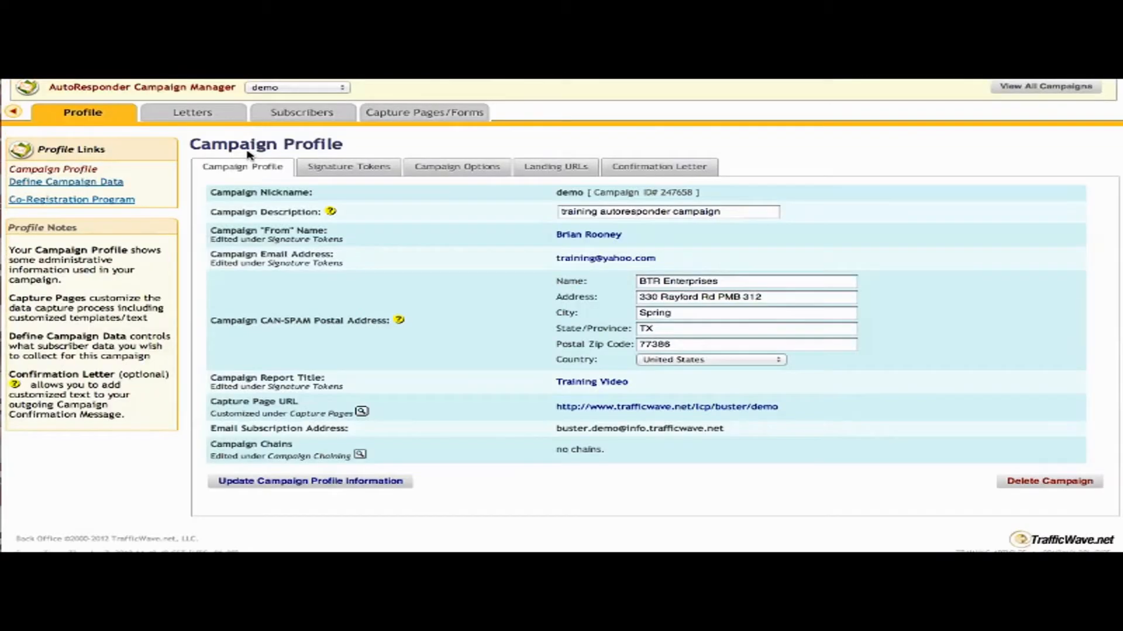
mouse_move(403, 111)
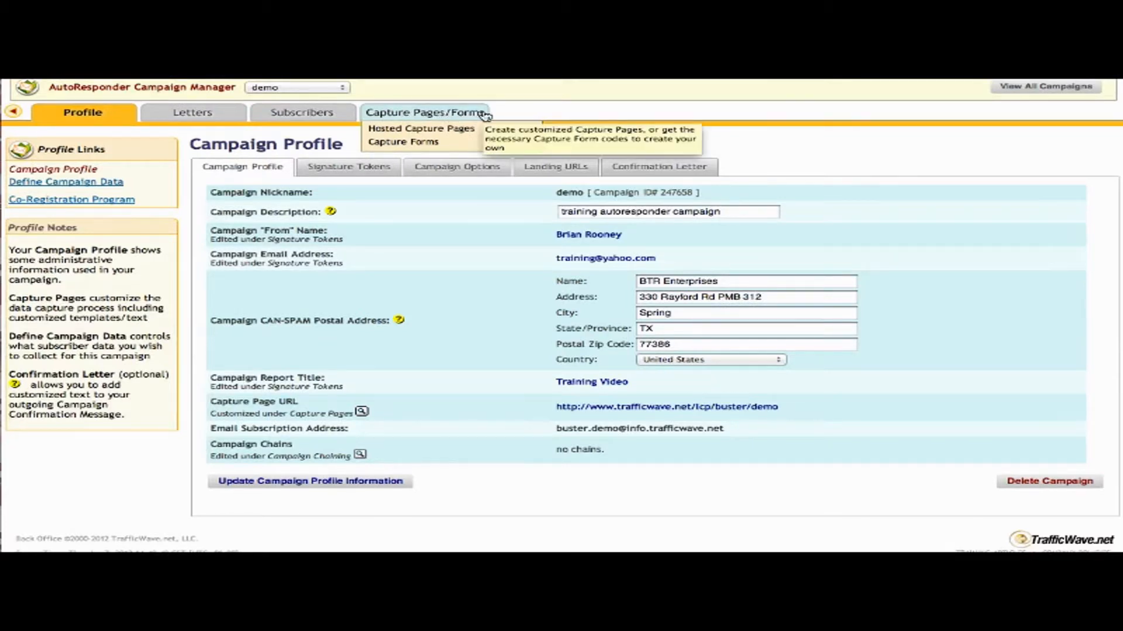
click(429, 146)
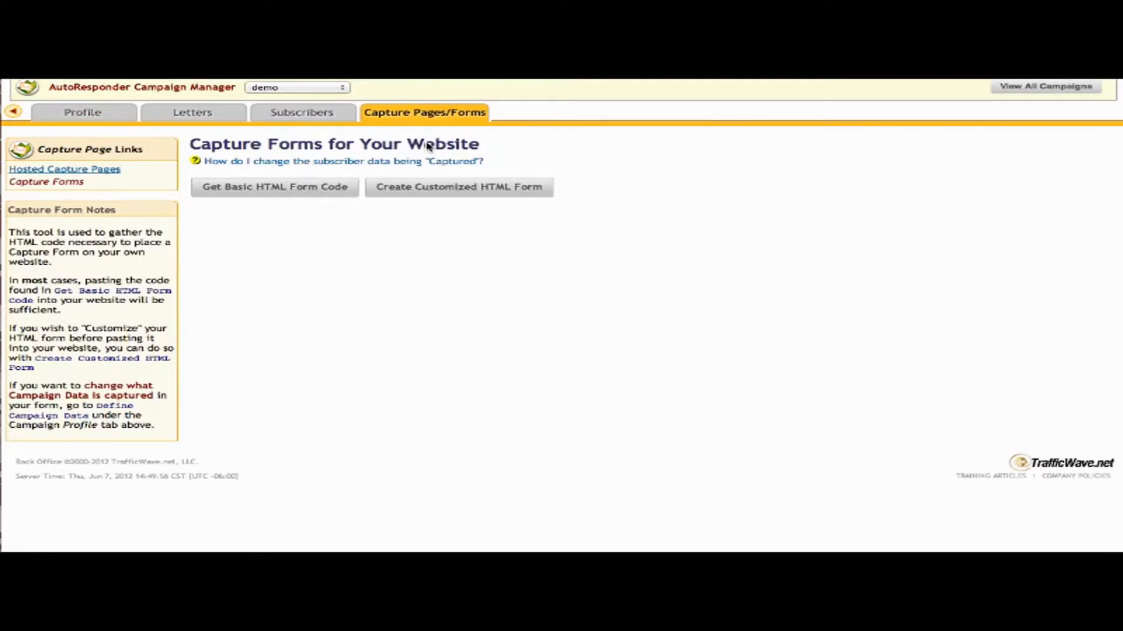
click(268, 188)
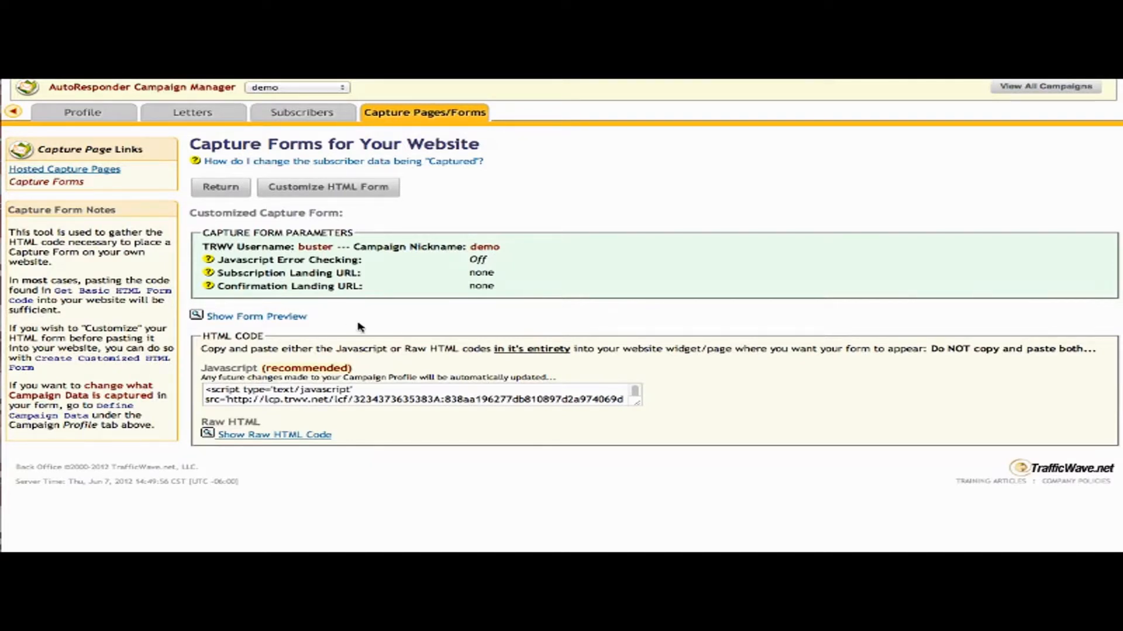
Compare the JavaScript embed code with the raw HTML form code, then start customizing the form.
click(403, 396)
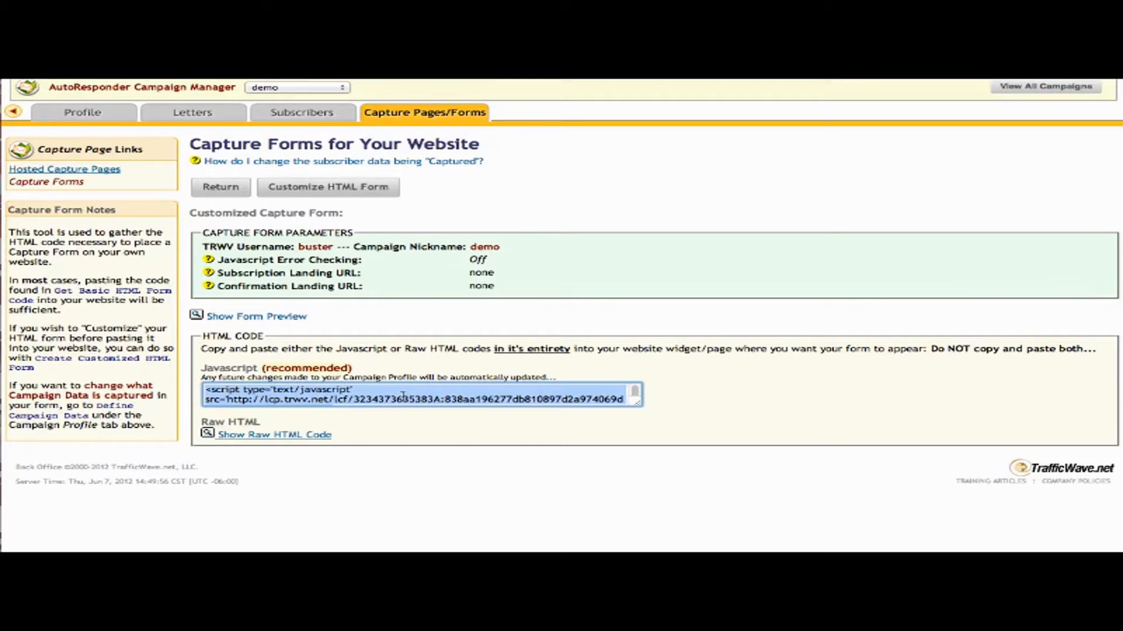
click(273, 436)
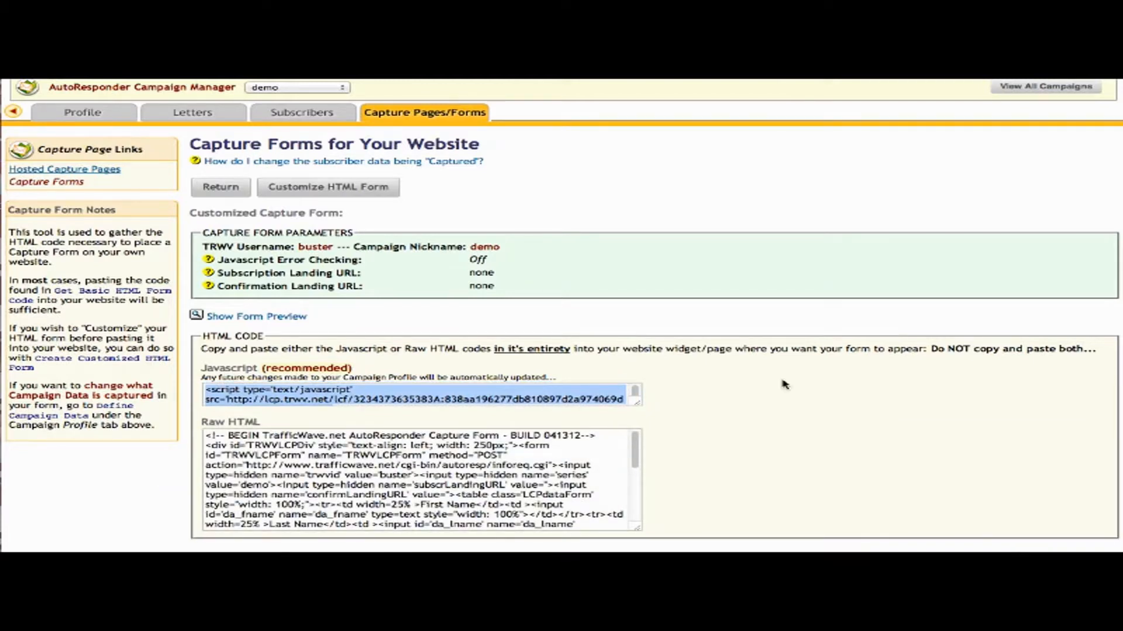
click(540, 465)
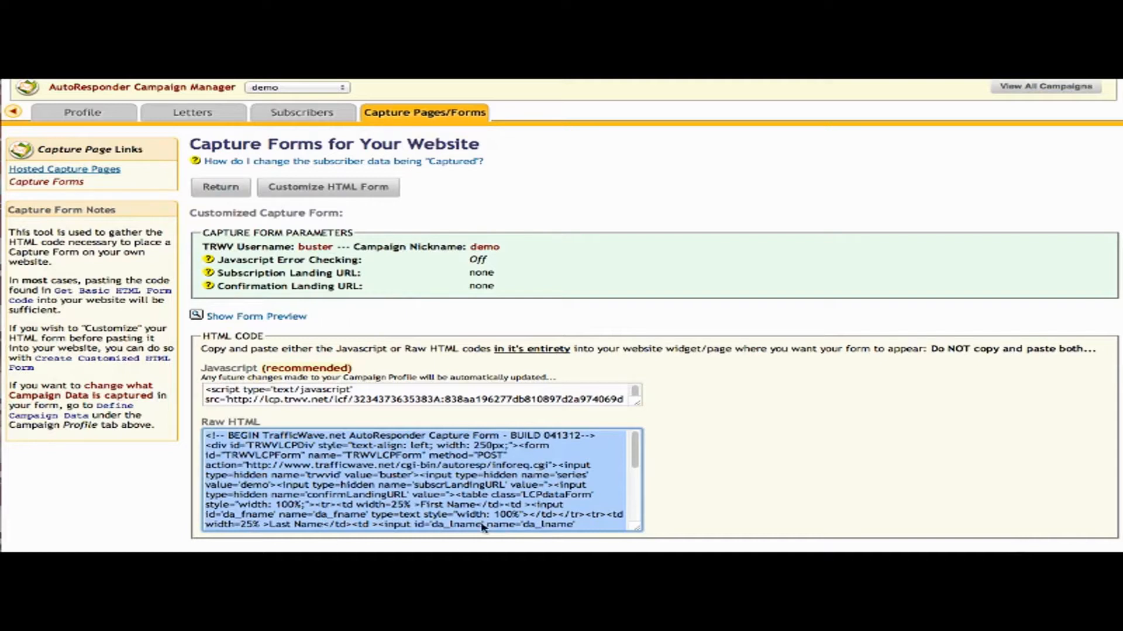
click(483, 395)
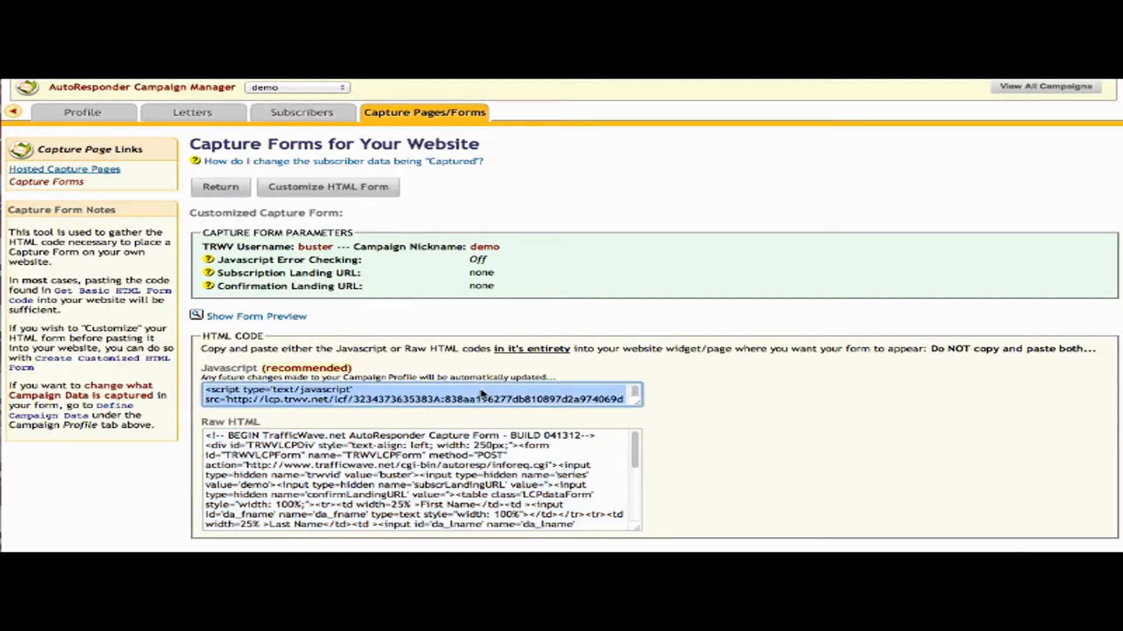
click(440, 466)
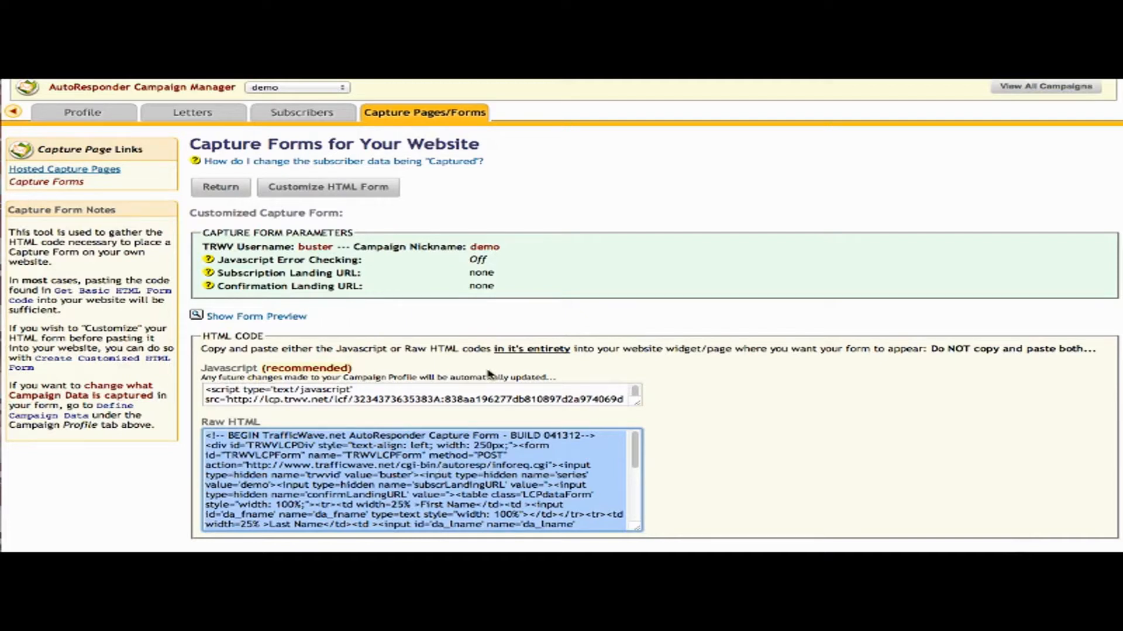
click(480, 393)
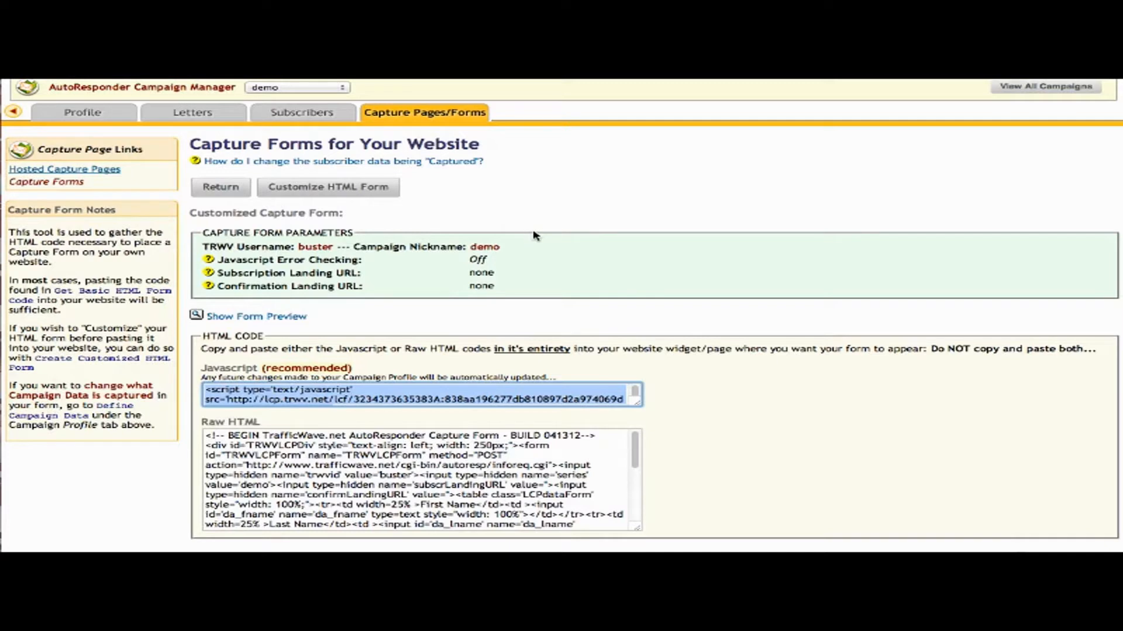
click(355, 188)
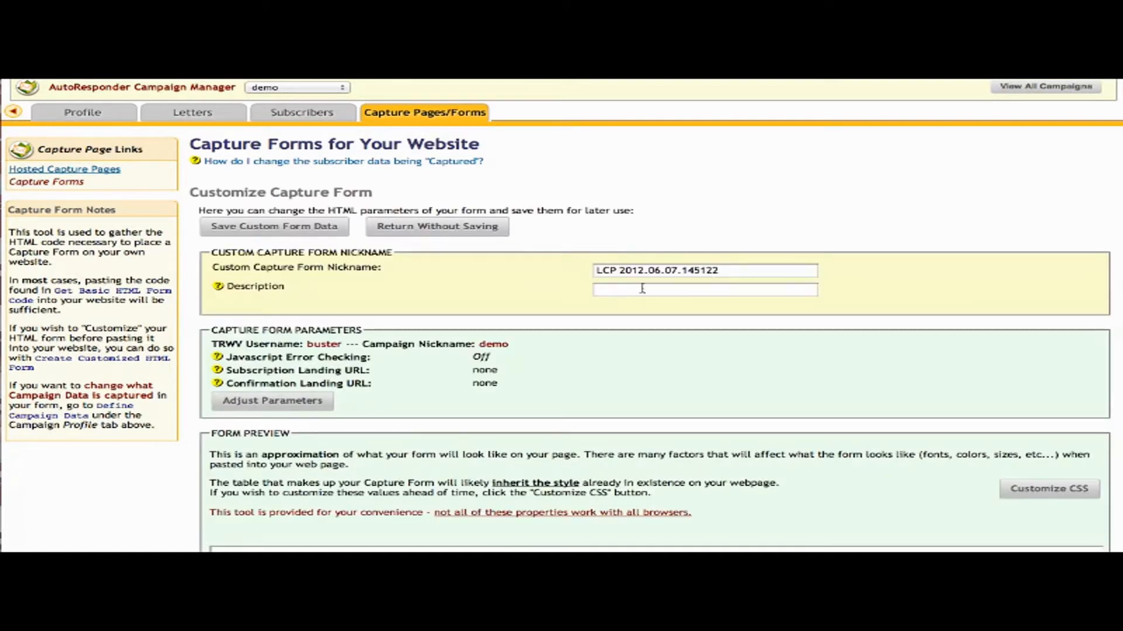
Rename the custom form to 'demo06.07.12', review its current parameters, and open Capture Form Parameters.
triple_click(749, 271)
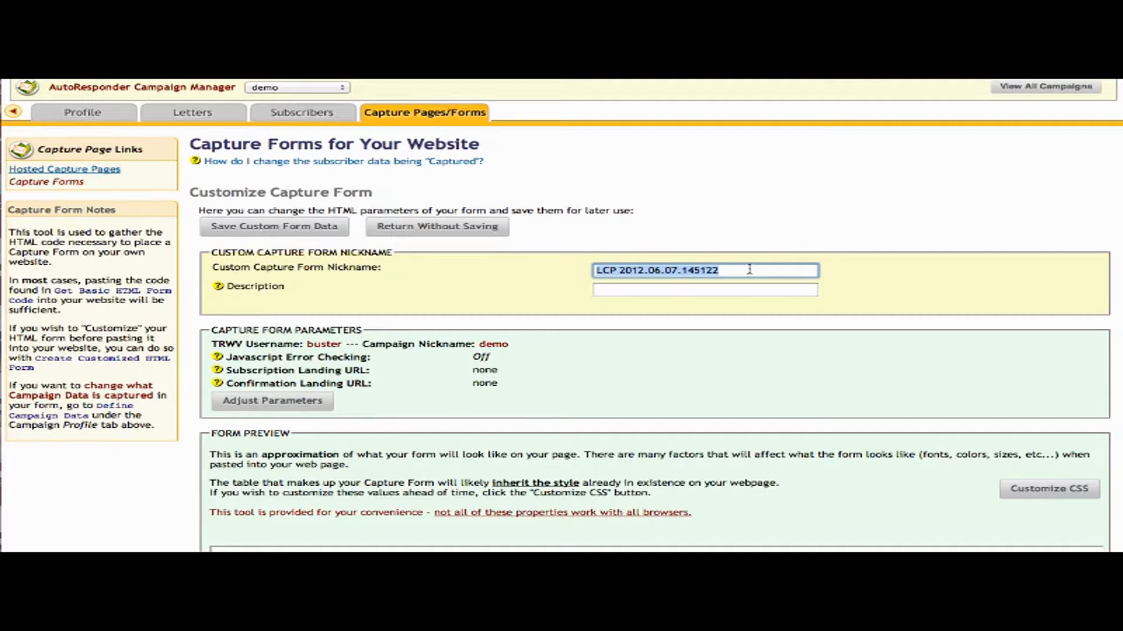
text(demo)
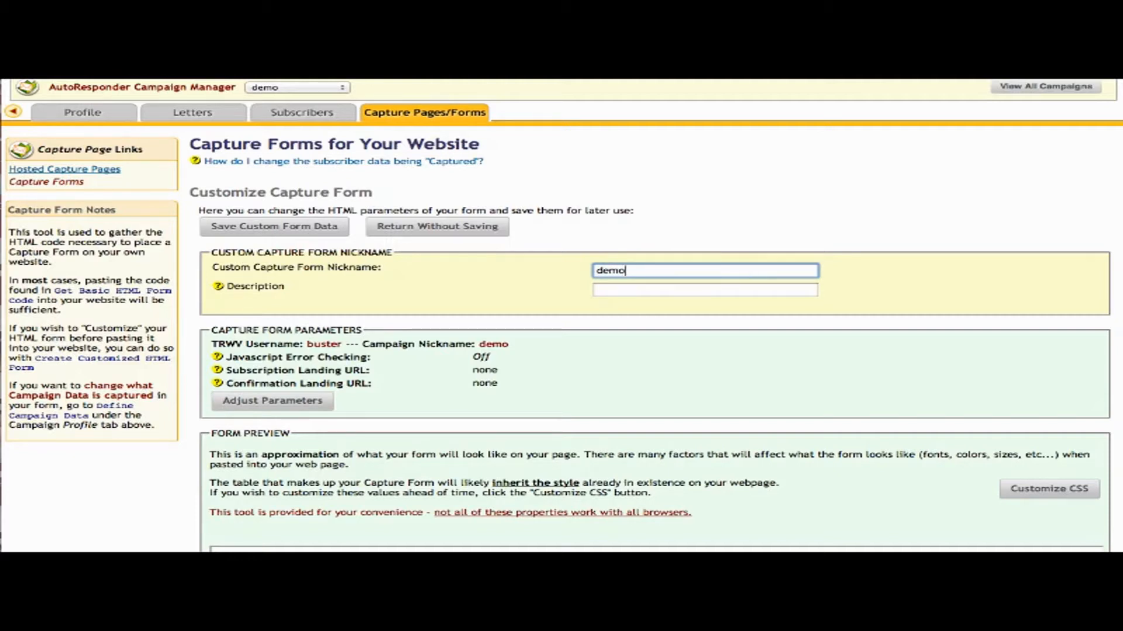
text(06.07.12)
scroll(887, 398, down, 5)
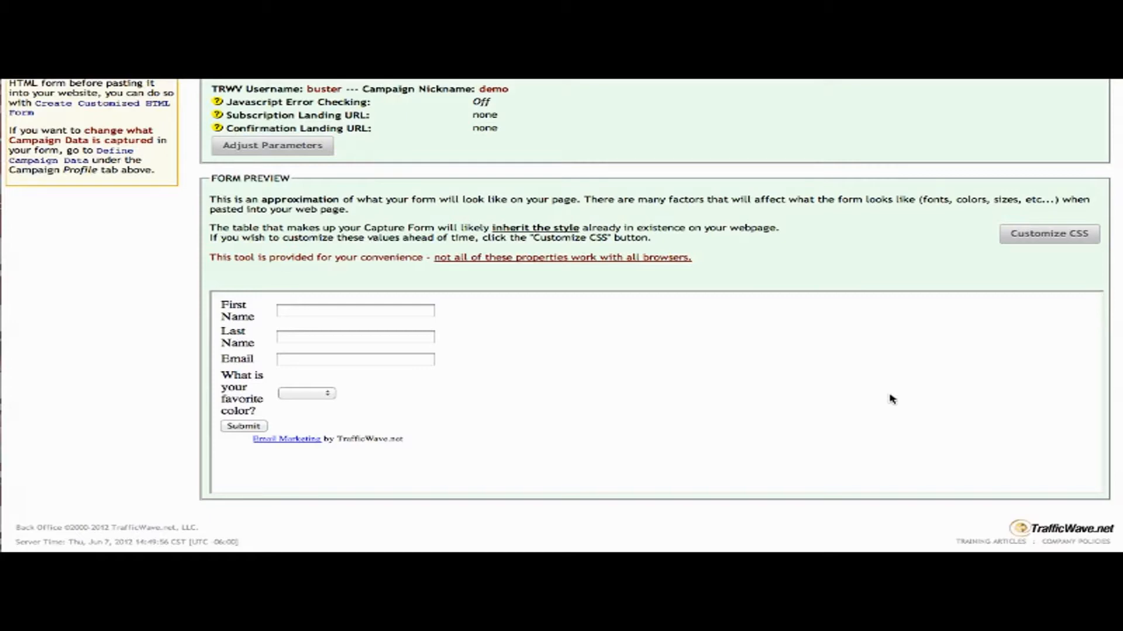
scroll(890, 398, up, 1)
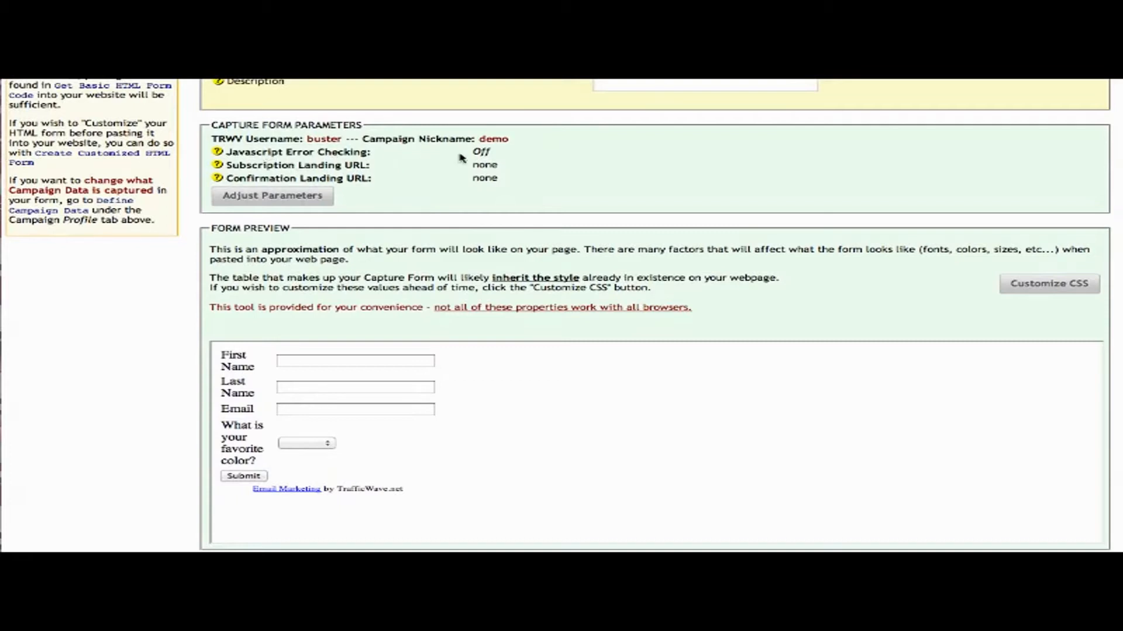
double_click(481, 152)
double_click(484, 165)
double_click(486, 178)
click(286, 198)
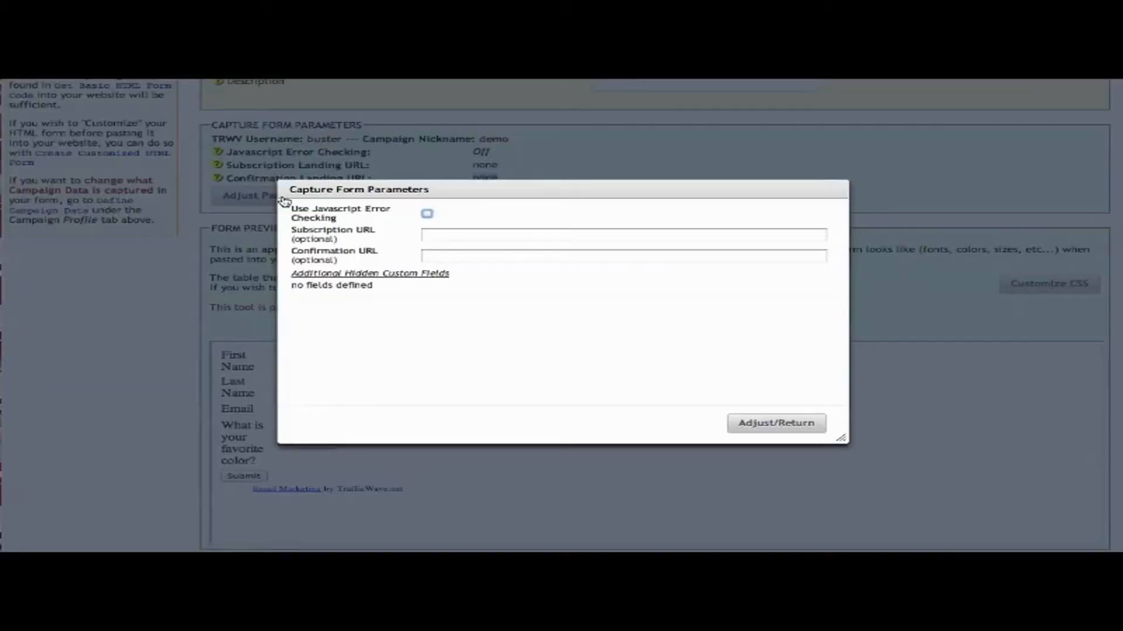
Close the parameters with Javascript error checking Off and both landing URLs left empty.
click(427, 214)
click(573, 233)
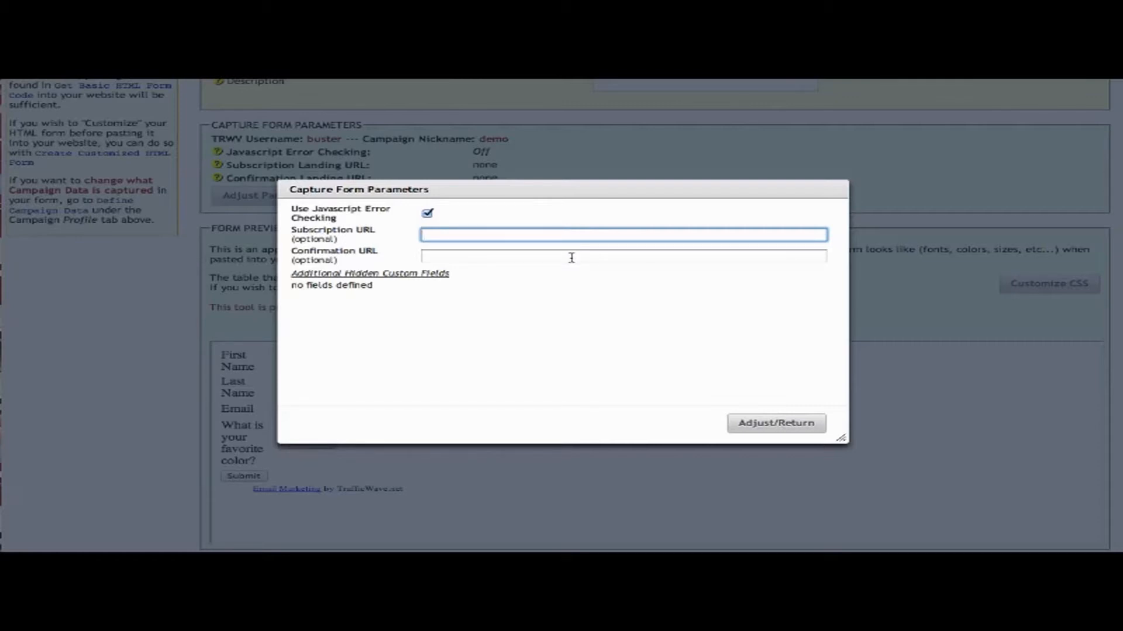
click(571, 257)
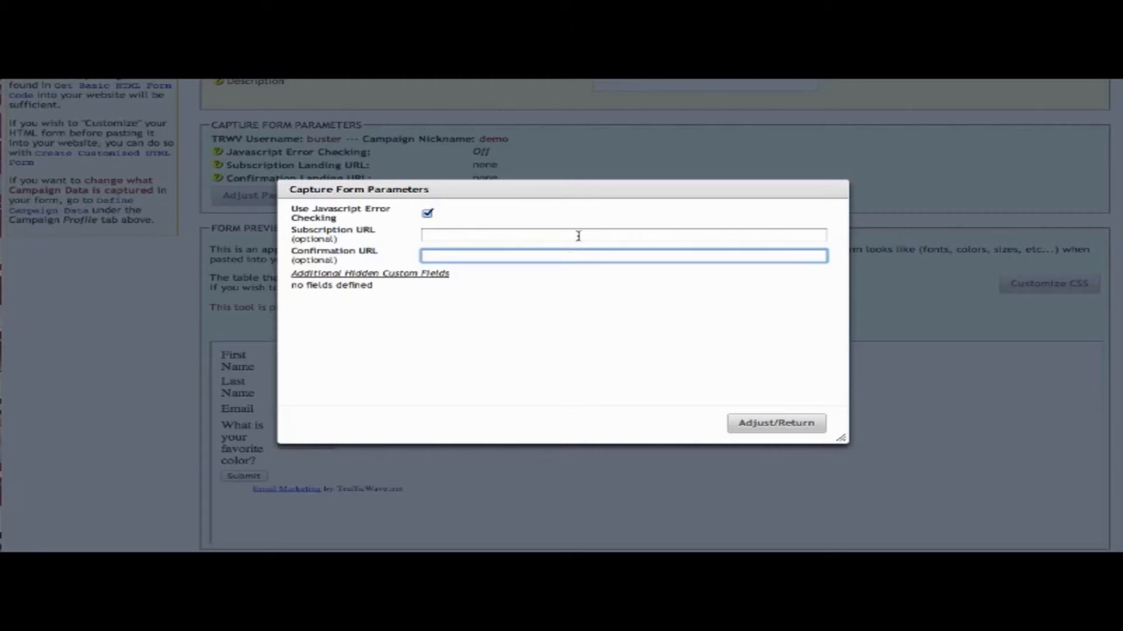
click(579, 236)
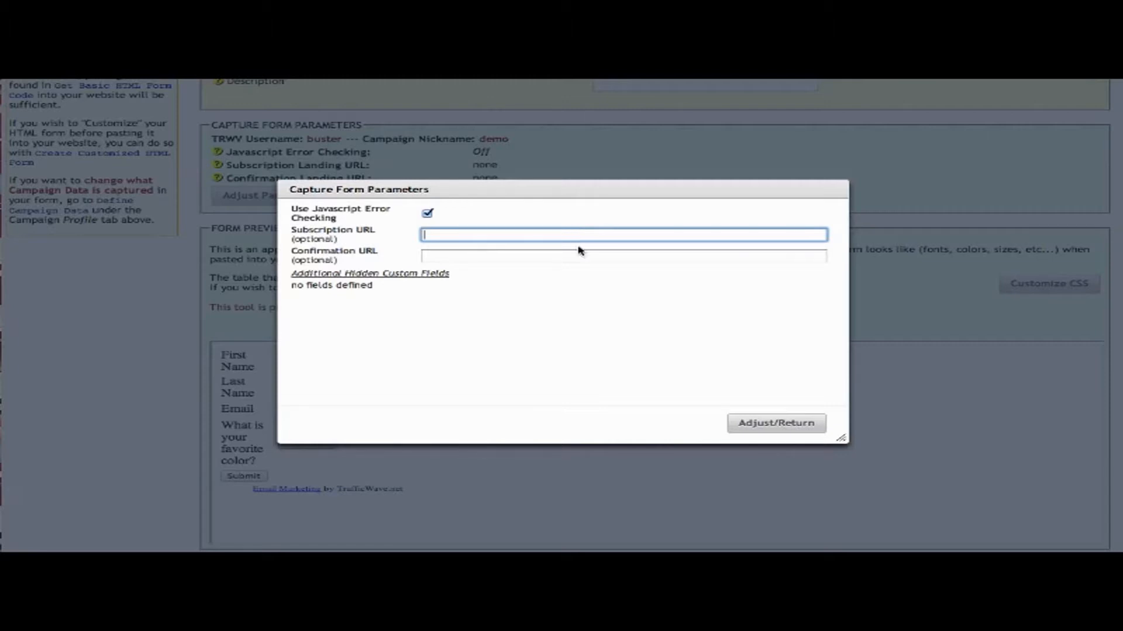
click(578, 255)
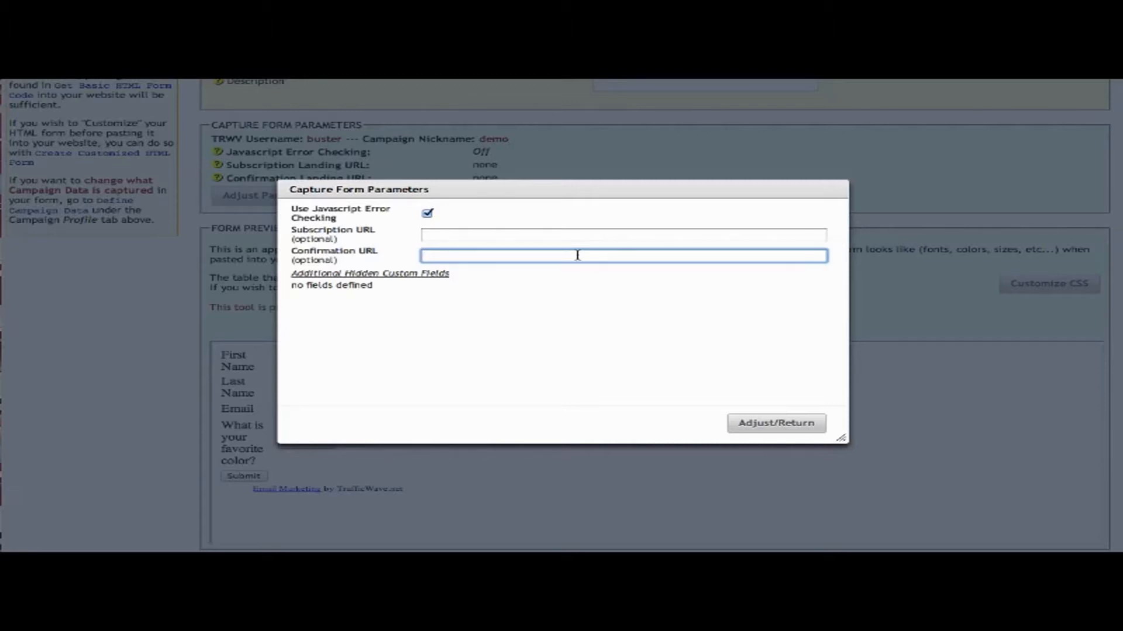
click(427, 214)
click(801, 422)
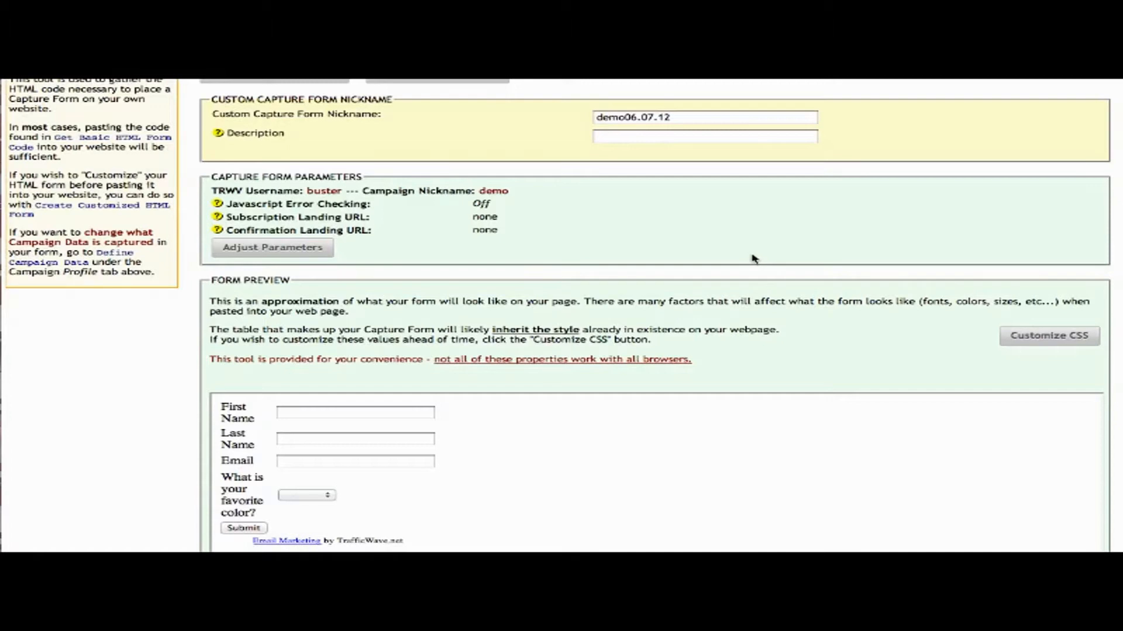
Set the capture form width to 500px.
scroll(836, 342, down, 3)
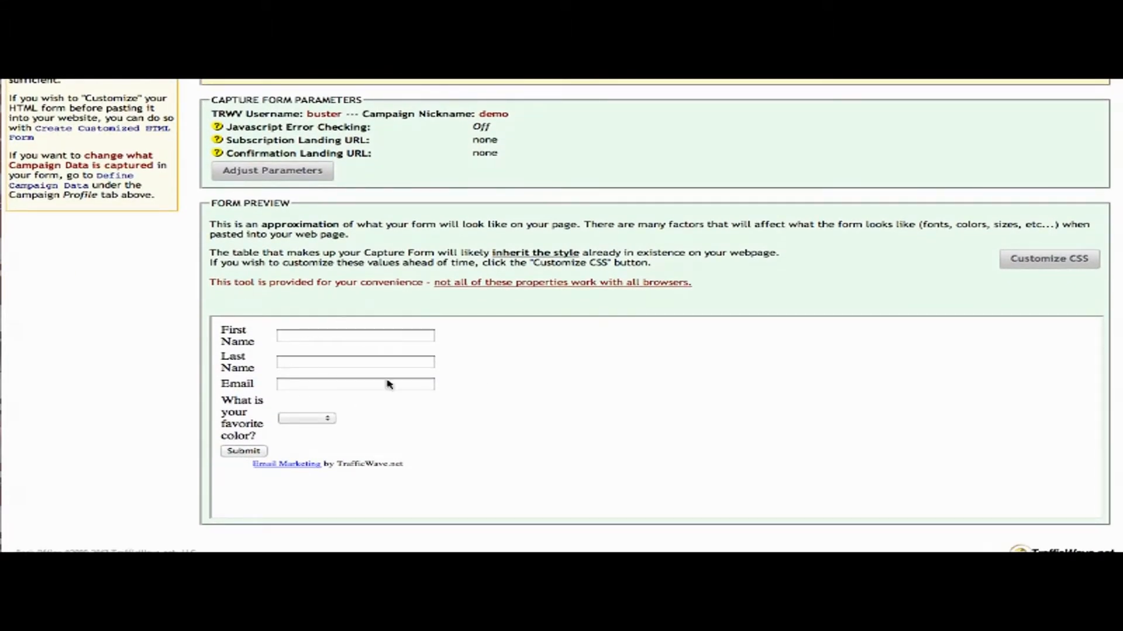
click(1043, 260)
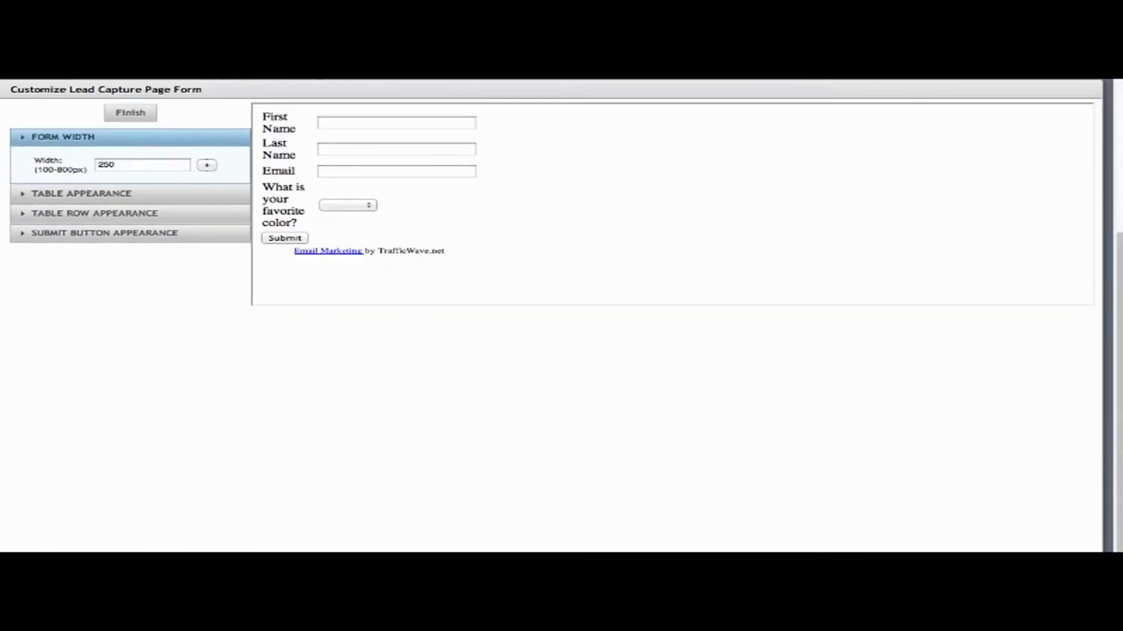
double_click(157, 168)
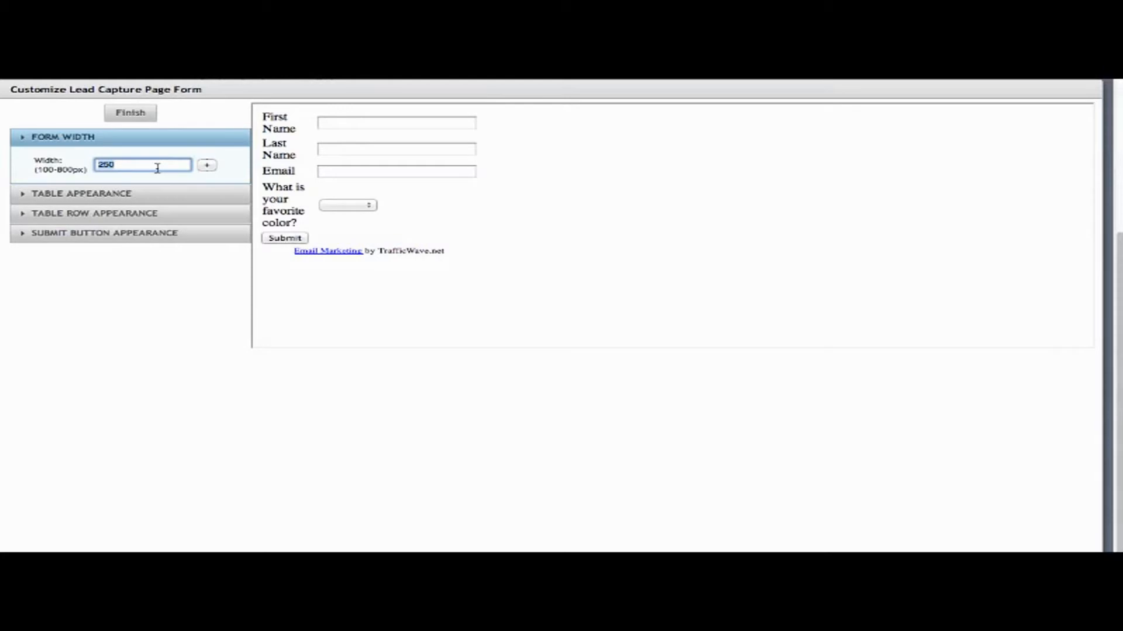
text(500)
click(206, 166)
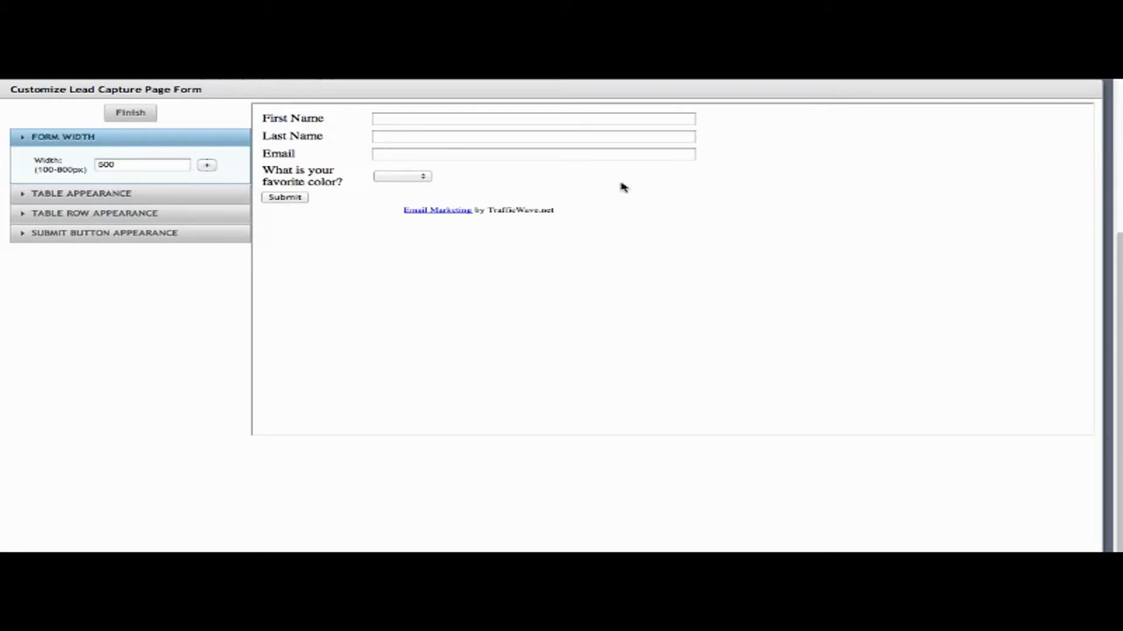
Set the table font to italic 10px Verdana with a solid outer border.
click(69, 193)
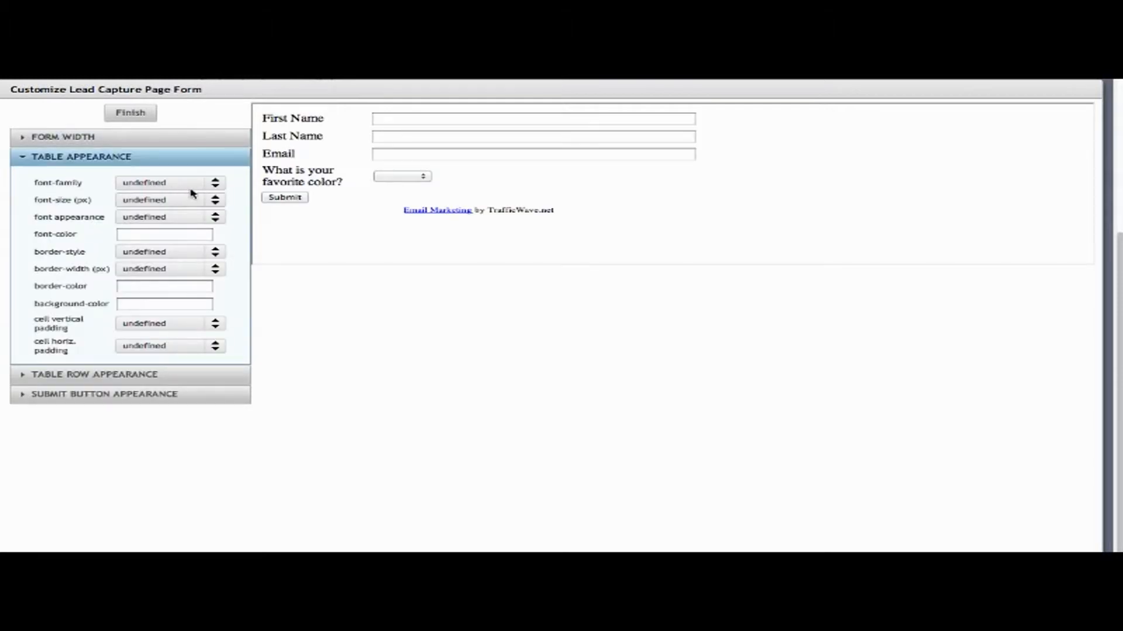
click(214, 185)
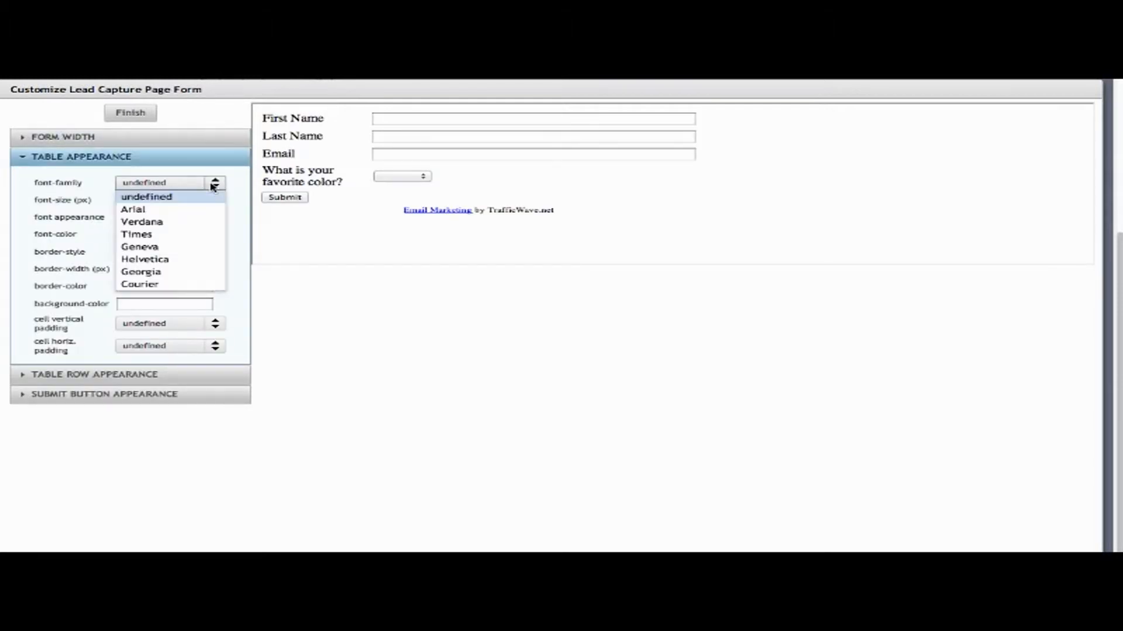
click(164, 222)
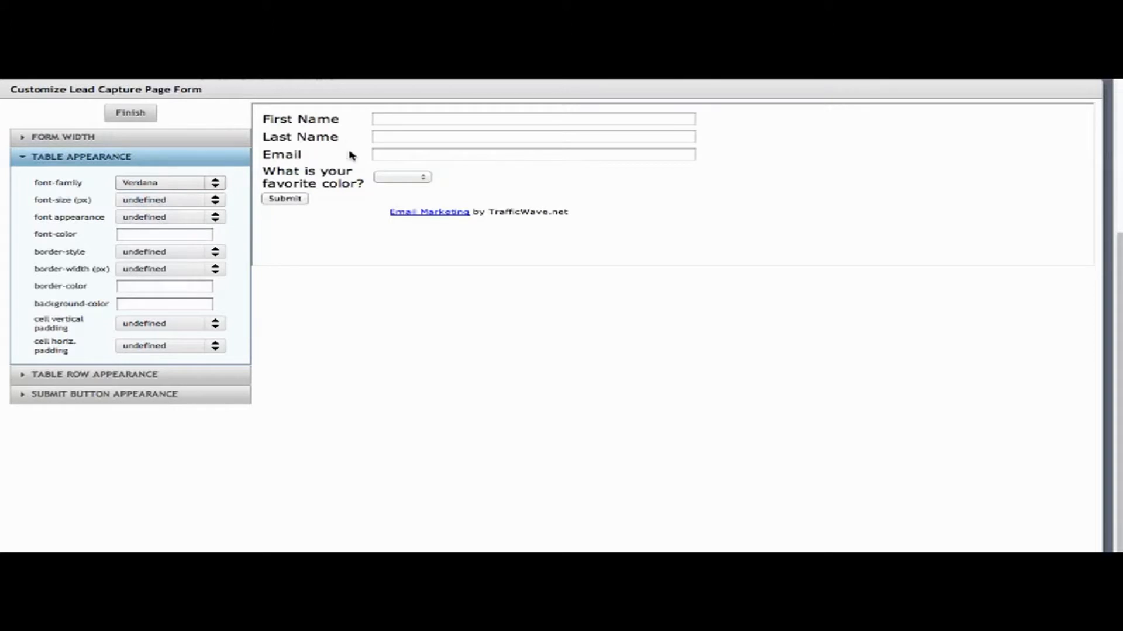
click(215, 218)
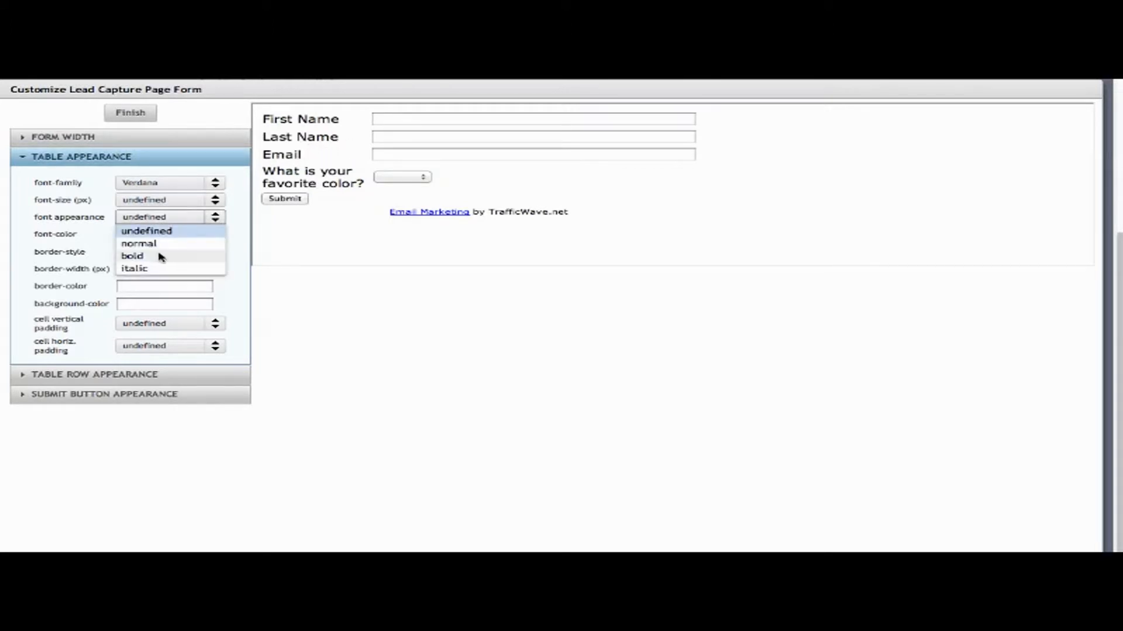
click(151, 268)
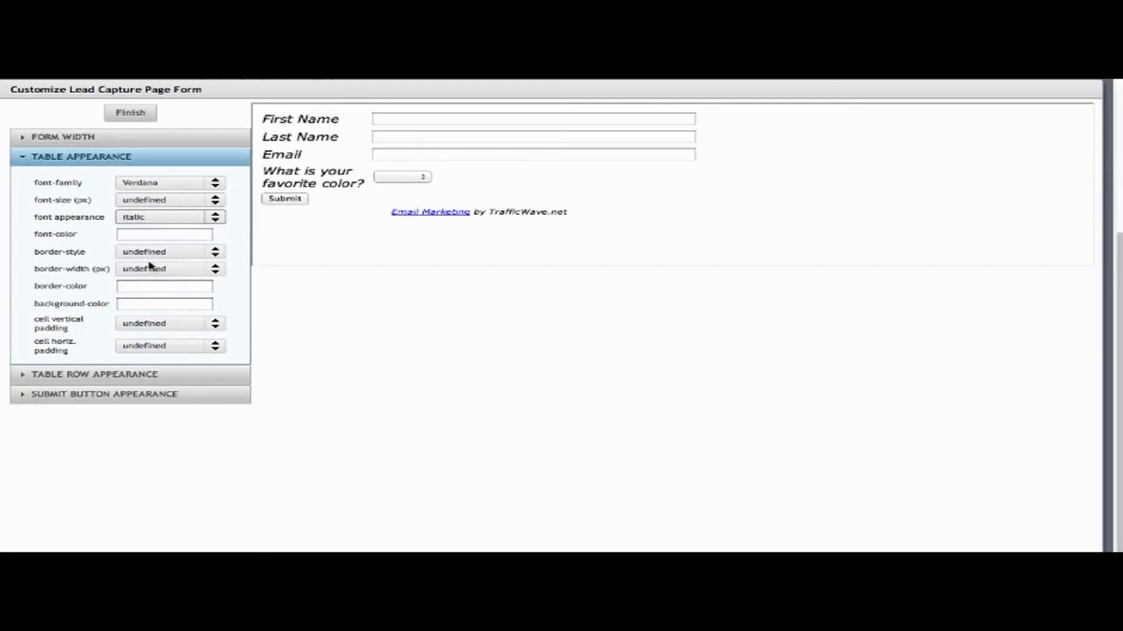
click(188, 204)
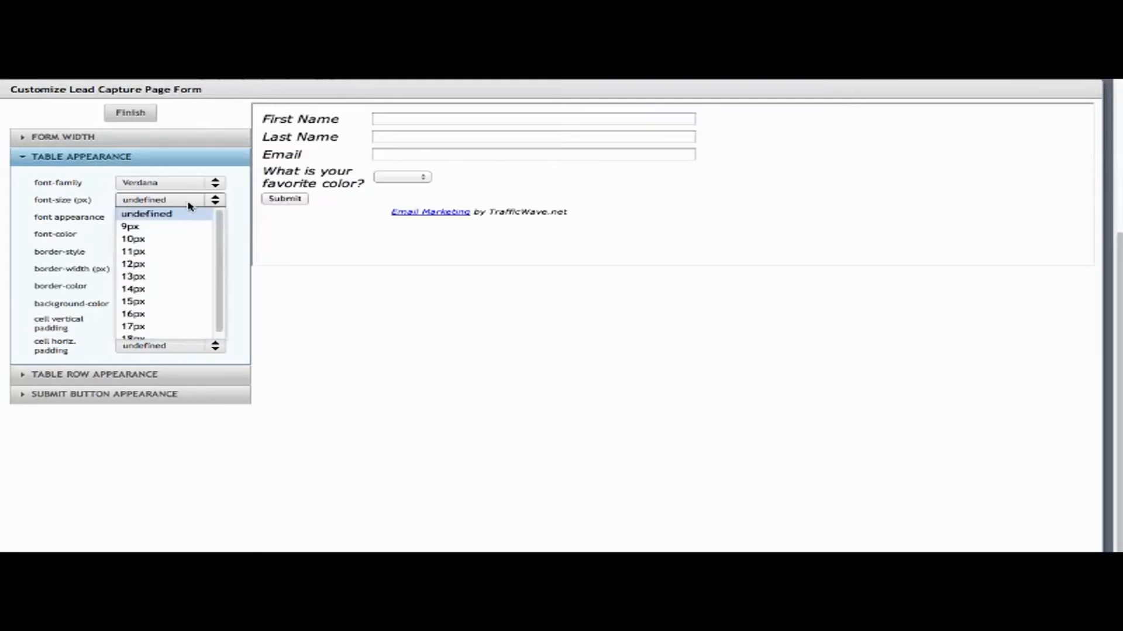
click(169, 245)
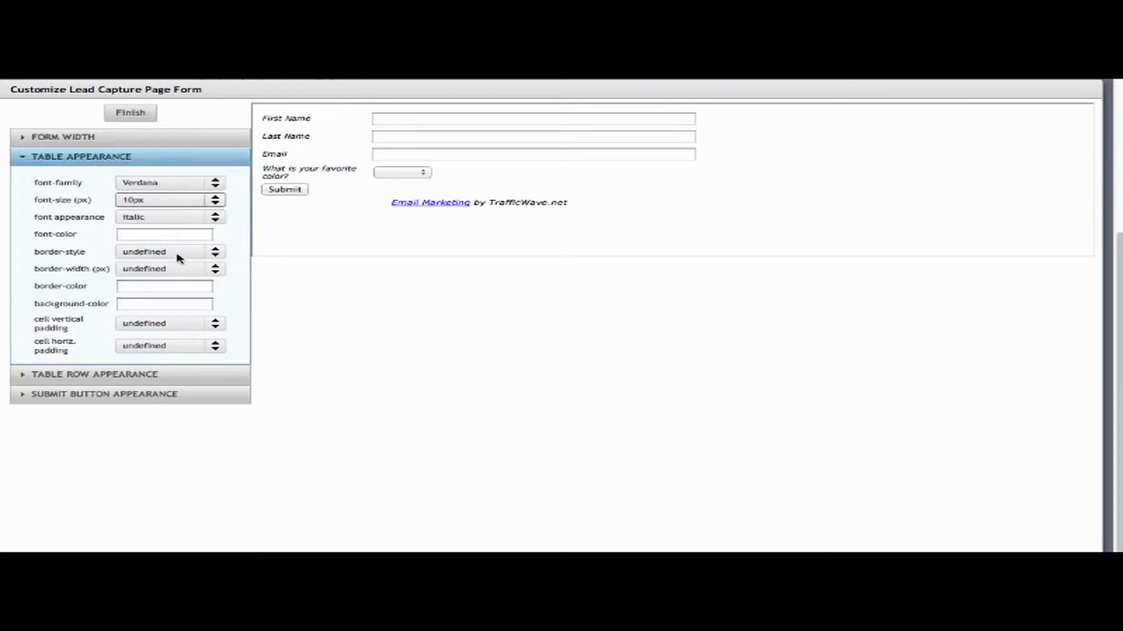
click(180, 256)
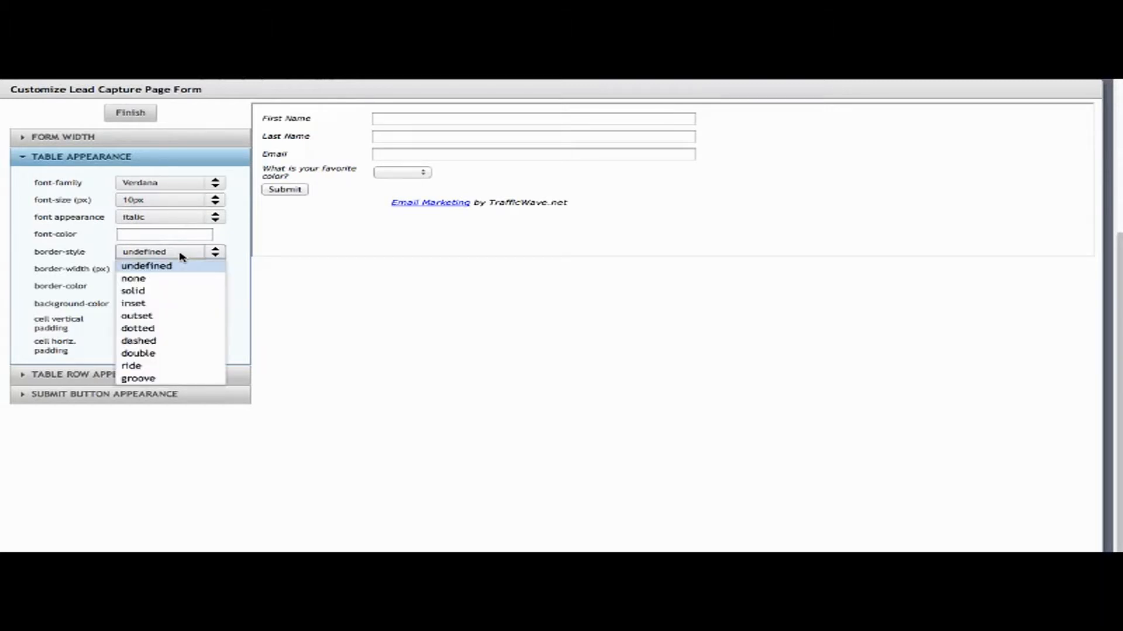
click(154, 291)
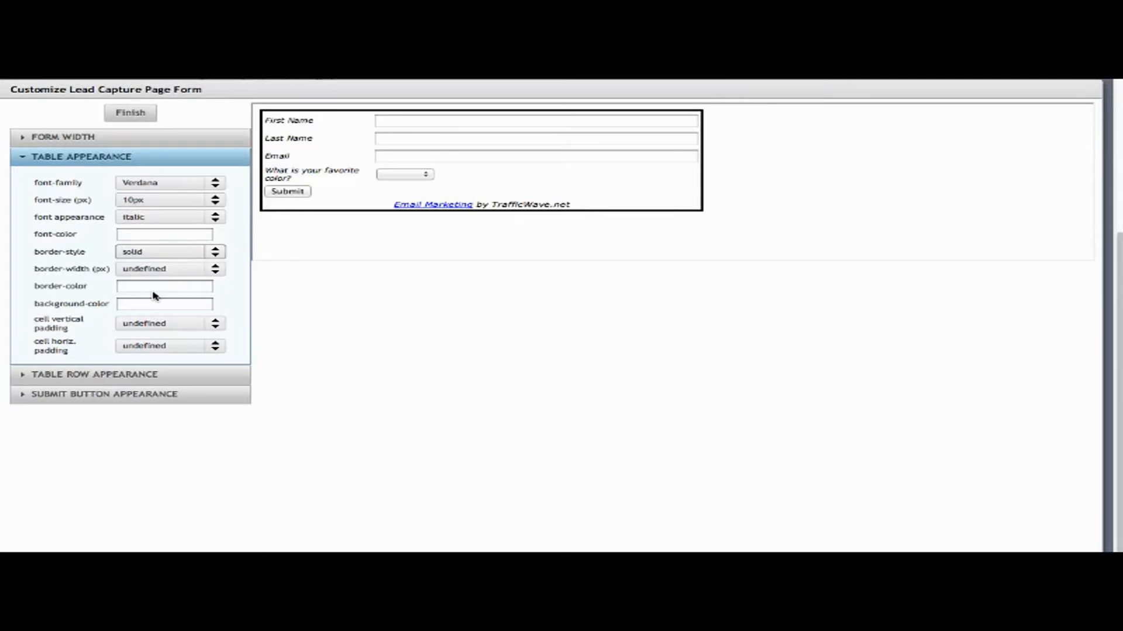
Give the table rows thick, inset borders in red #c62f2f.
click(116, 375)
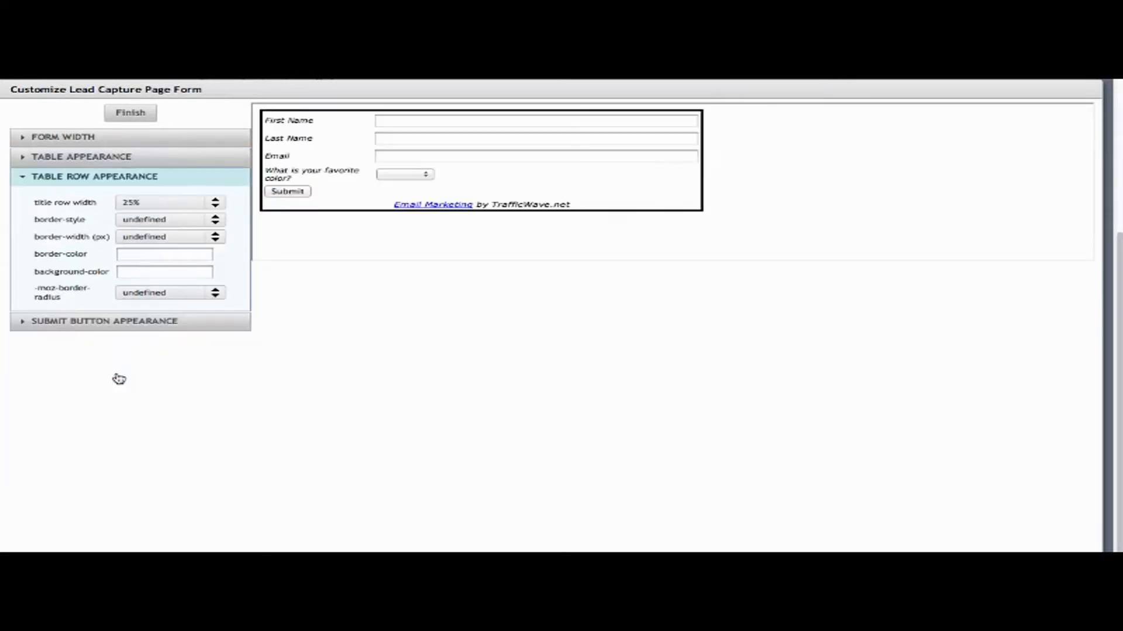
click(179, 219)
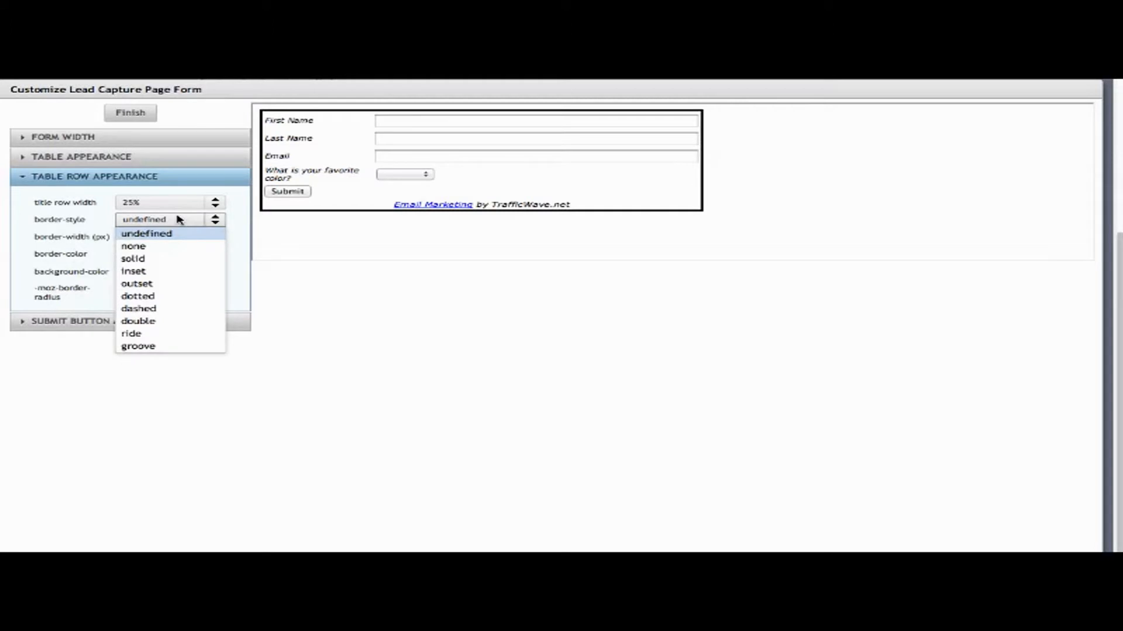
click(153, 273)
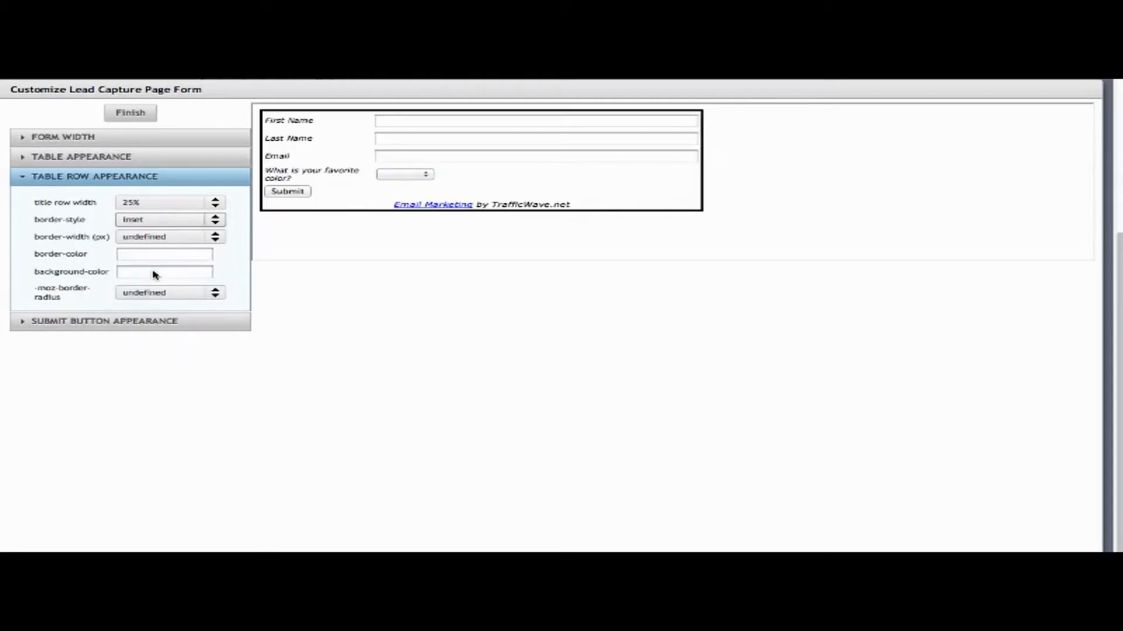
click(192, 238)
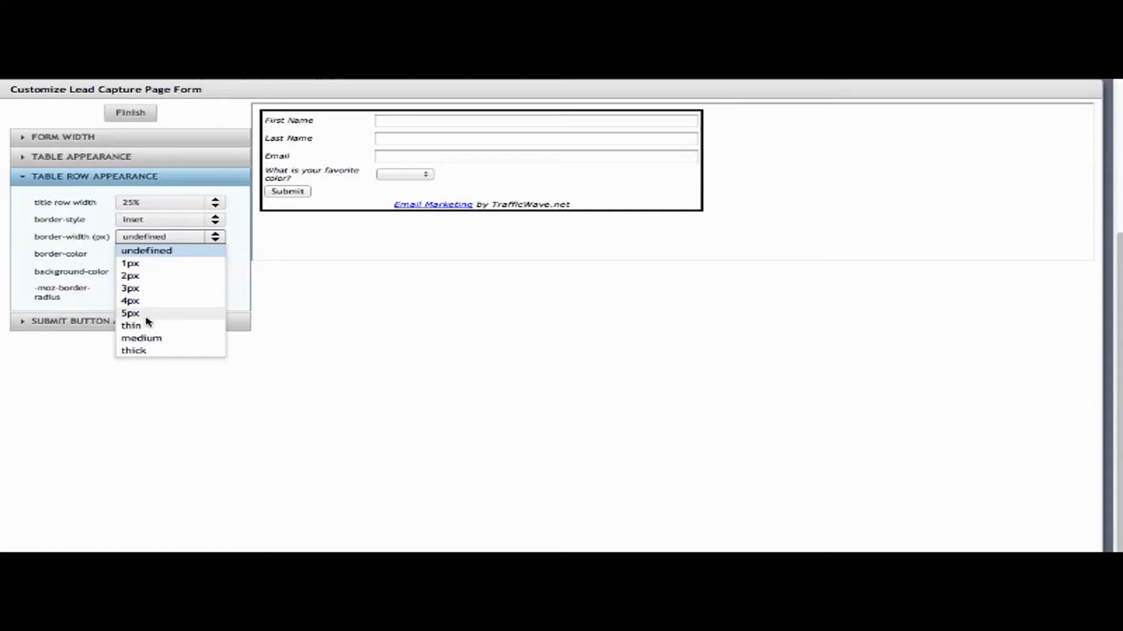
click(148, 351)
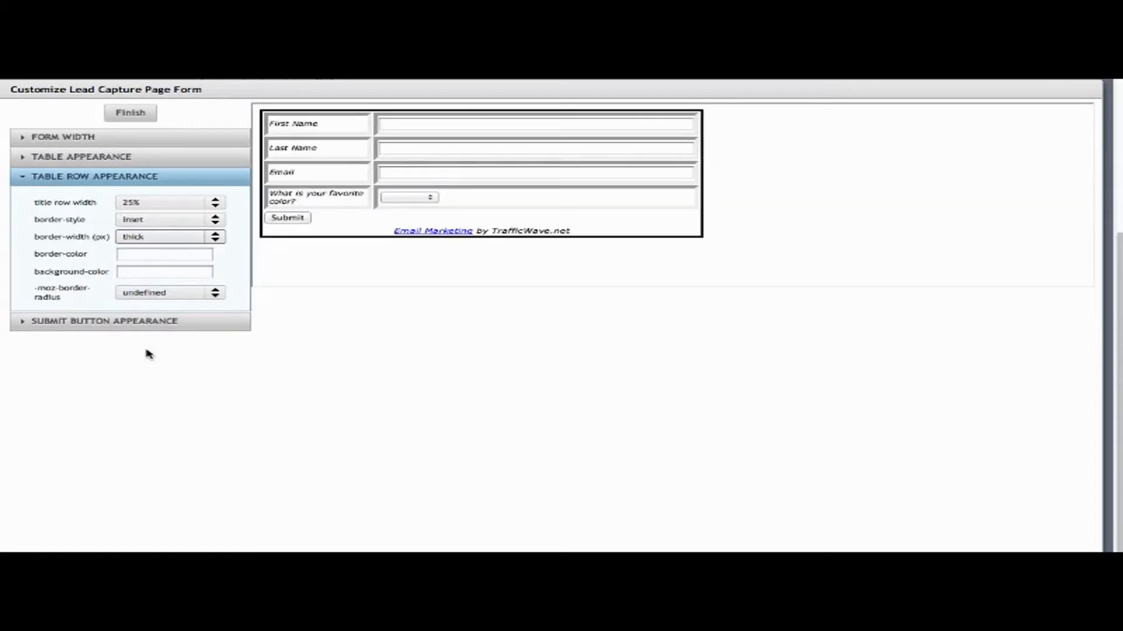
click(188, 256)
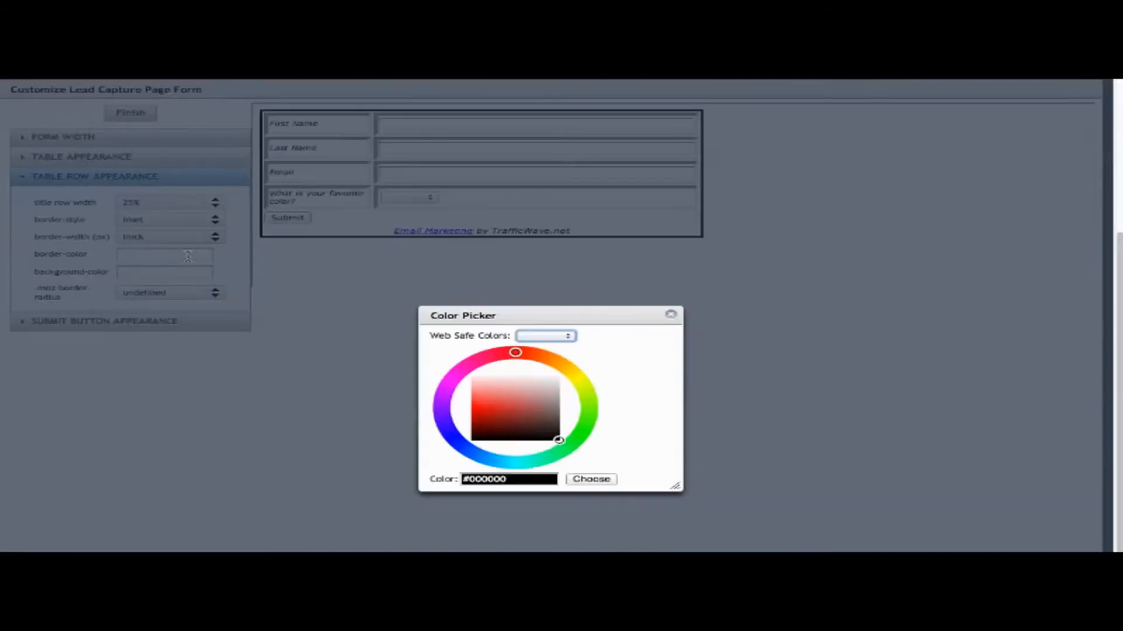
click(505, 409)
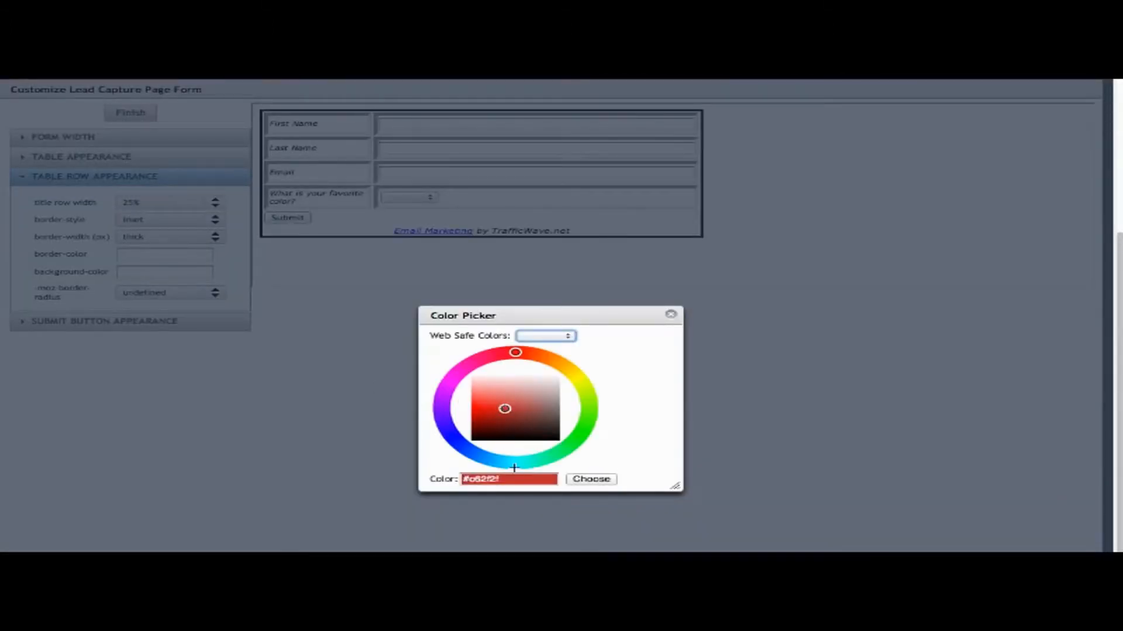
click(591, 481)
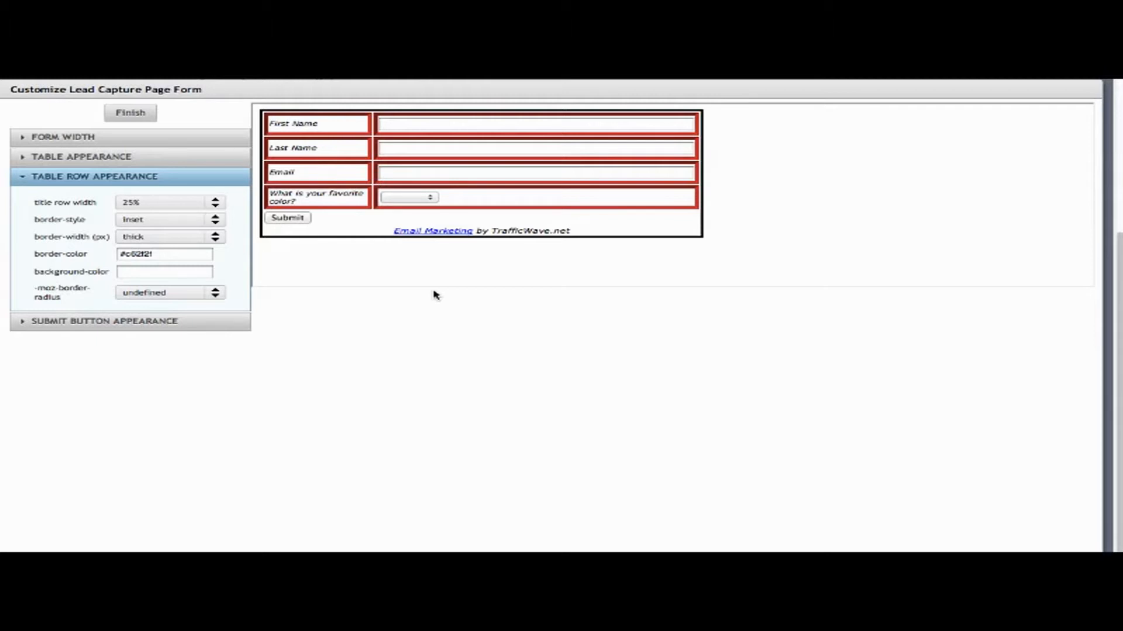
click(126, 324)
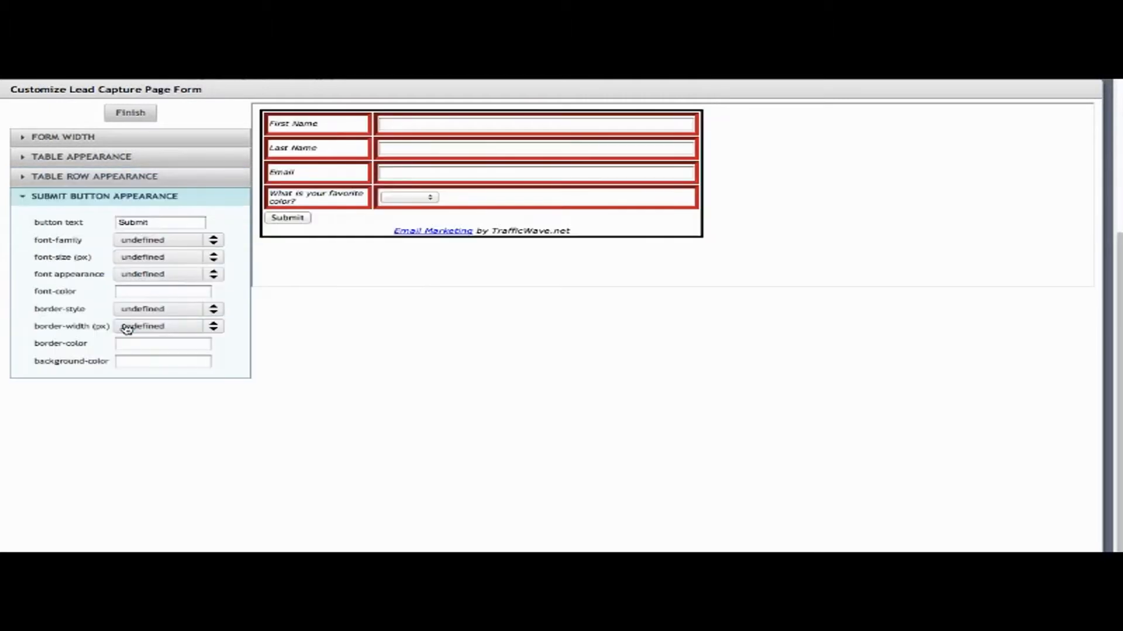
Change the submit button label to 'Sign Me Up' and finish styling the form.
double_click(162, 222)
text(S)
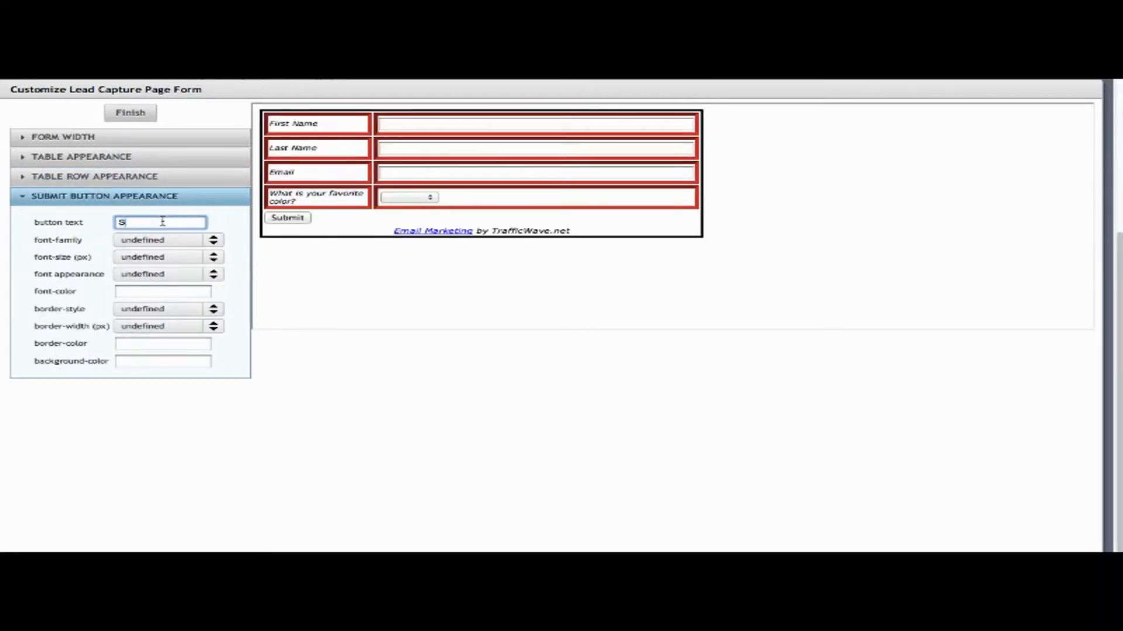
text(ign Me Up)
key(Tab)
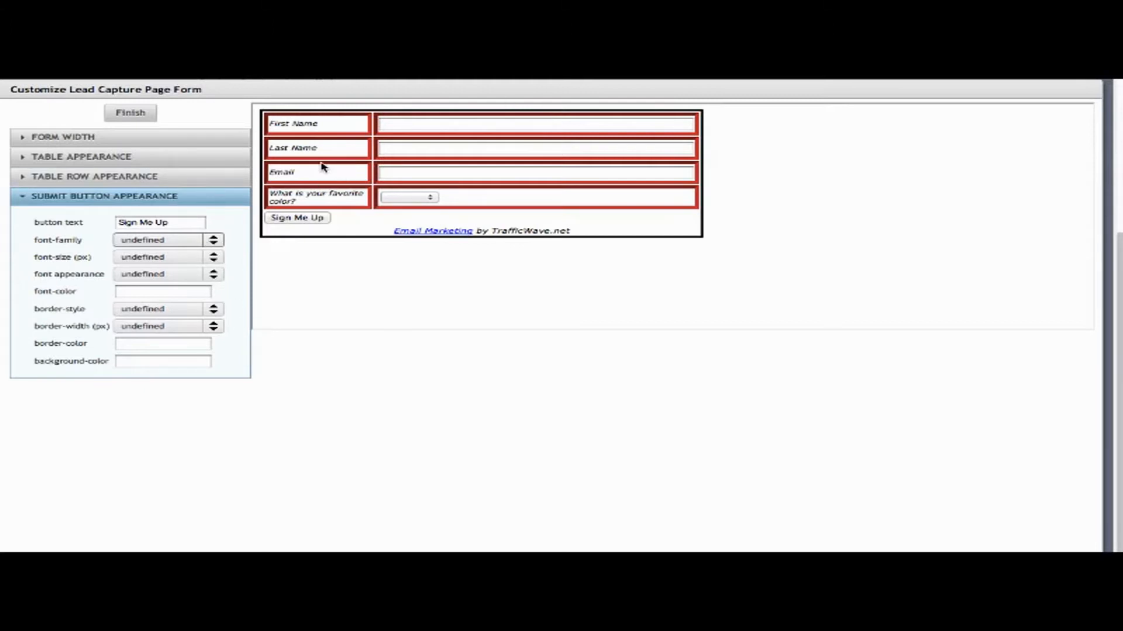
click(131, 113)
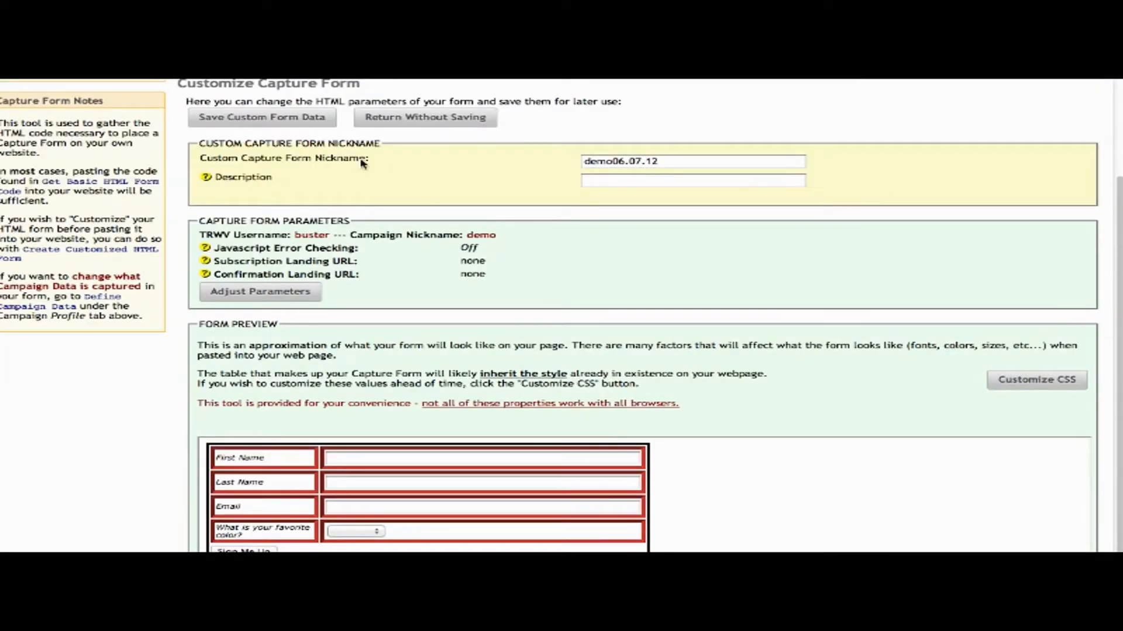
Save the custom form and highlight 'demo06.07.12' in the Customized HTML Forms list.
click(284, 118)
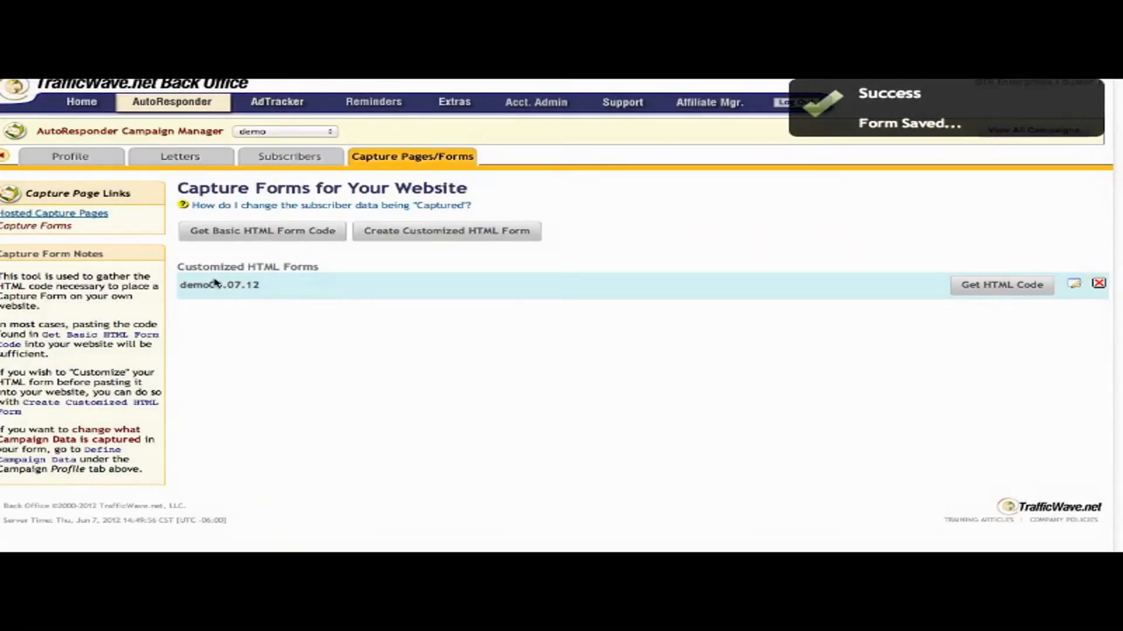
drag(261, 286, 179, 286)
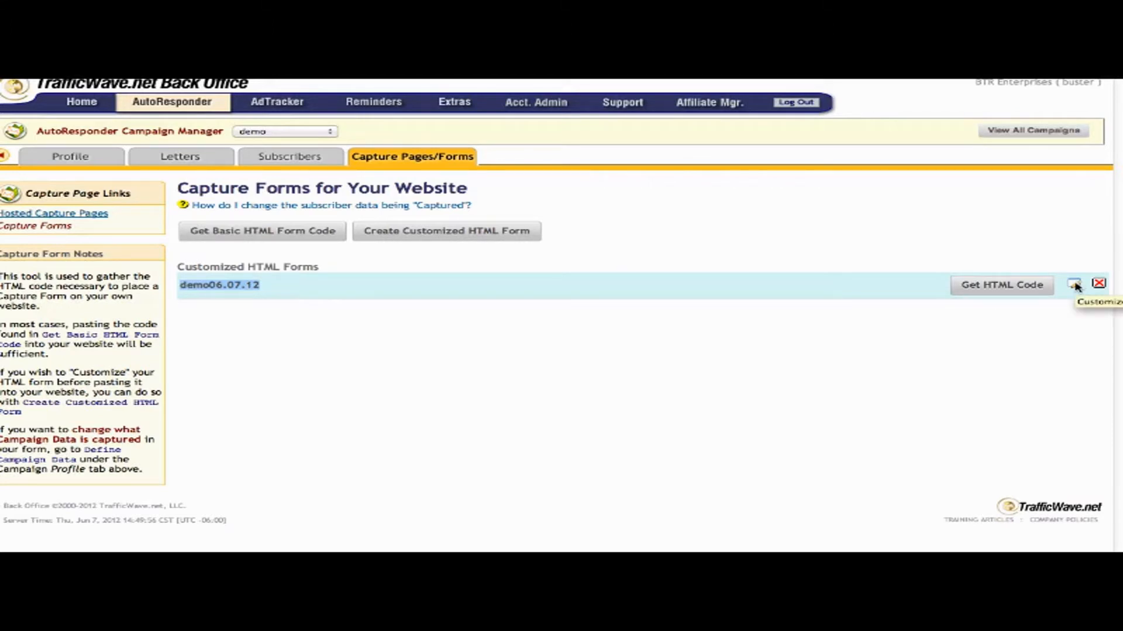
Display demo06.07.12's JavaScript embed code and raw HTML code, selecting each in turn.
click(1004, 287)
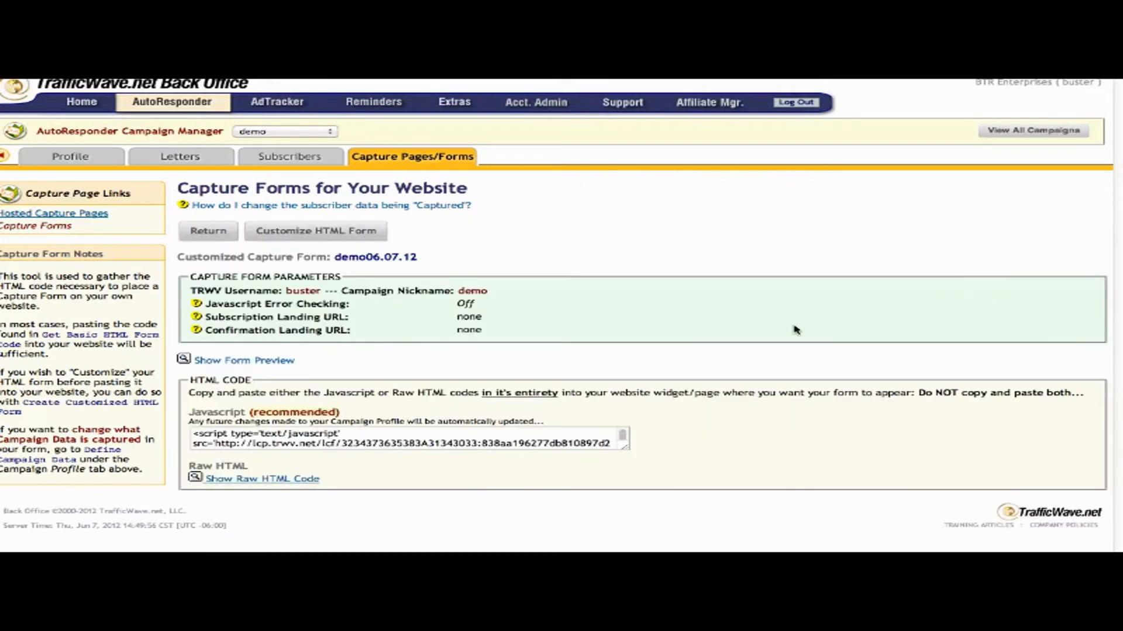
click(506, 443)
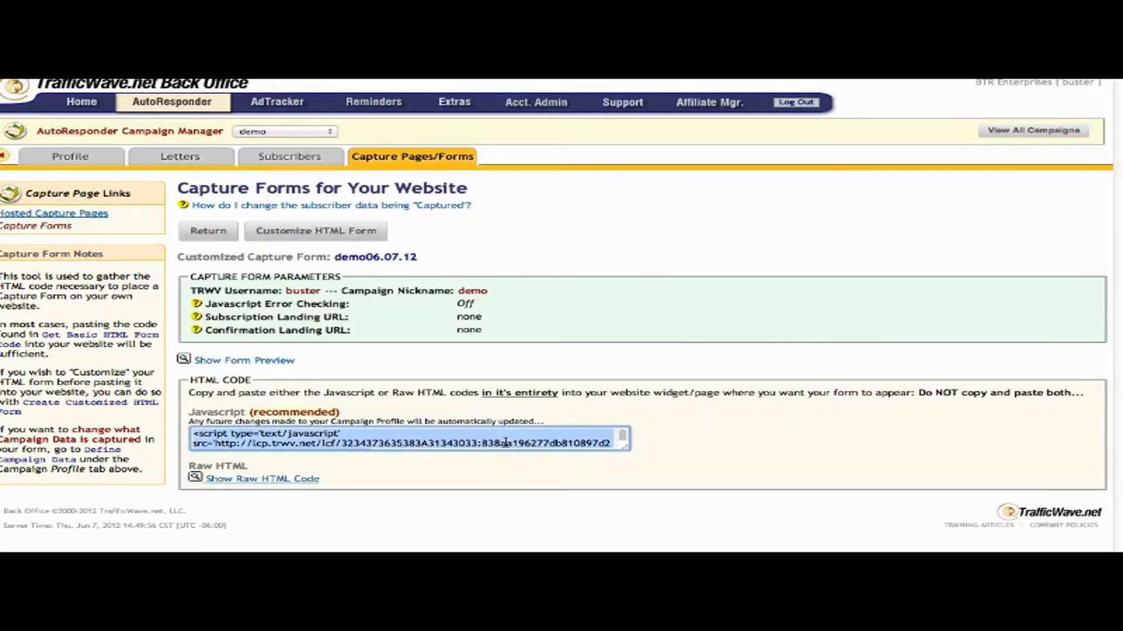
click(282, 479)
scroll(769, 436, down, 1)
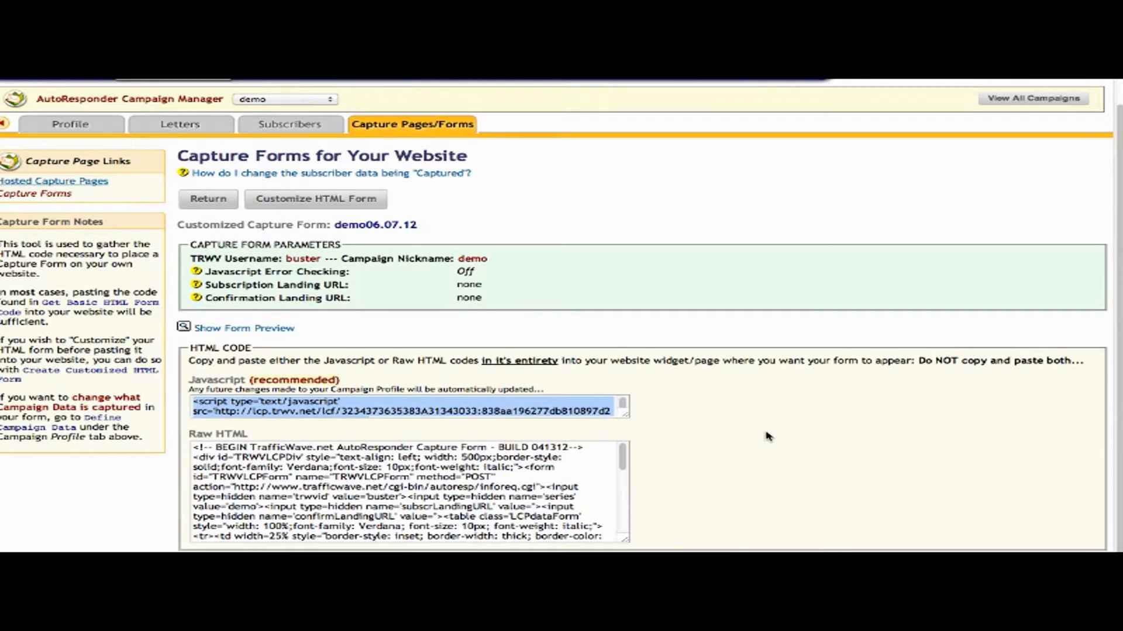
click(492, 410)
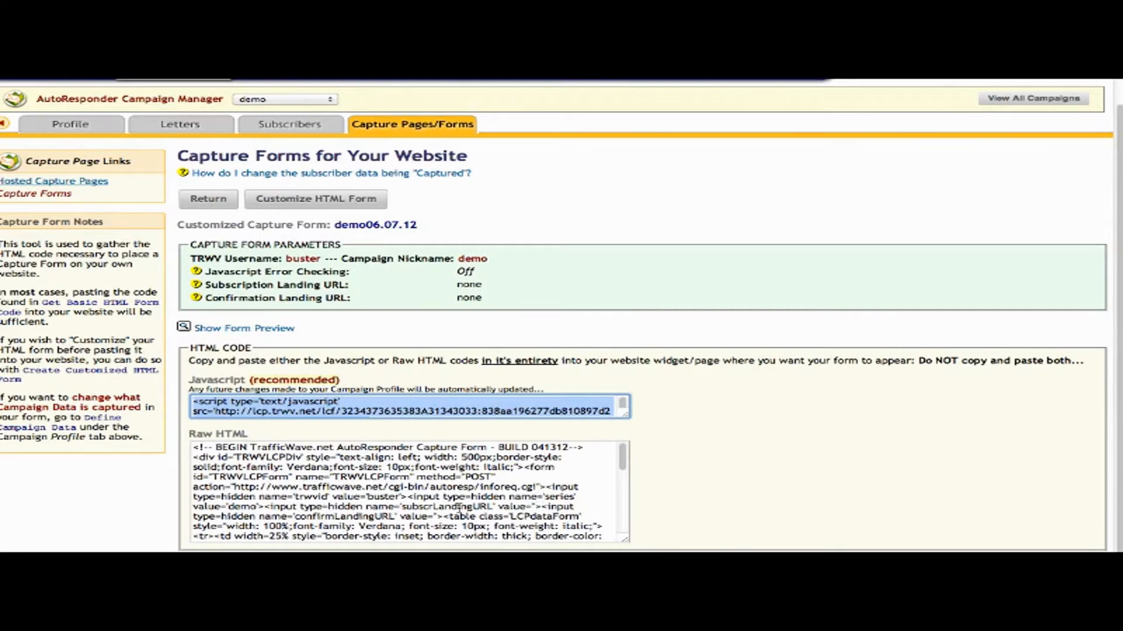
click(459, 509)
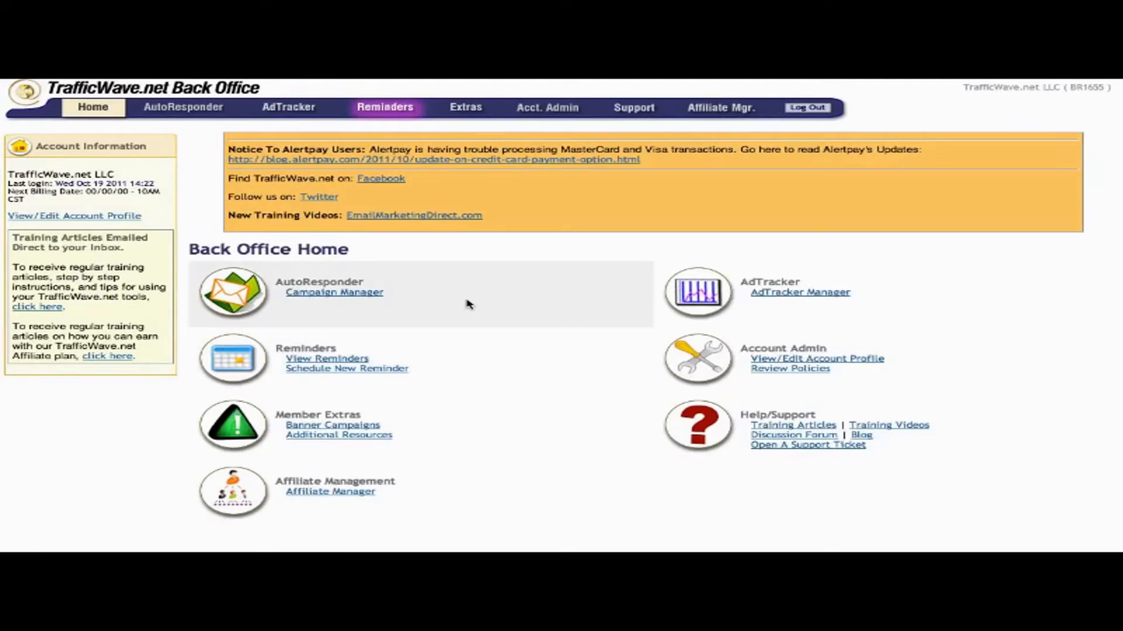
Open the DEFAULT campaign from Campaign Manager and choose Subscribers > Manage Subscribers.
click(342, 294)
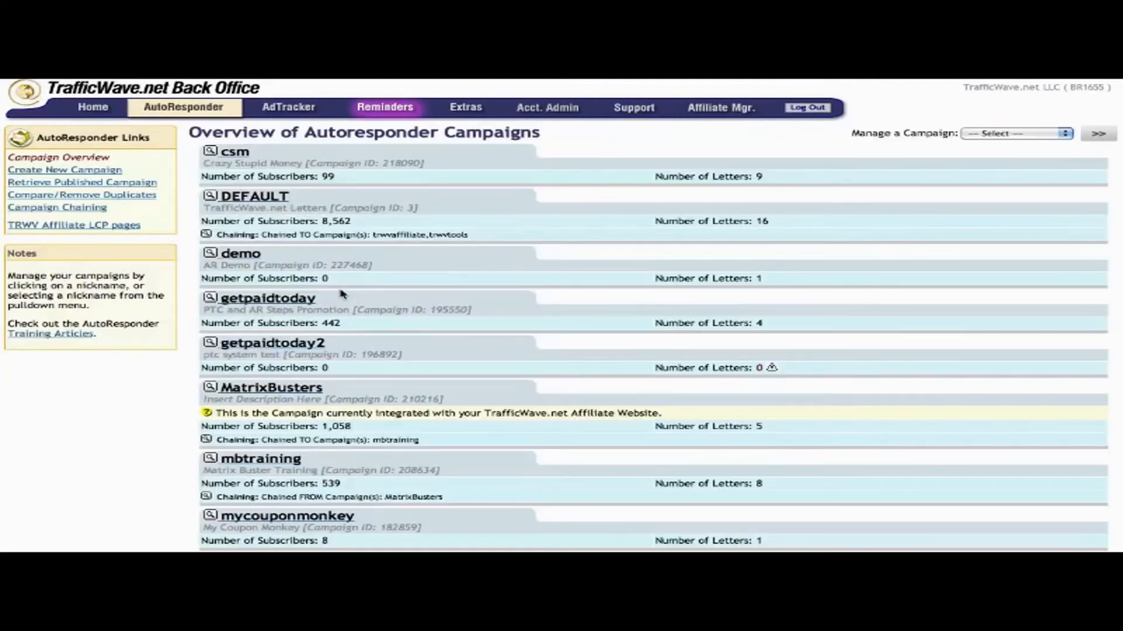
click(257, 197)
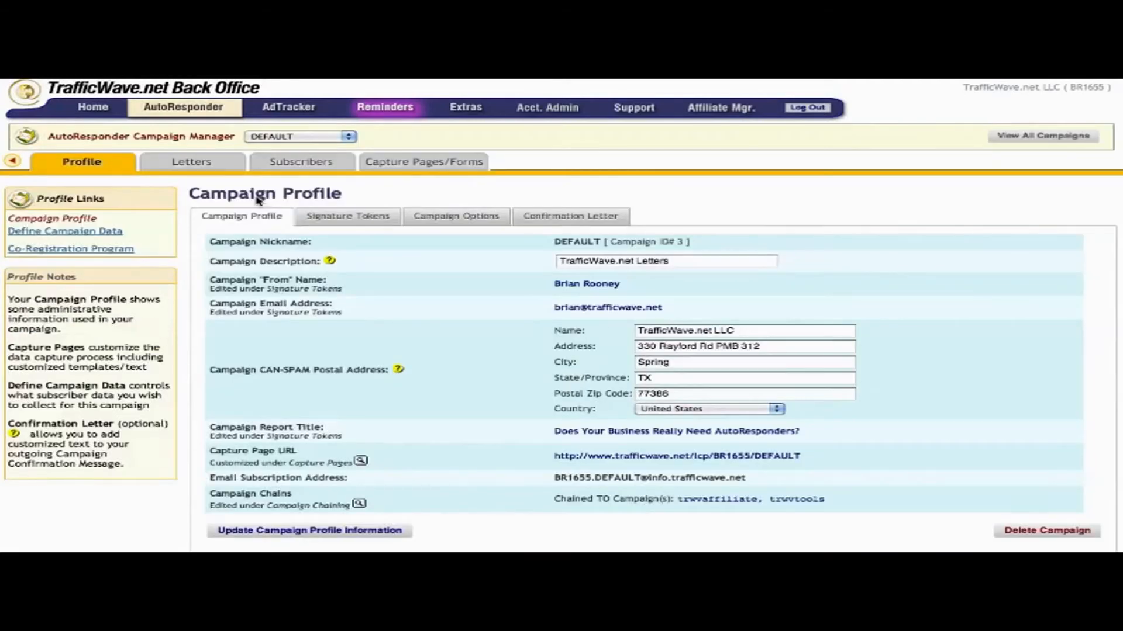
mouse_move(303, 167)
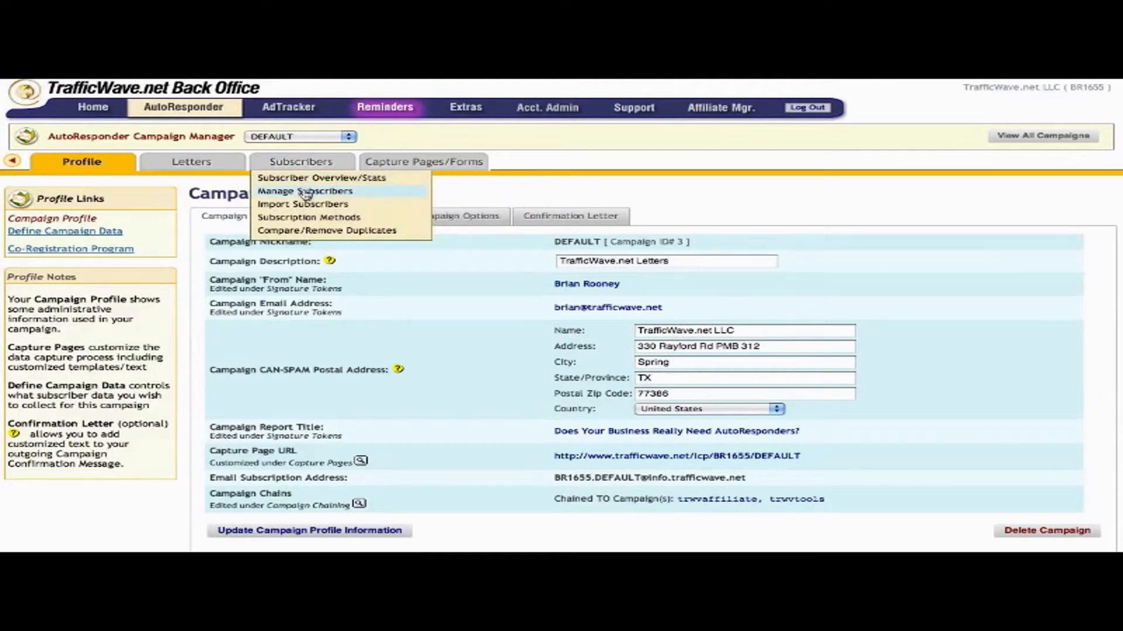
click(306, 193)
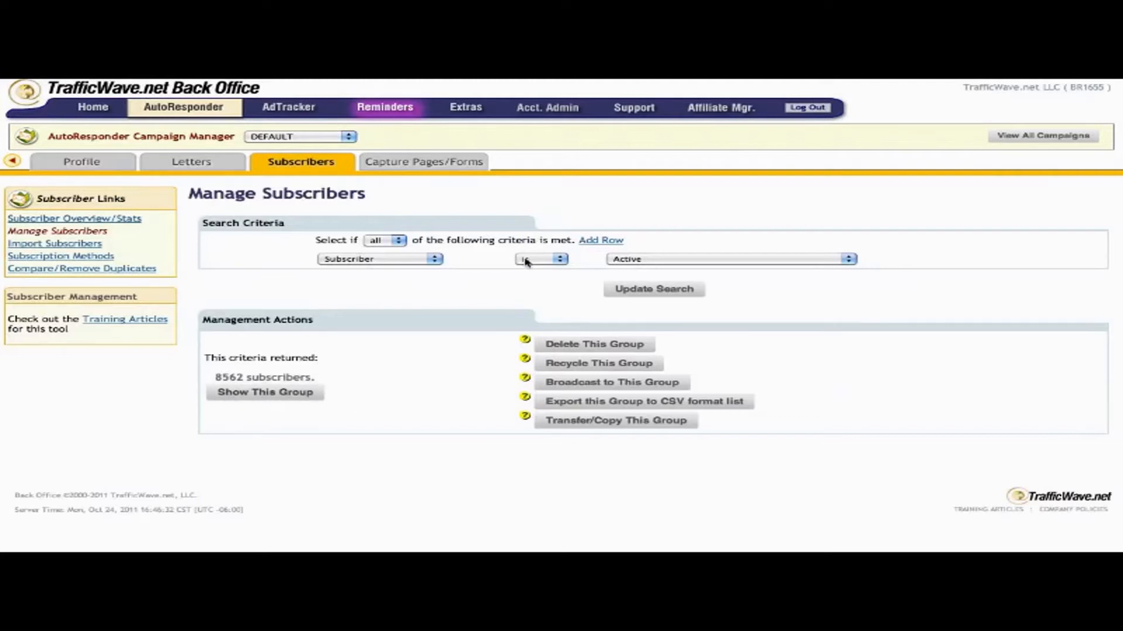
click(689, 261)
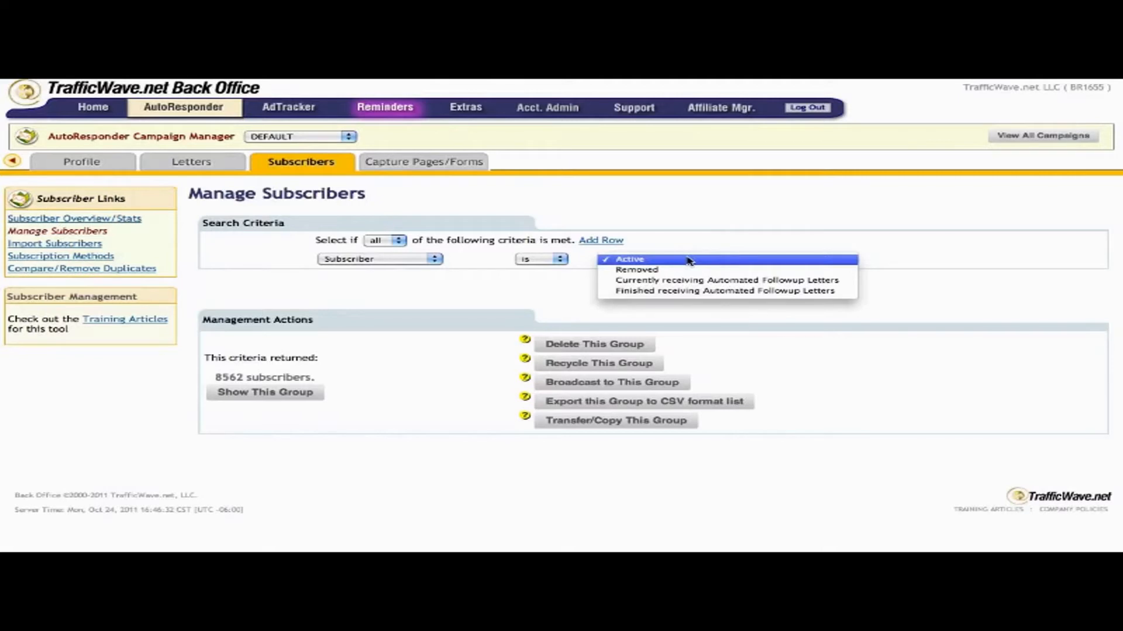
click(688, 261)
click(436, 260)
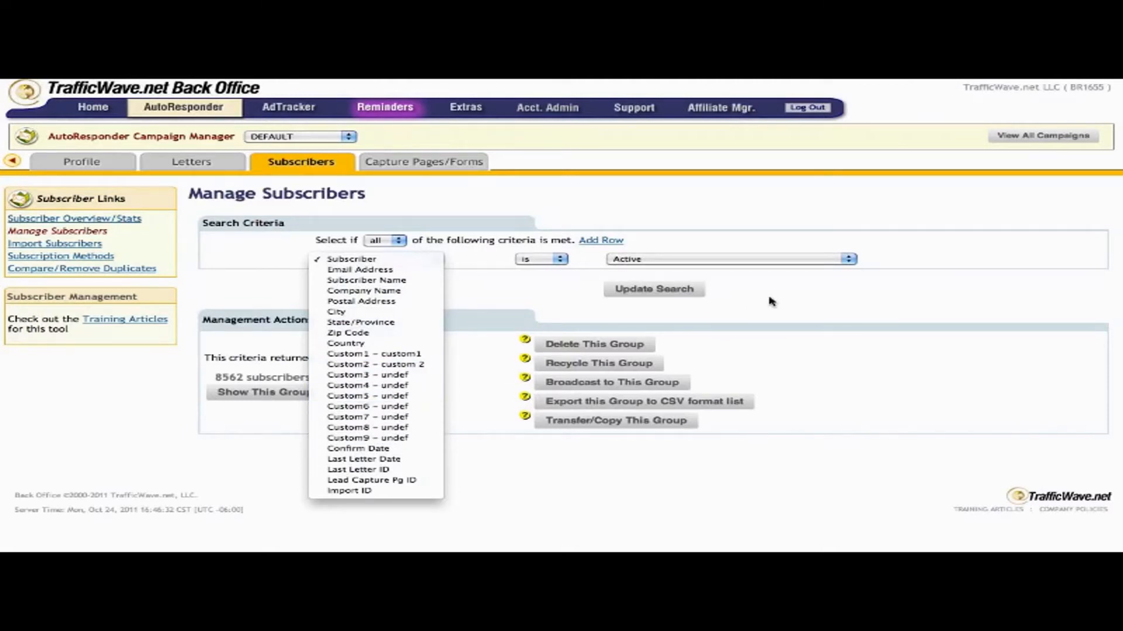
click(891, 301)
click(443, 323)
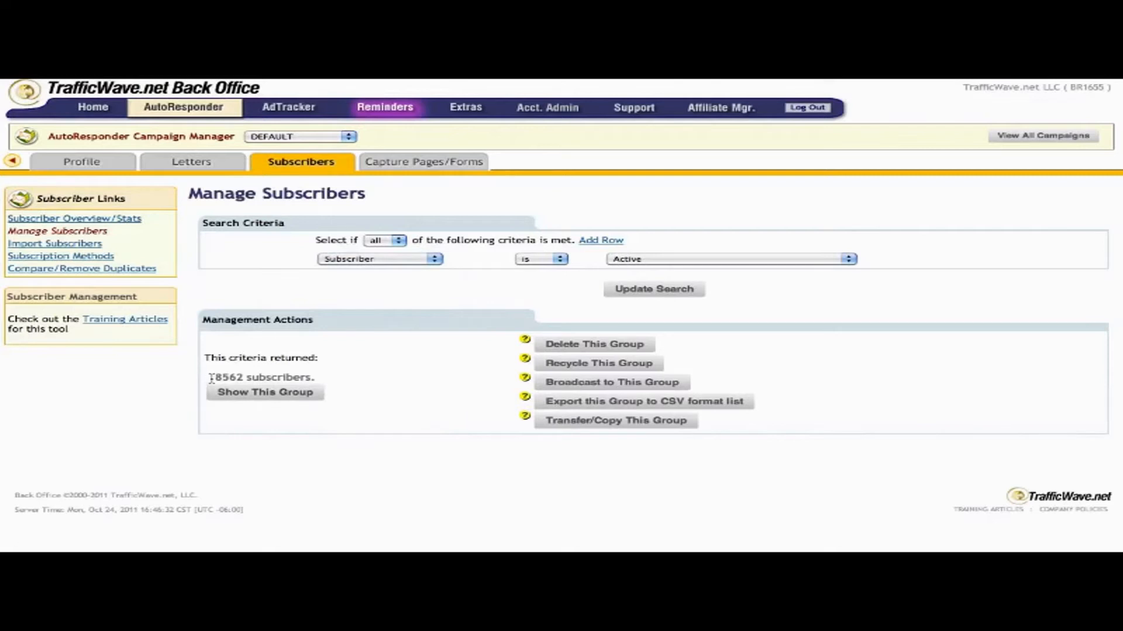
drag(211, 383, 319, 379)
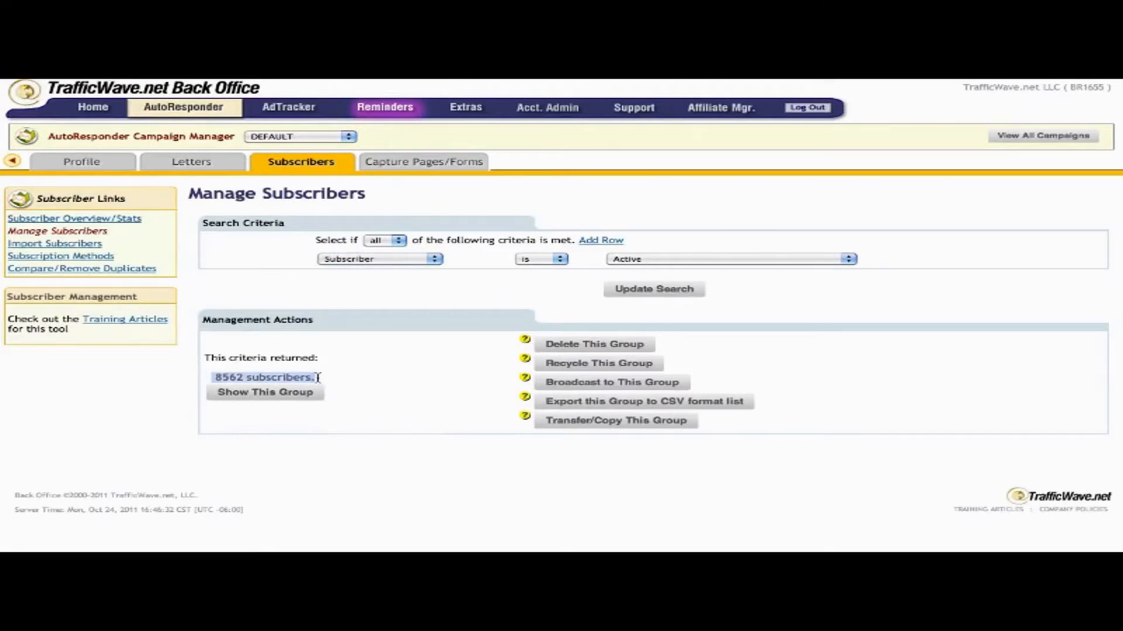
Broadcast letter 193422 'How I Make Sales In Minutes' to the 8562 active subscribers at 10/24/2011 05:50 pm.
click(576, 387)
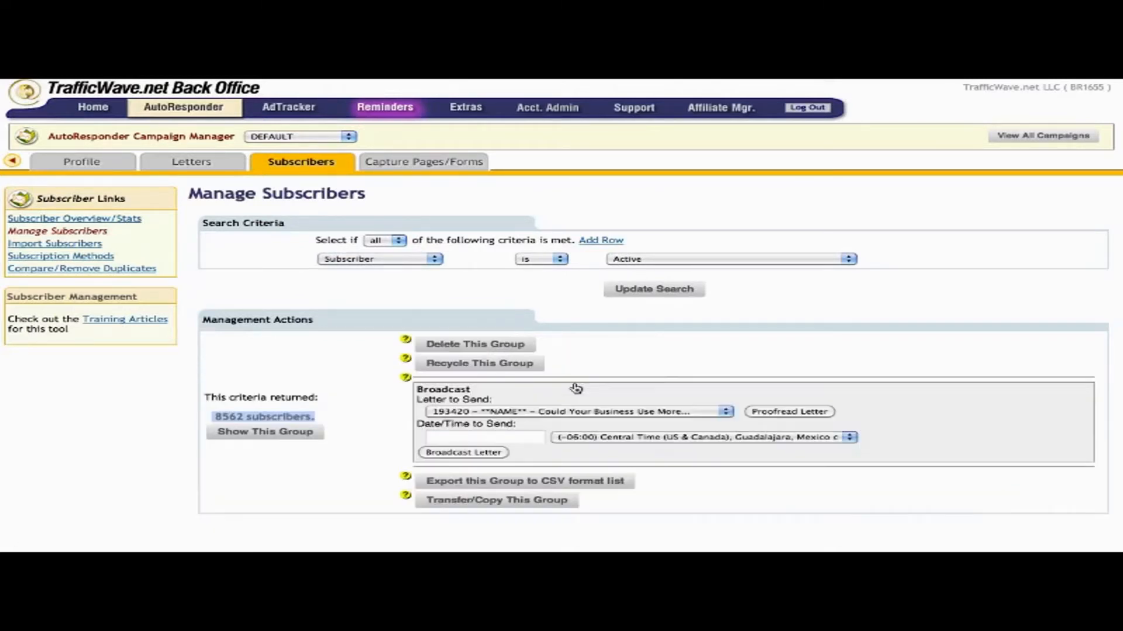
click(611, 412)
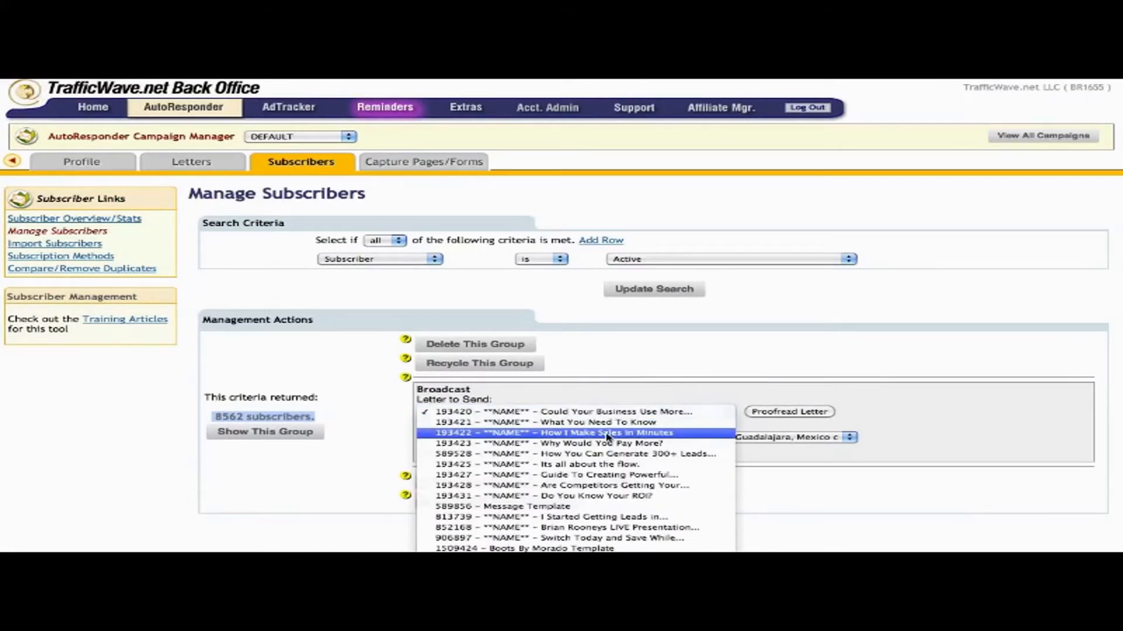
click(608, 433)
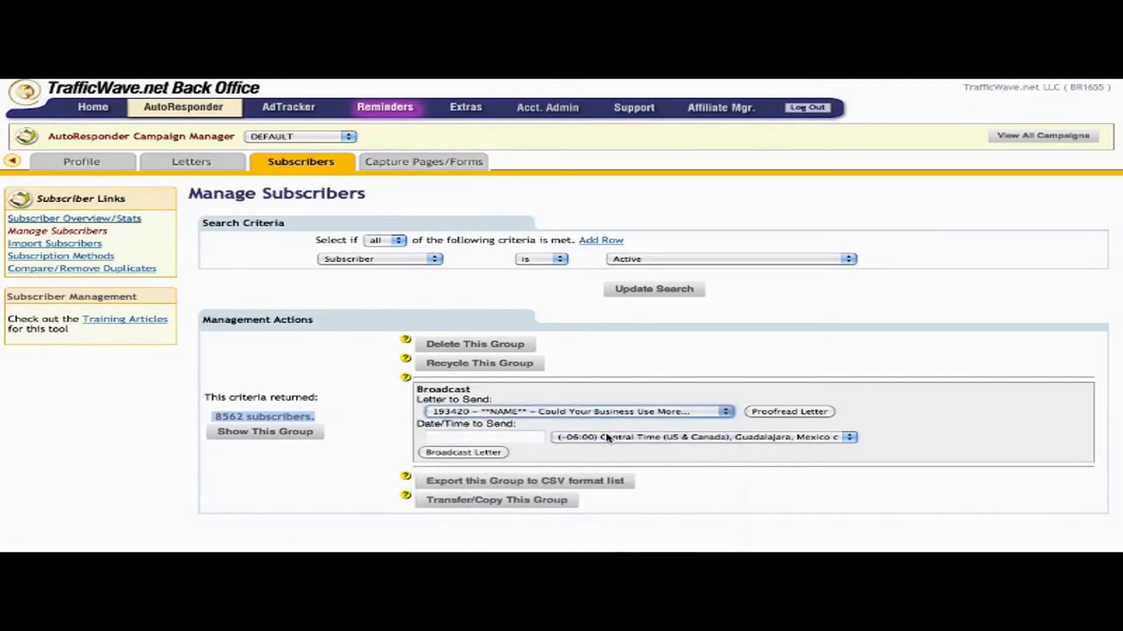
click(506, 440)
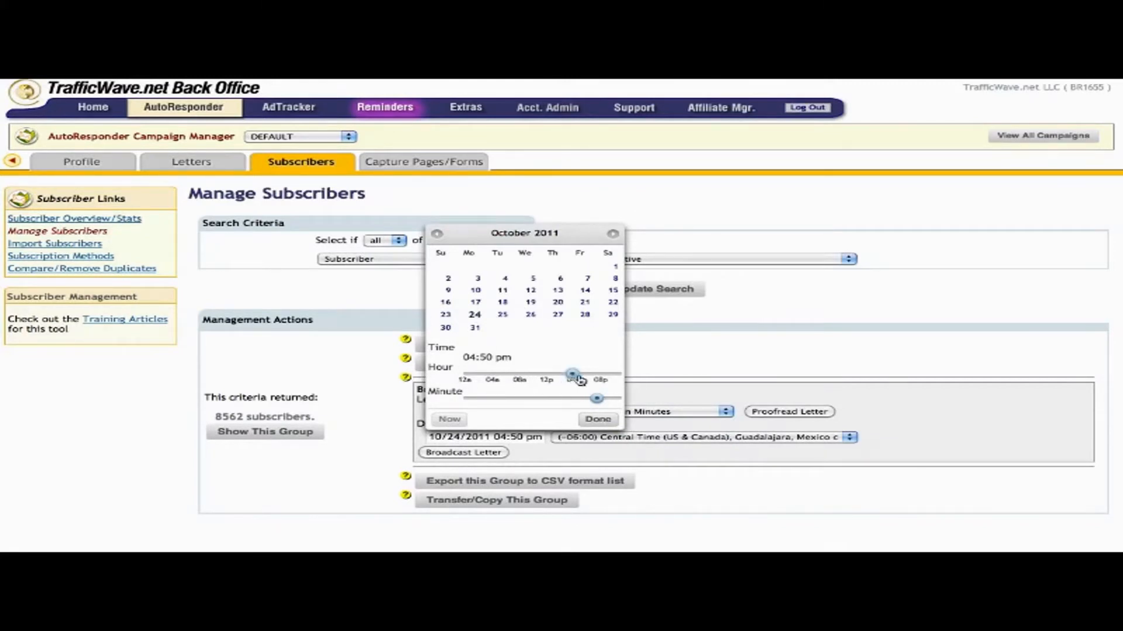
drag(579, 381, 587, 379)
drag(463, 357, 528, 358)
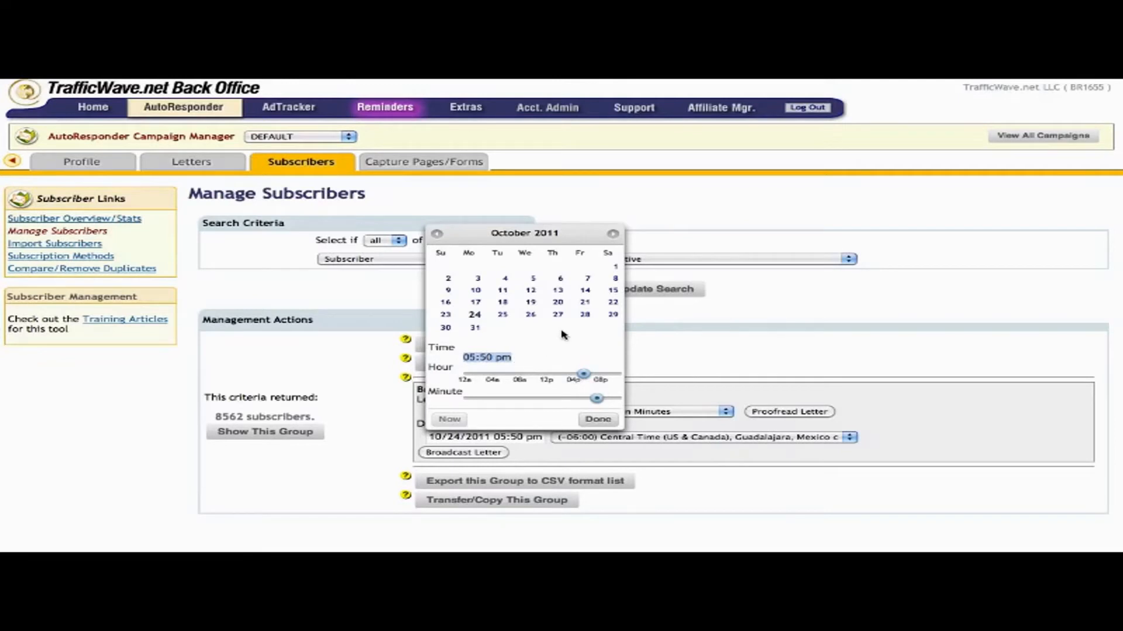
click(476, 316)
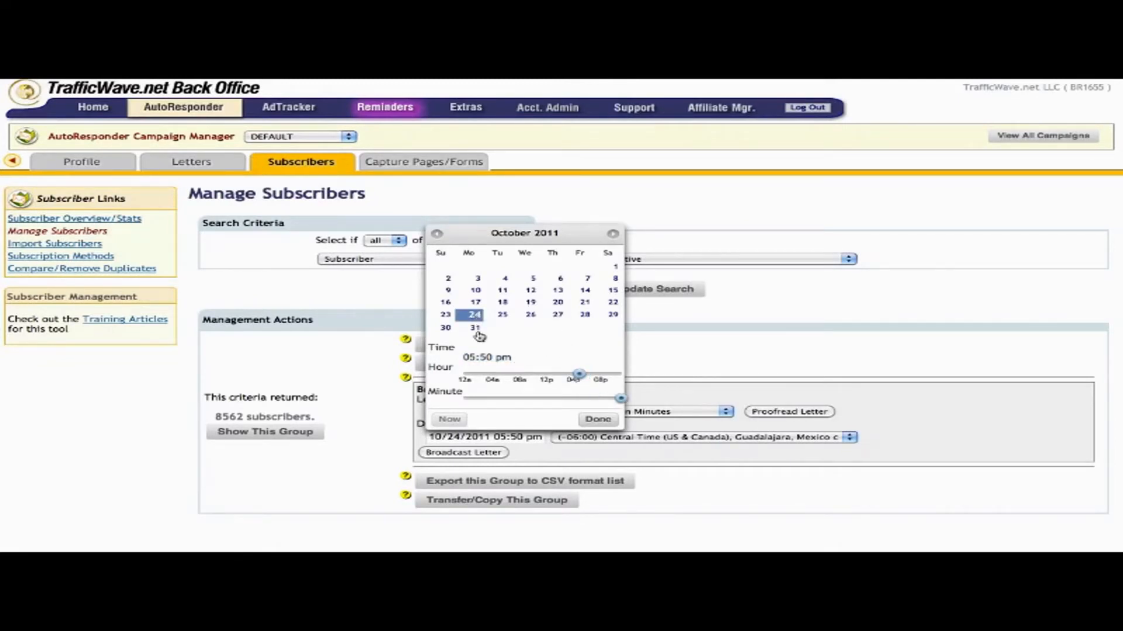
click(597, 420)
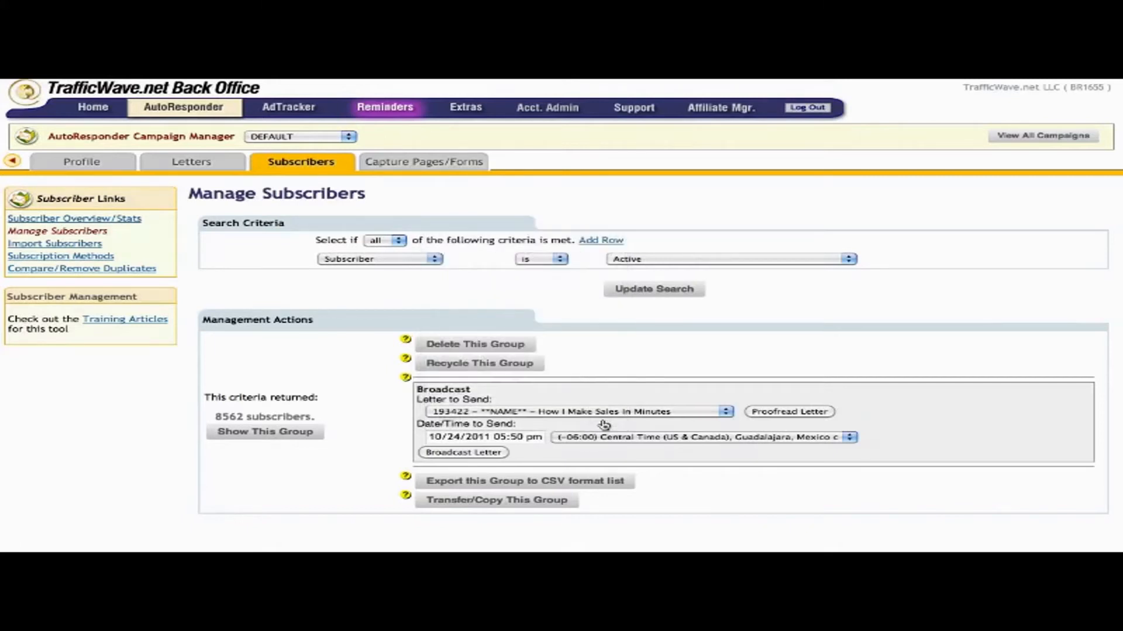
click(483, 454)
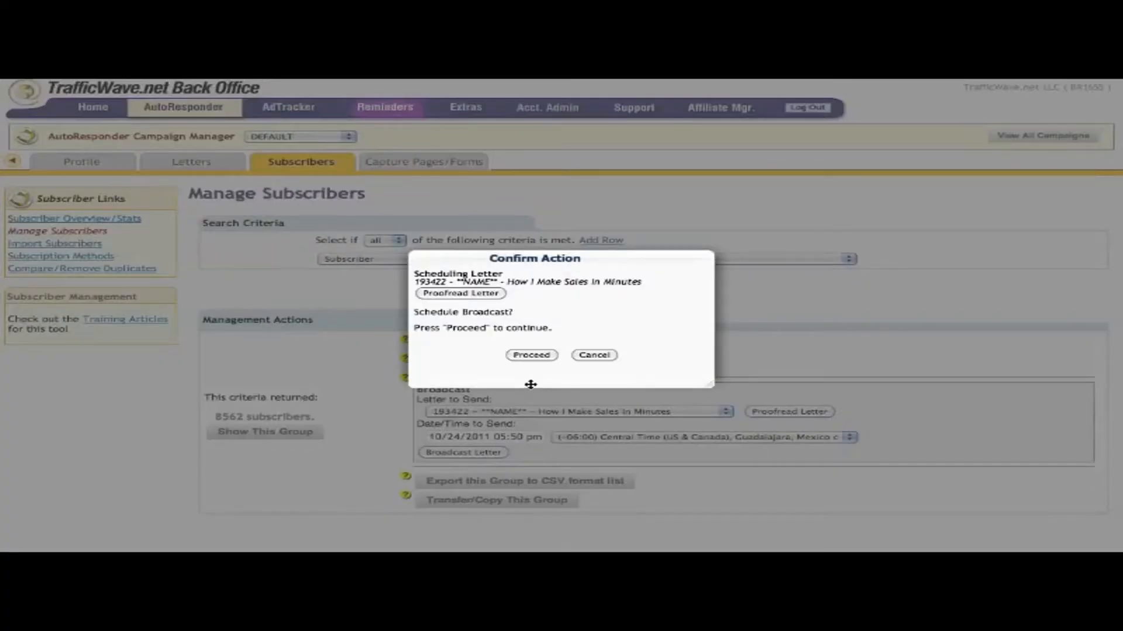
click(541, 357)
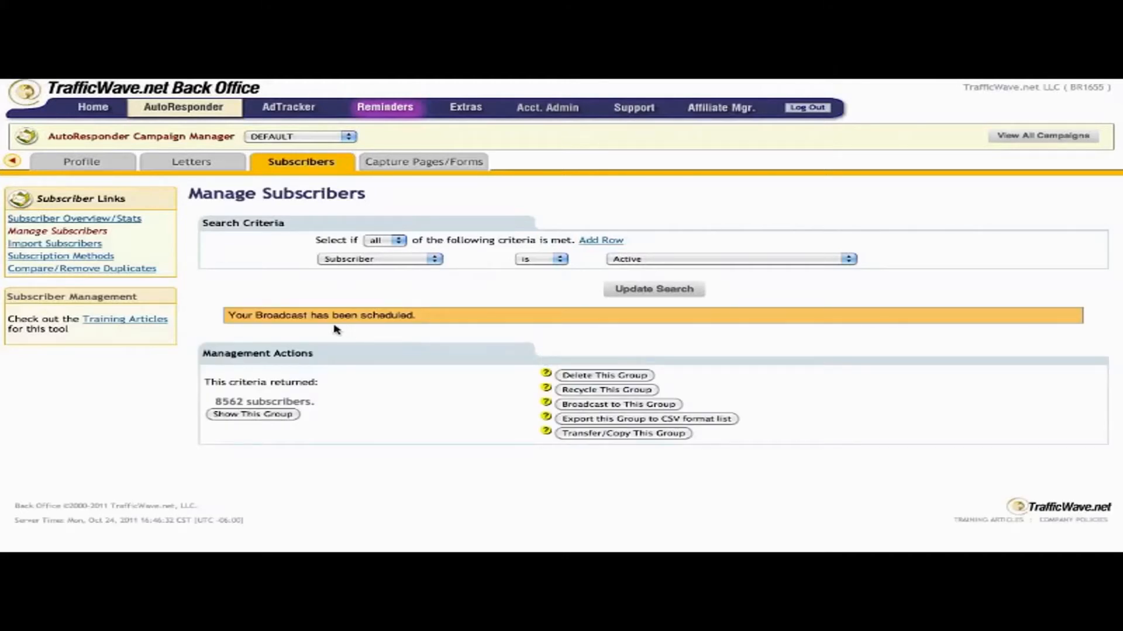
Highlight the 'Your Broadcast has been scheduled.' confirmation message.
drag(348, 318, 223, 318)
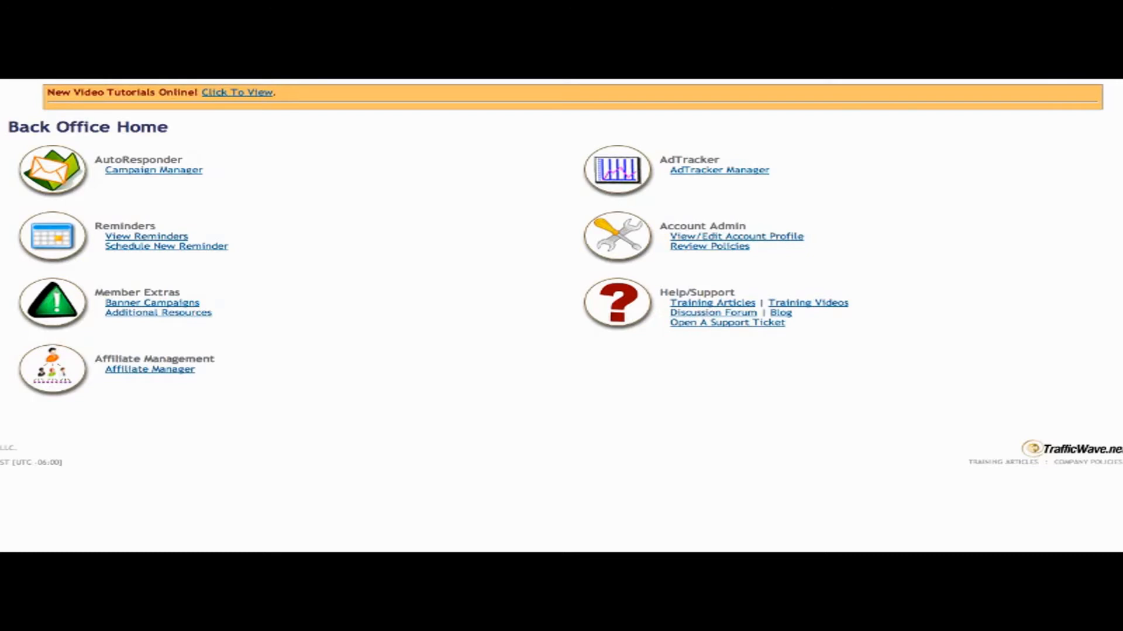
key(super+Tab)
key(super+Tab)
key(super+Tab)
key(super+Tab)
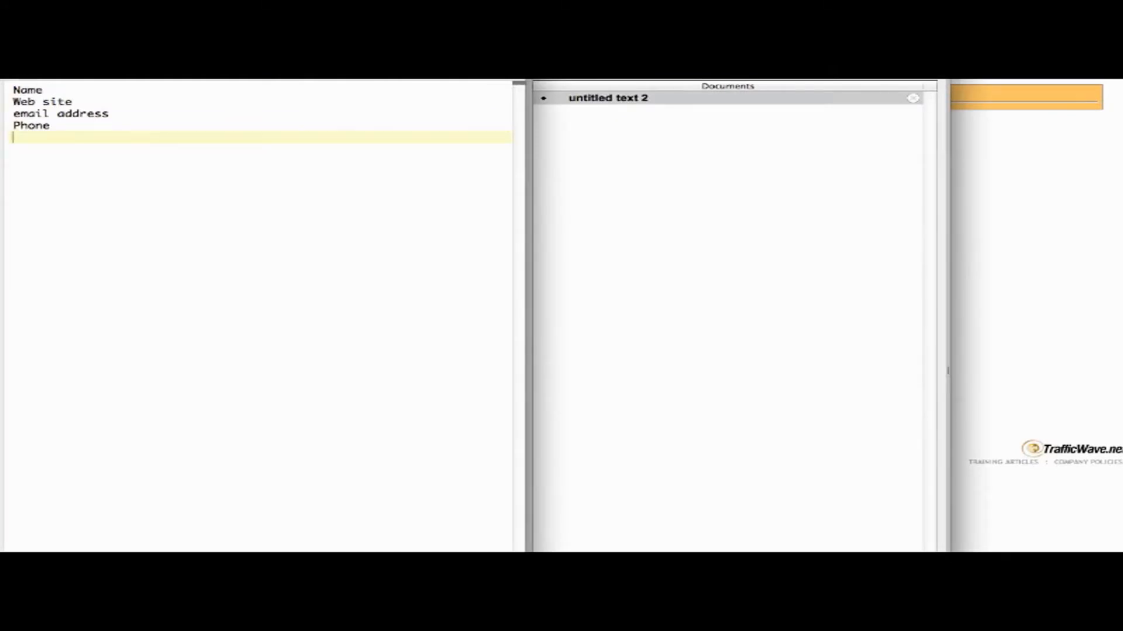
key(Up)
key(Up)
key(Up)
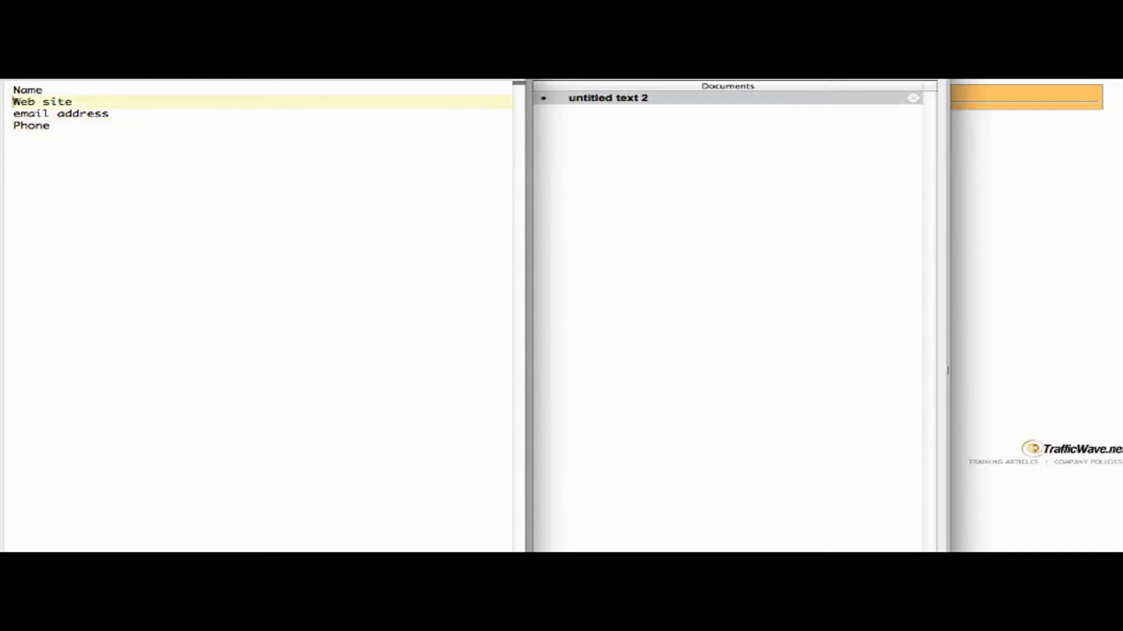
key(Up)
key(shift+Down)
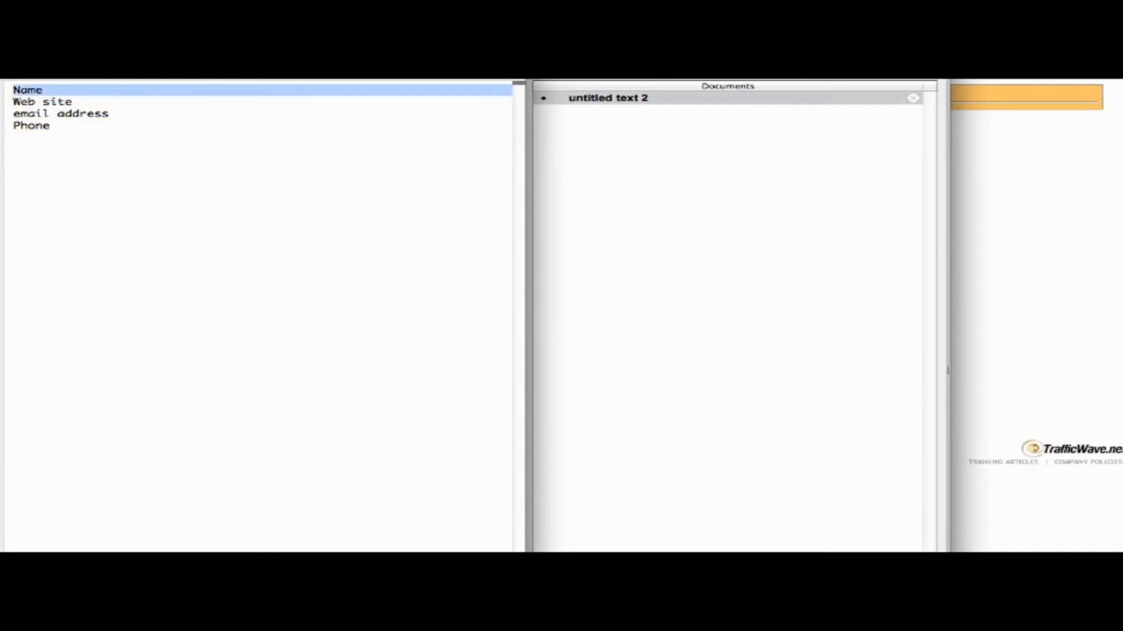
key(Up)
key(Down)
key(shift+Down)
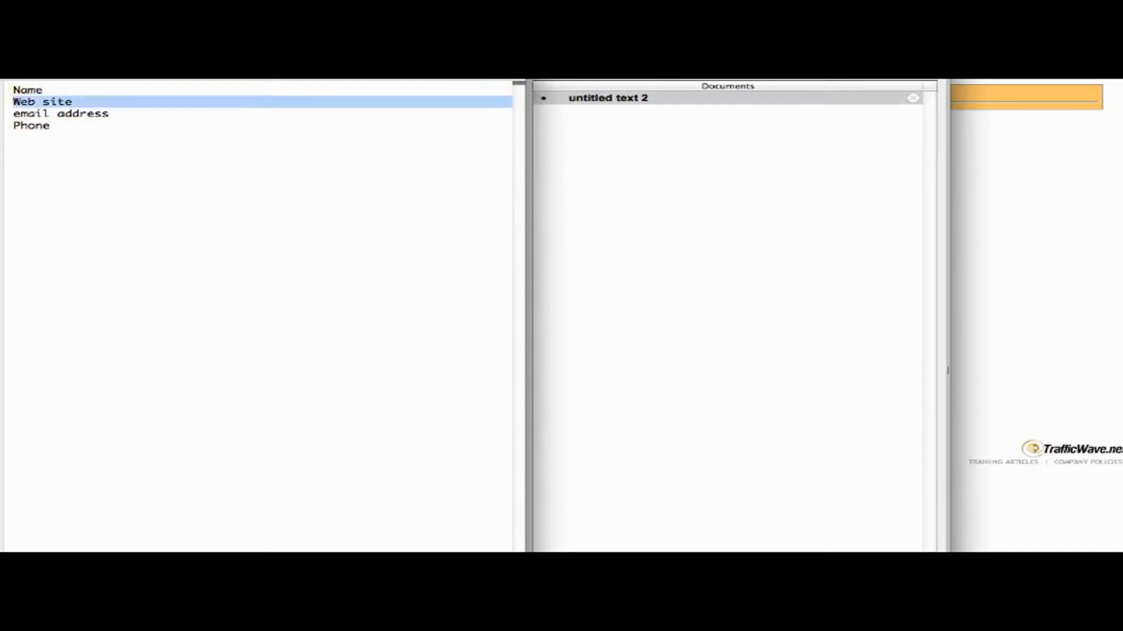
key(shift+Left)
key(Left)
key(Down)
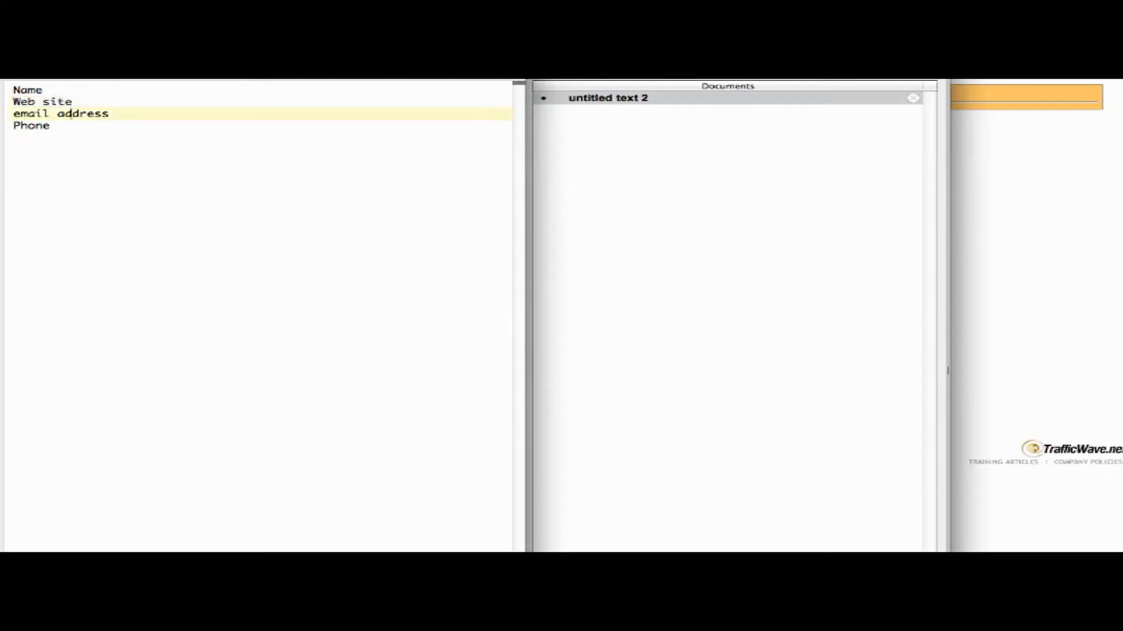
key(shift+Down)
key(shift+Left)
key(Right)
key(Down)
key(Down)
key(Up)
key(shift+Down)
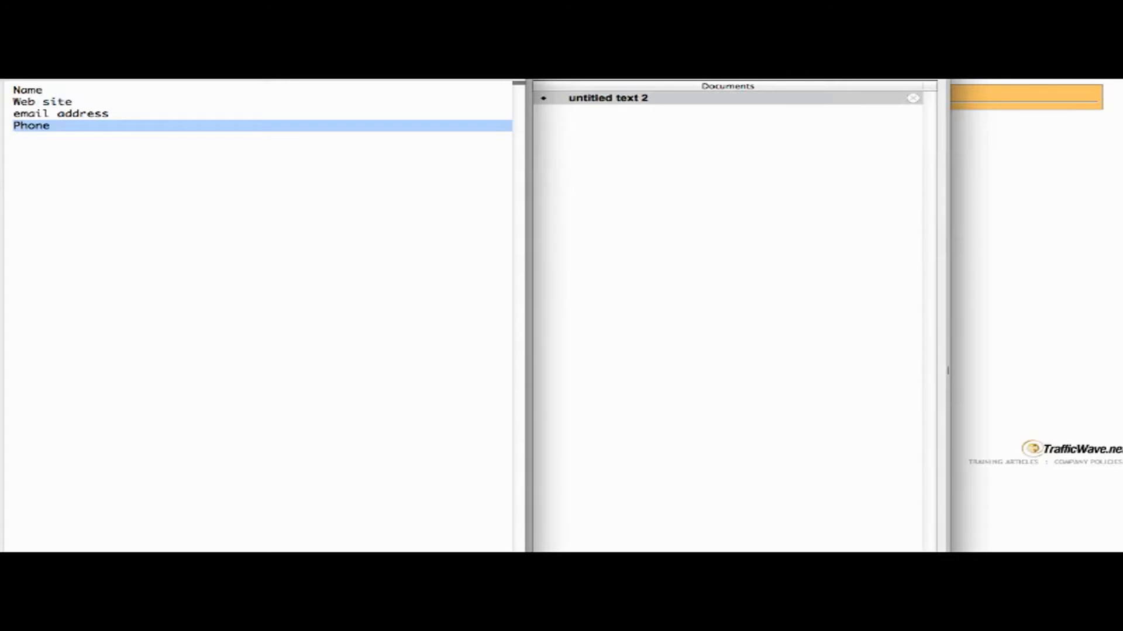
click(1031, 204)
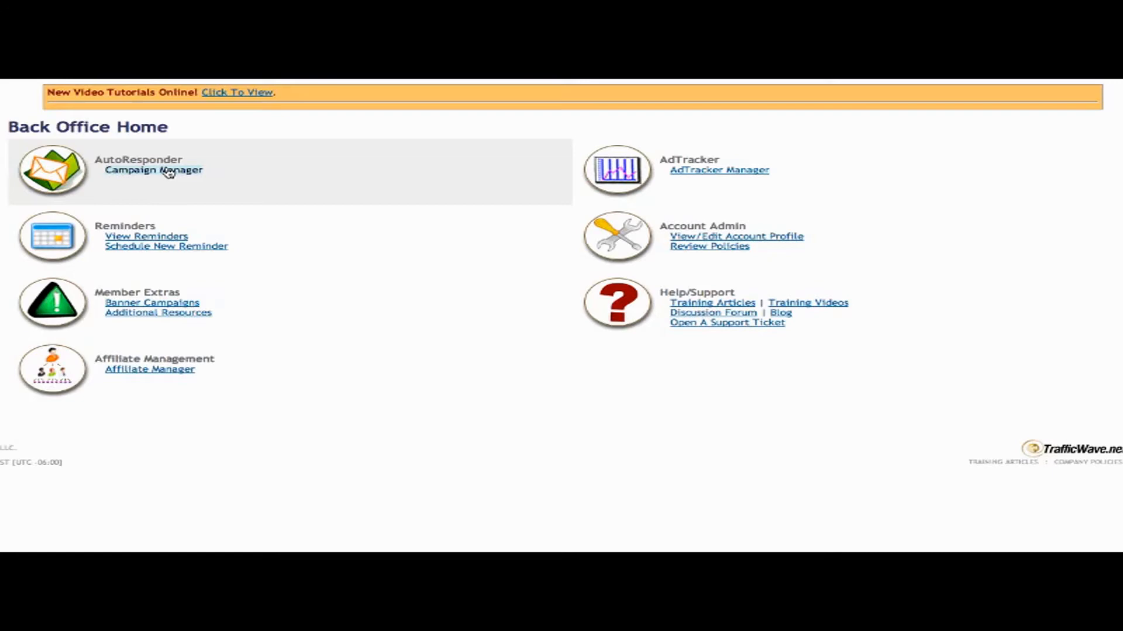
Enter campaign nickname MLMMasterSeries with description MLM Letters, verify availability, and continue to Step 2.
click(168, 170)
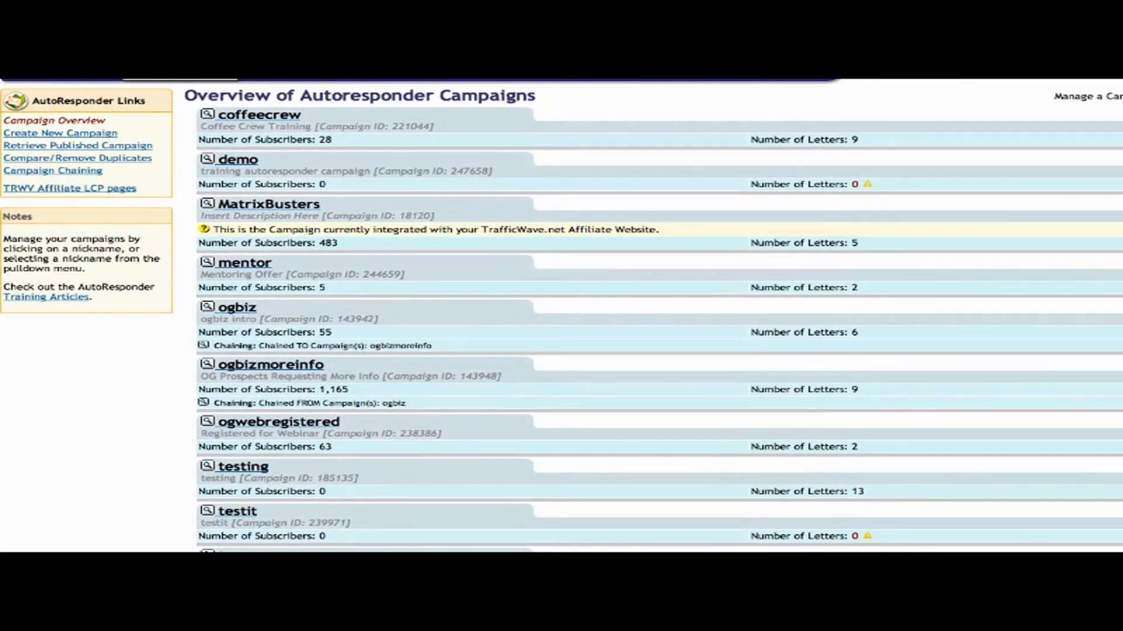
mouse_move(144, 84)
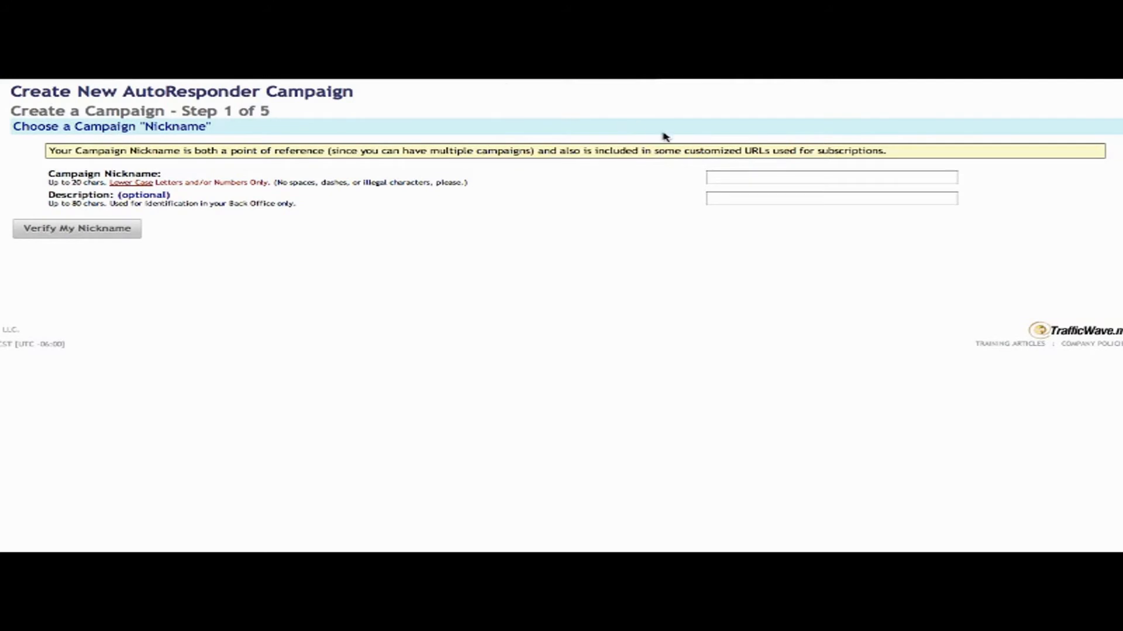
click(757, 177)
text(M)
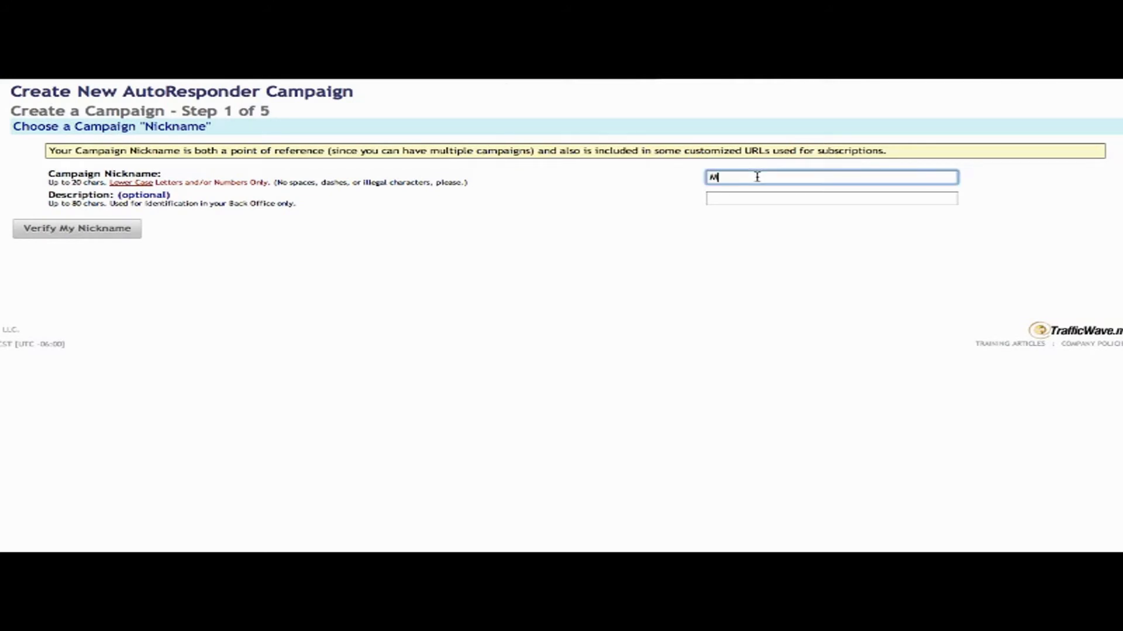
text(LM Master  Series)
key(ctrl+a)
text(MLM)
text(sterSeries)
key(Tab)
text(MLM Letters)
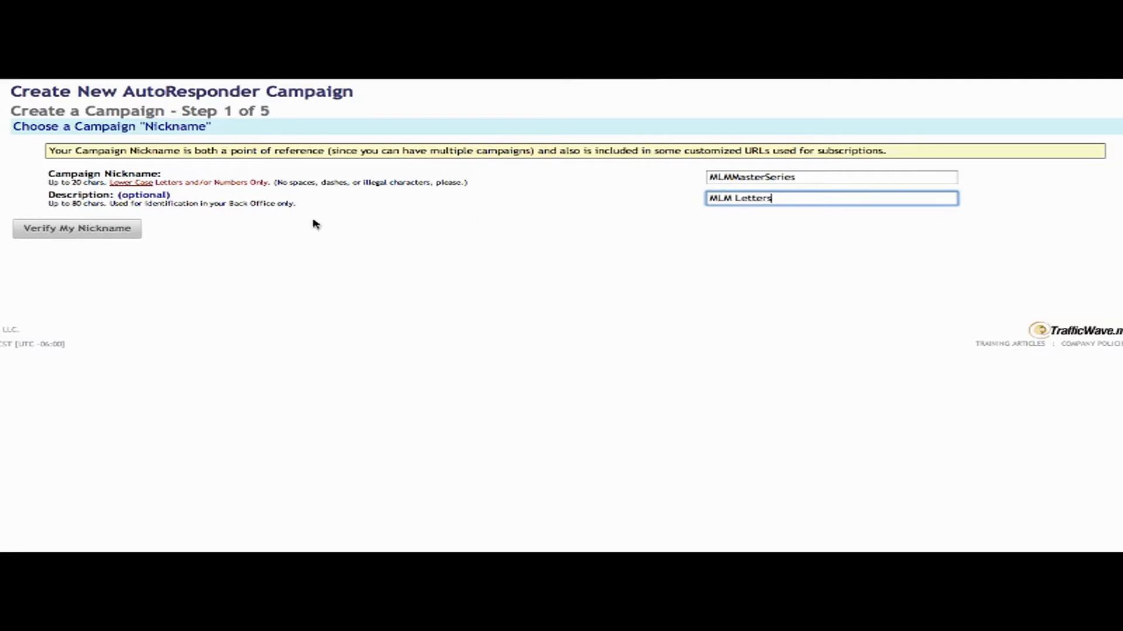
click(117, 230)
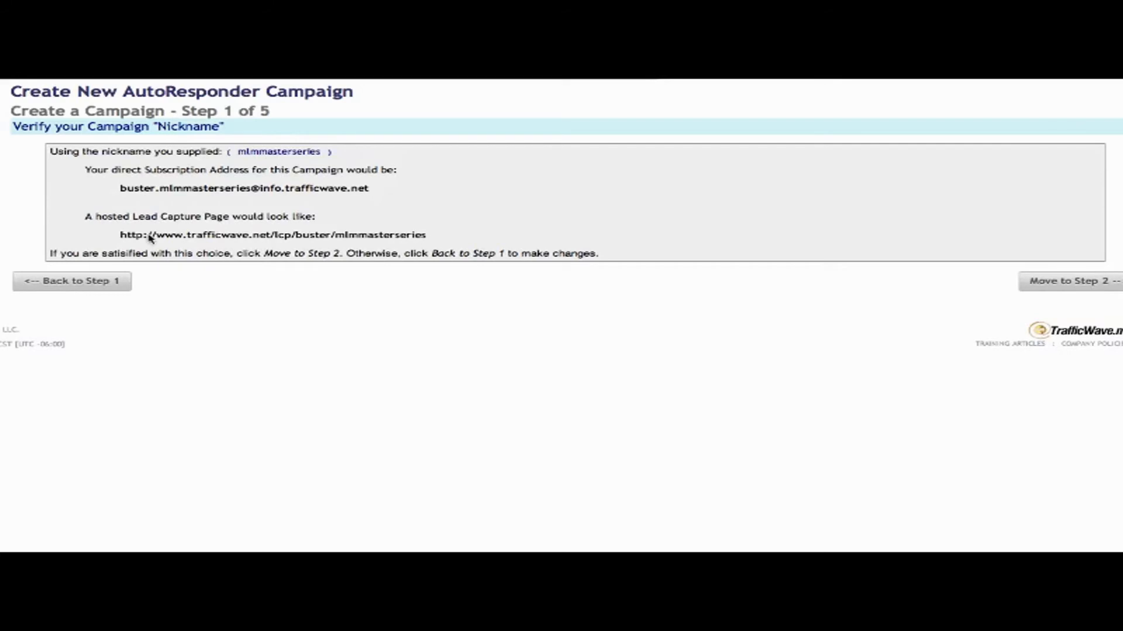
click(1063, 285)
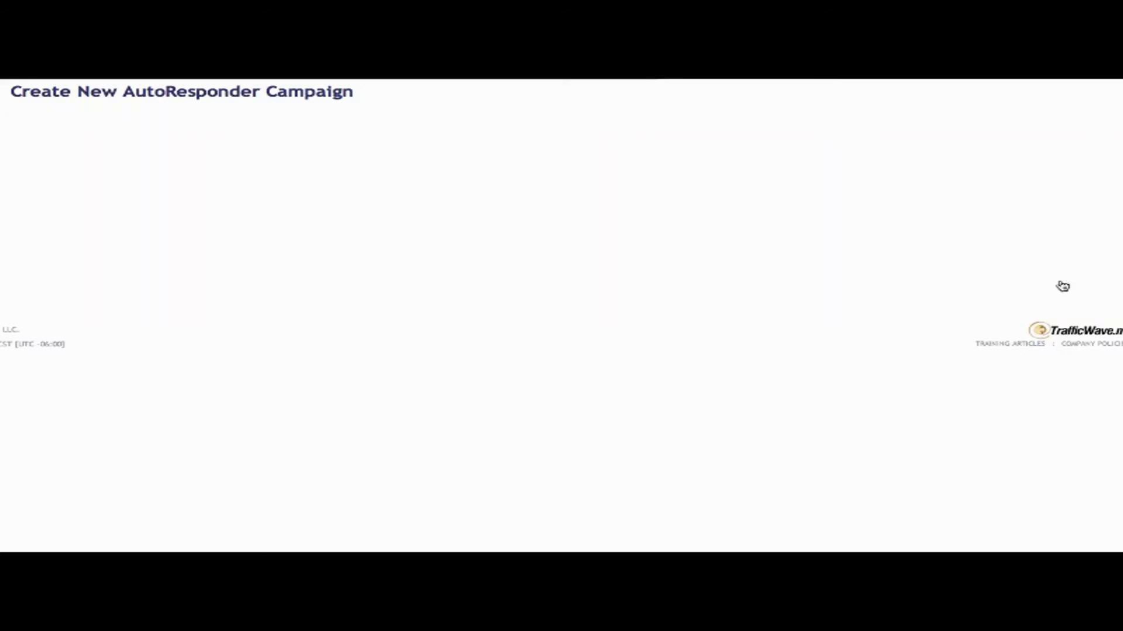
Fill in return e-mail name MLM Master, the return e-mail address, and campaign title MLM Letters.
click(552, 240)
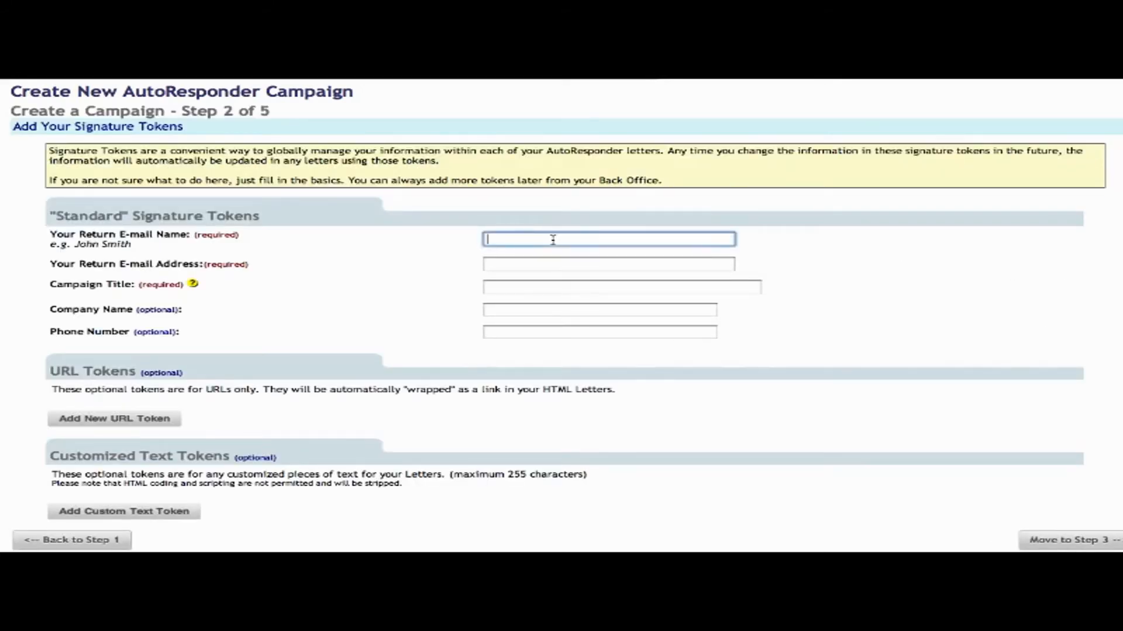
text(MLM Master)
key(Tab)
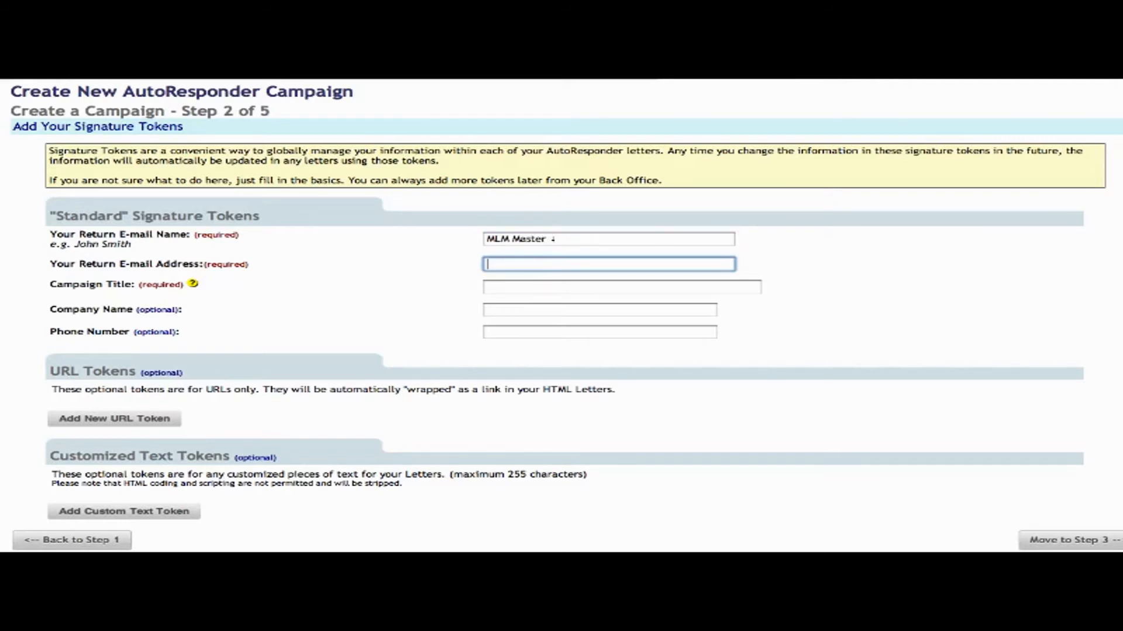
key(Tab)
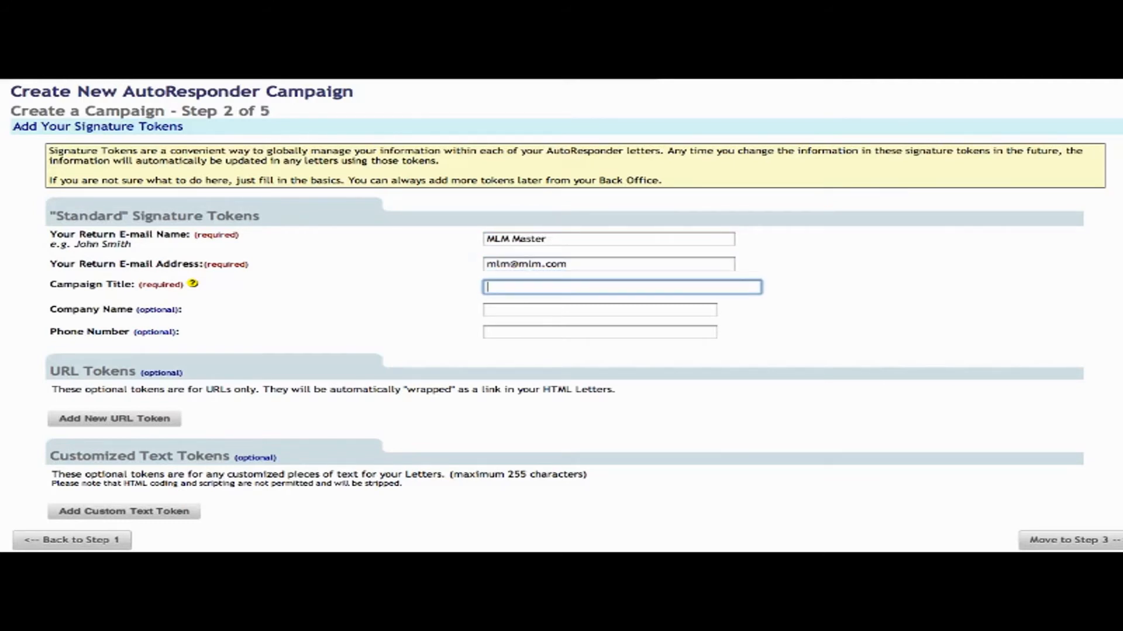
text(MLM Lettere)
click(127, 422)
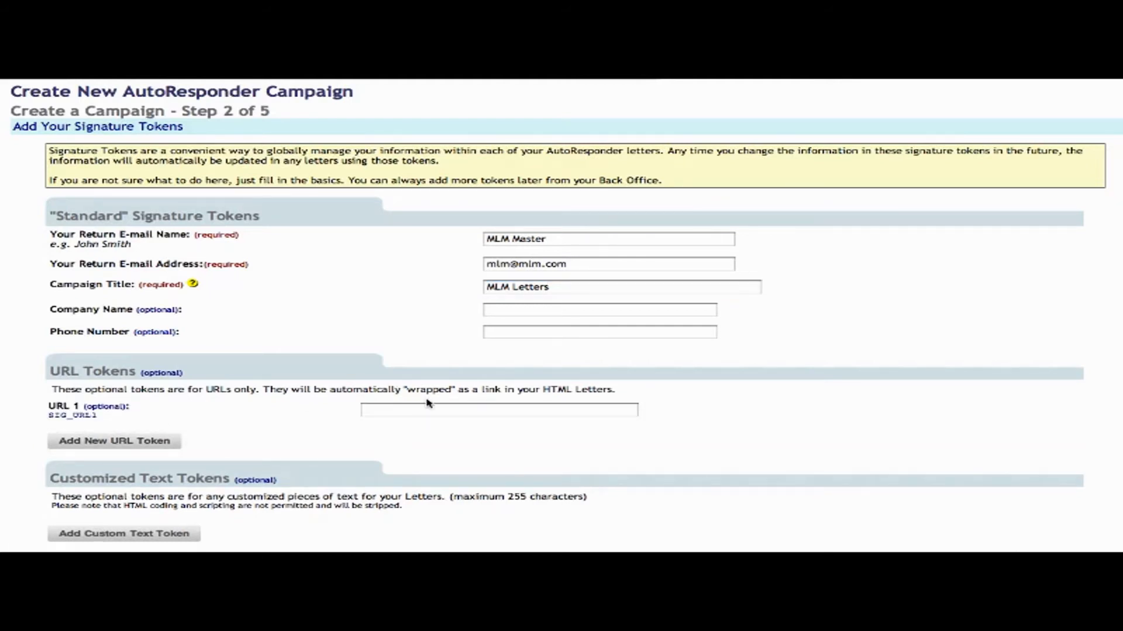
click(421, 408)
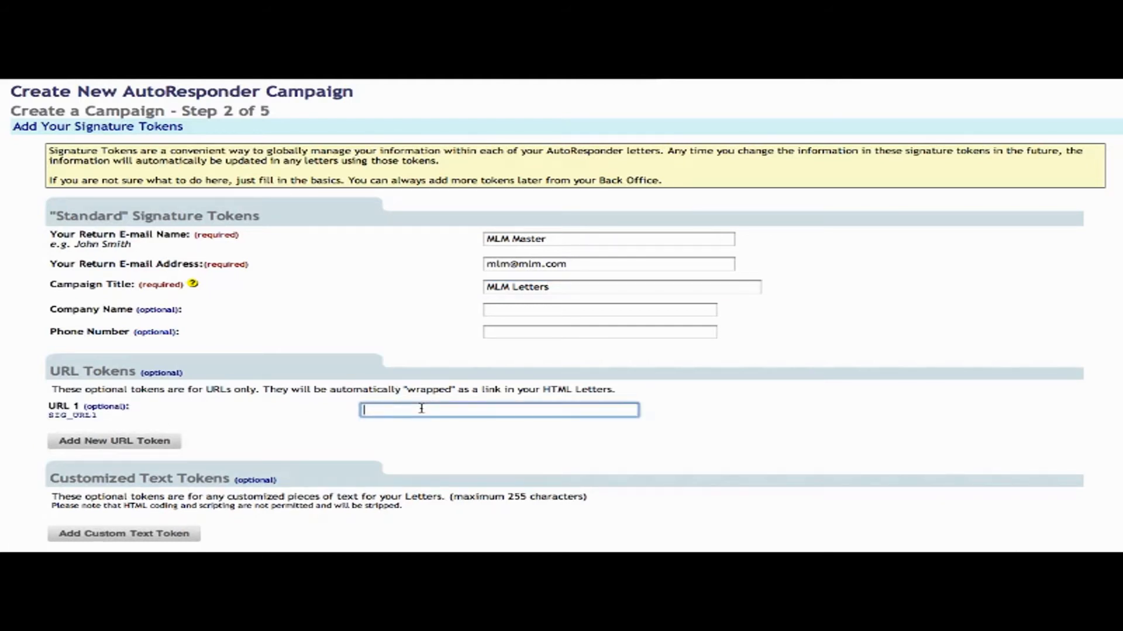
text(http://www.getcoffeehere.com/)
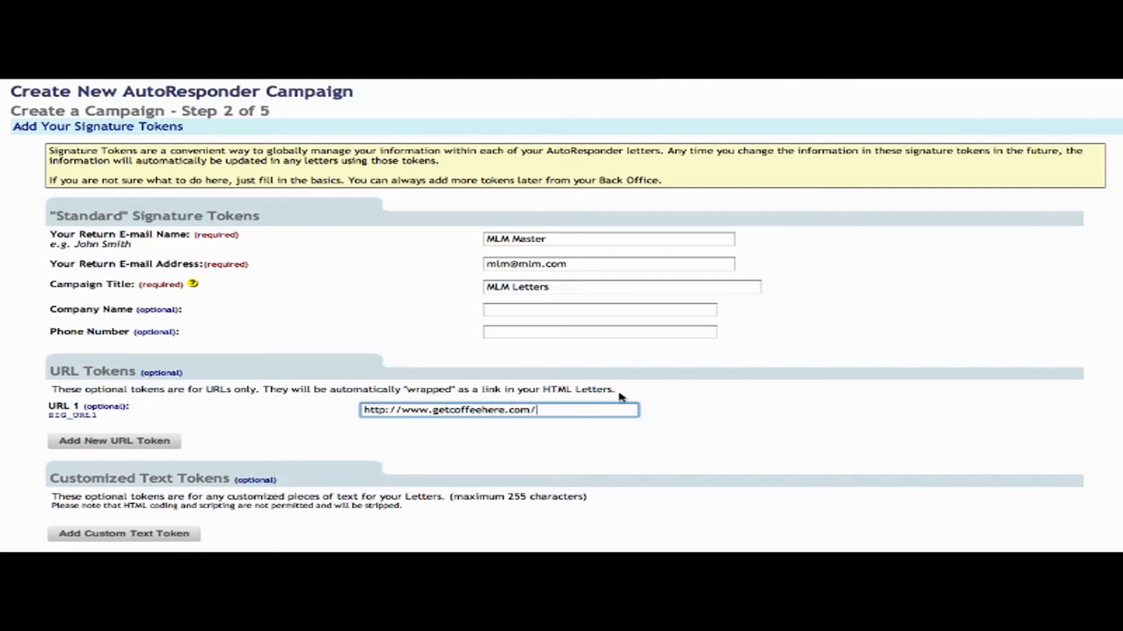
click(803, 369)
scroll(803, 368, down, 2)
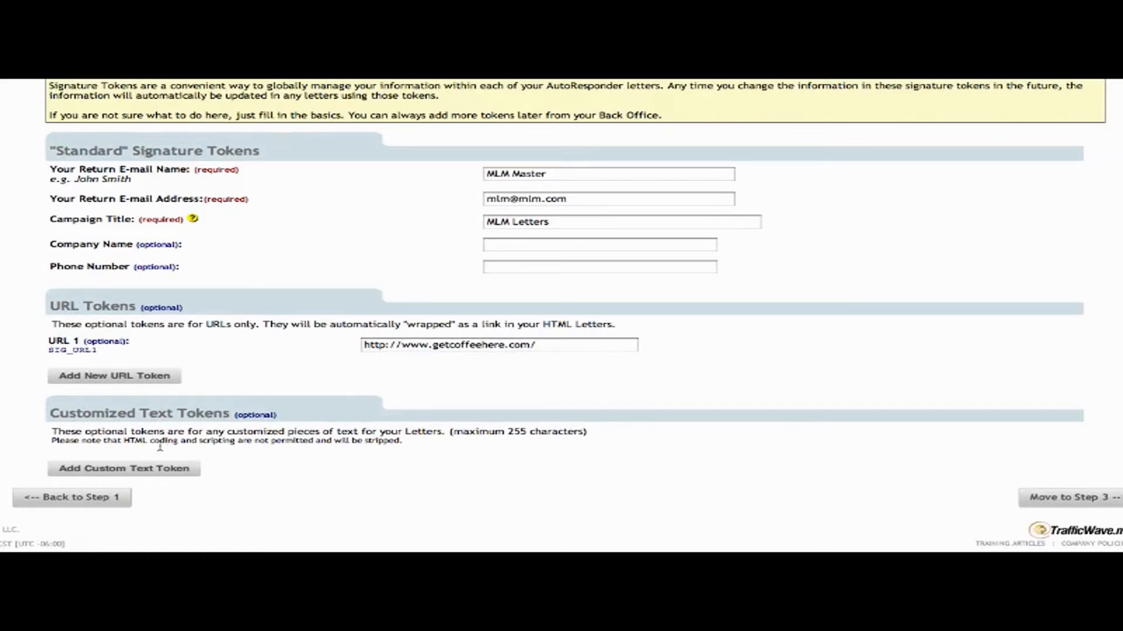
Add custom text tokens 1 and 2 holding the sender's full name and e-mail address.
click(140, 469)
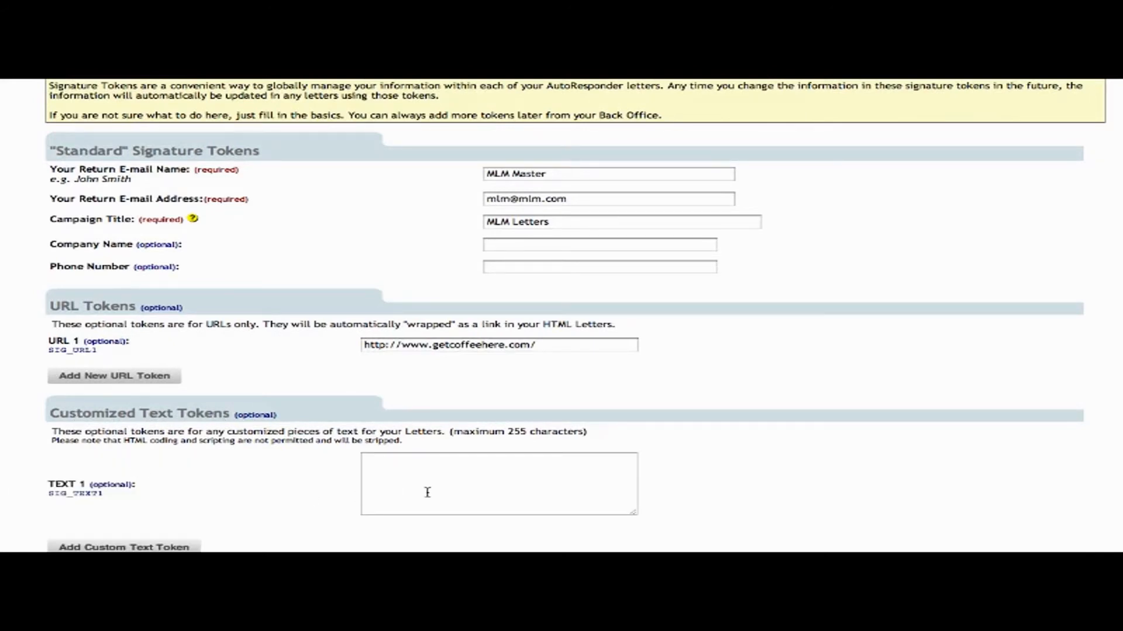
click(444, 475)
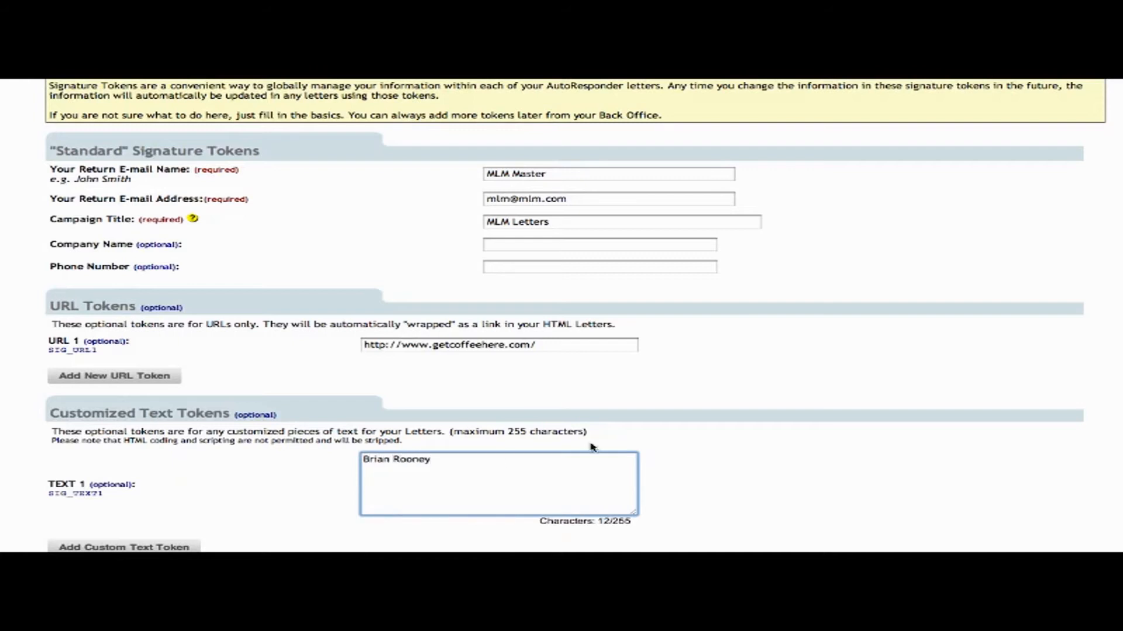
click(777, 419)
scroll(784, 409, down, 3)
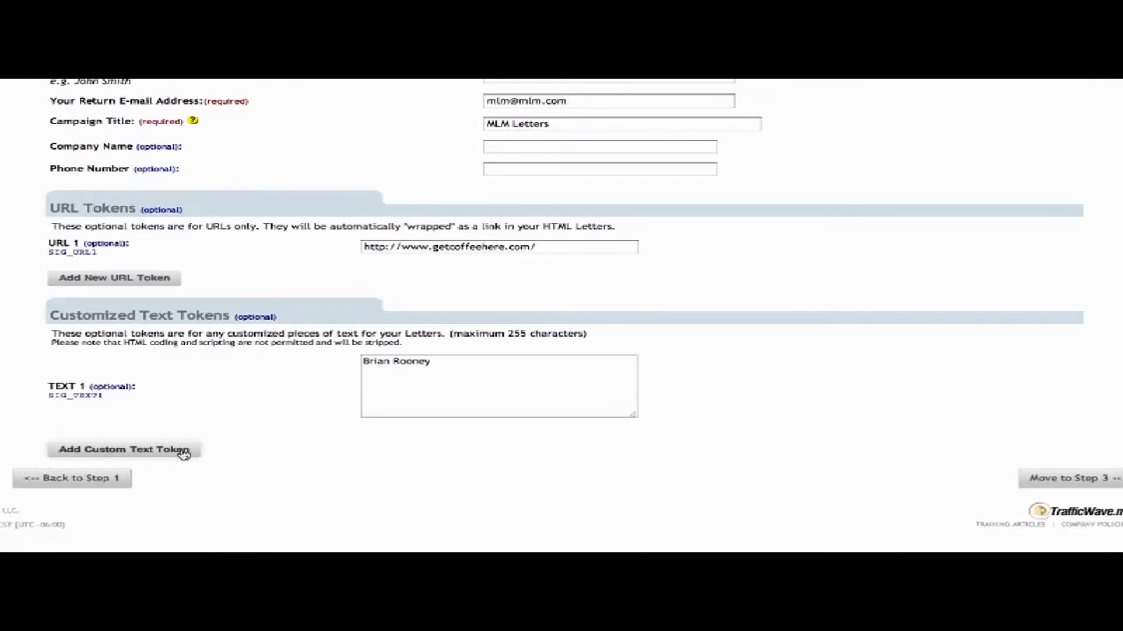
click(180, 451)
click(438, 455)
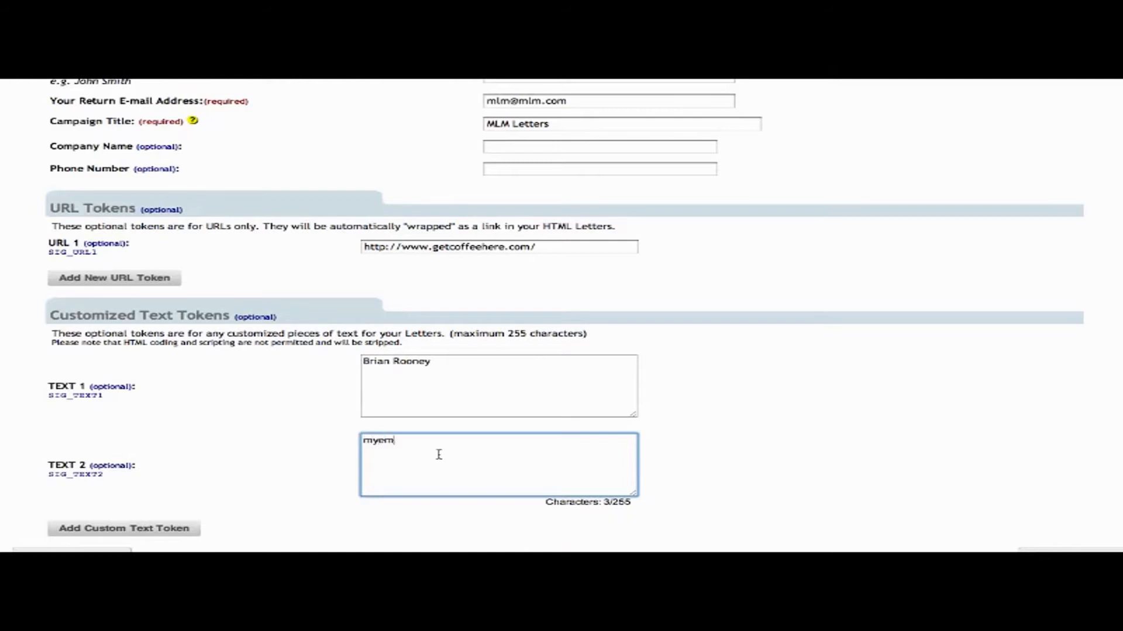
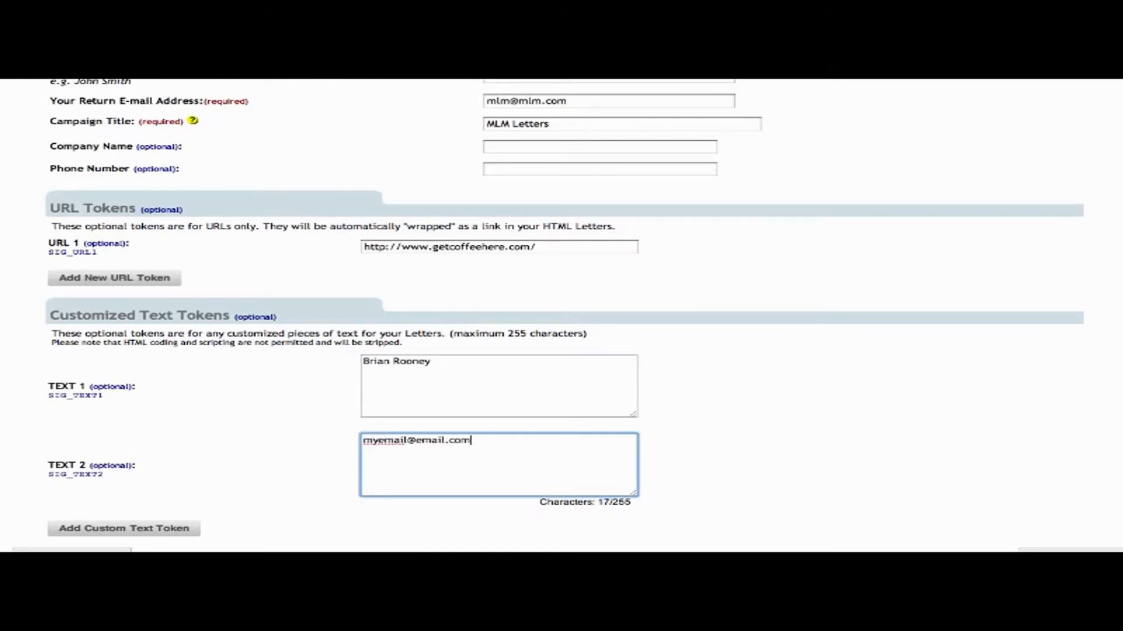
Add custom text token 3 with the sender's phone number and proceed to Step 3.
click(167, 529)
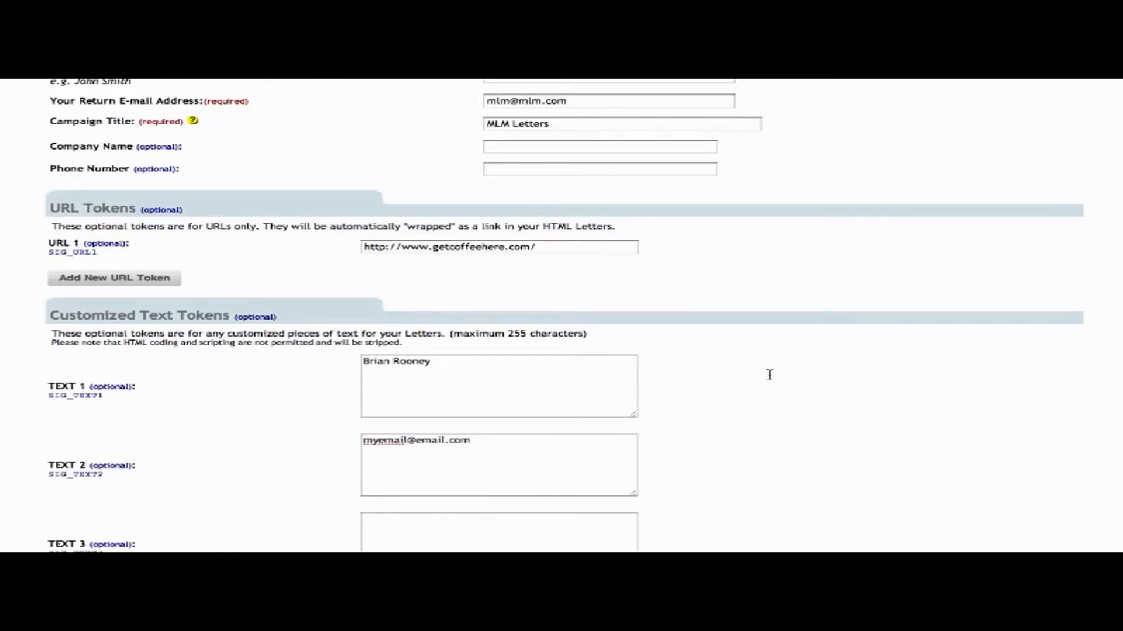
scroll(769, 375, down, 1)
click(539, 457)
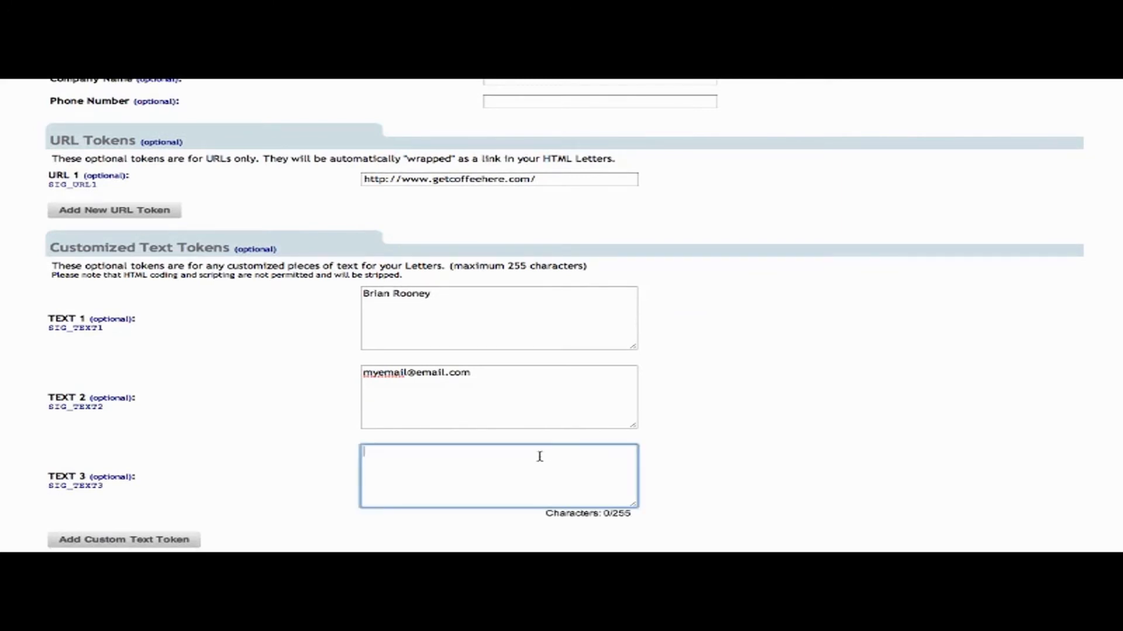
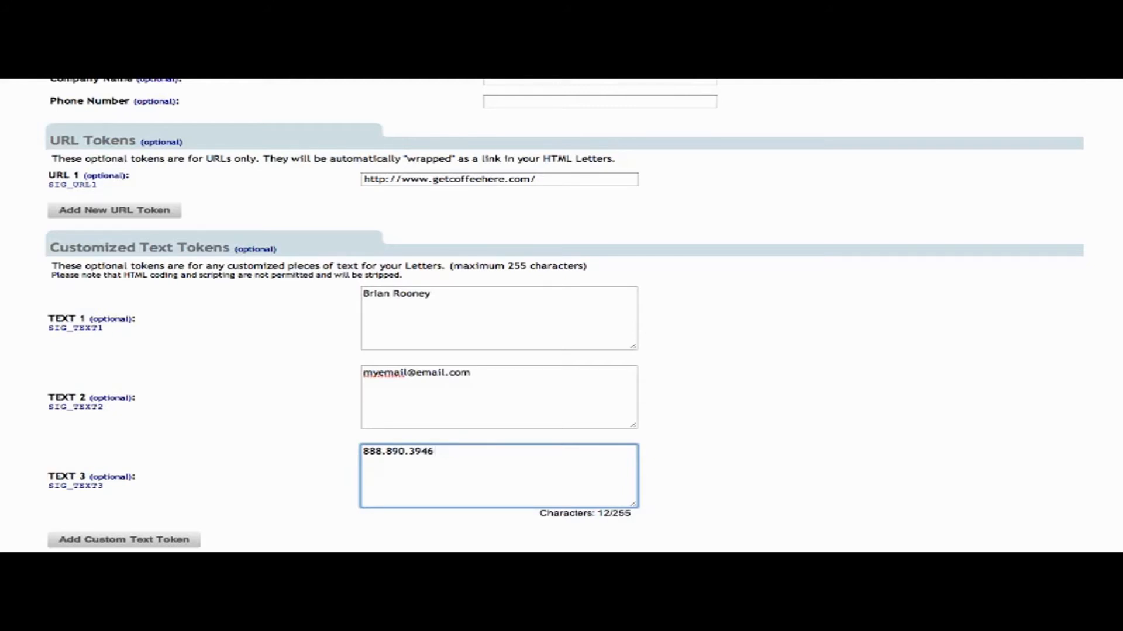
click(844, 444)
scroll(844, 443, down, 3)
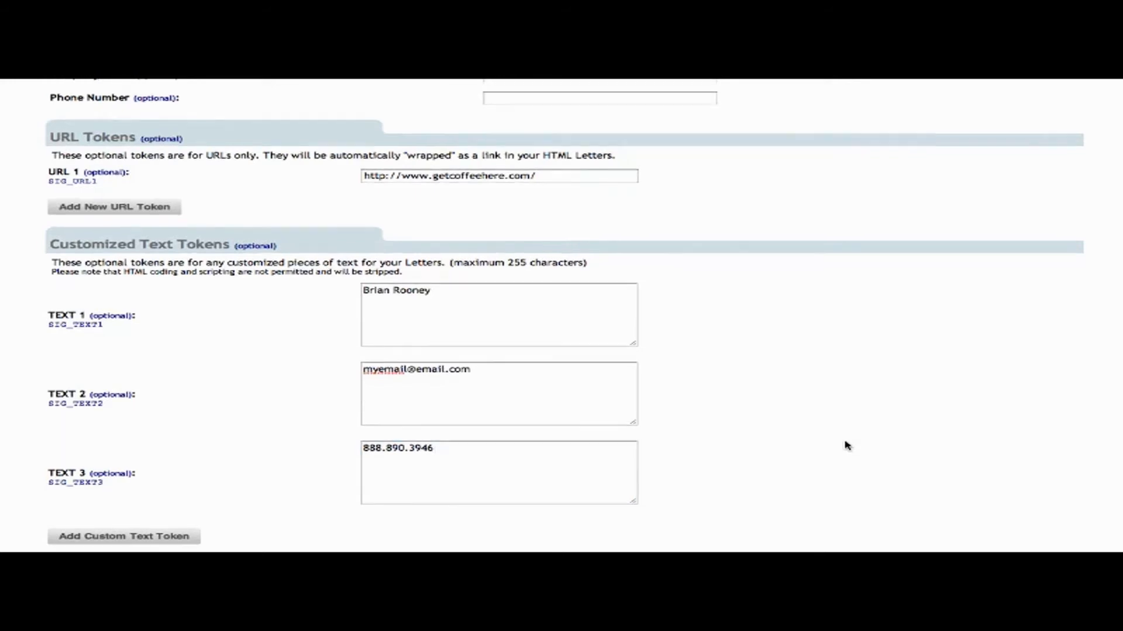
click(1061, 486)
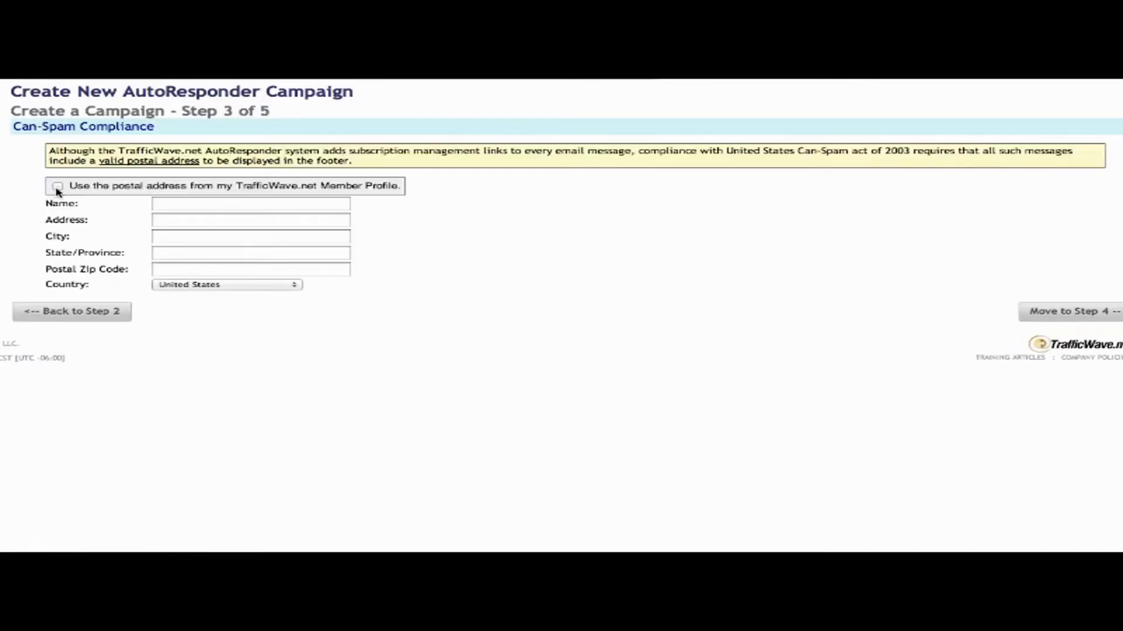
Use the member-profile postal address, pass Steps 4 and 5 unchanged, accept the agreement, and finish.
click(58, 187)
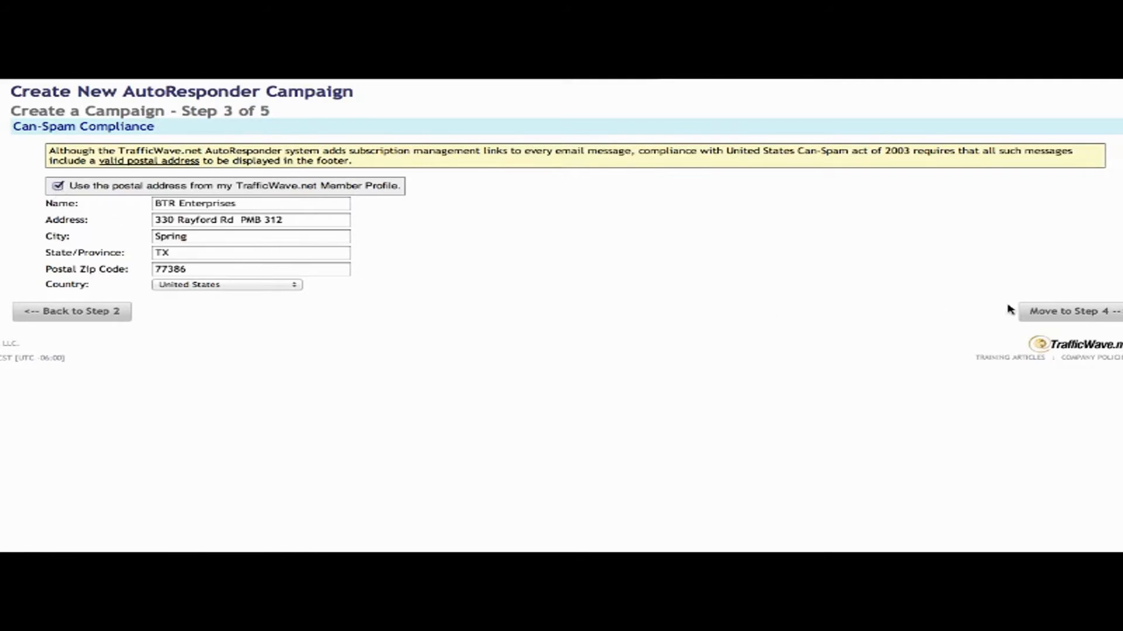
click(1058, 315)
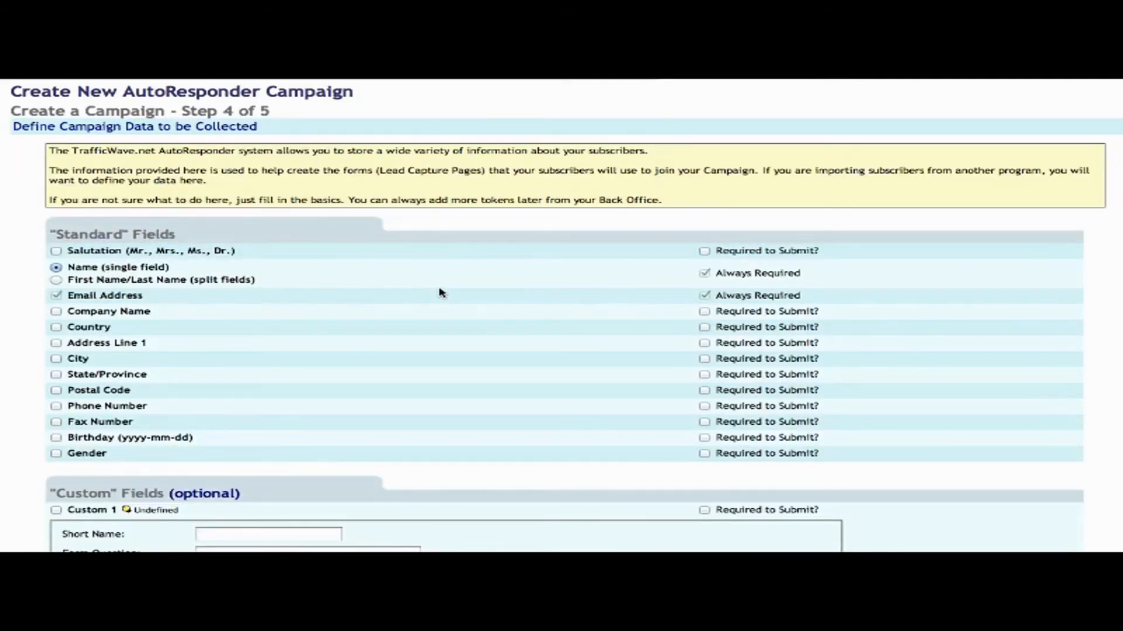
scroll(442, 292, down, 5)
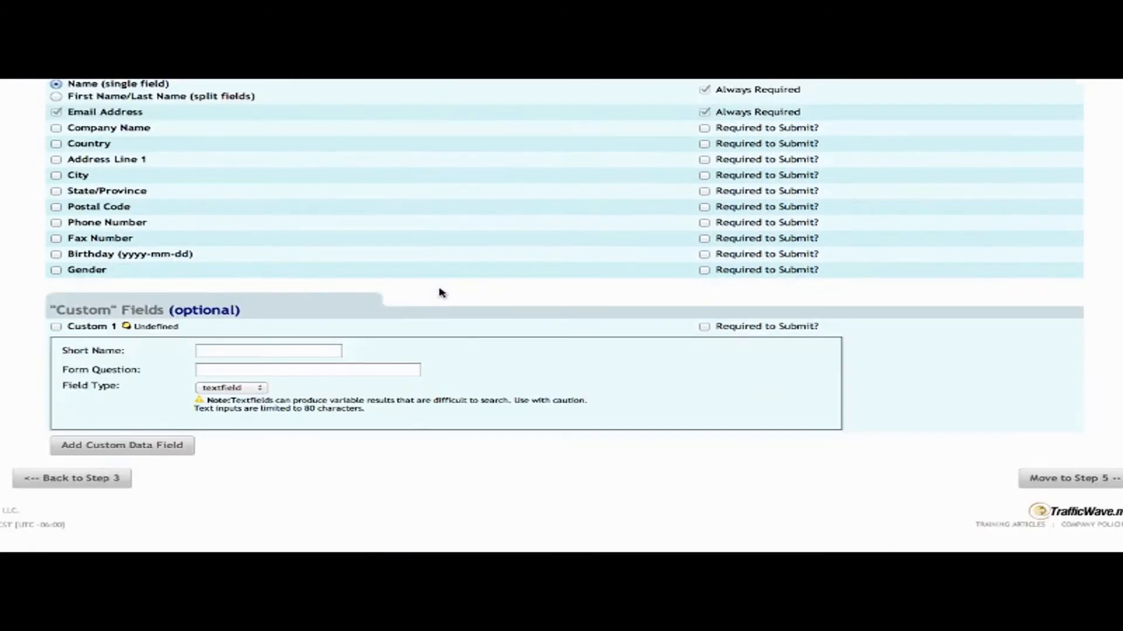
click(1062, 479)
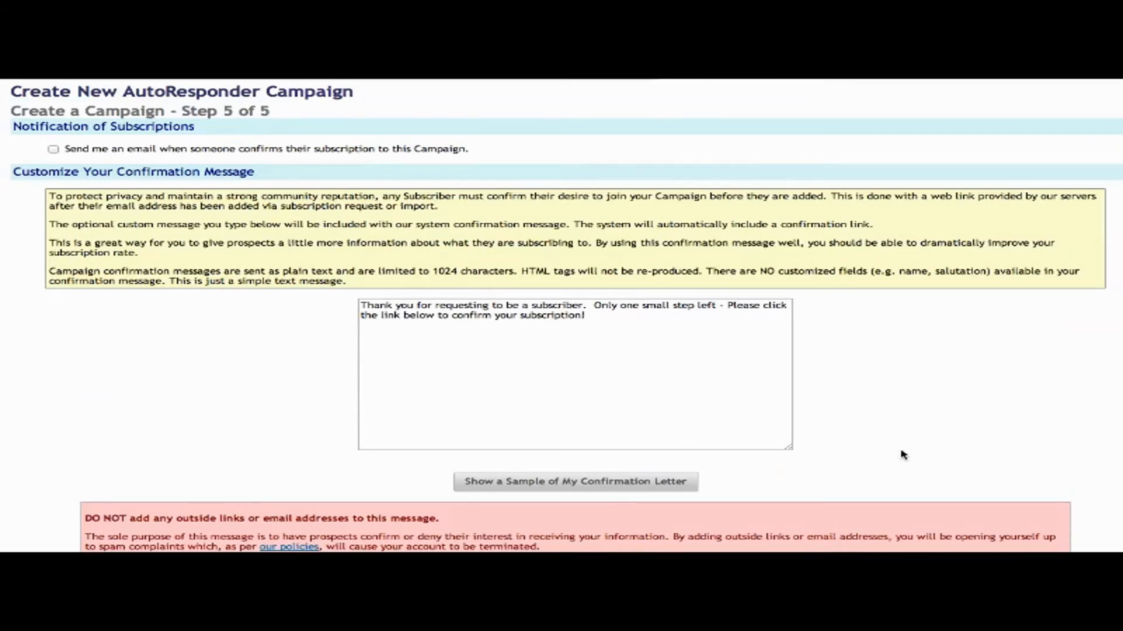
scroll(903, 455, down, 1)
scroll(904, 455, down, 2)
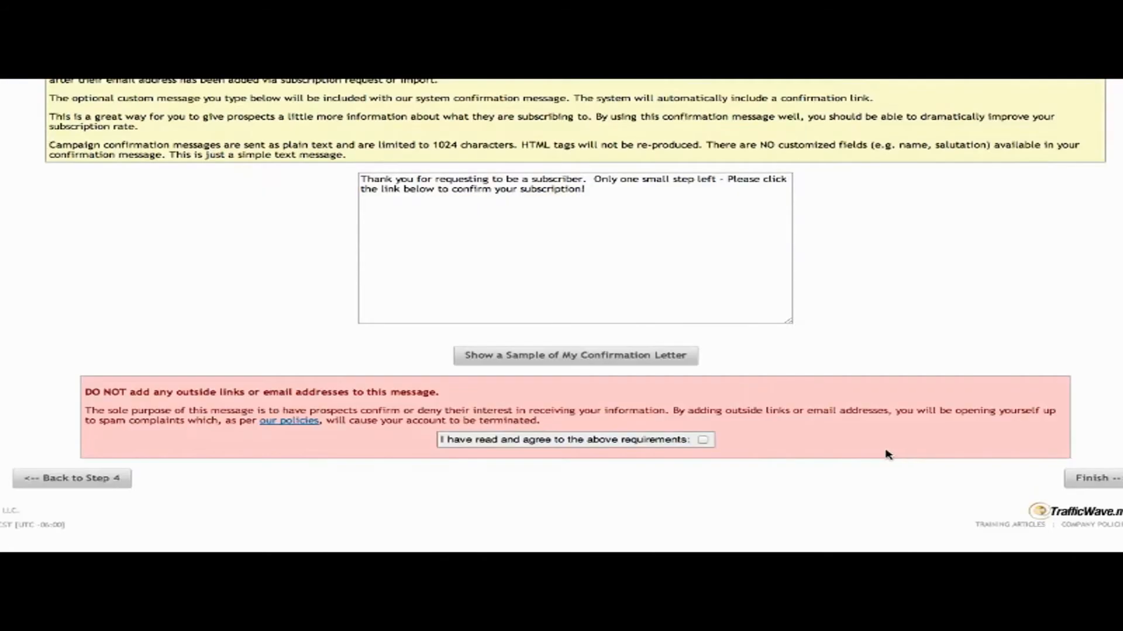
click(702, 440)
click(1084, 478)
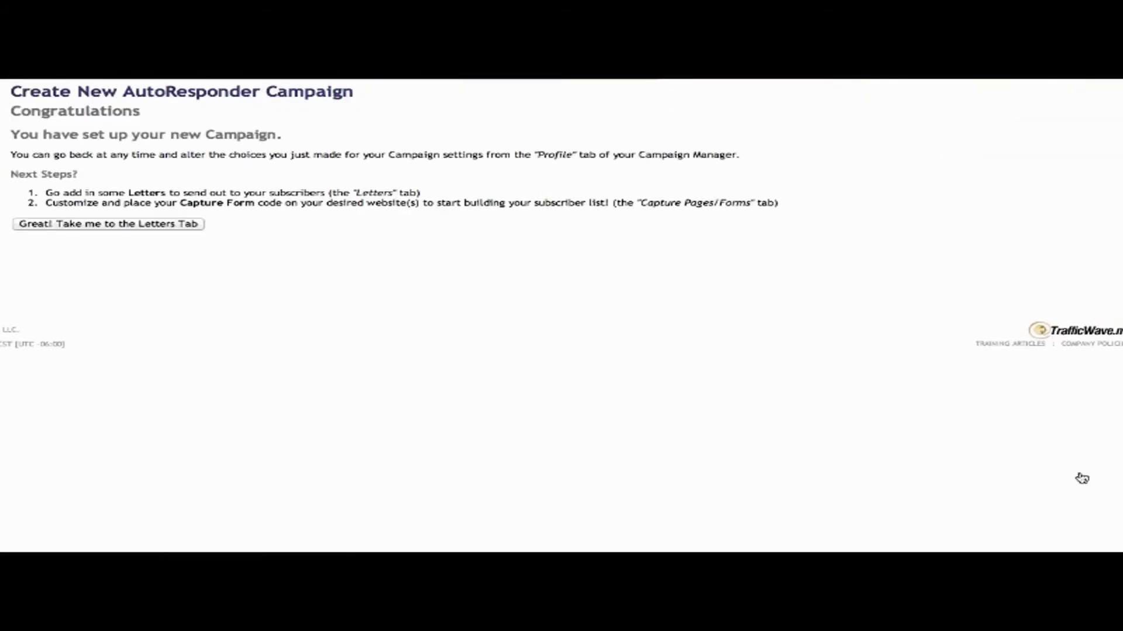
From the campaign's Letters tab, create a new letter starting from a blank letter.
click(142, 228)
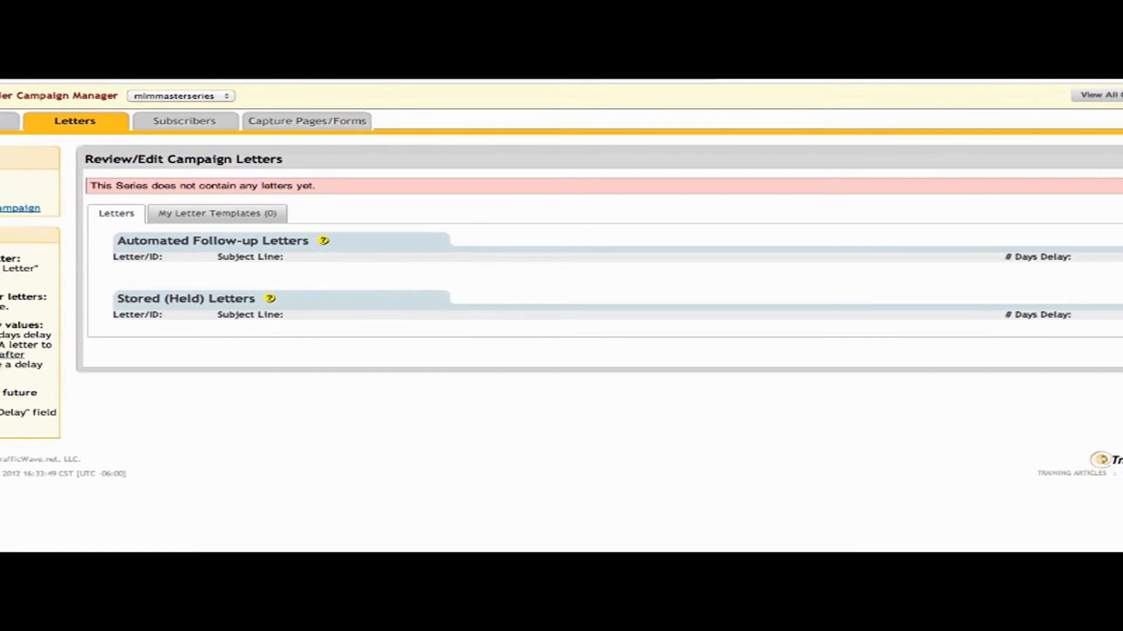
mouse_move(67, 124)
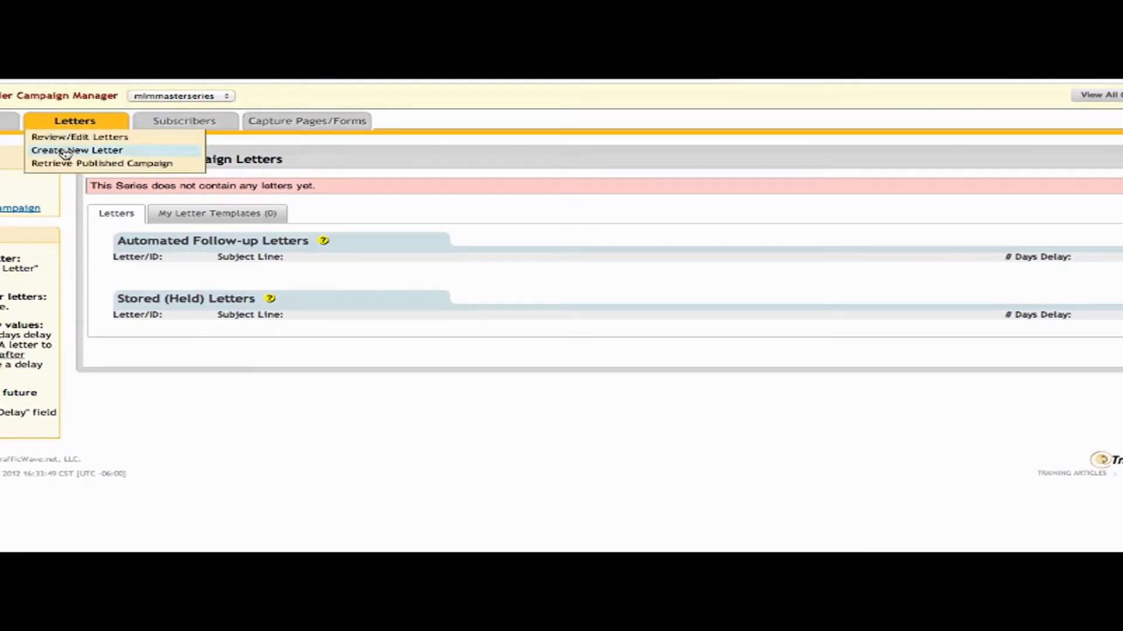
click(65, 154)
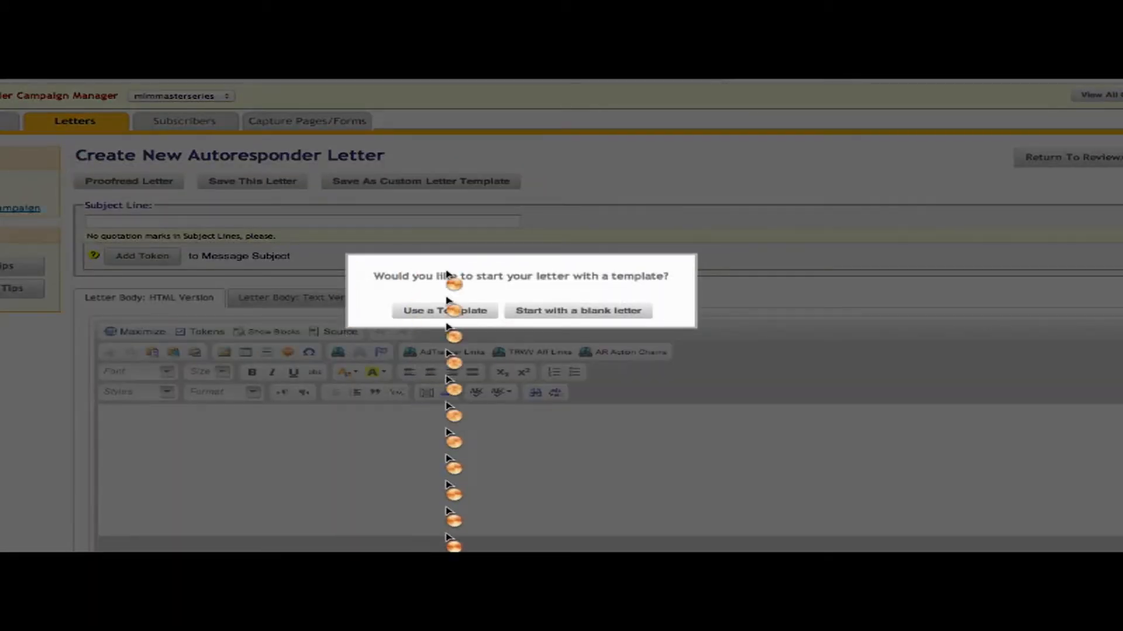
click(589, 314)
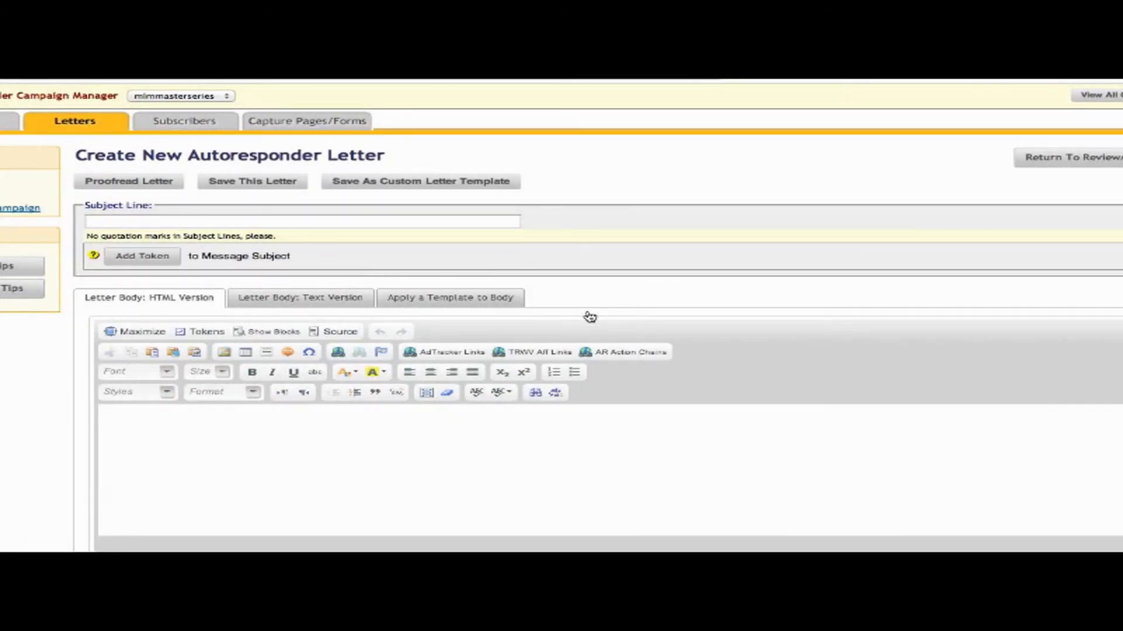
Write 'Hi, my name is' followed by the SIG_TEXT1 token in the letter body.
click(333, 456)
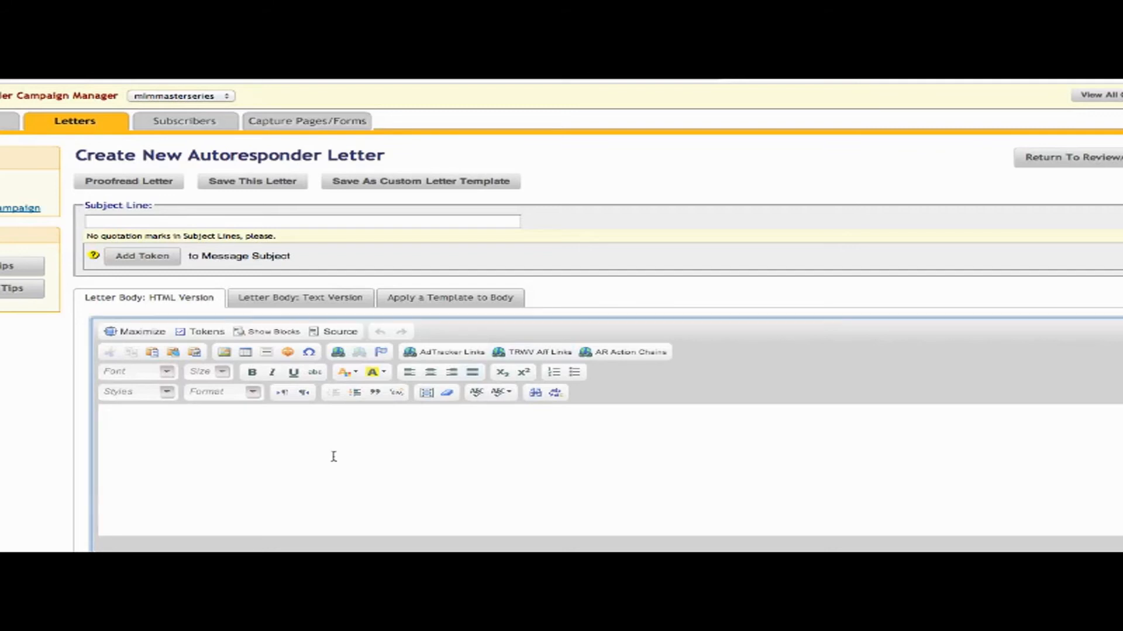
text(H)
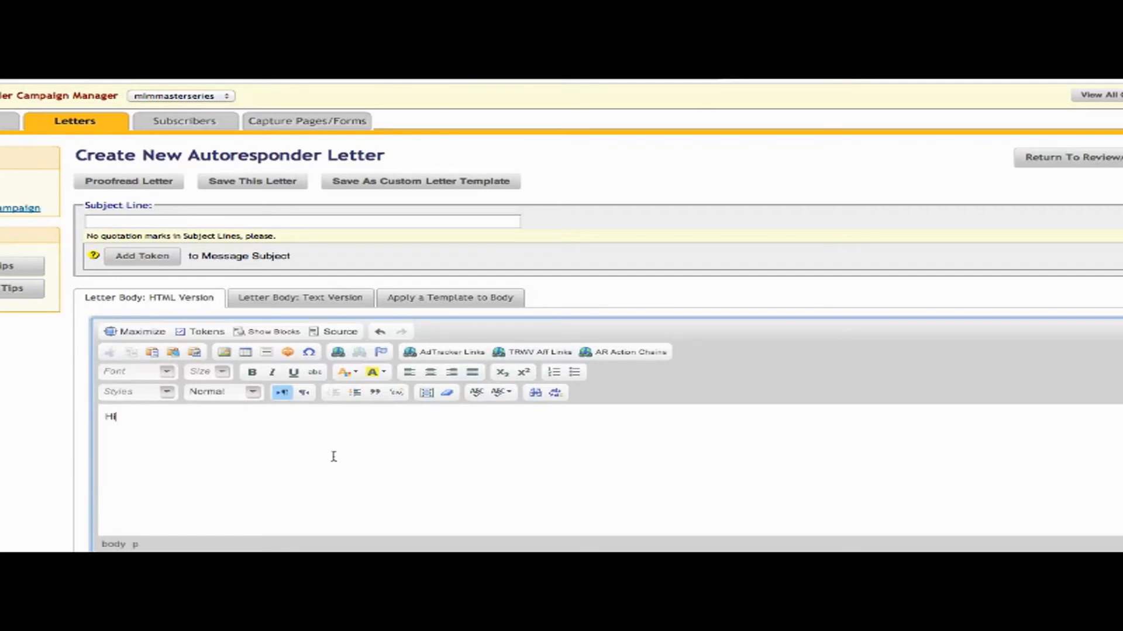
text(i, my name is)
click(206, 333)
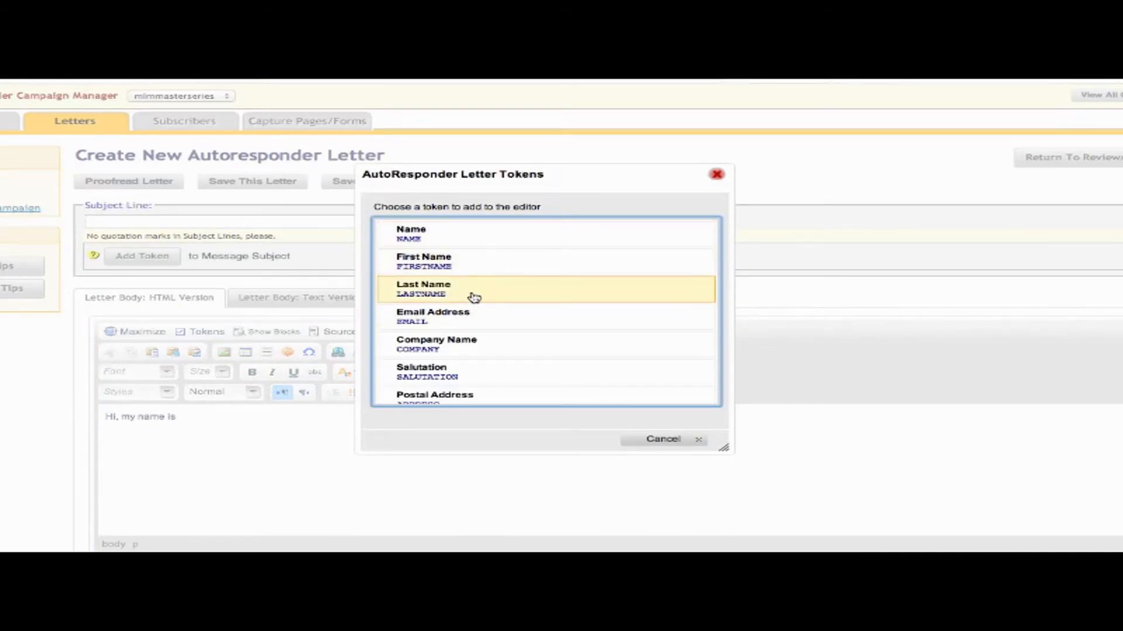
scroll(473, 297, down, 10)
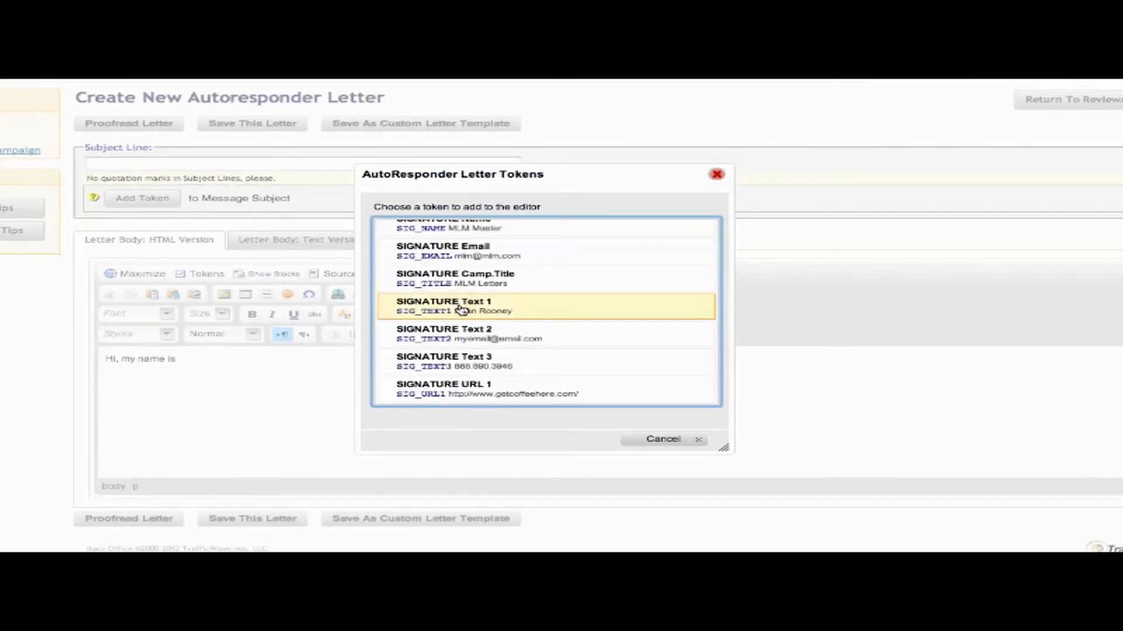
click(516, 313)
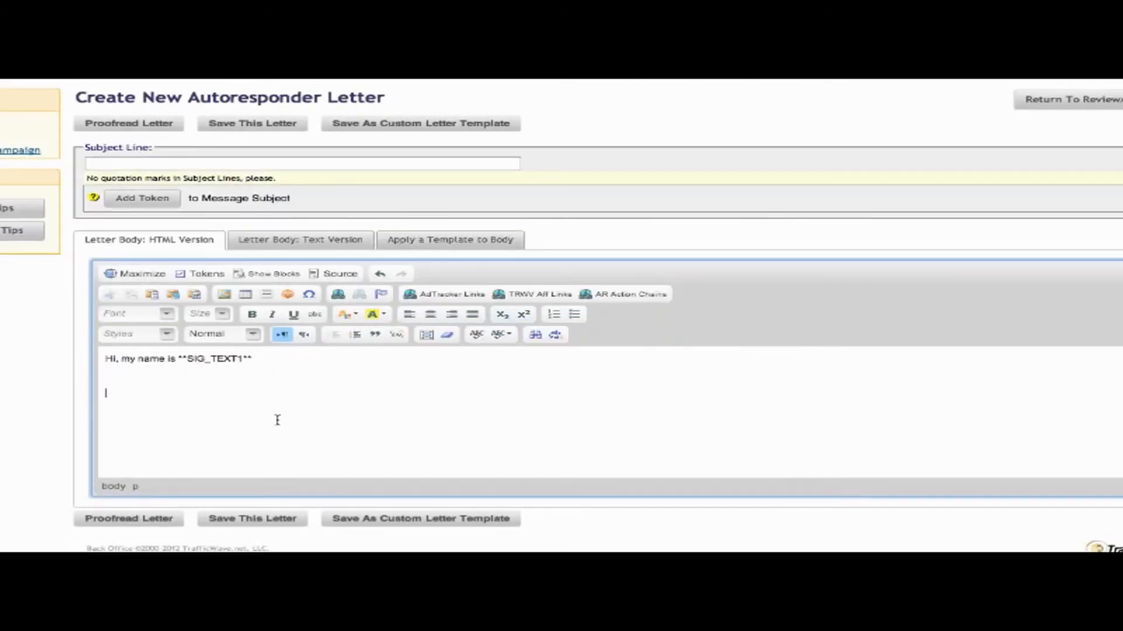
Add the 'My email is' line with SIG_TEXT2 and the phone number line with SIG_TEXT3.
text(My email is:)
click(209, 275)
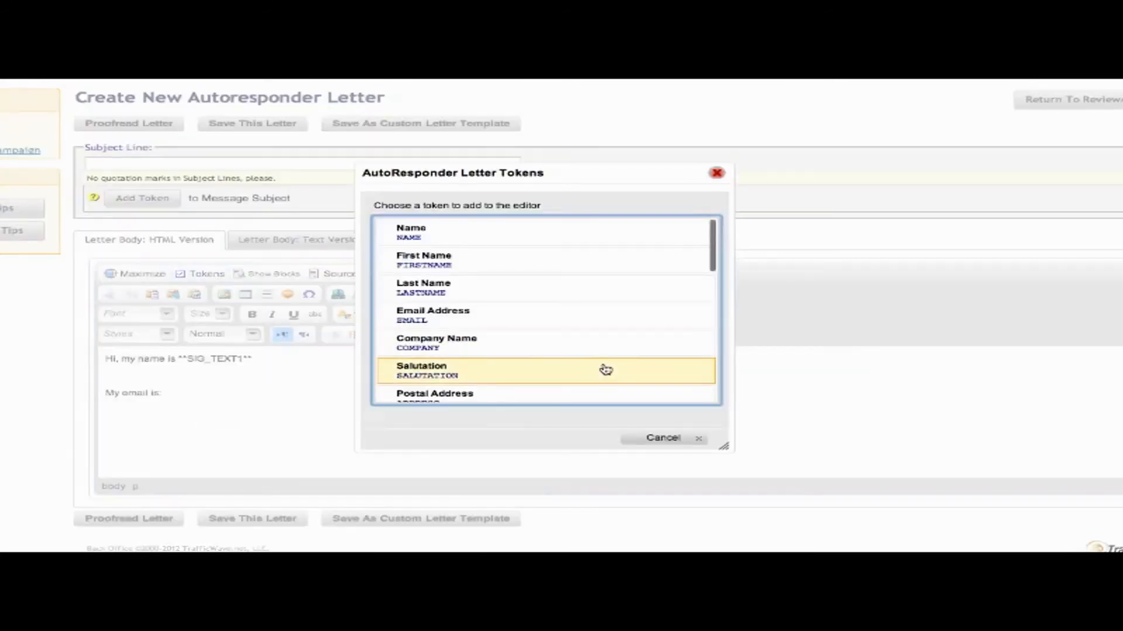
scroll(605, 370, down, 6)
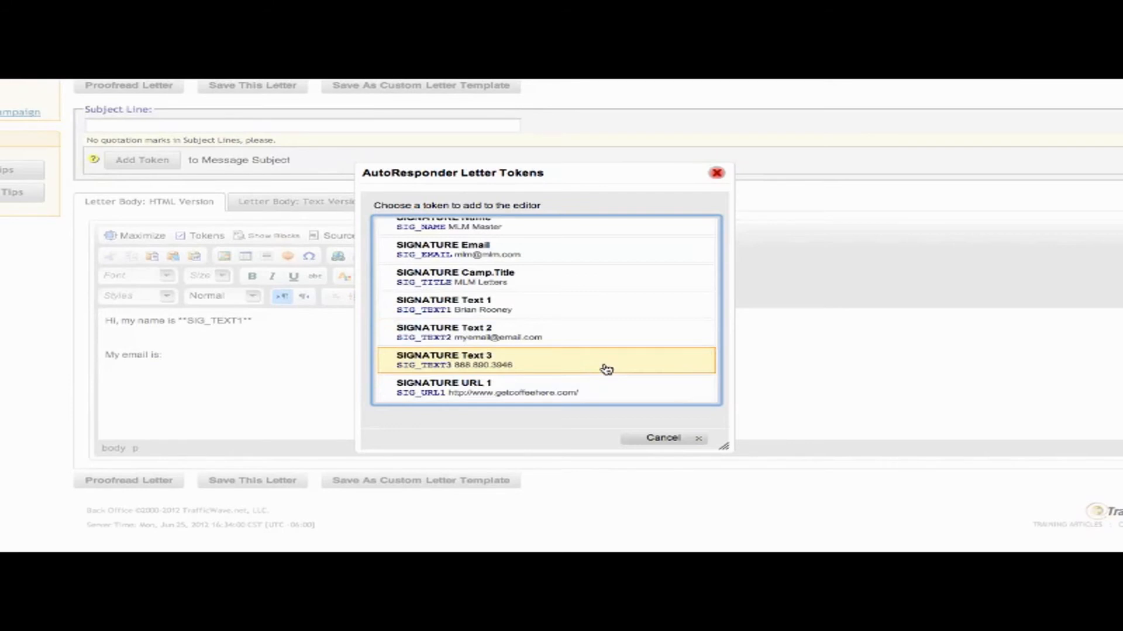
click(497, 332)
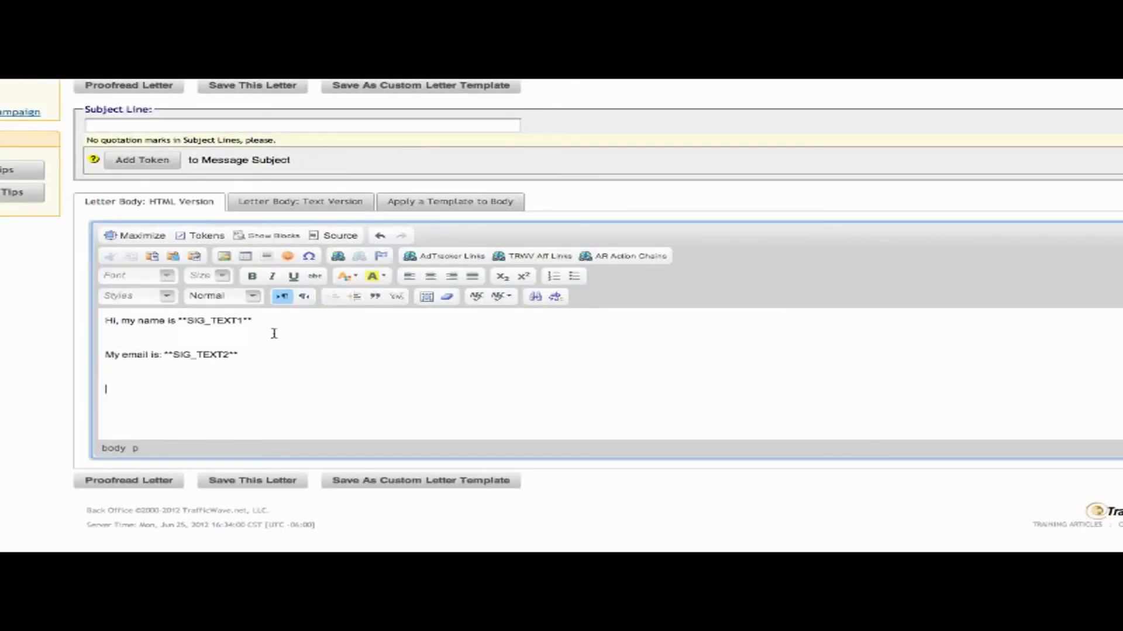
text(phone number is:)
click(206, 236)
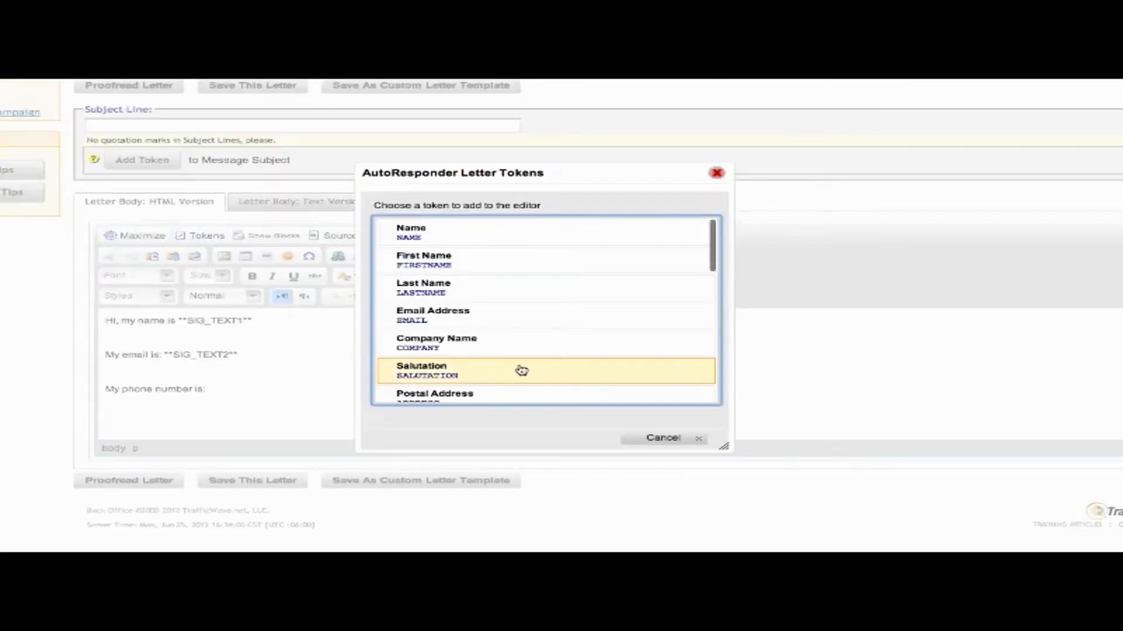
scroll(544, 266, down, 10)
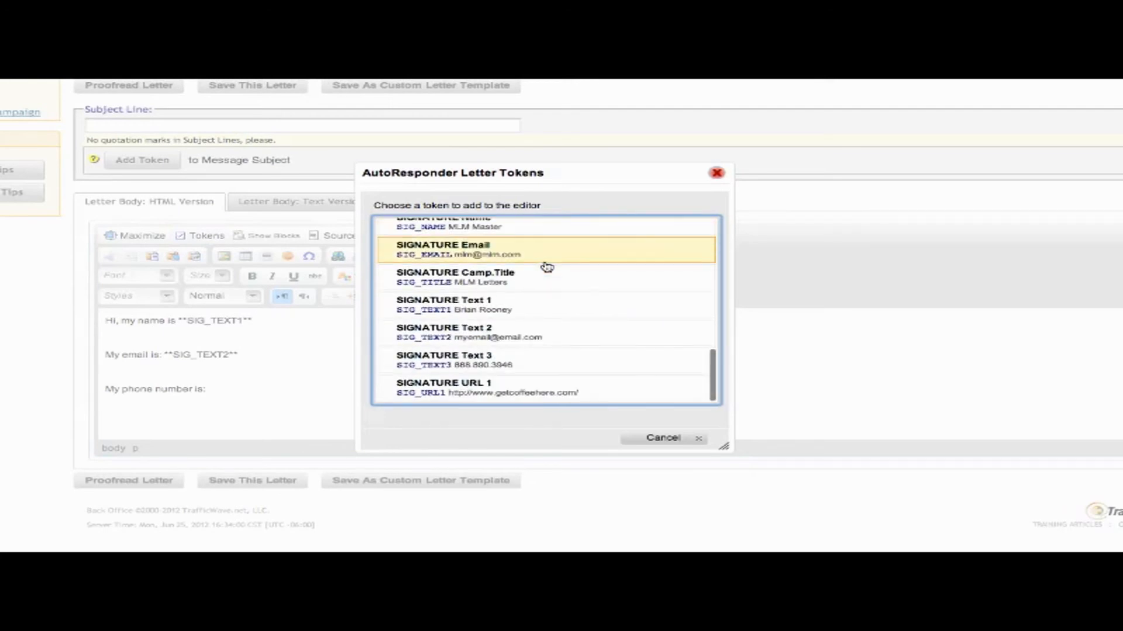
click(496, 368)
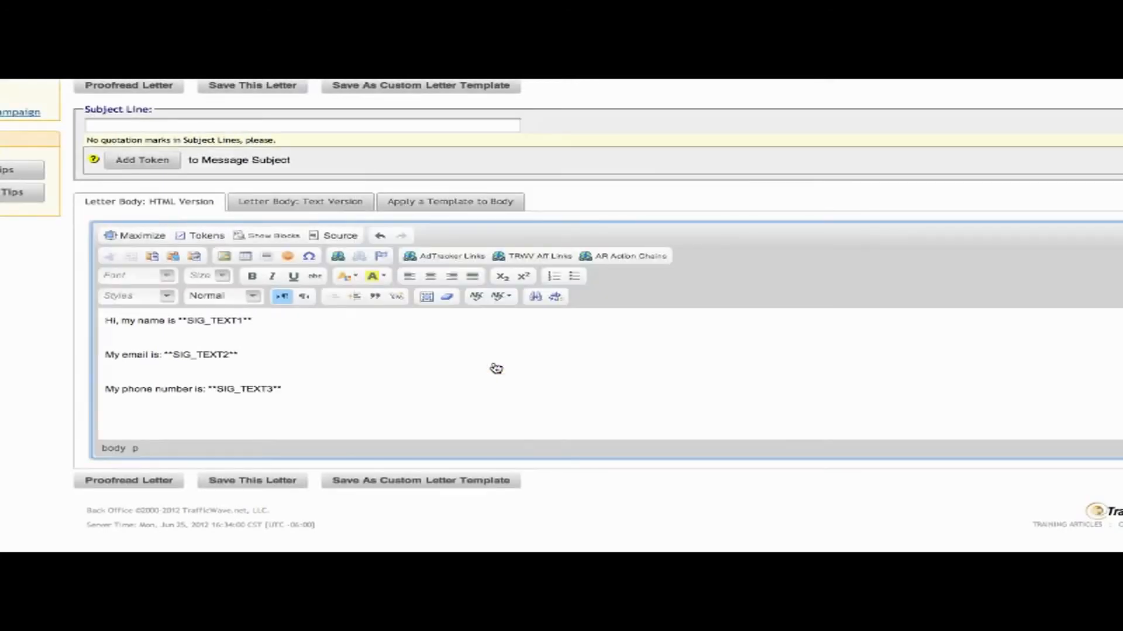
Add 'Visit me online at:' with SIG_URL1, set the subject to Hi, and save.
text(Visit me online at:)
click(206, 236)
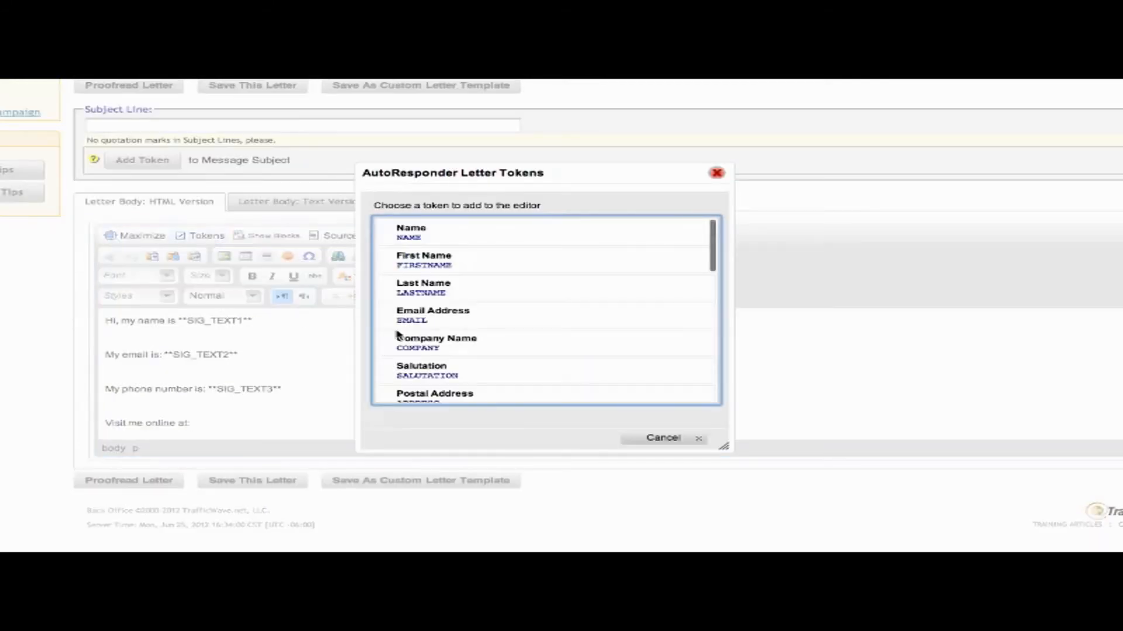
scroll(578, 371, down, 10)
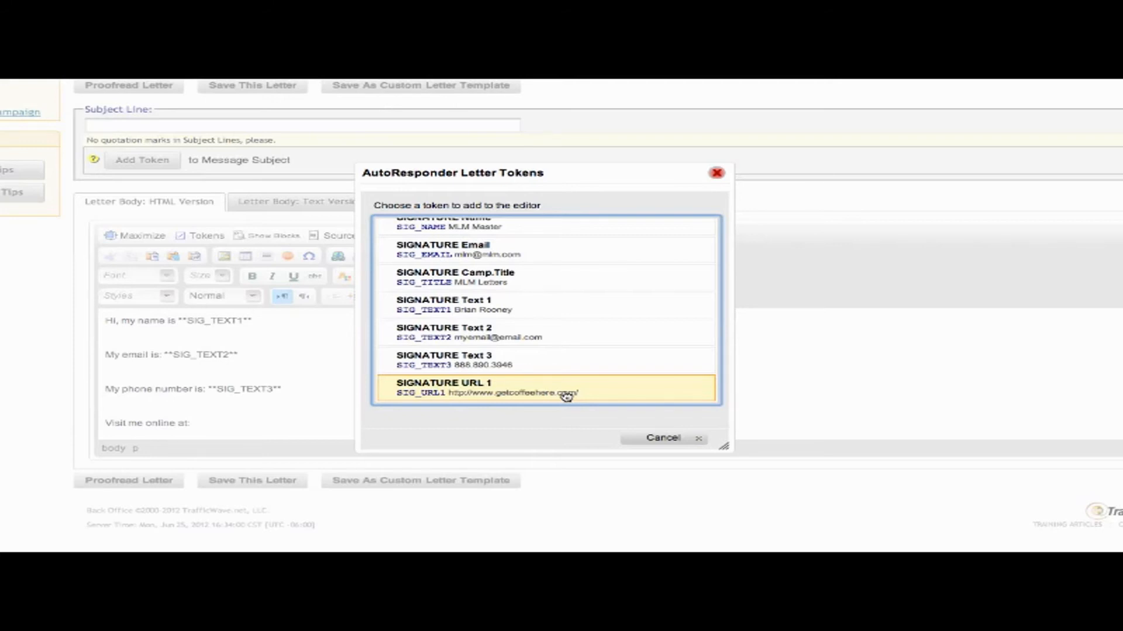
click(566, 397)
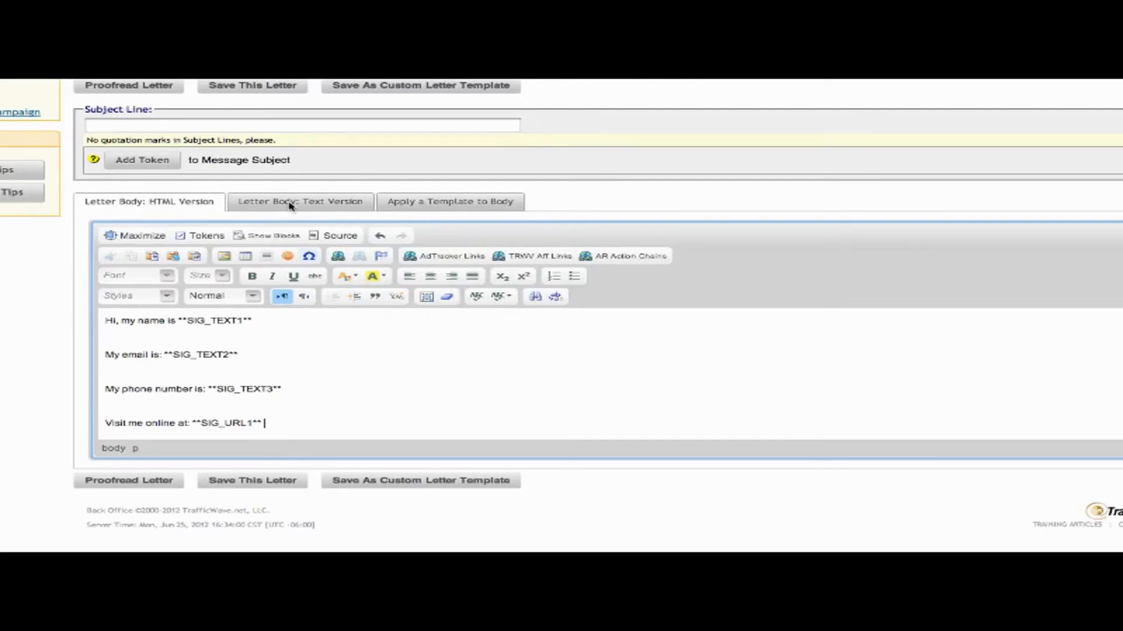
click(185, 126)
text(Hi)
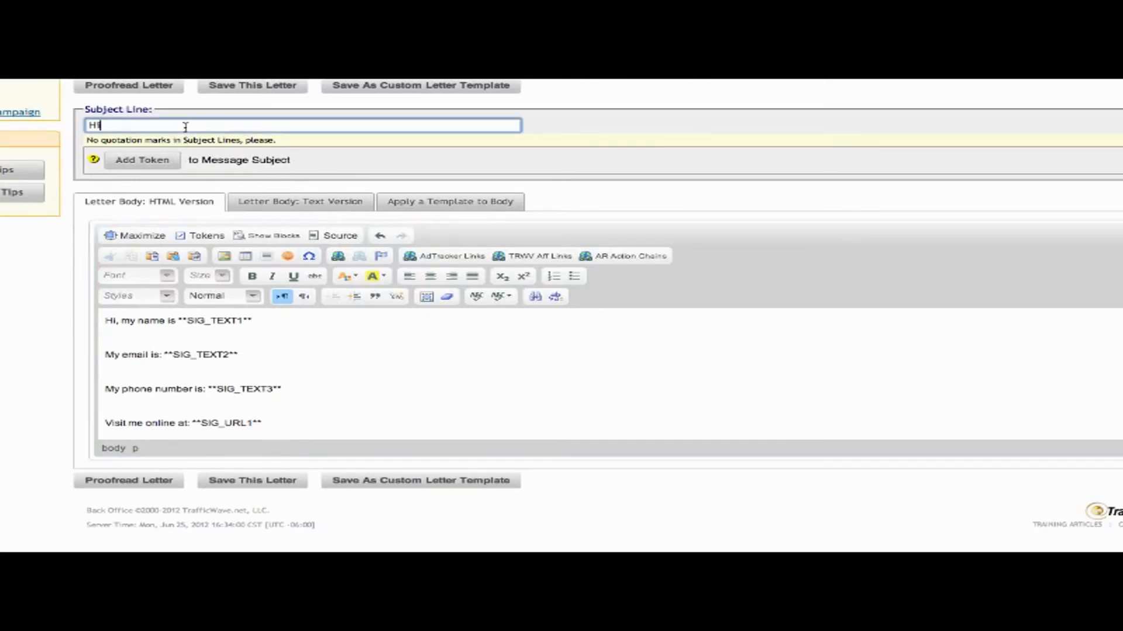
click(241, 483)
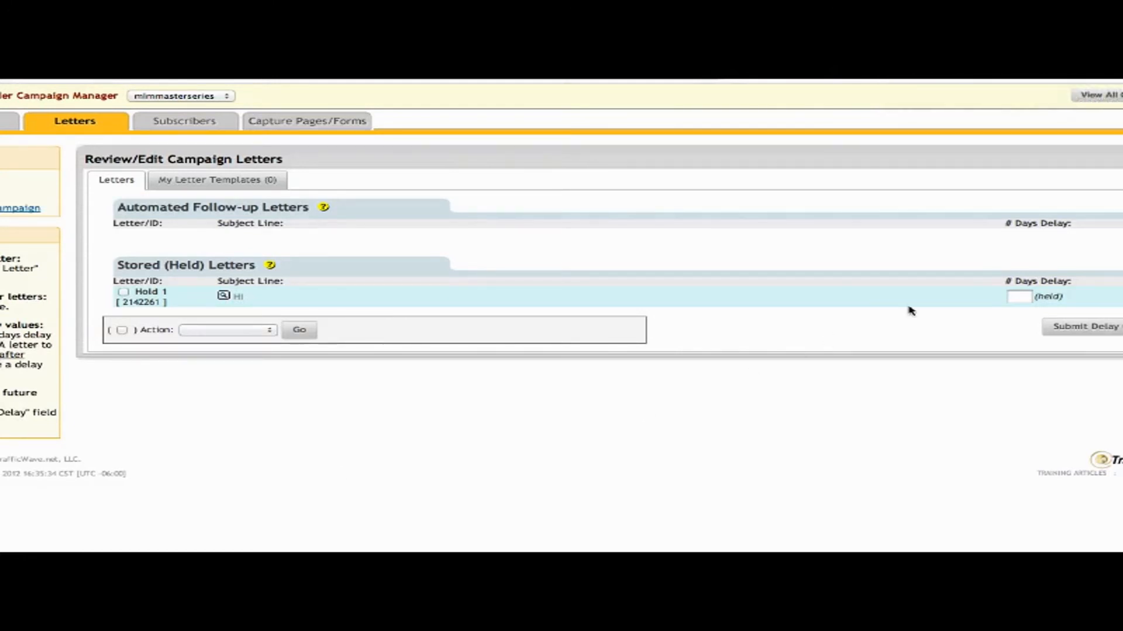
Give the held Hi letter a 0-day delay so it becomes follow-up letter 1.
click(1015, 297)
text(0)
click(1095, 331)
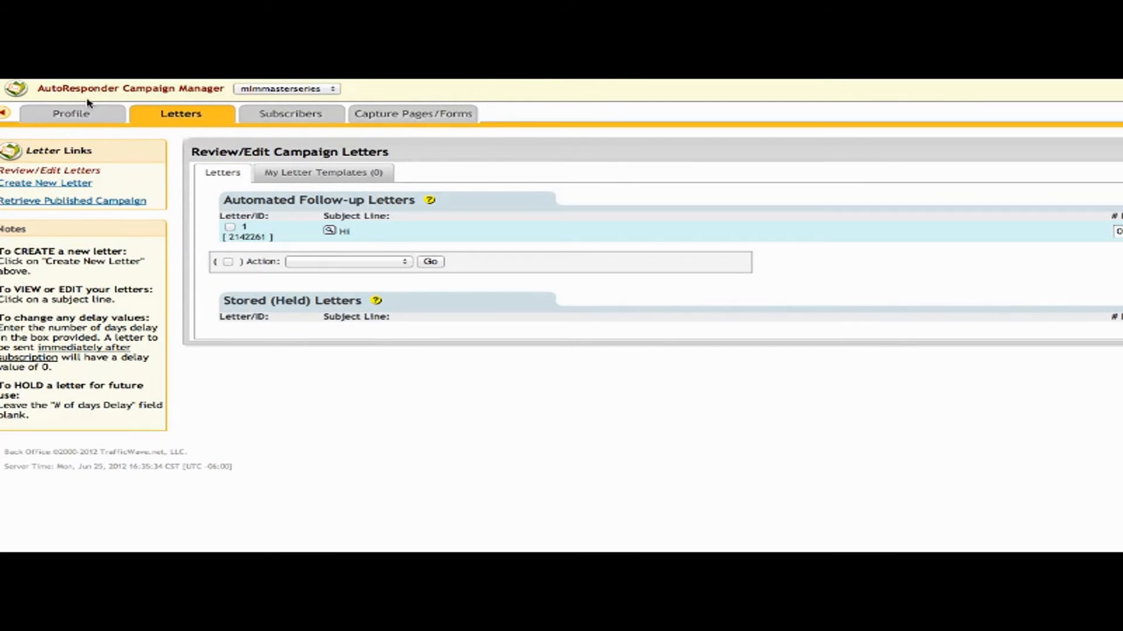
mouse_move(80, 120)
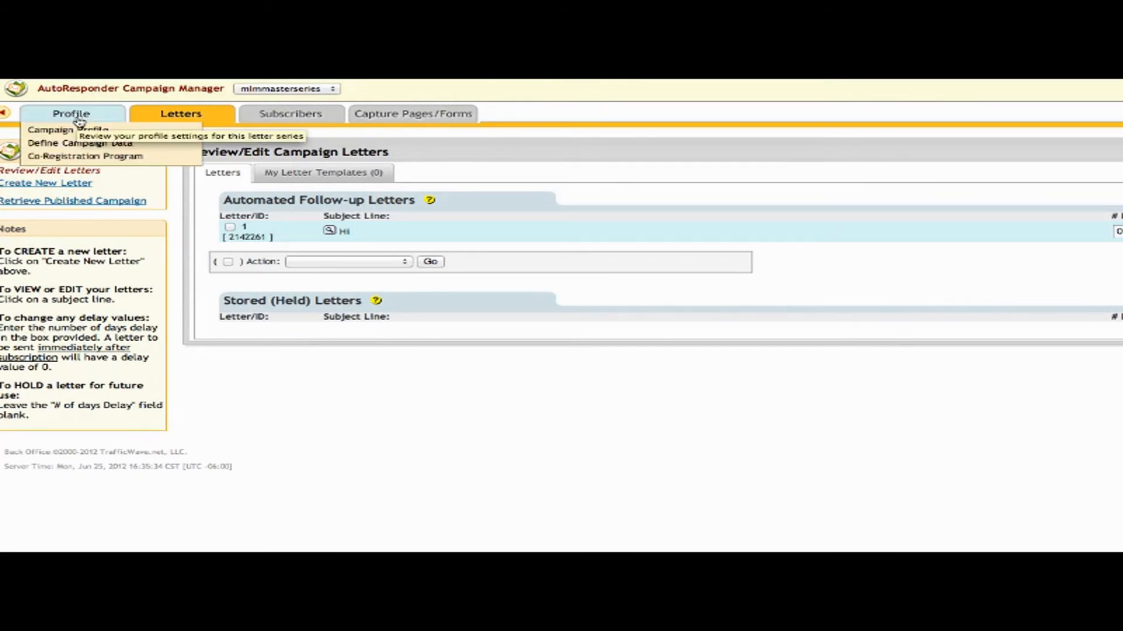
Turn on Publish These Letters in Campaign Options, save, and select the Series ID and passcode.
click(79, 122)
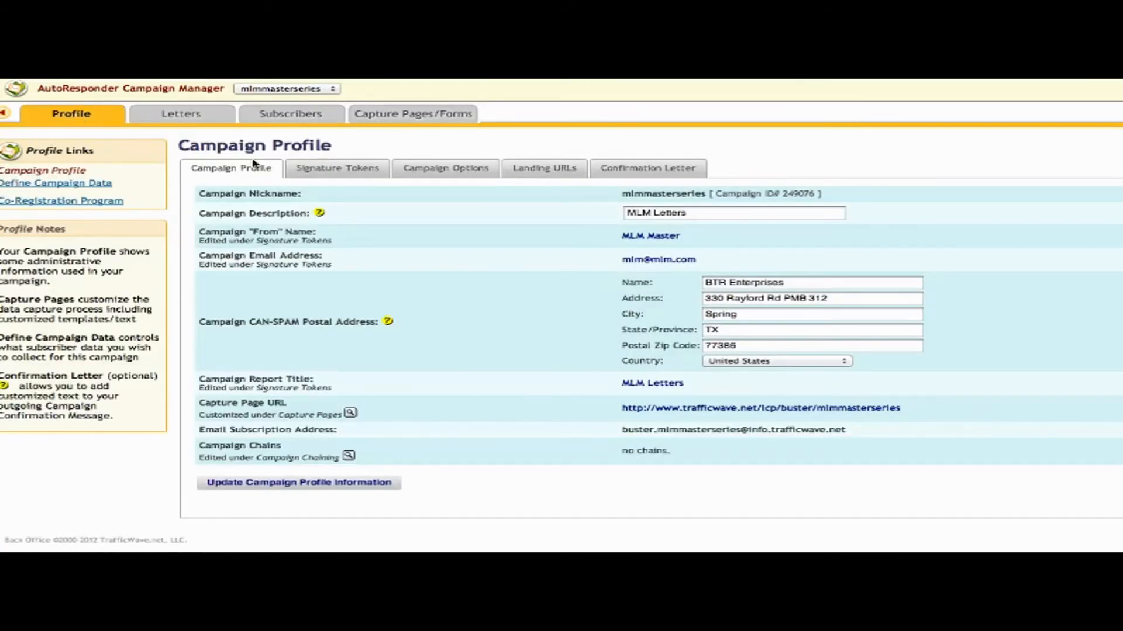
click(456, 170)
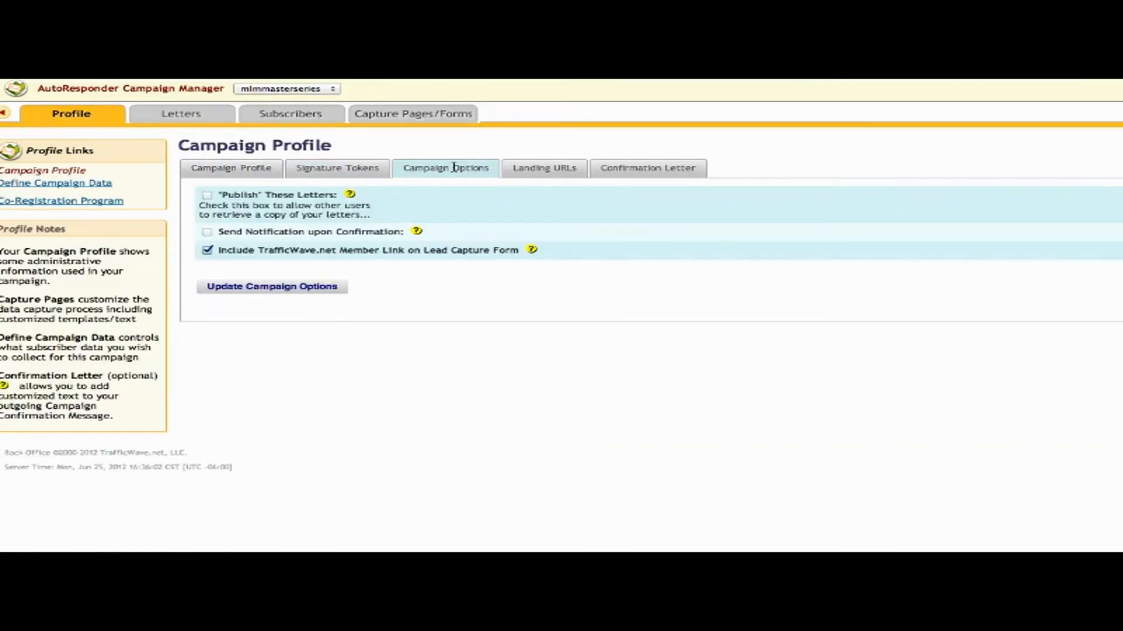
click(207, 196)
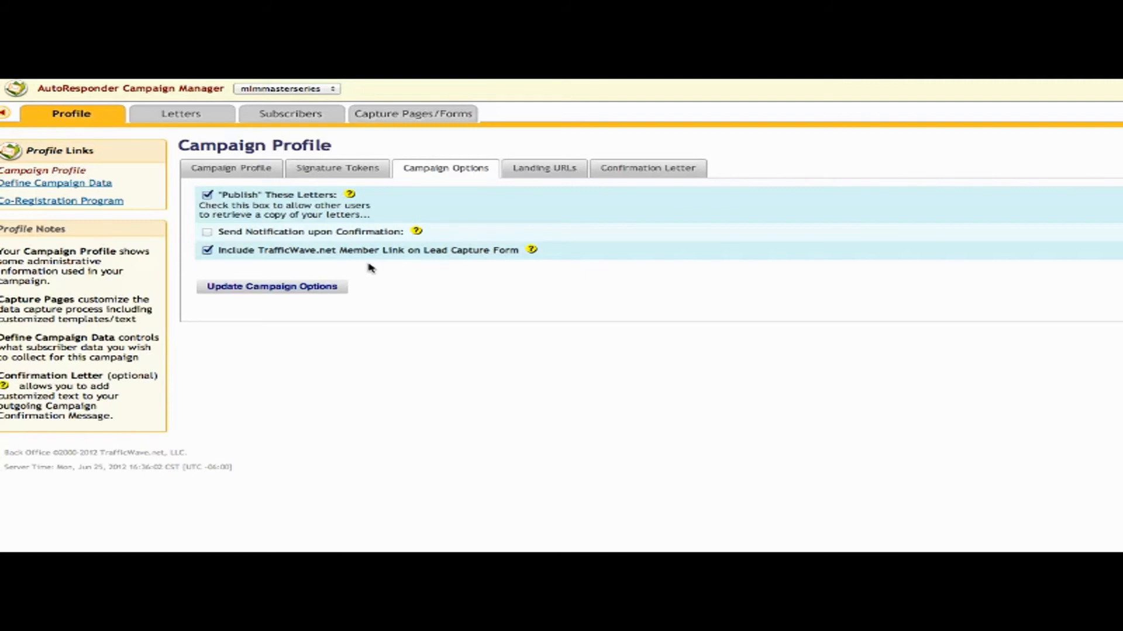
click(283, 290)
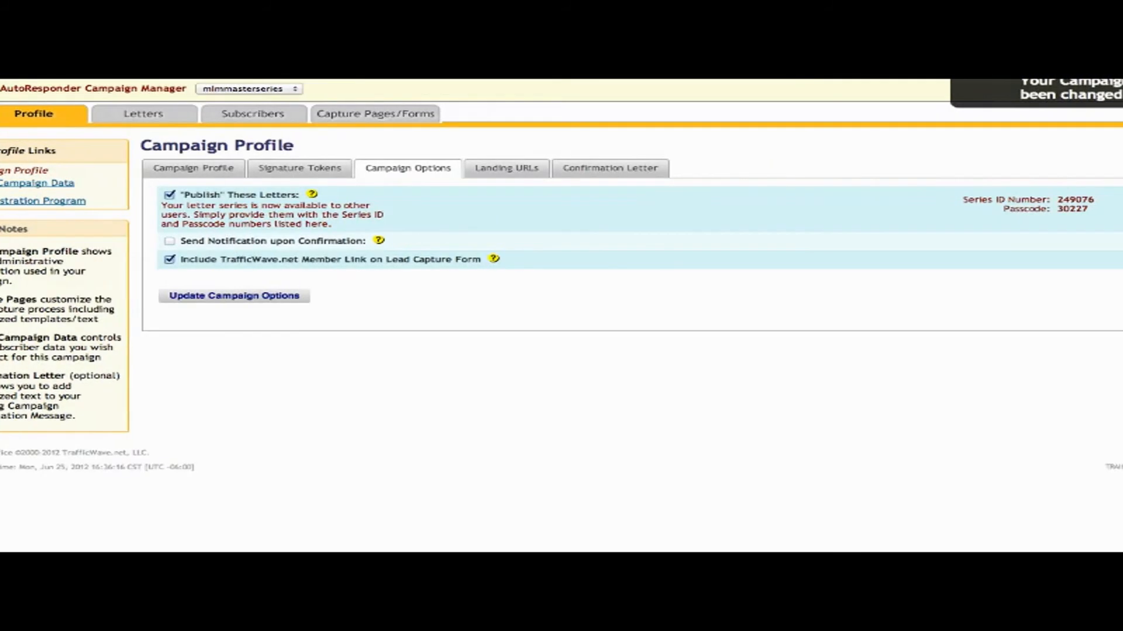
drag(896, 205, 1060, 221)
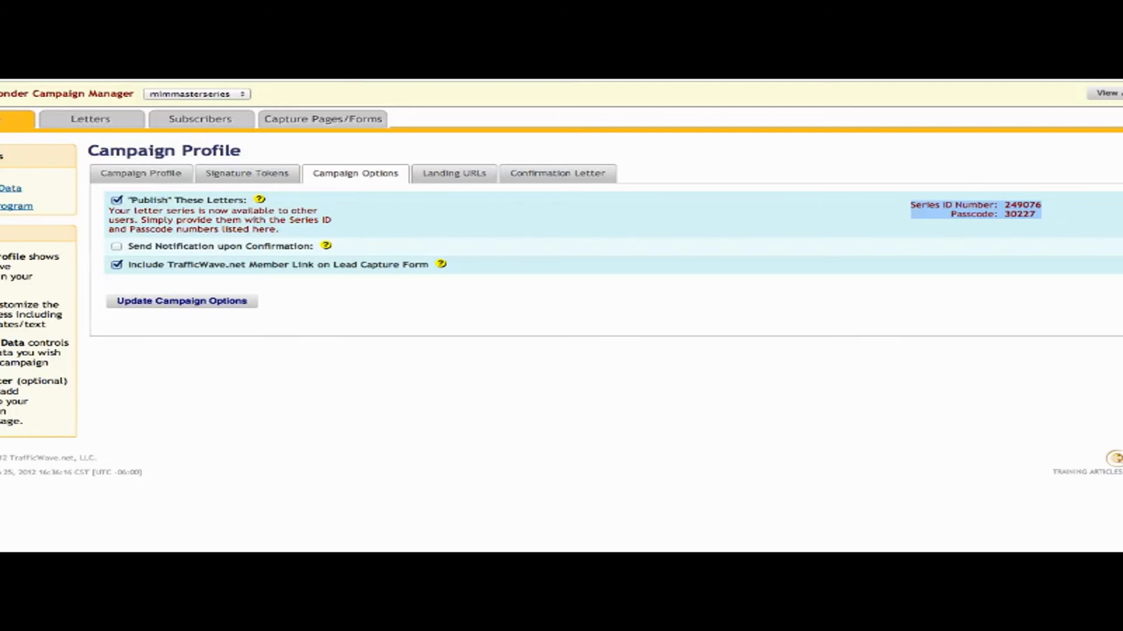
mouse_move(199, 121)
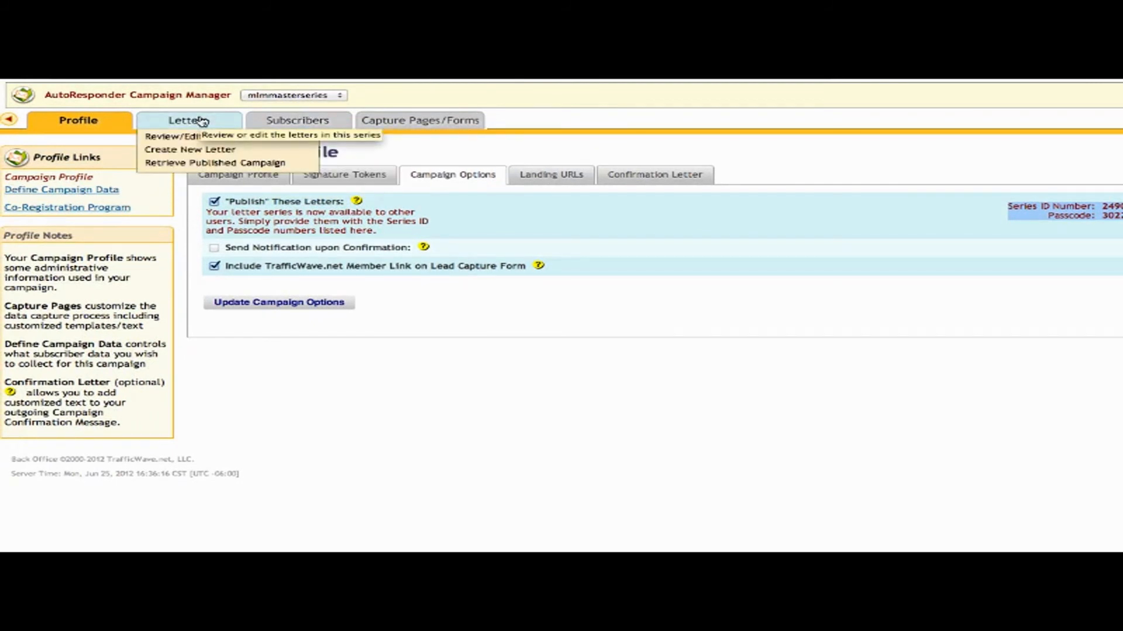
Choose Retrieve OTHER Pre-Written Letters and inspect the ID, 5-digit code and campaign-to-overwrite fields.
click(197, 164)
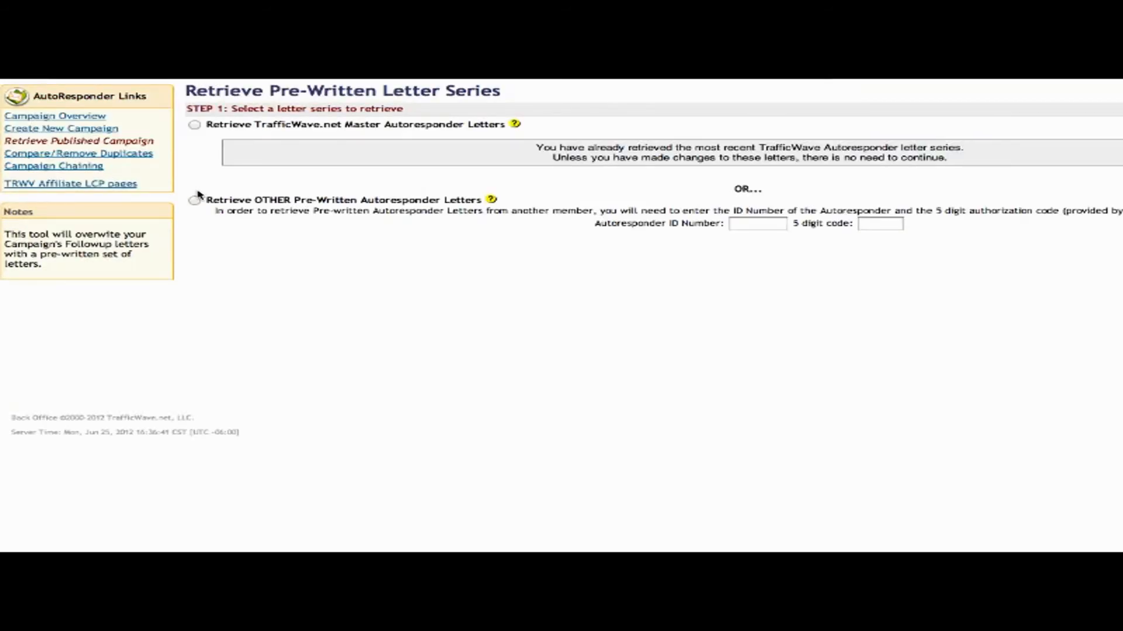
click(195, 201)
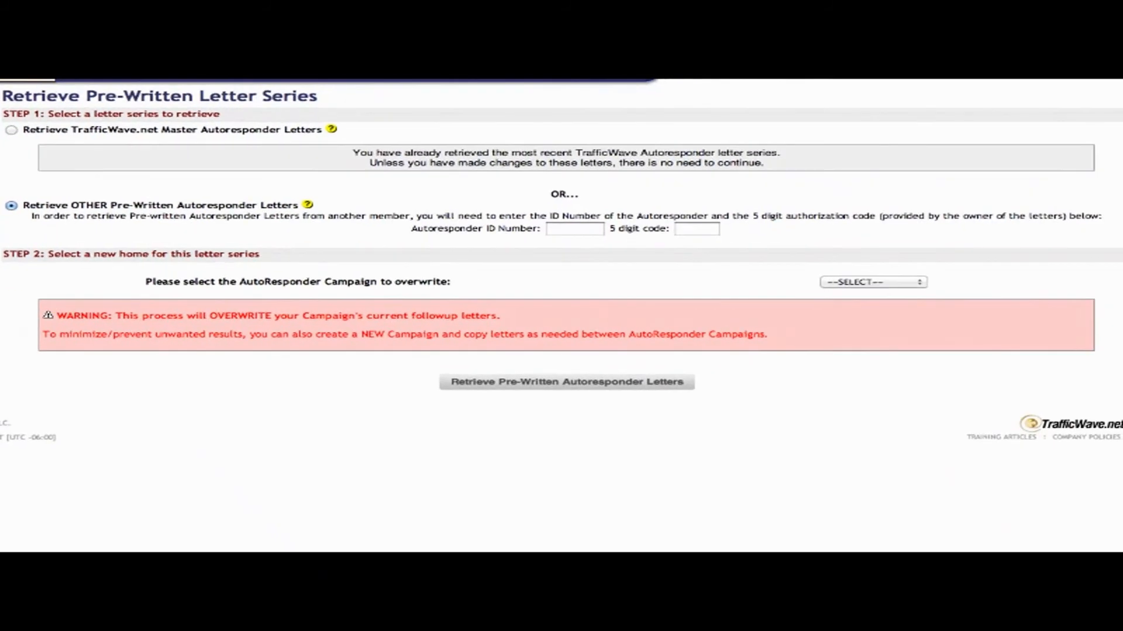
click(578, 232)
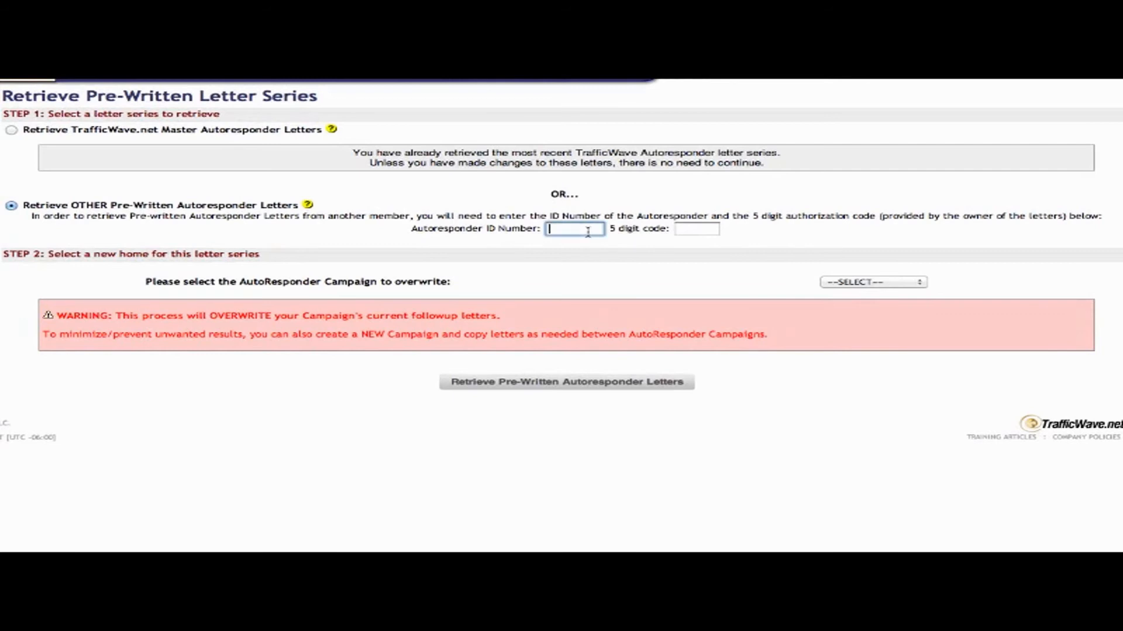
click(690, 229)
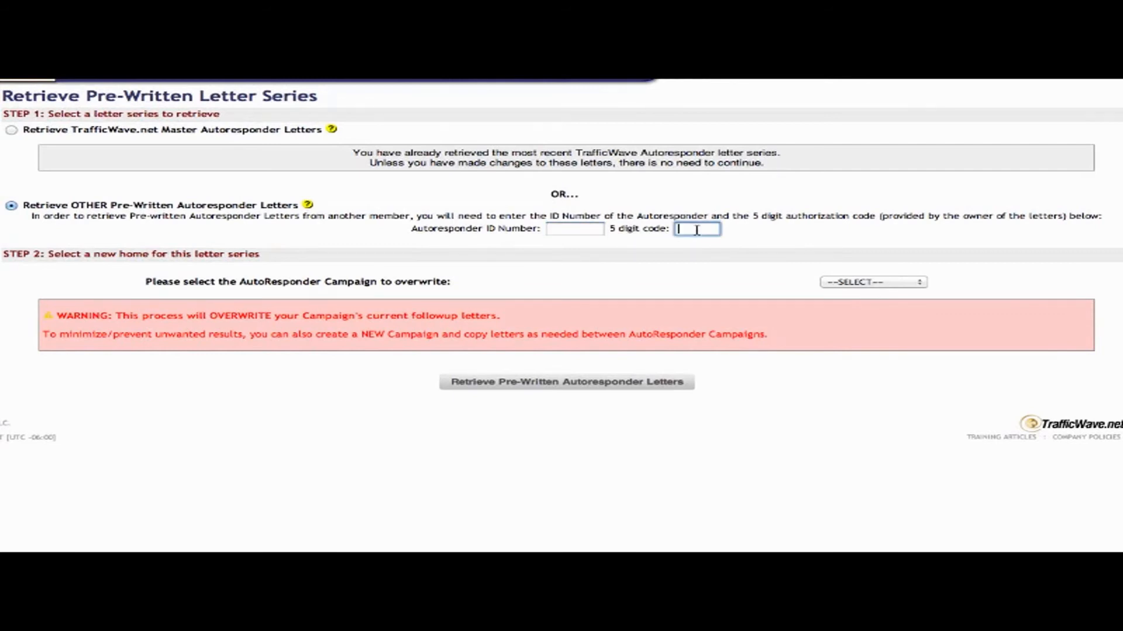
click(884, 283)
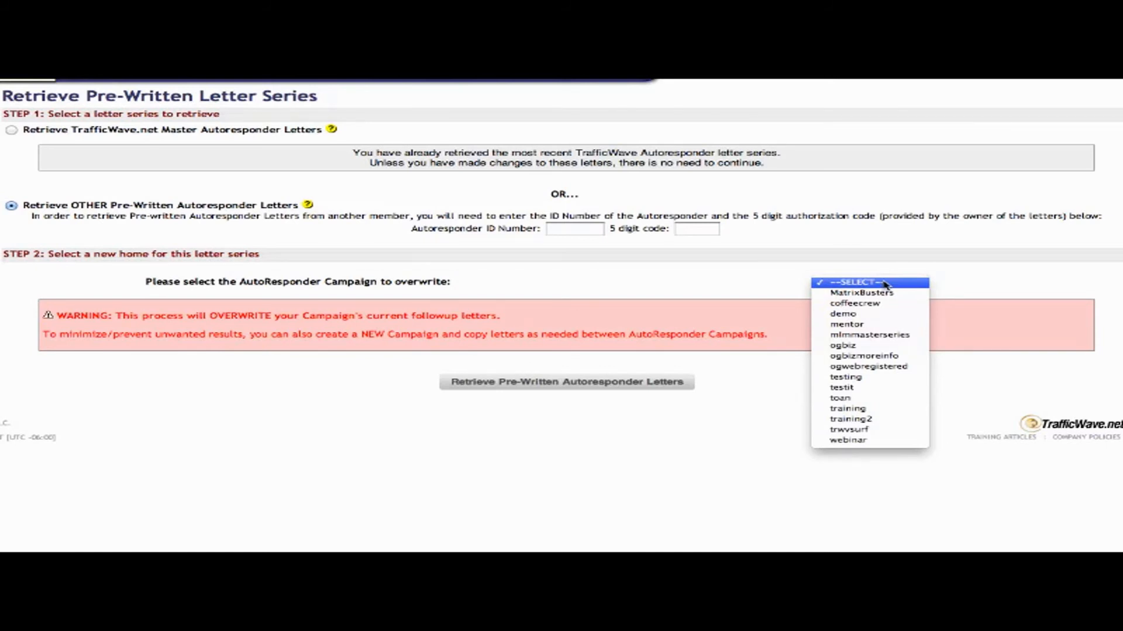
click(736, 279)
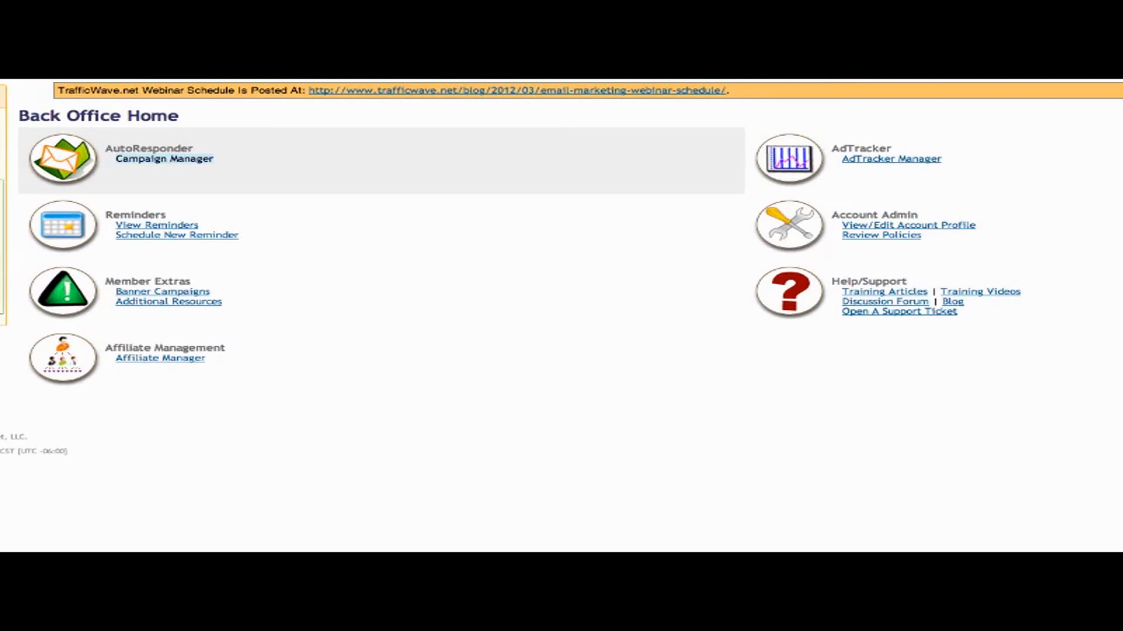
From the autoresponder campaigns overview, open the testing campaign's Define Campaign Data page.
click(185, 159)
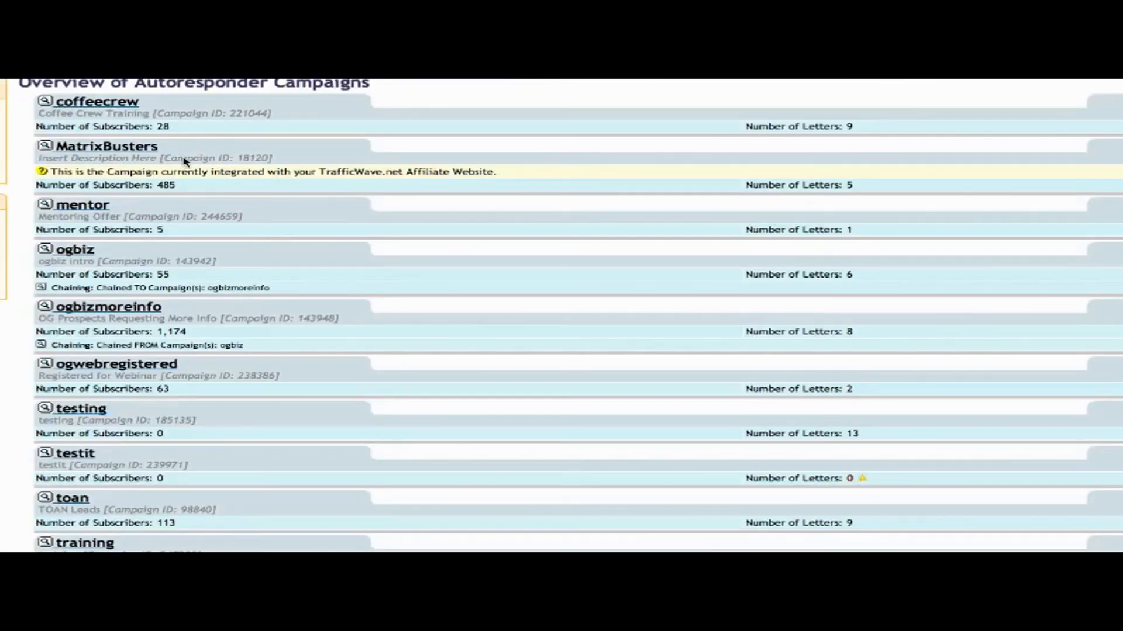
click(82, 409)
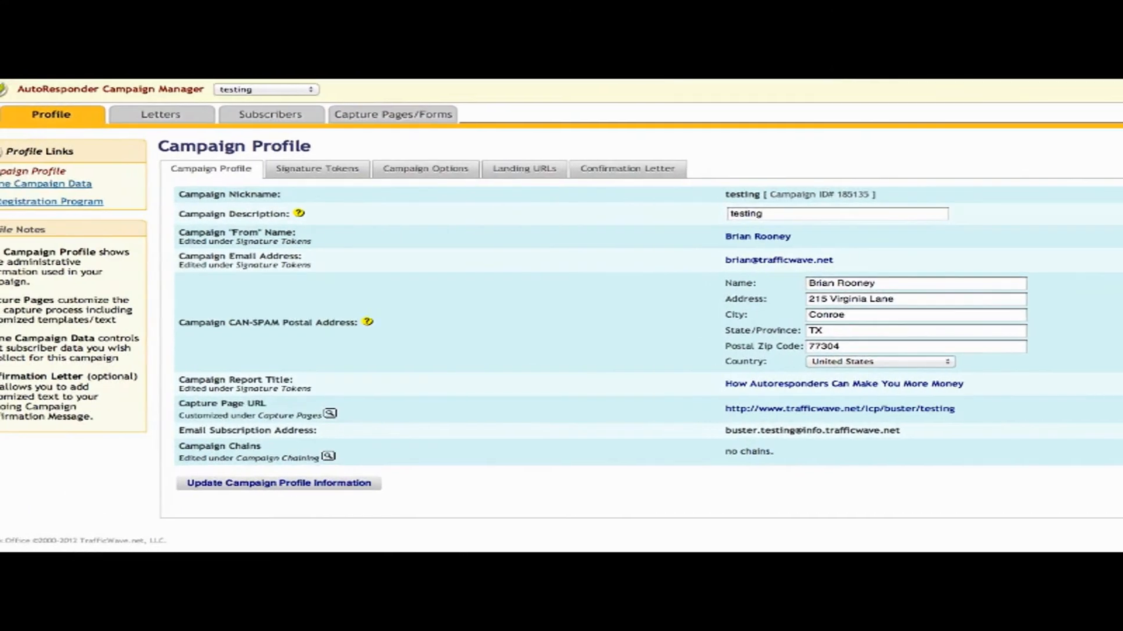
click(100, 185)
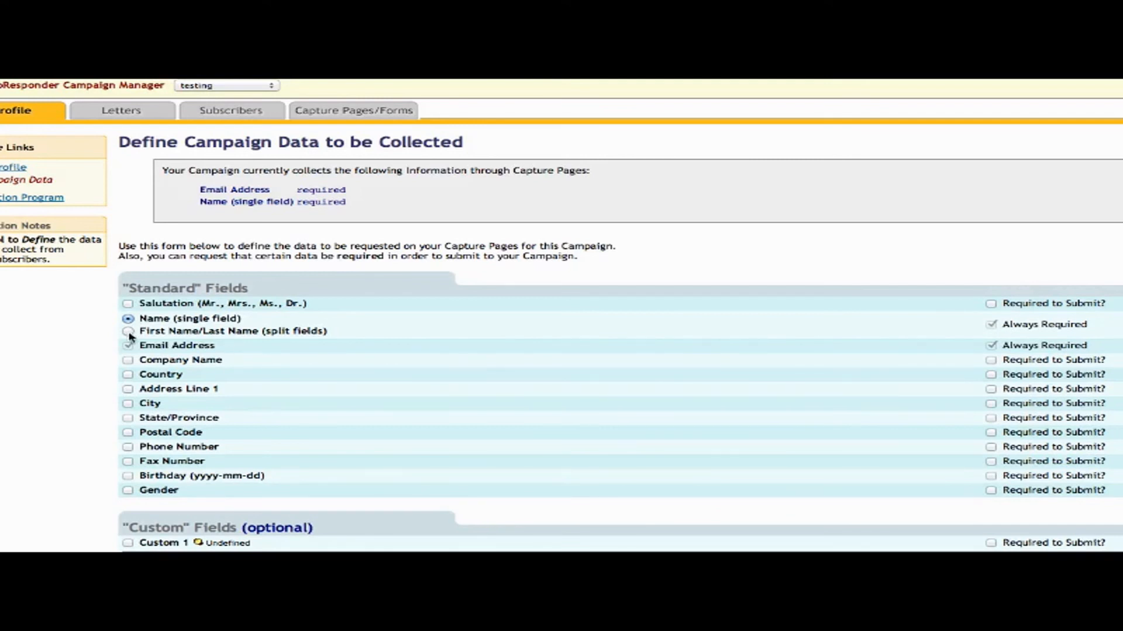
Collect names as split First Name/Last Name fields and mark Company Name, Country and Address Line 1 required.
click(129, 333)
click(990, 360)
click(991, 375)
click(991, 389)
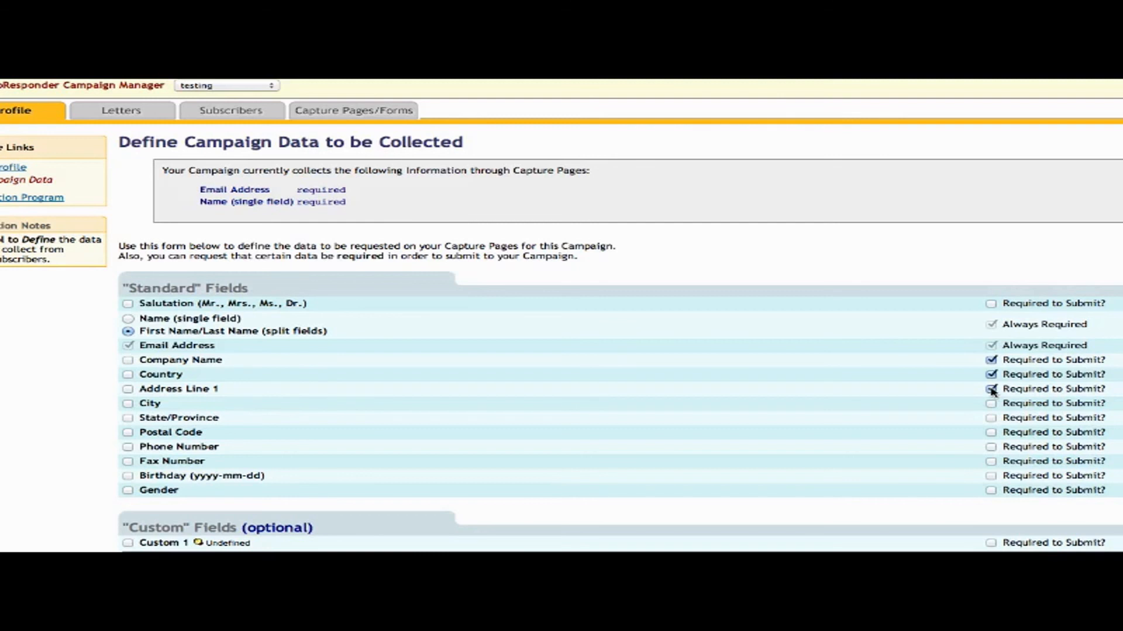
Make Address Line 1, Country and Company Name optional again and expand Custom 1.
click(991, 389)
click(991, 375)
click(991, 361)
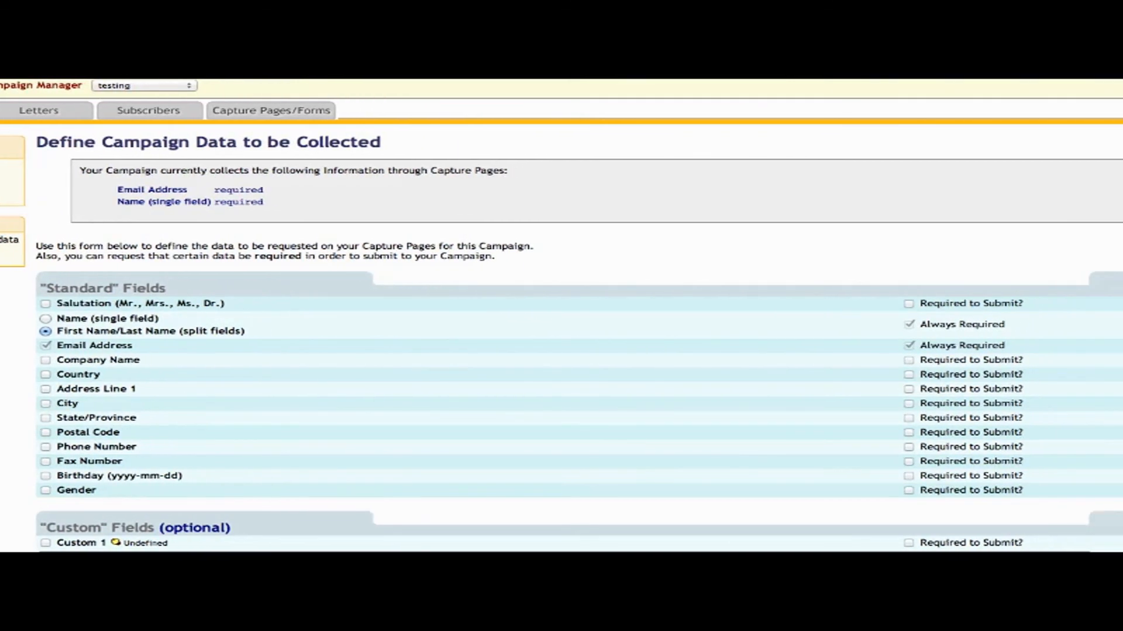
click(199, 542)
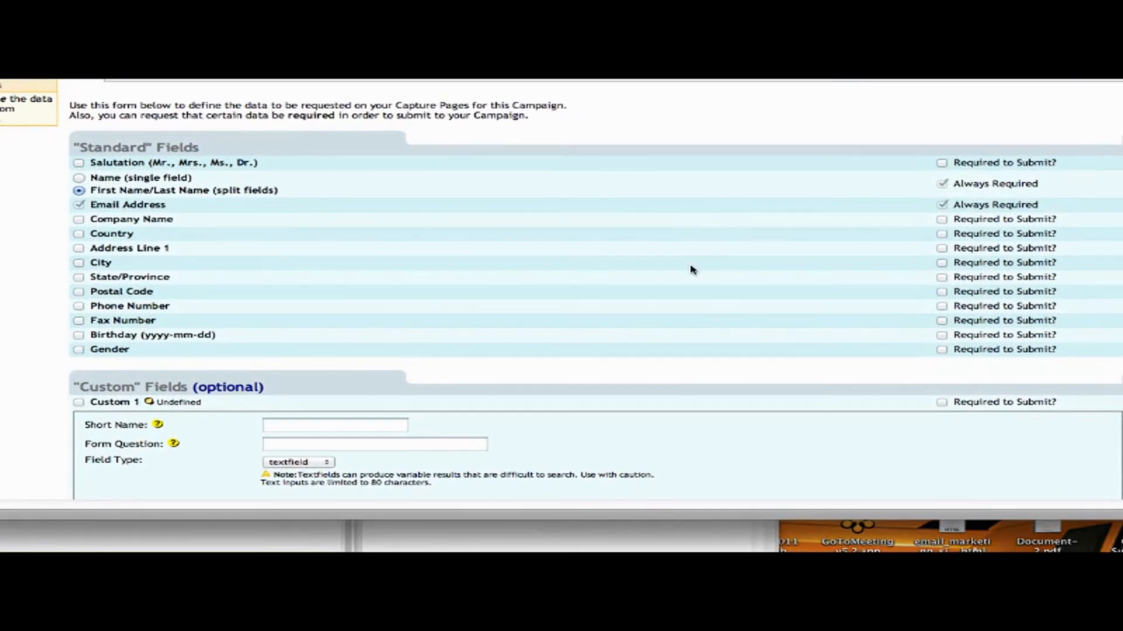
Enable the Custom 1 field, leaving it optional after briefly marking it required.
scroll(690, 269, down, 5)
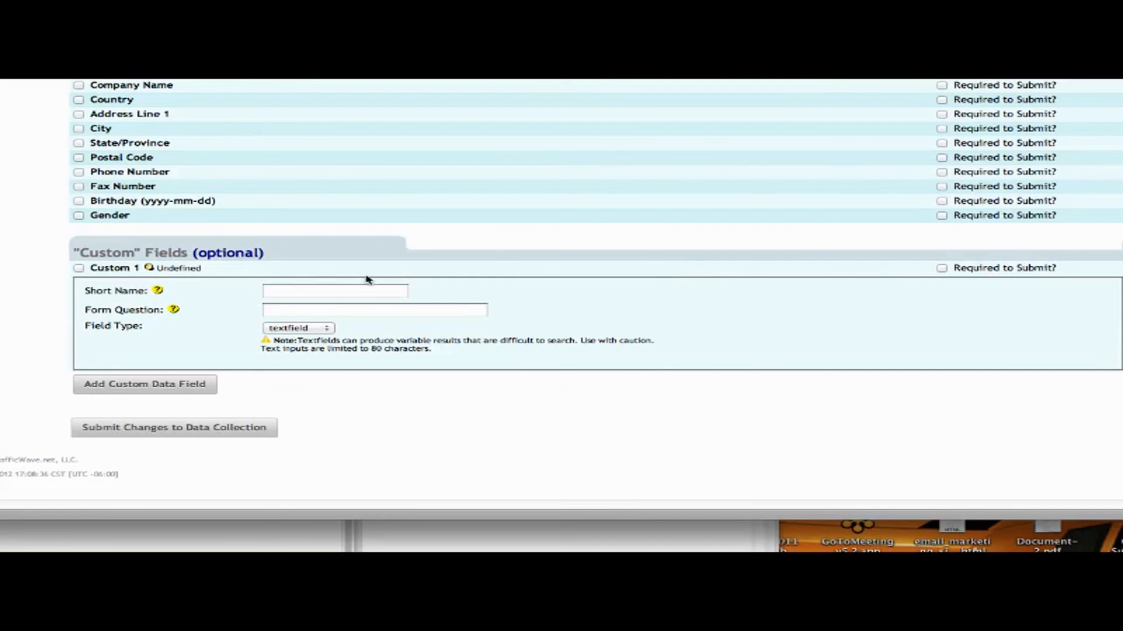
click(79, 269)
click(941, 269)
click(942, 268)
Give Custom 1 the short name 'Color' and the form question 'What is your favorite color?'.
click(354, 293)
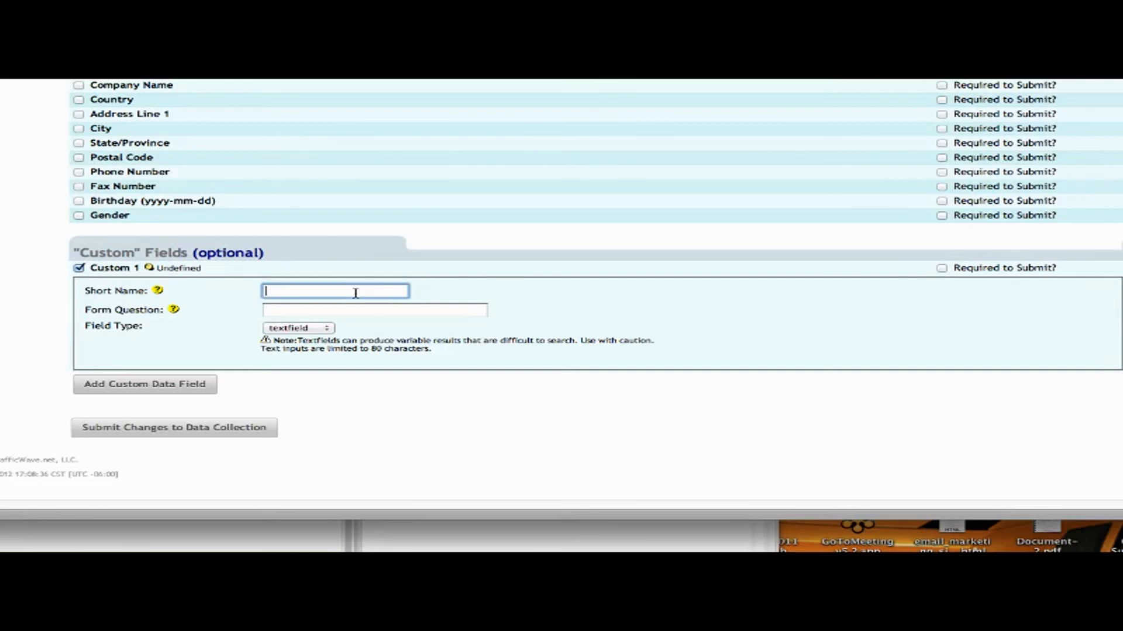
text(Color)
key(Tab)
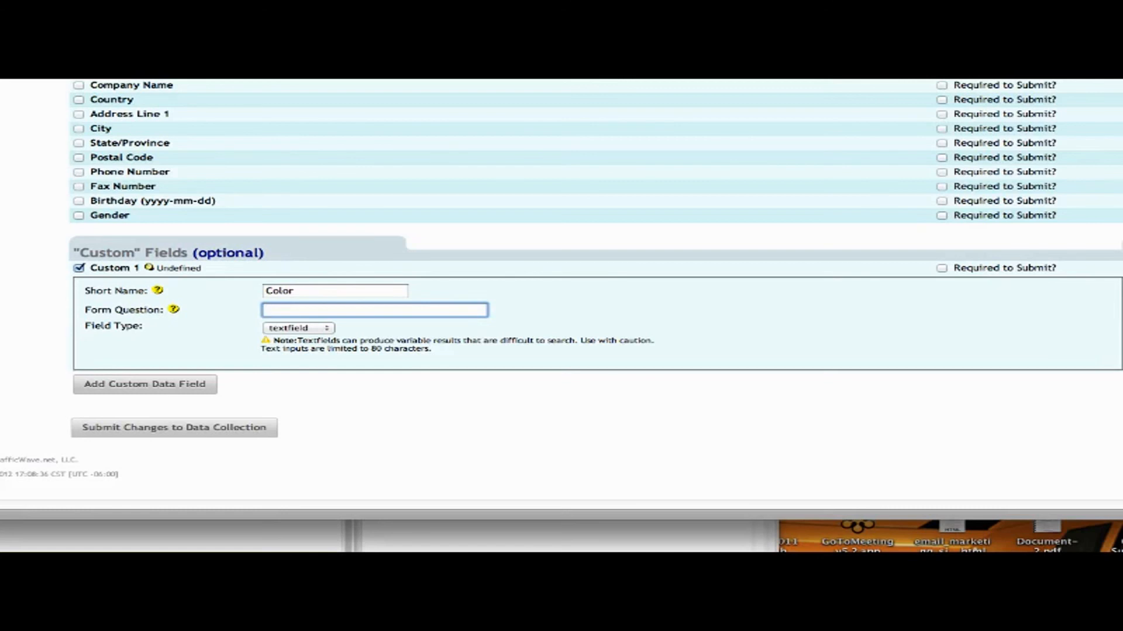
text(What is your favorite color?)
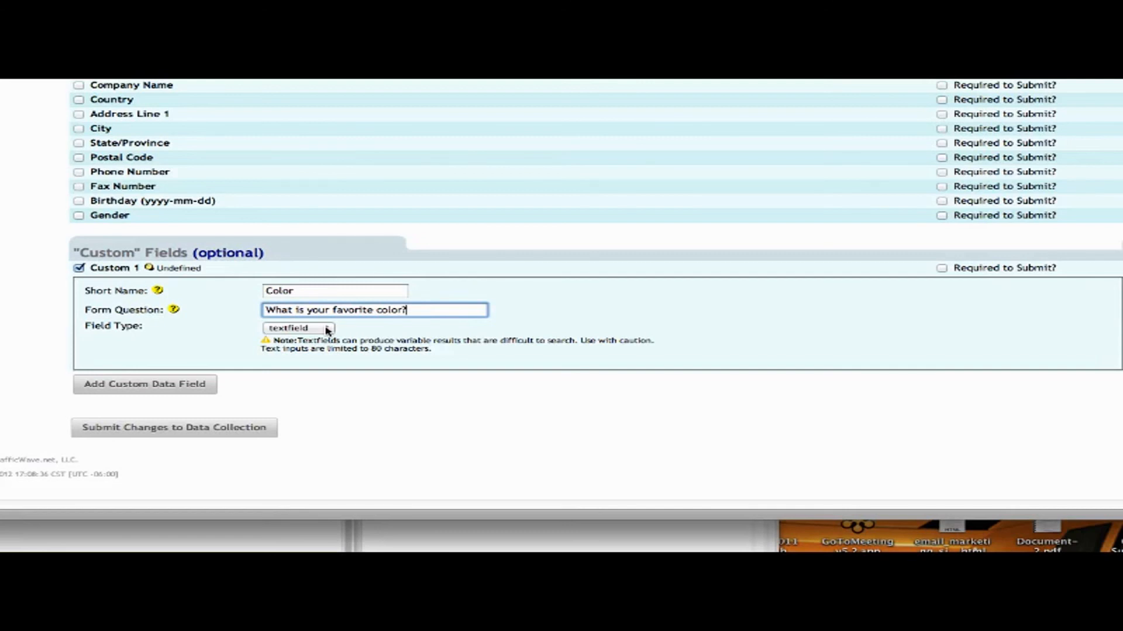
click(327, 331)
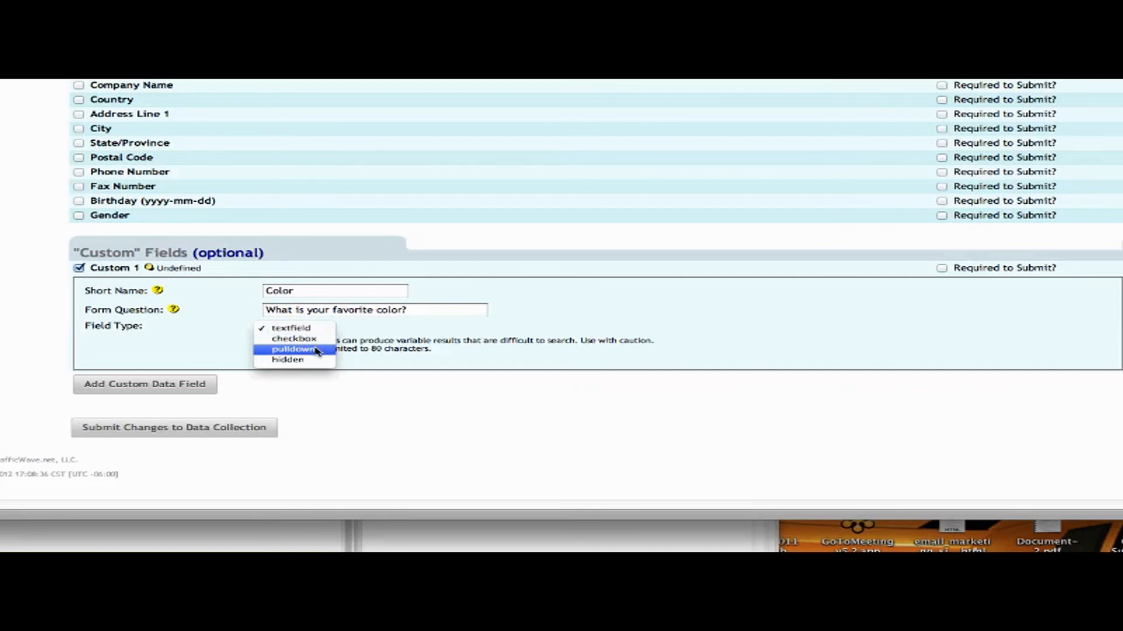
Make Custom 1 a pulldown with the choices Blue, Yellow, Black and Green.
click(316, 350)
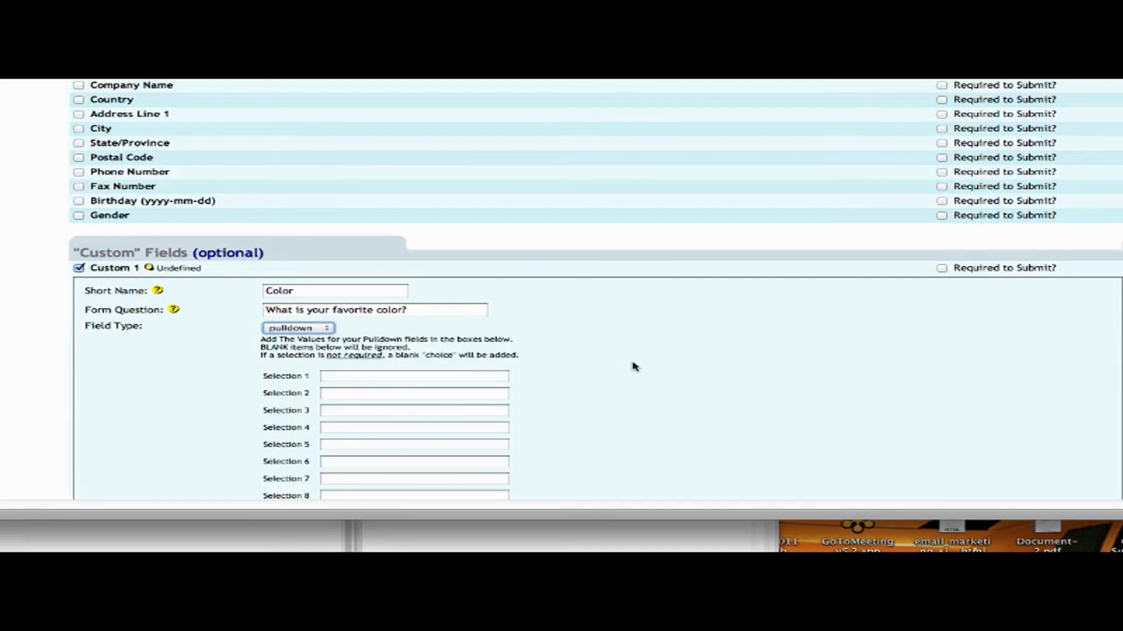
click(483, 377)
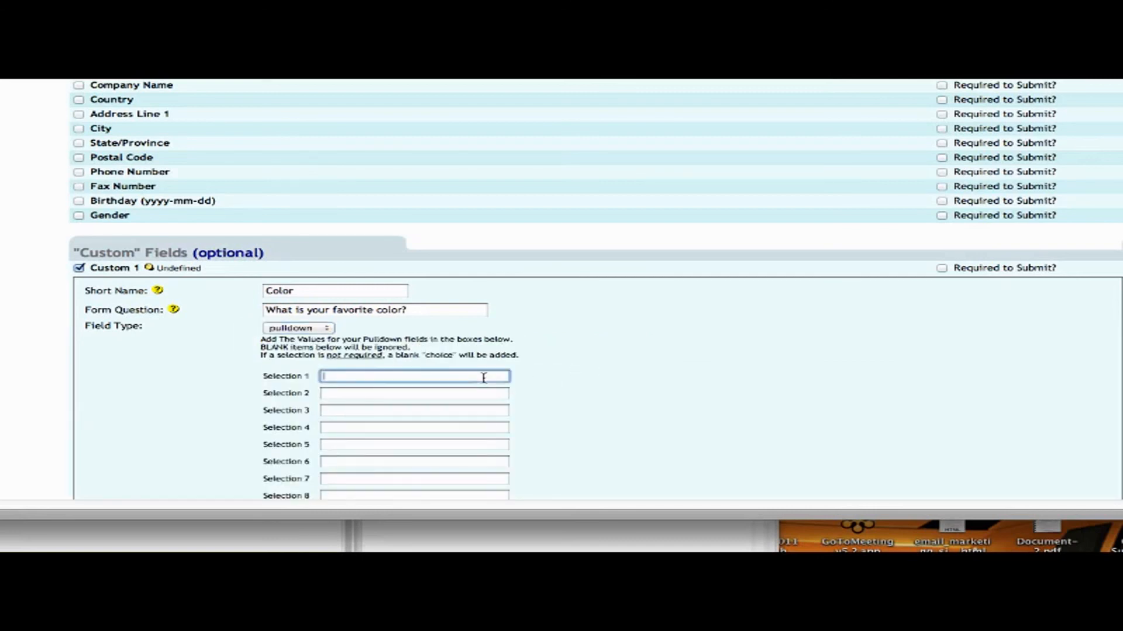
text(Blue)
key(Tab)
text(Yellow)
key(Tab)
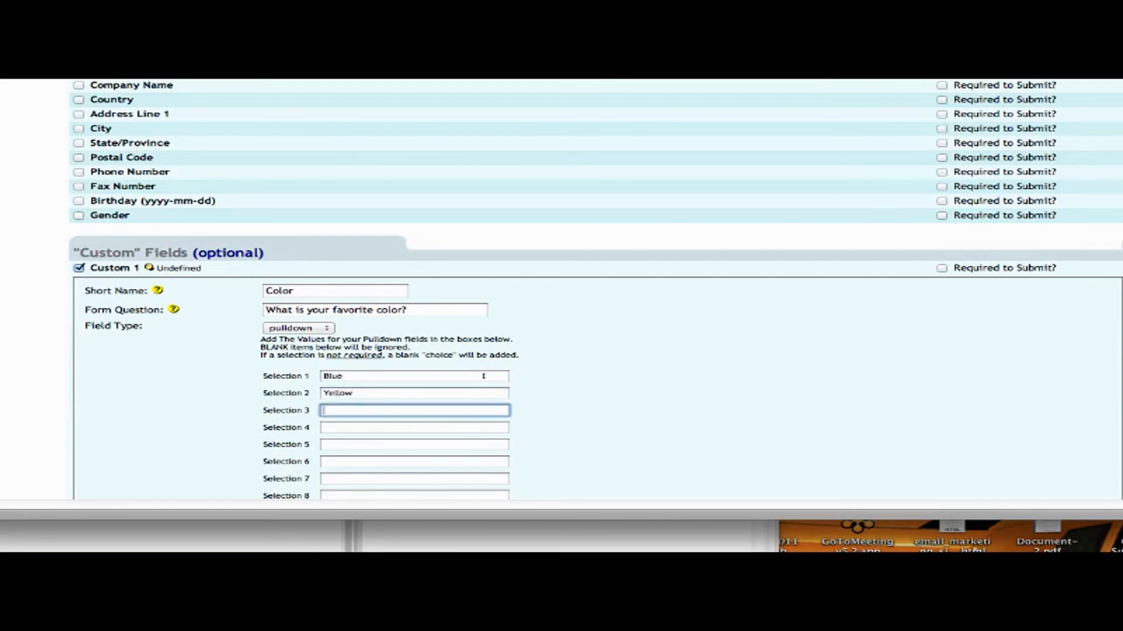
text(Black)
key(Tab)
text(Green)
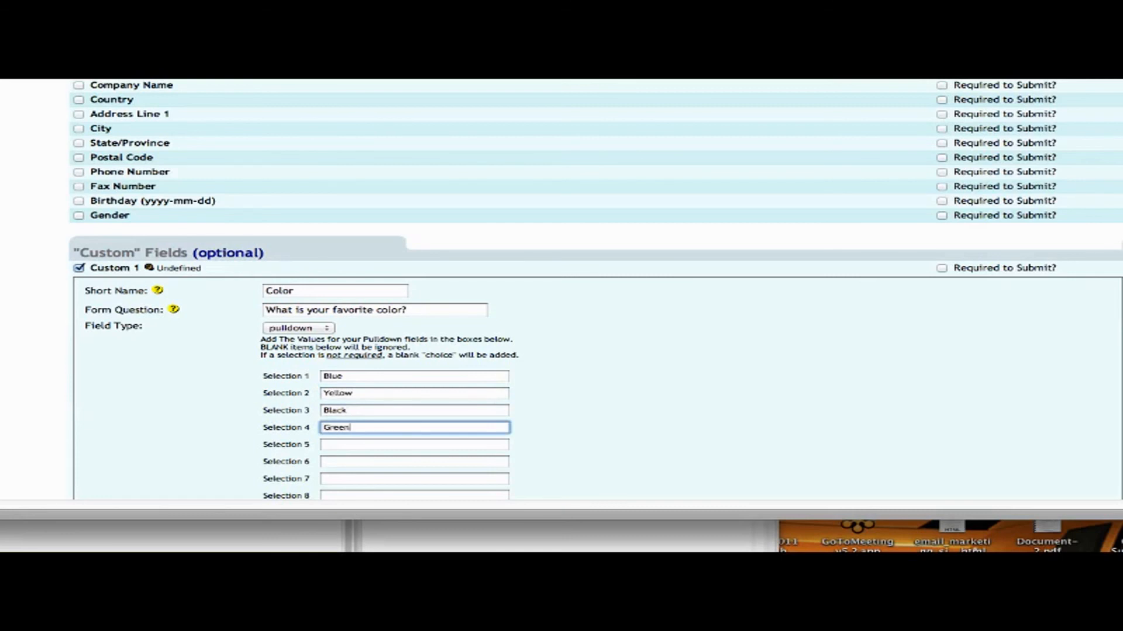
click(699, 337)
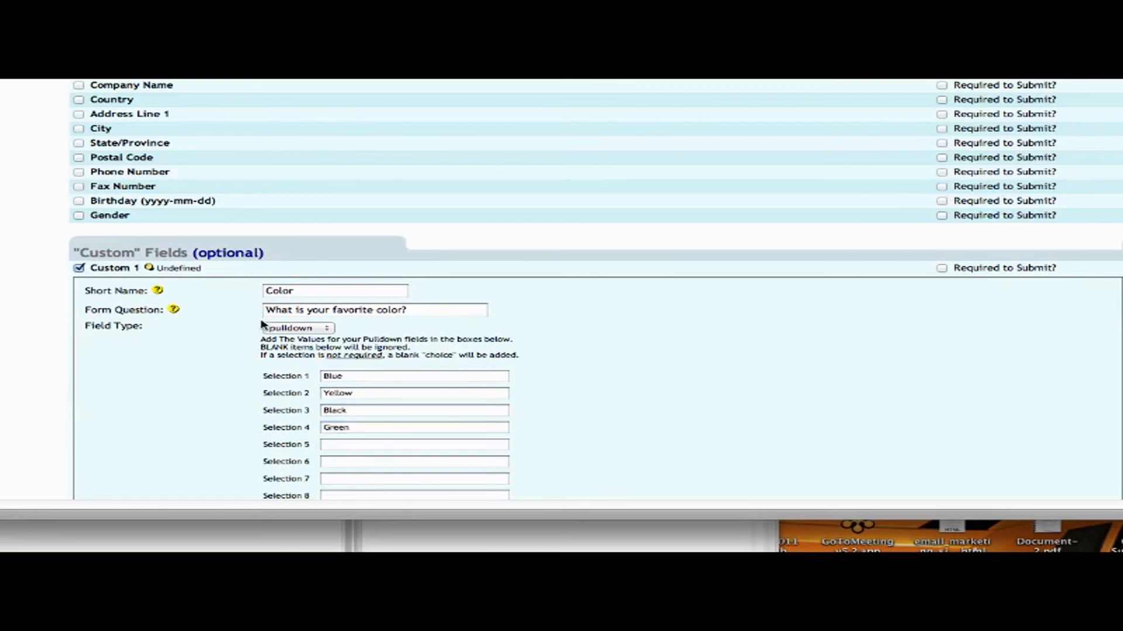
Change Custom 1 to a hidden field and leave its pre-filled data empty after typing 'Yahoo'.
click(327, 329)
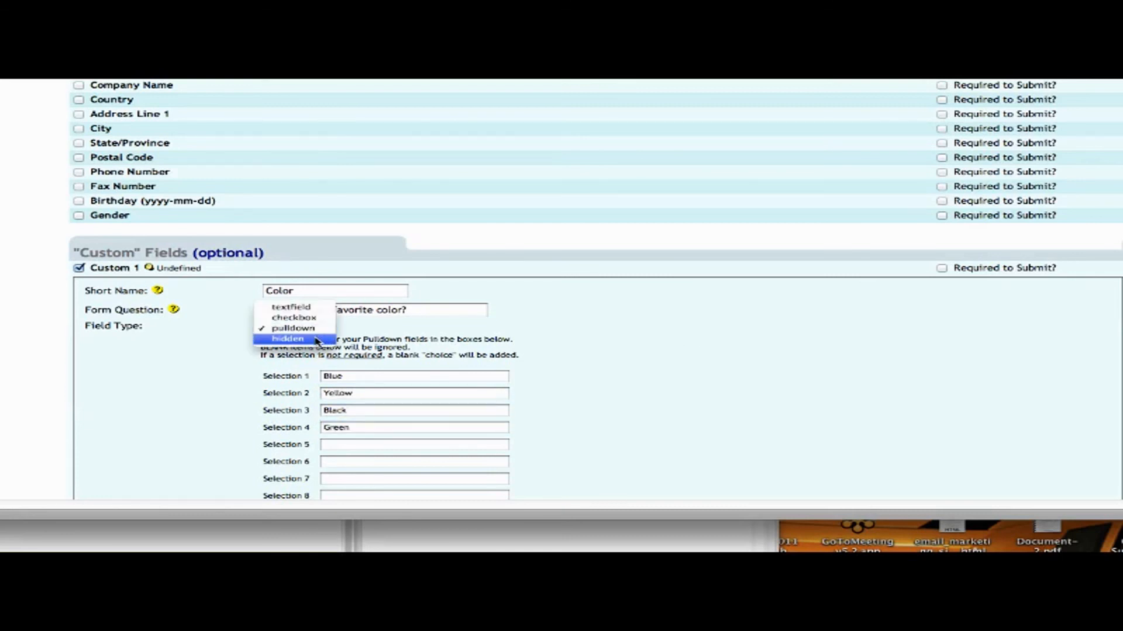
click(316, 341)
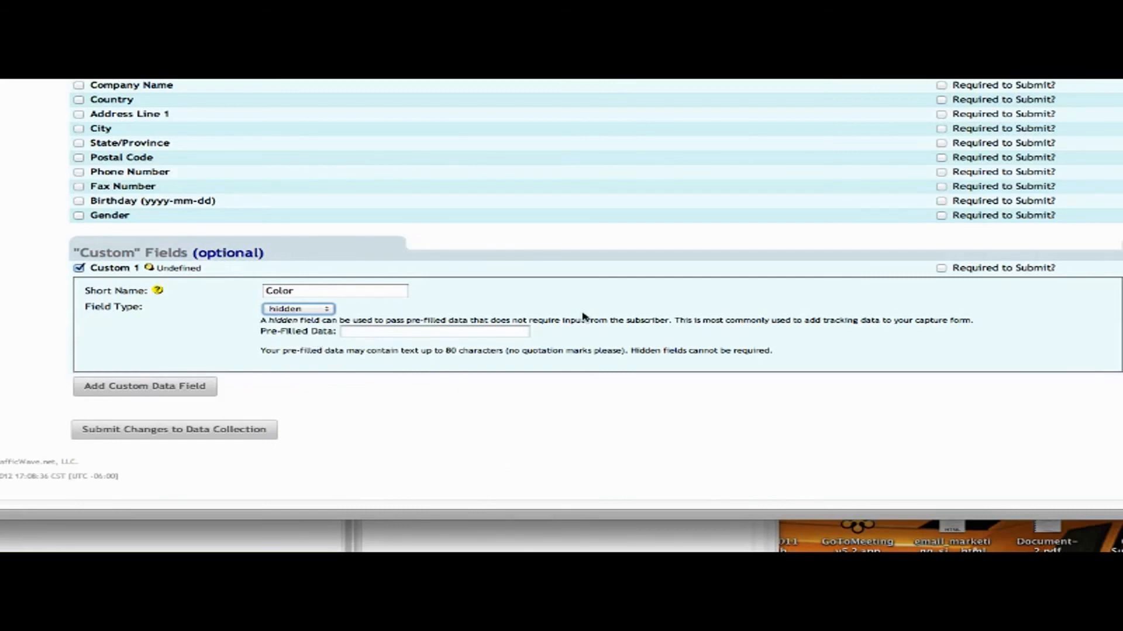
click(417, 333)
text(Yahoo)
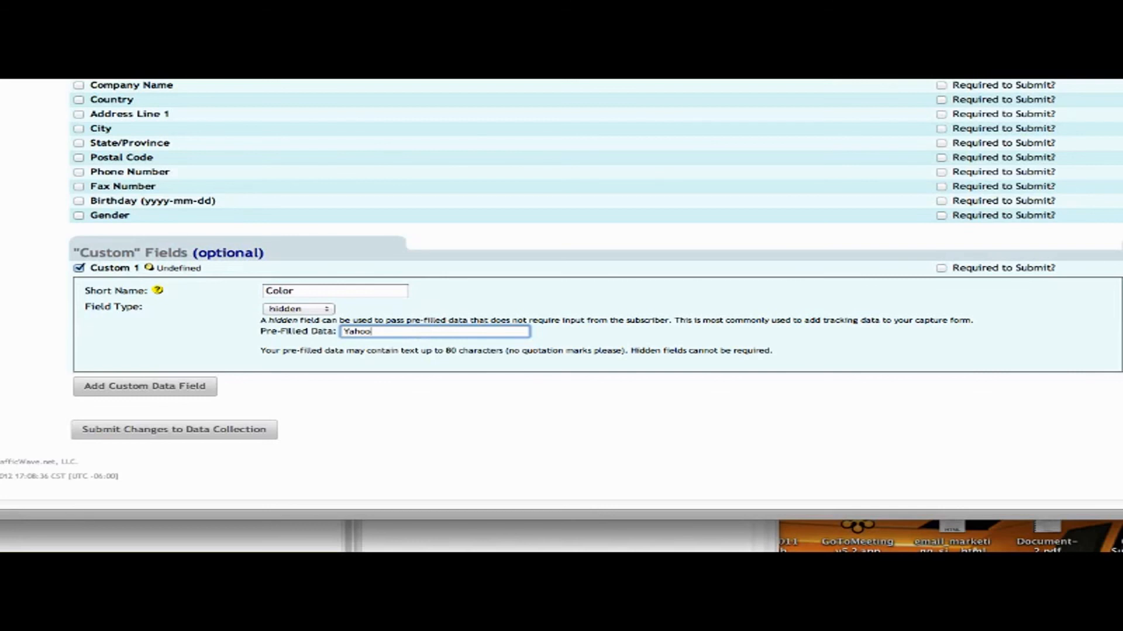
key(super+a)
key(BackSpace)
Add blank Custom 2 and Custom 3 fields, scroll down to Submit, then switch to another application.
click(168, 389)
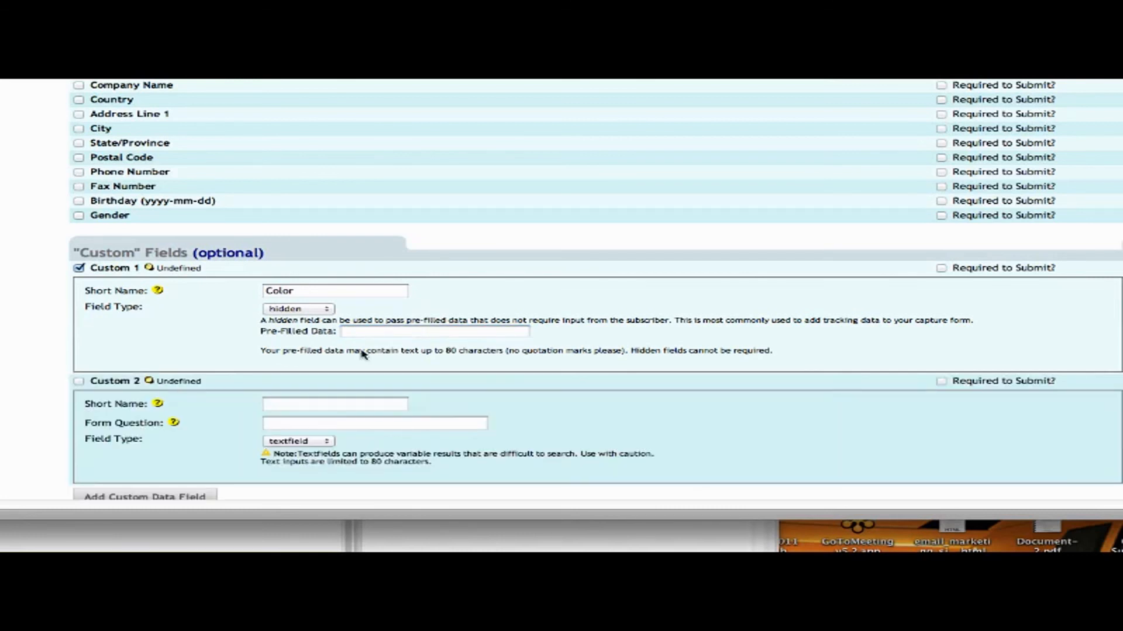
scroll(670, 335, down, 5)
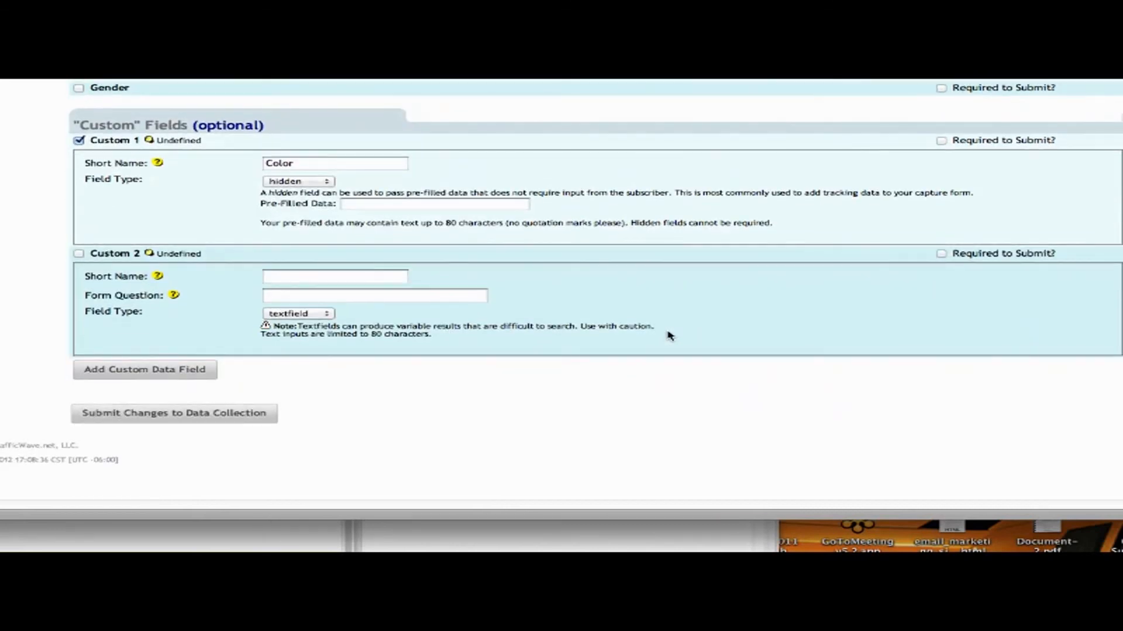
click(196, 370)
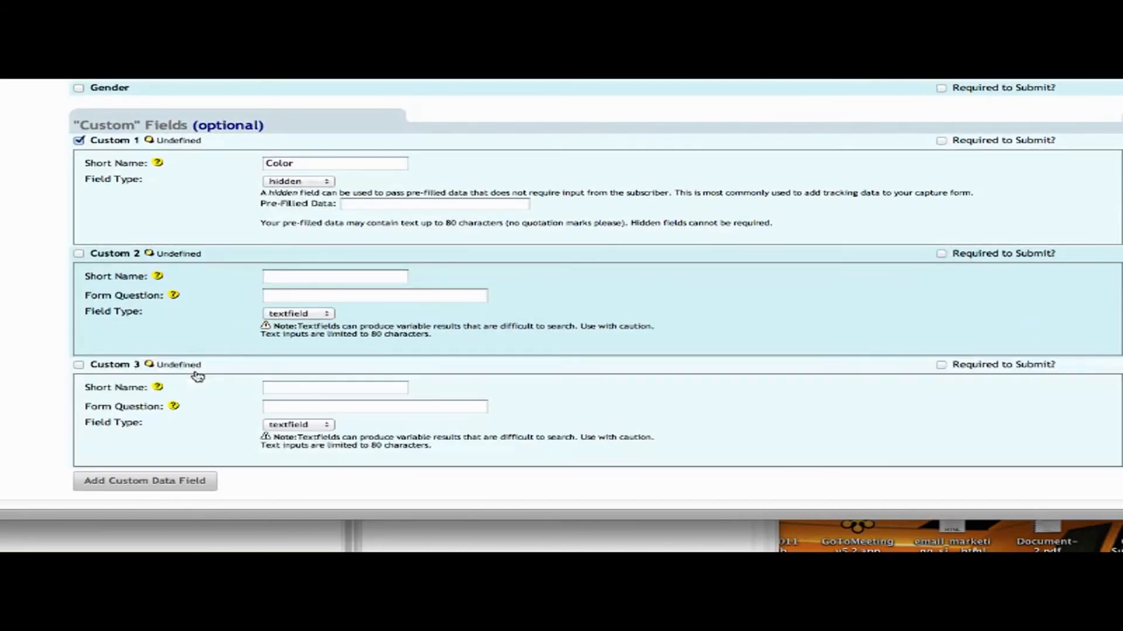
scroll(687, 282, down, 4)
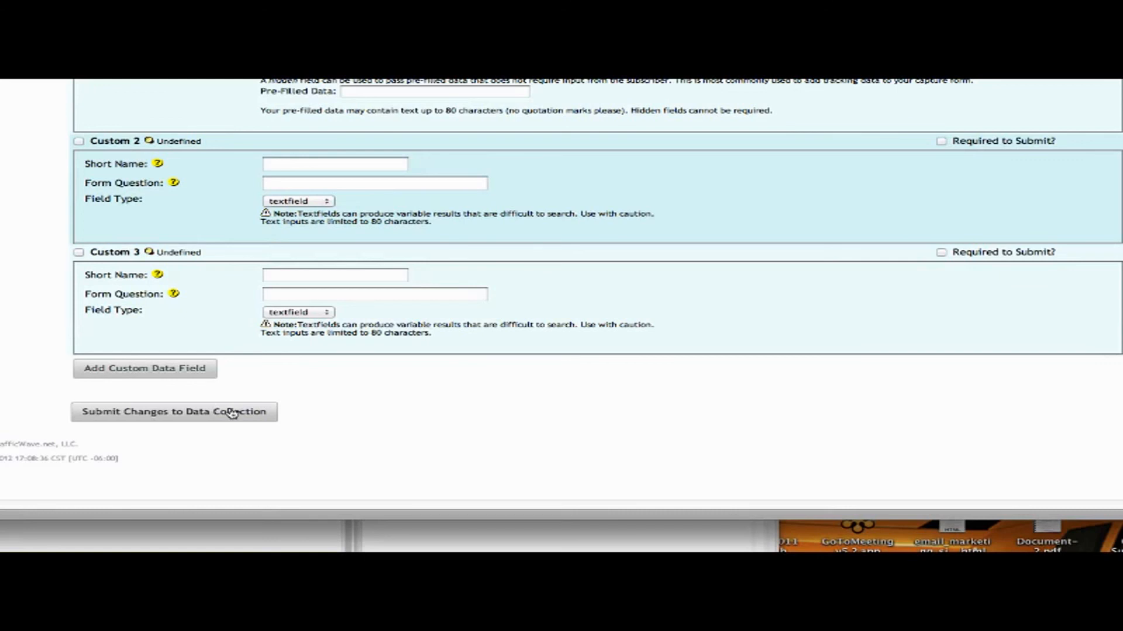
key(super+Tab)
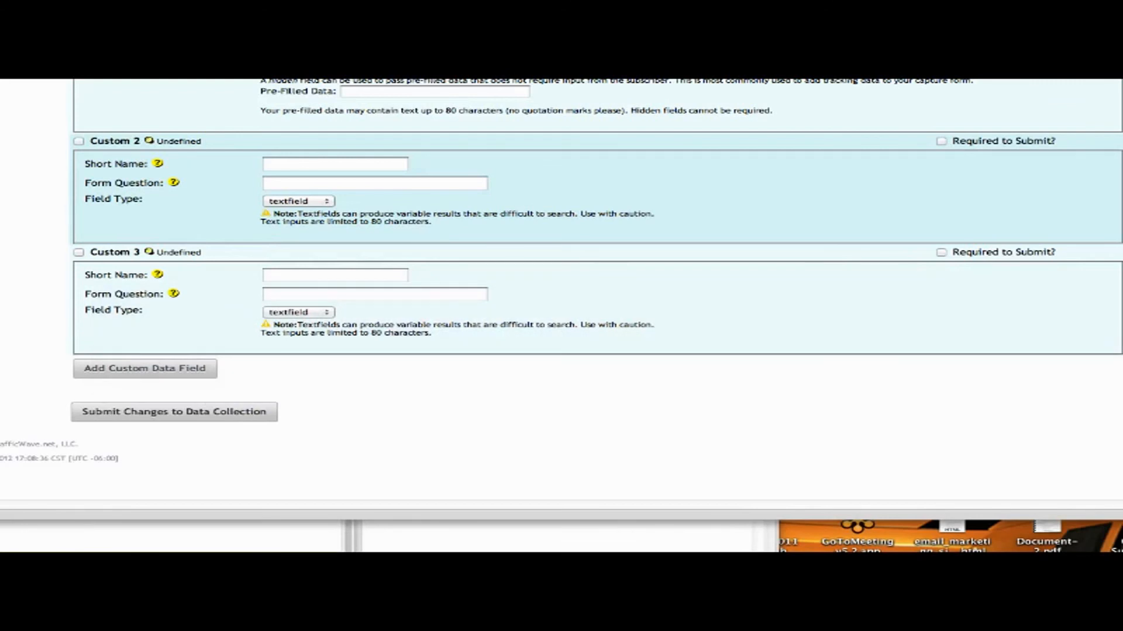
click(2, 80)
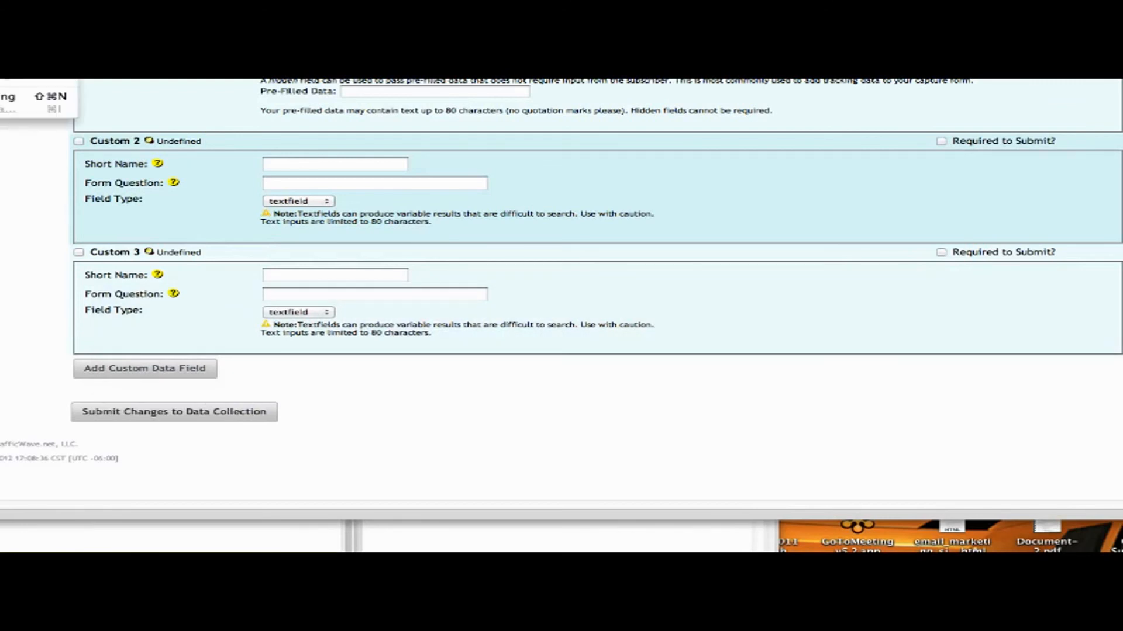